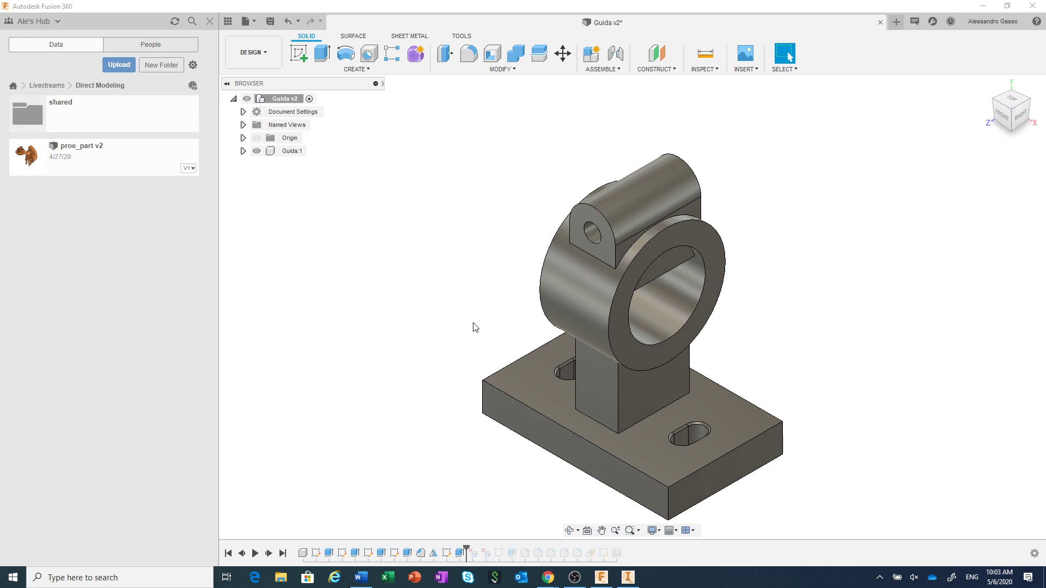
Step: Check the Extrude3 parameters of the Guida component in the parameters list
{"action": "left_click", "coordinate": [508, 71]}
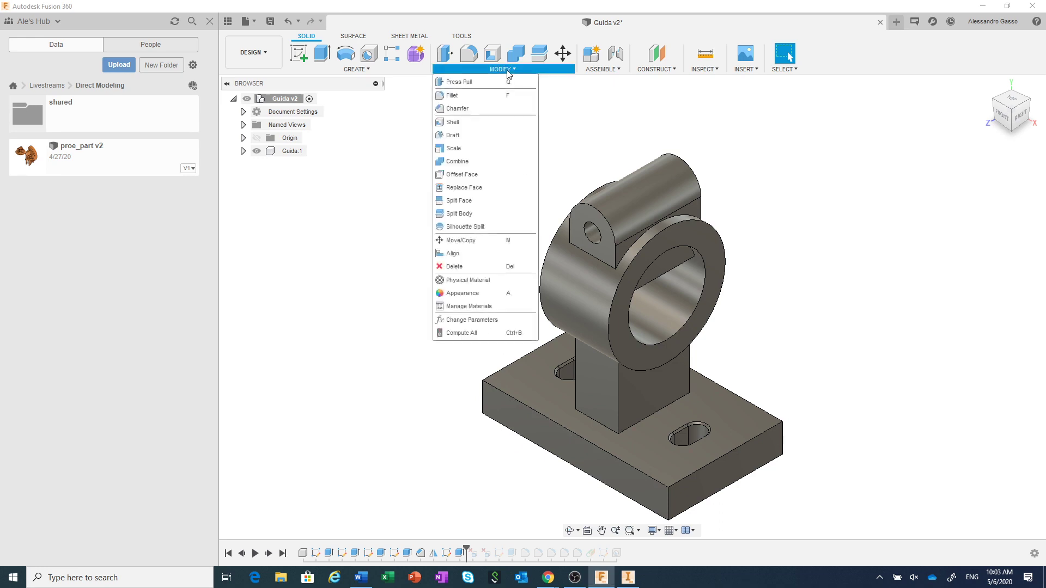
{"action": "left_click", "coordinate": [472, 320]}
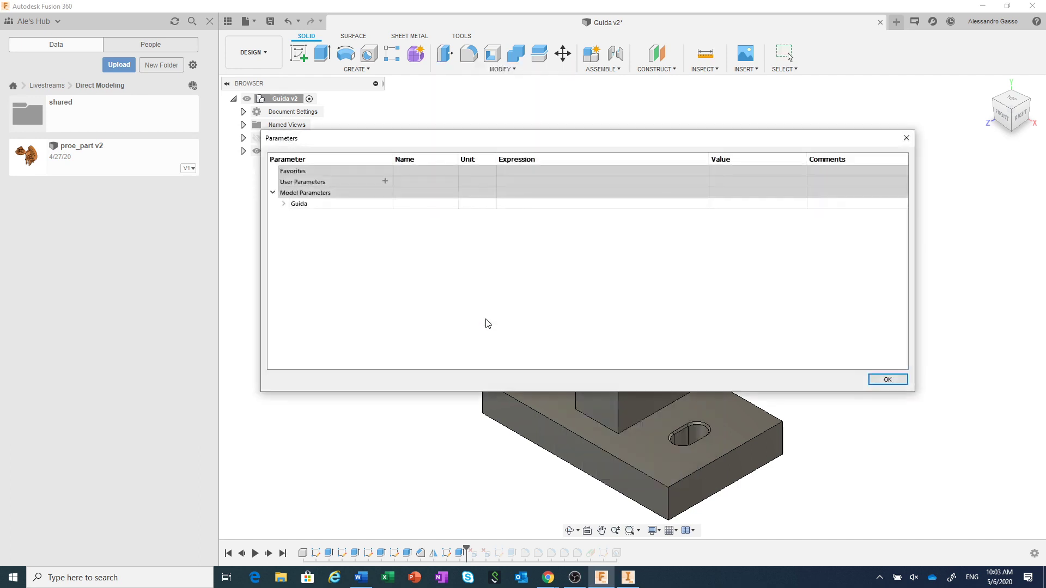
{"action": "left_click", "coordinate": [284, 205]}
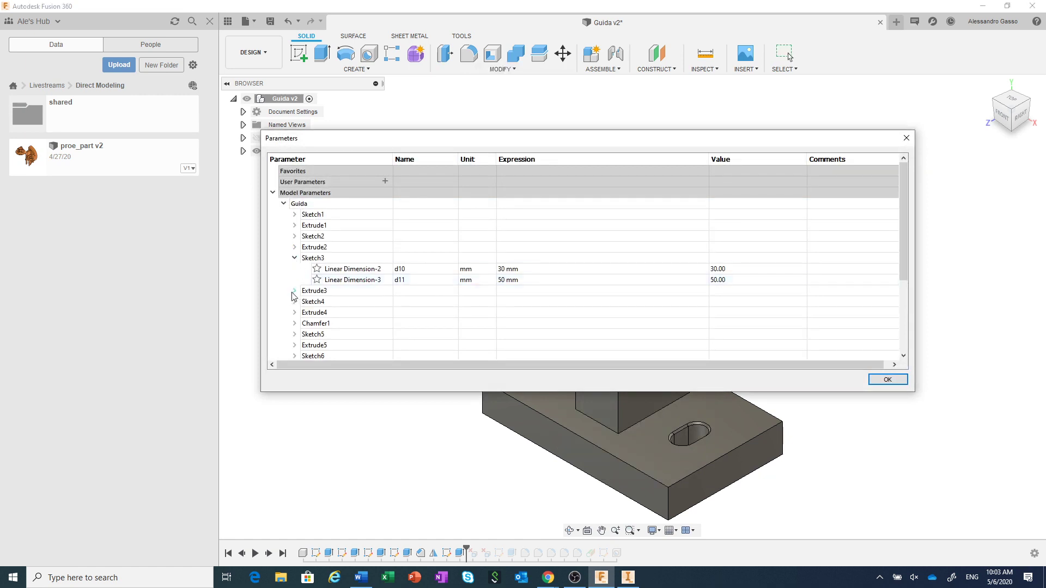
{"action": "left_click", "coordinate": [294, 291]}
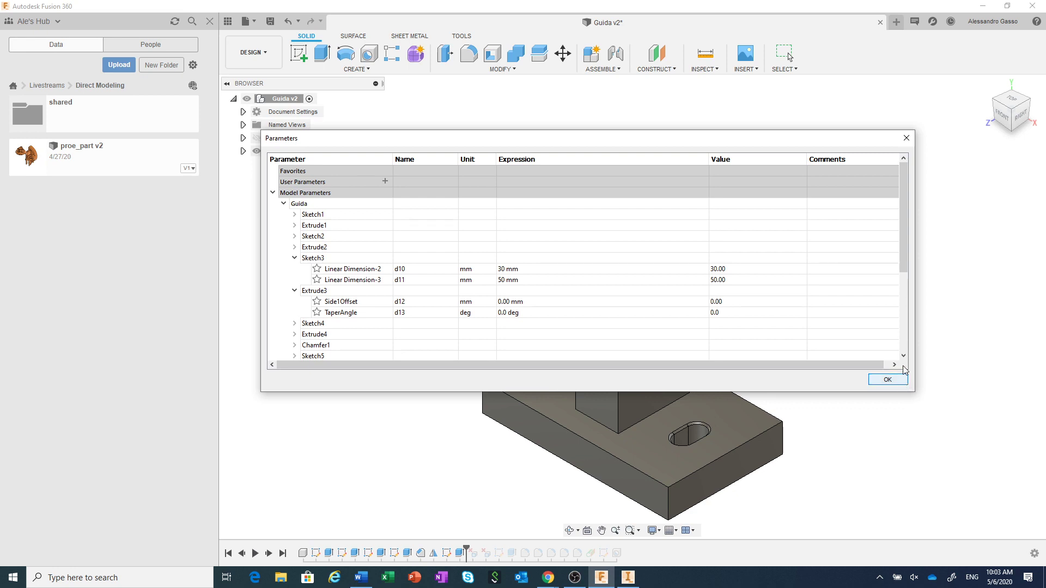
{"action": "left_click", "coordinate": [888, 380]}
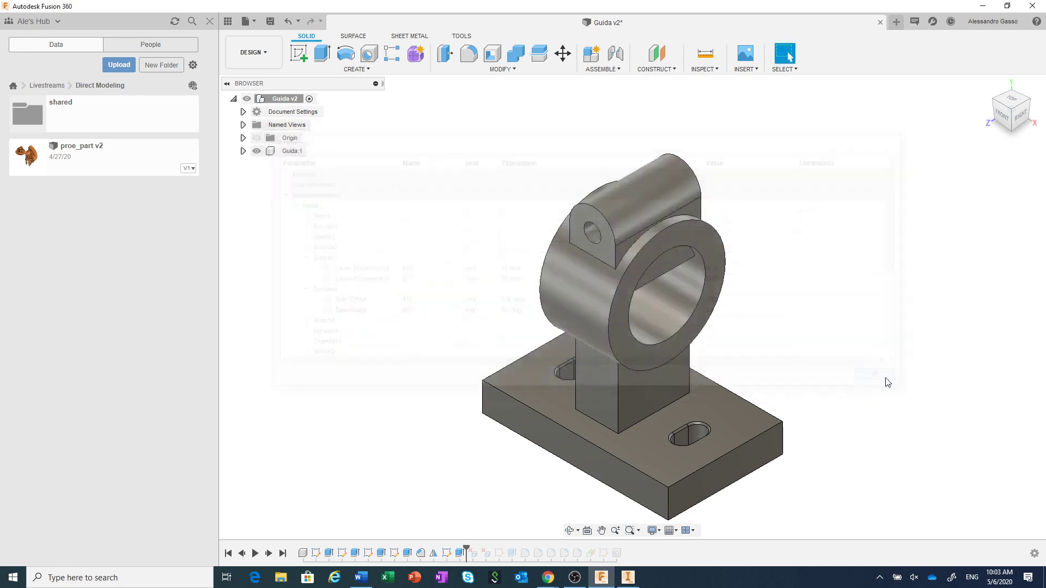
Step: Zoom and orbit in close to see the flat faces inside the bracket's bore
{"action": "scroll", "coordinate": [716, 349], "scroll_direction": "up", "scroll_amount": 2}
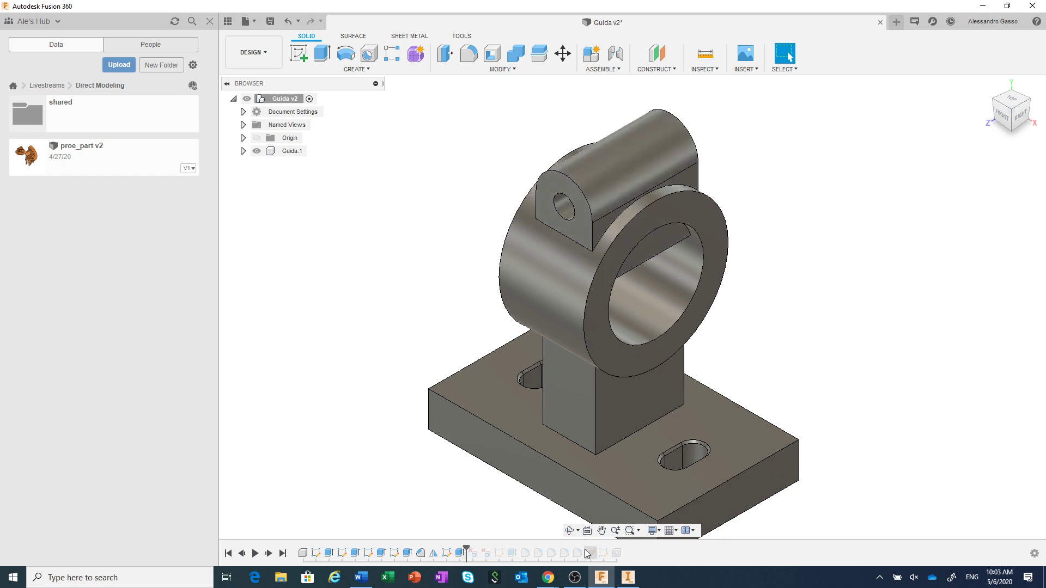
{"action": "left_click", "coordinate": [570, 530]}
{"action": "left_click_drag", "start_coordinate": [629, 419], "coordinate": [603, 354]}
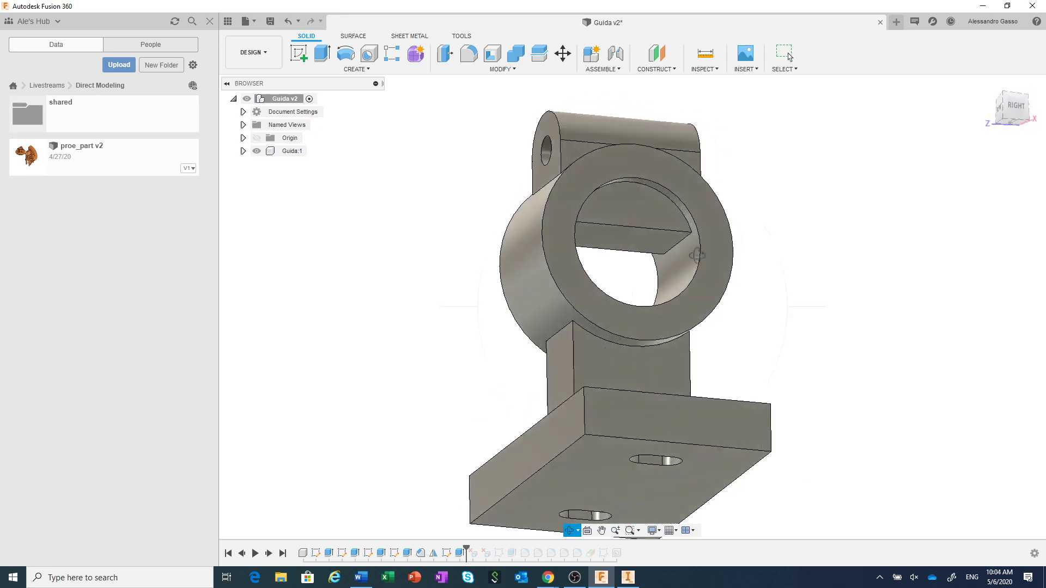
{"action": "scroll", "coordinate": [654, 262], "scroll_direction": "up", "scroll_amount": 5}
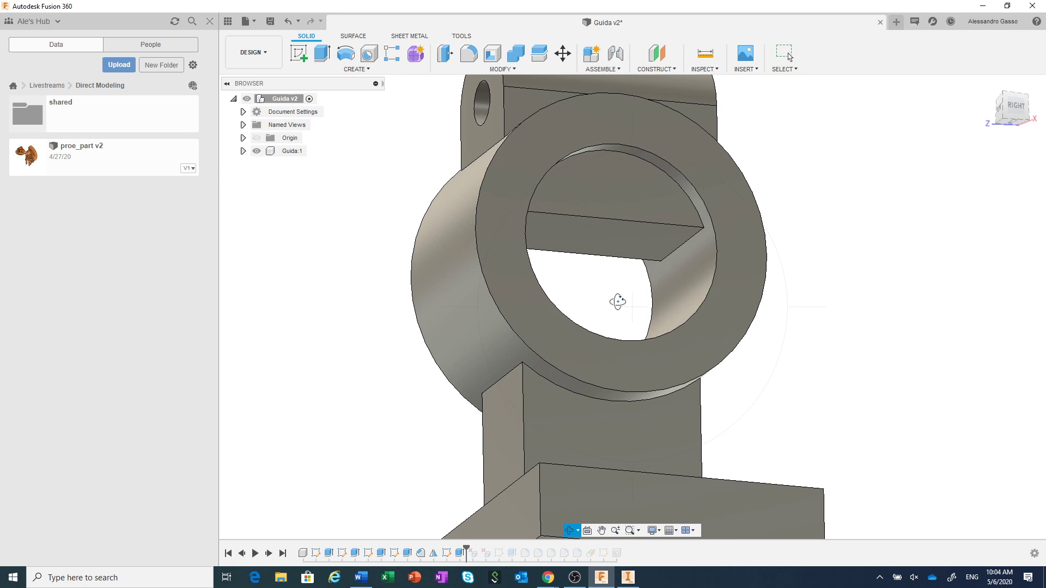
{"action": "key", "text": "Escape"}
Step: Delete the upper and lower flat faces inside the bore
{"action": "left_click", "coordinate": [625, 197]}
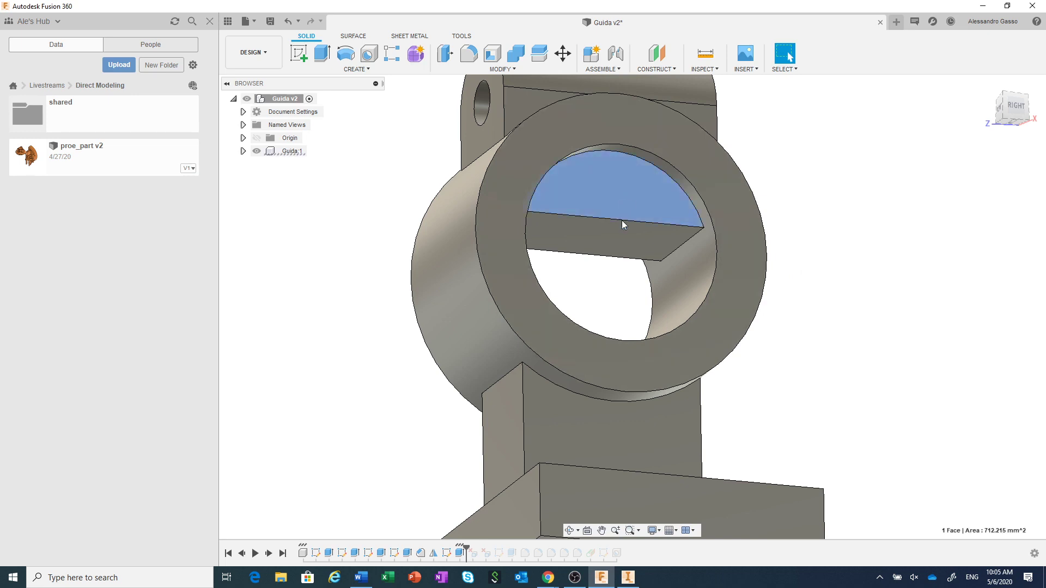
{"action": "left_click", "coordinate": [625, 237], "text": "ctrl"}
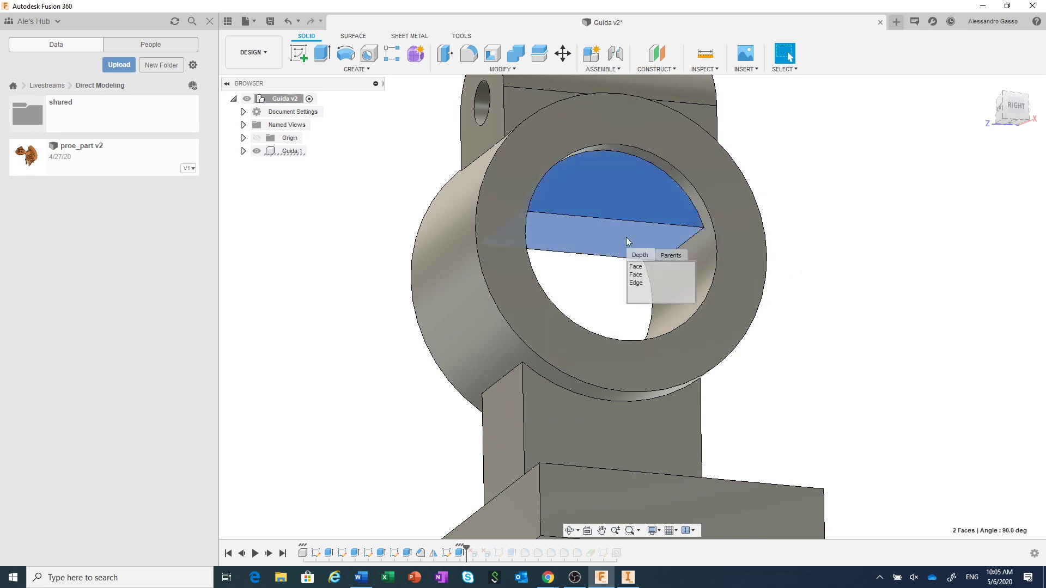
{"action": "left_click", "coordinate": [638, 277]}
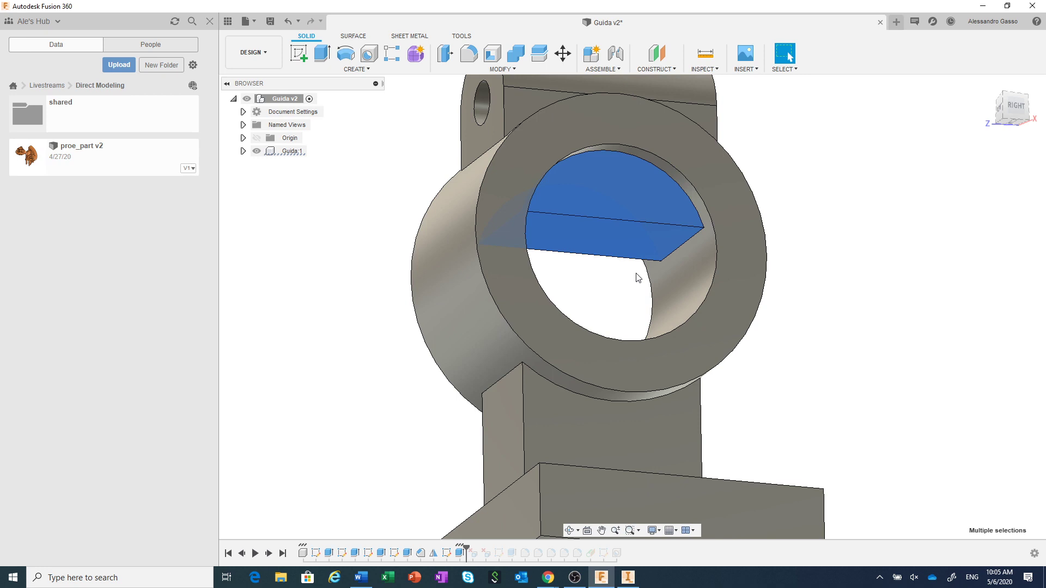
{"action": "right_click", "coordinate": [794, 236]}
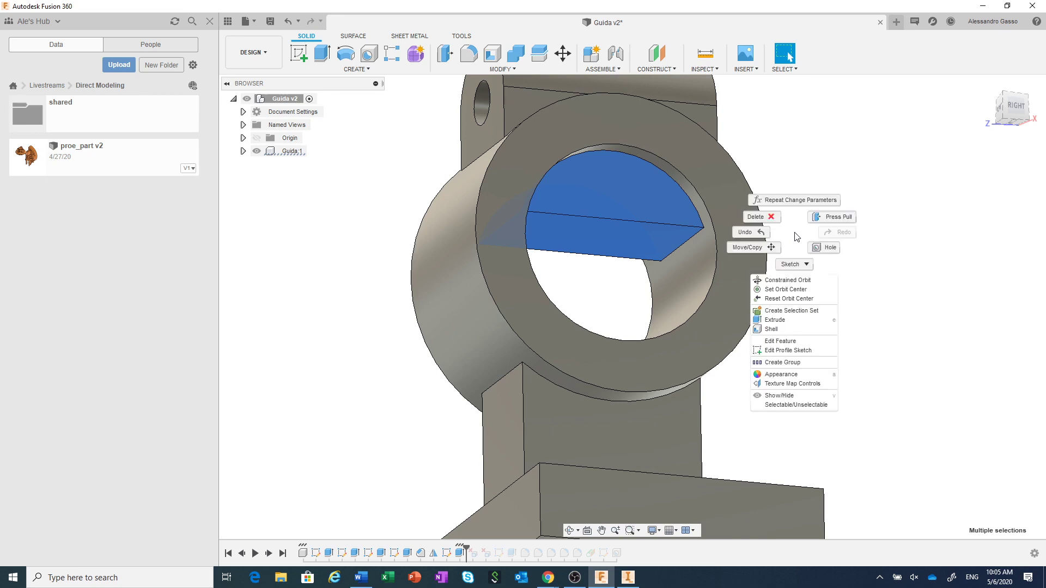
{"action": "left_click", "coordinate": [761, 217]}
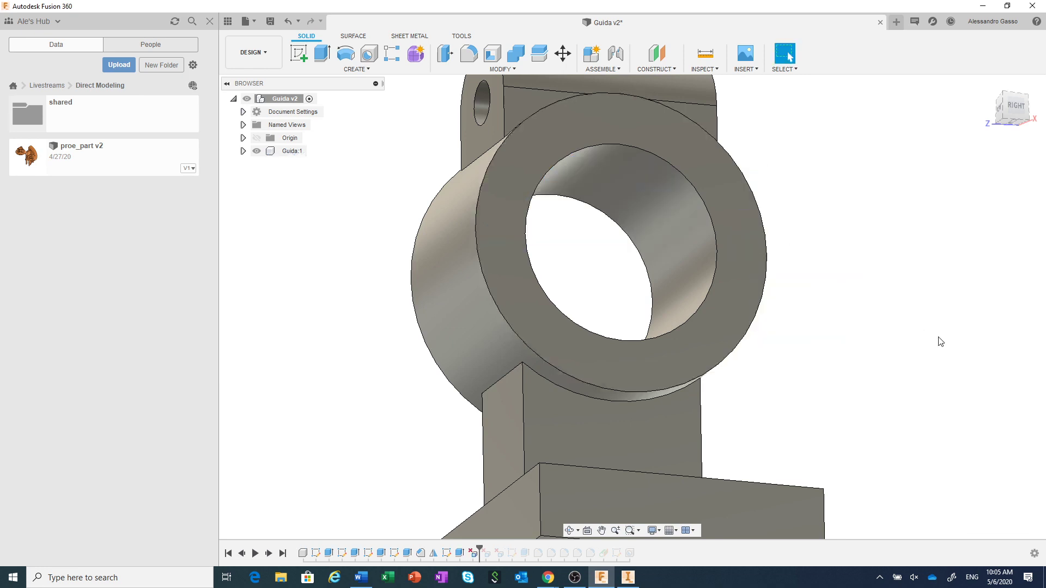
Step: Orbit to face the lug and delete its 41.00 mm-radius curved face
{"action": "left_click", "coordinate": [568, 531]}
{"action": "mouse_move", "coordinate": [595, 330]}
{"action": "left_mouse_down"}
{"action": "mouse_move", "coordinate": [632, 348]}
{"action": "mouse_move", "coordinate": [674, 320]}
{"action": "mouse_move", "coordinate": [572, 199]}
{"action": "left_mouse_up"}
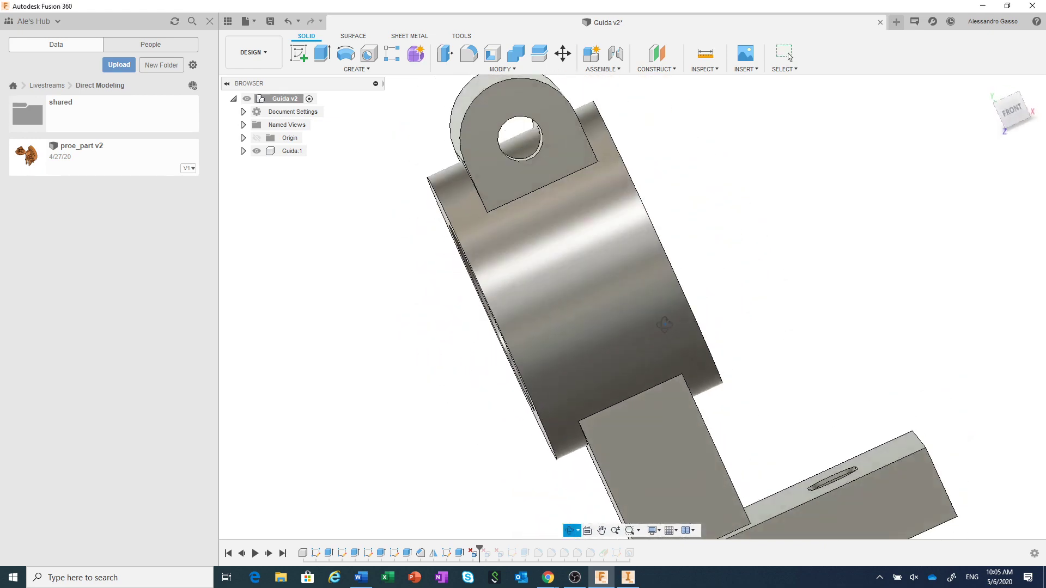
{"action": "right_click", "coordinate": [680, 218]}
{"action": "left_click", "coordinate": [706, 218]}
{"action": "right_click", "coordinate": [520, 139]}
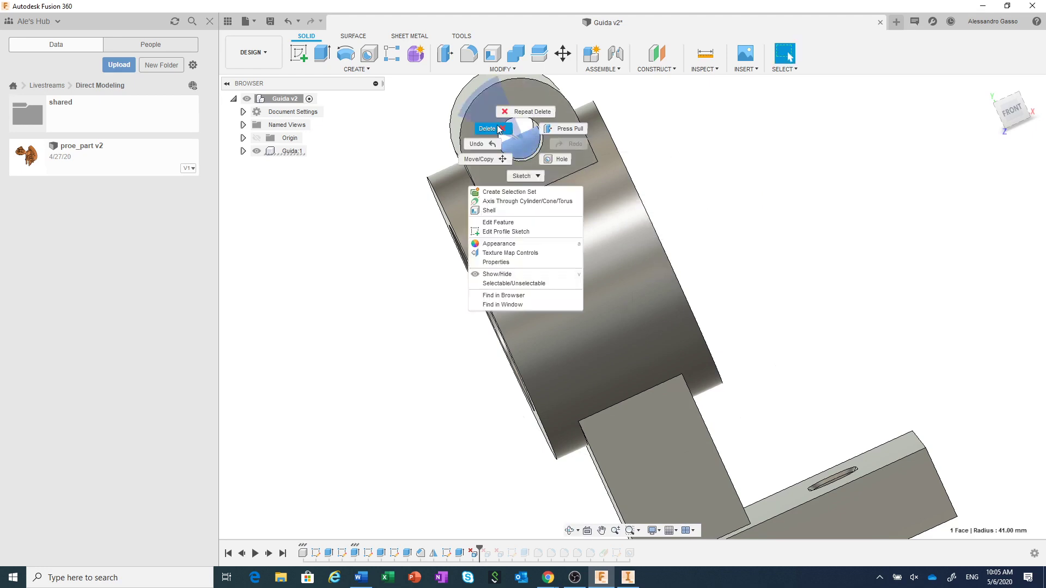
{"action": "key", "text": "Delete"}
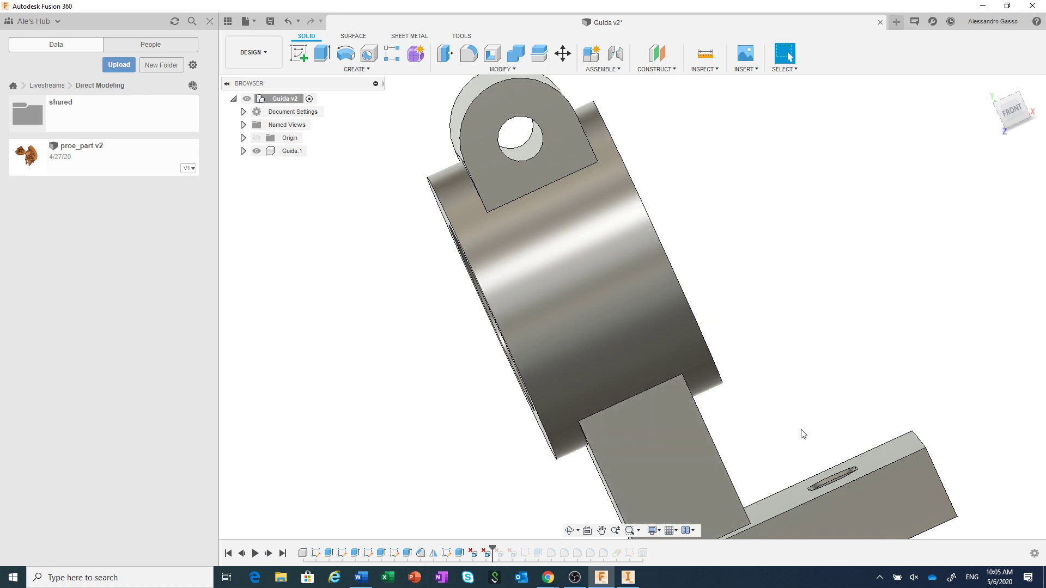
{"action": "left_click", "coordinate": [809, 585]}
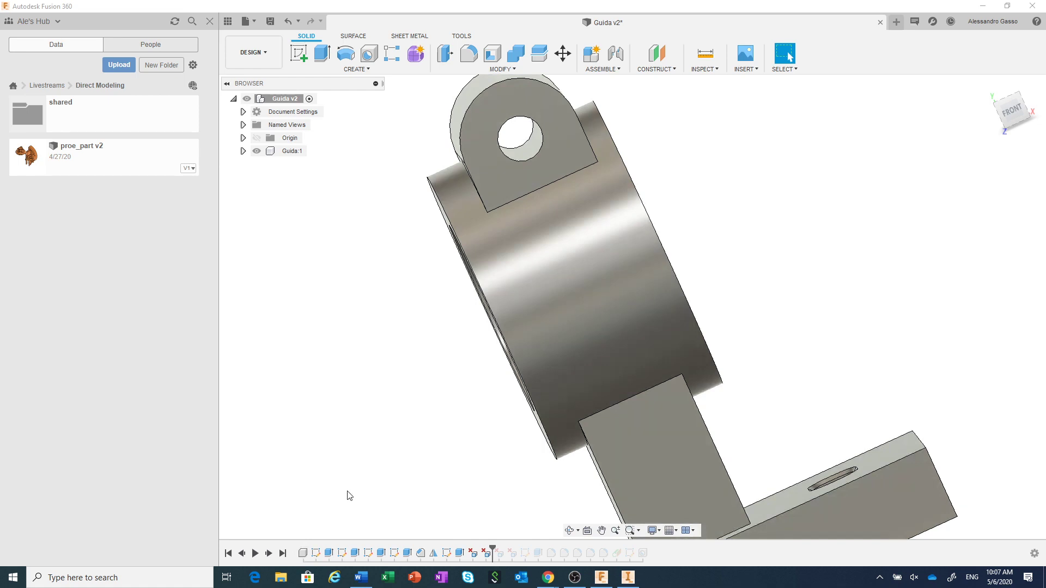
{"action": "right_click", "coordinate": [329, 553]}
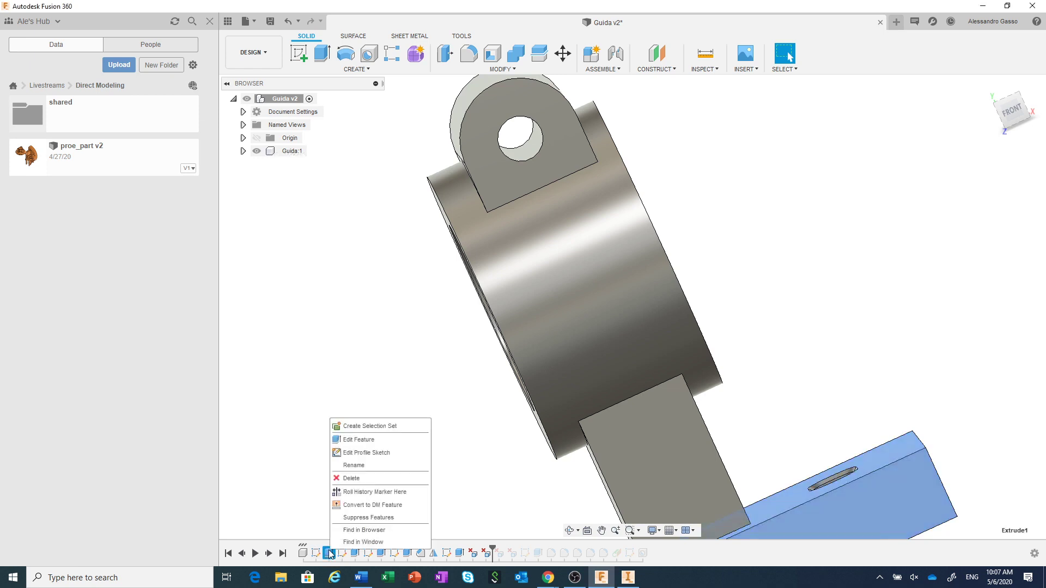
{"action": "left_click", "coordinate": [366, 439]}
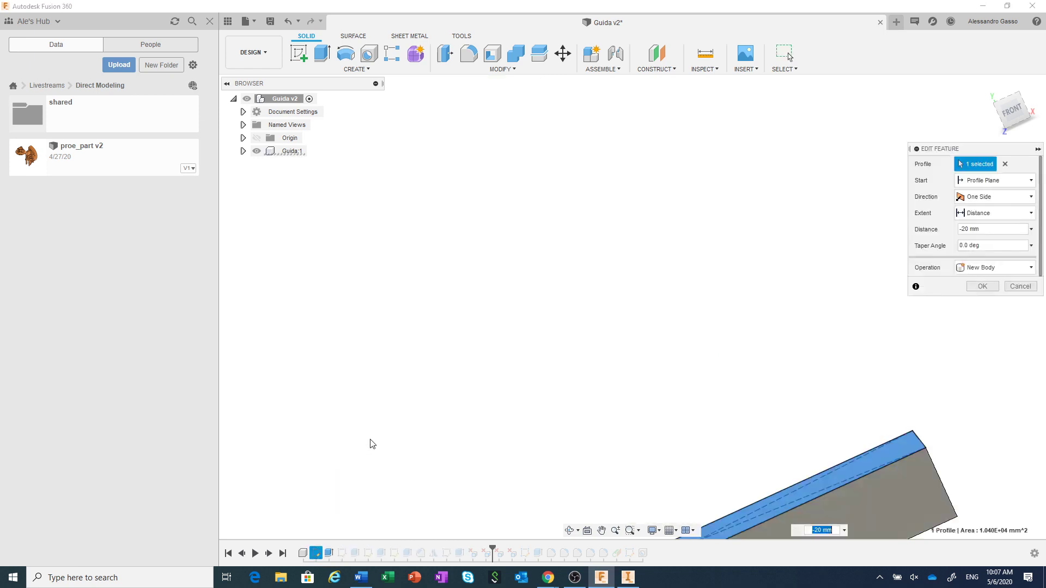
{"action": "left_click", "coordinate": [1014, 286]}
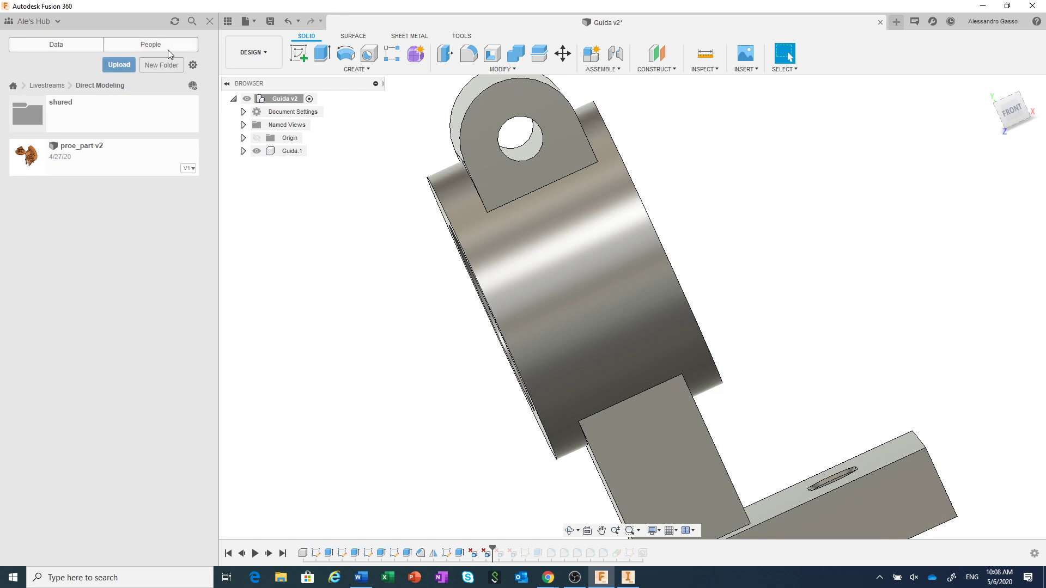
{"action": "left_click", "coordinate": [228, 21]}
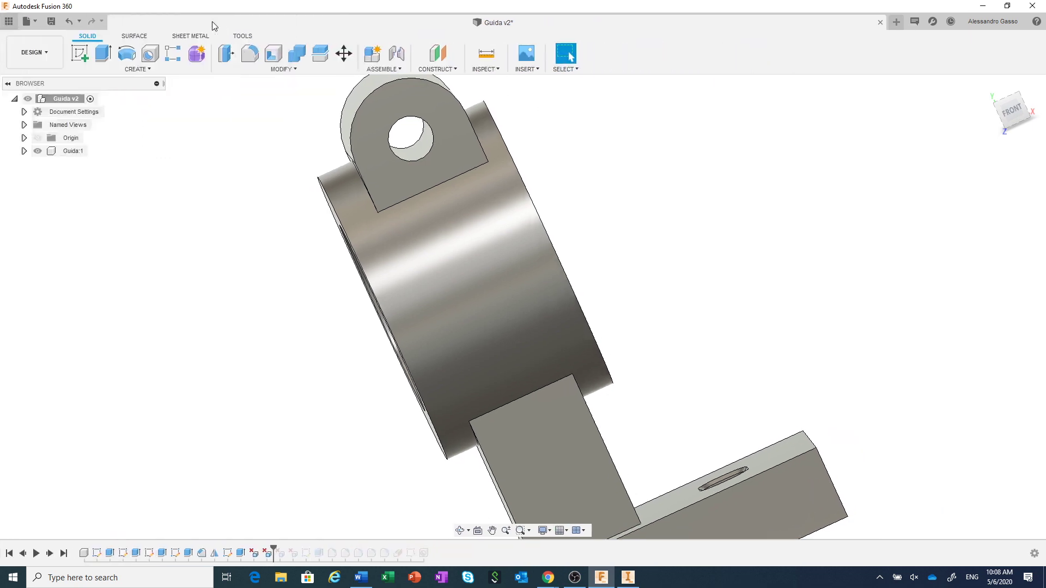
{"action": "left_click", "coordinate": [8, 21]}
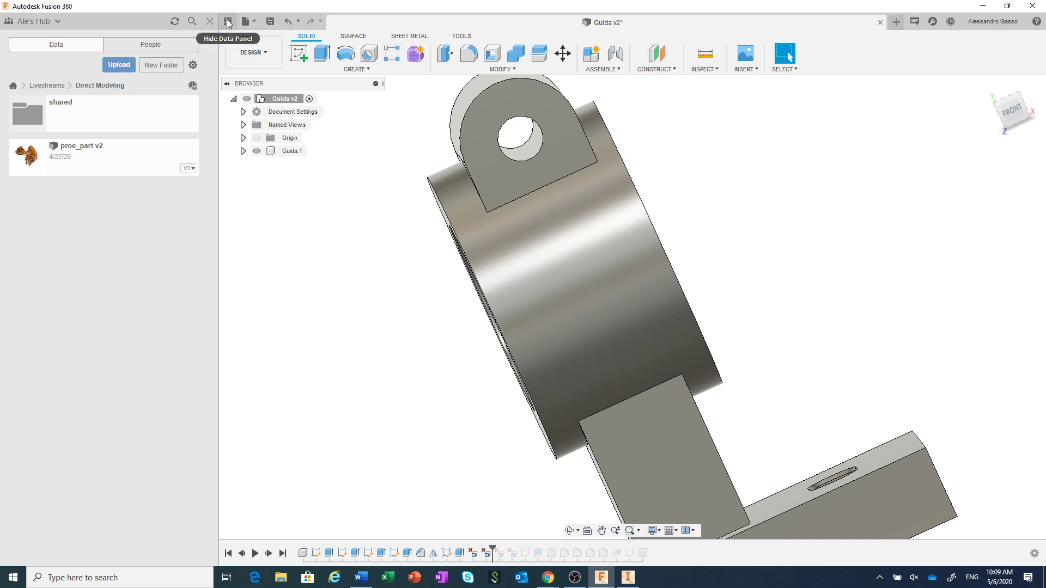
Step: Start an upload to Livestreams > Direct Modeling and bring up its file browser
{"action": "left_click", "coordinate": [119, 65]}
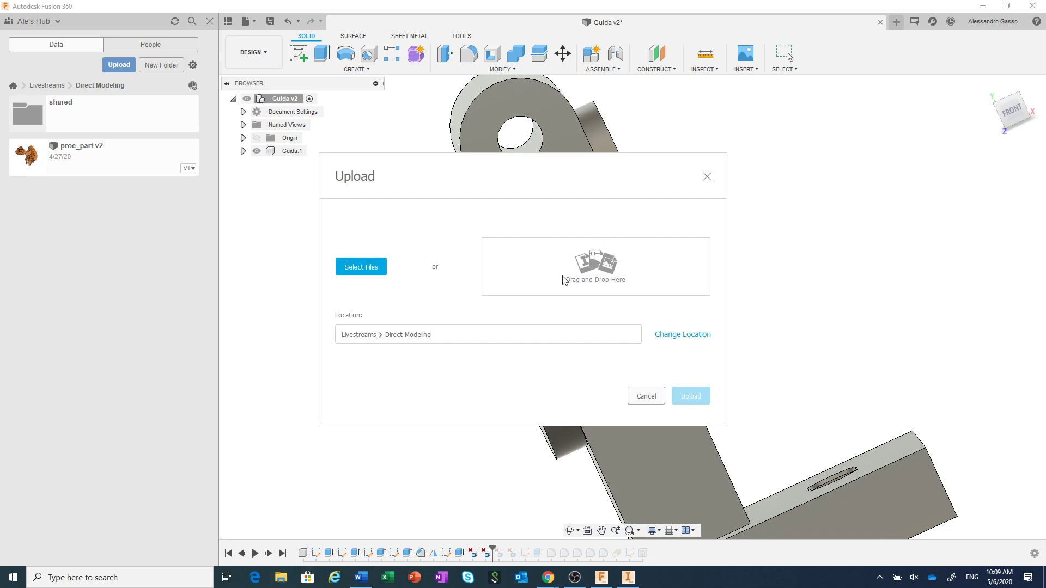
{"action": "left_click", "coordinate": [372, 269]}
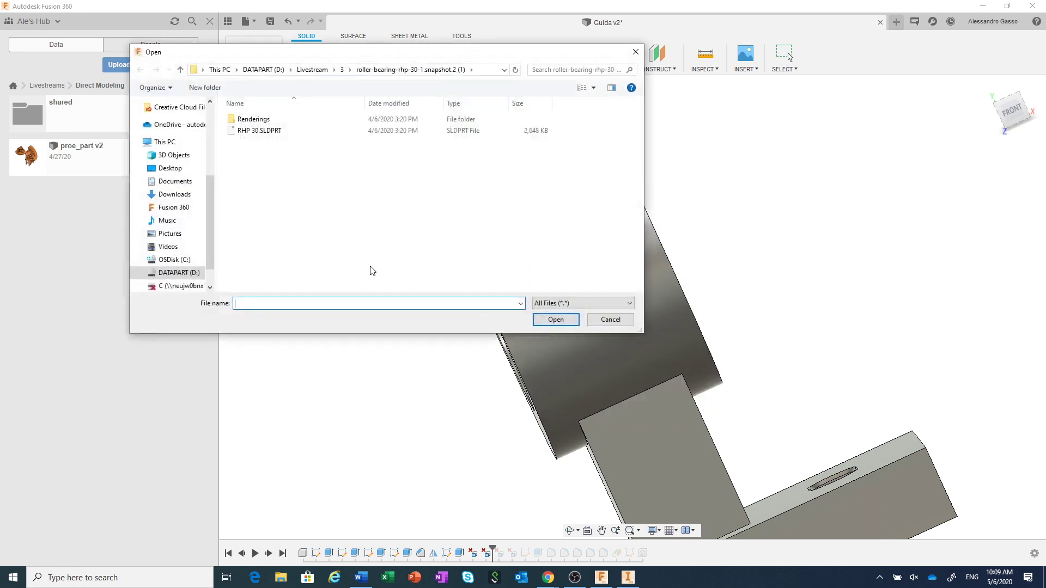
Step: Choose RHP 30.SLDPRT for upload, keeping All Files as the file type
{"action": "left_click_drag", "start_coordinate": [392, 54], "coordinate": [506, 130]}
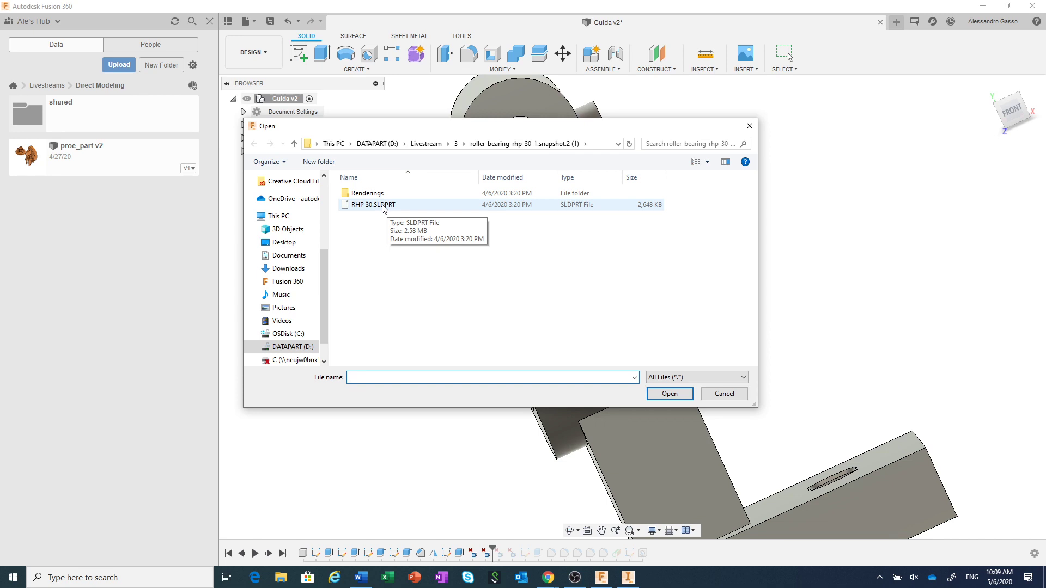
{"action": "left_click", "coordinate": [384, 208]}
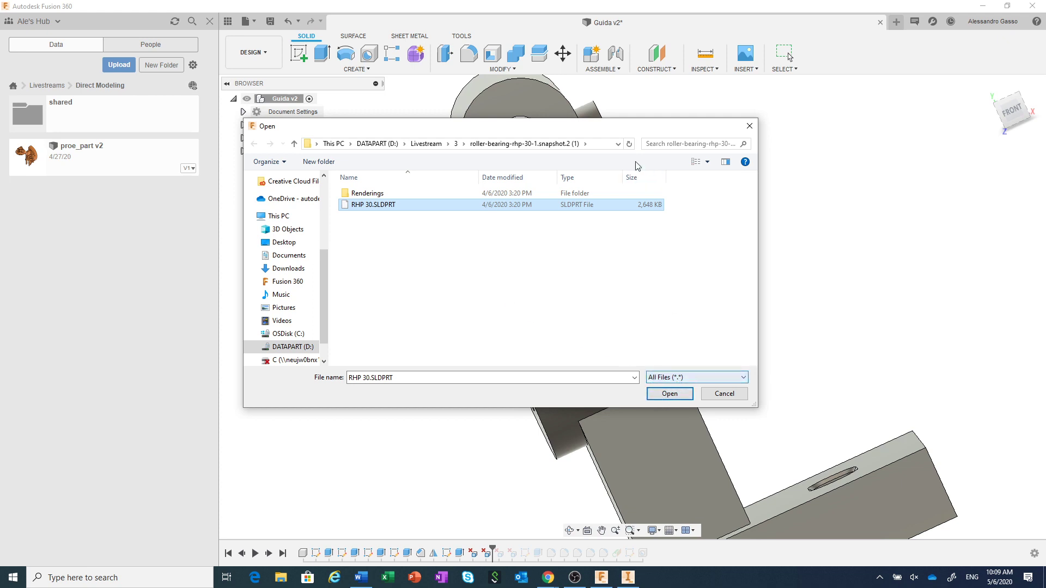
{"action": "left_click_drag", "start_coordinate": [619, 130], "coordinate": [596, 77]}
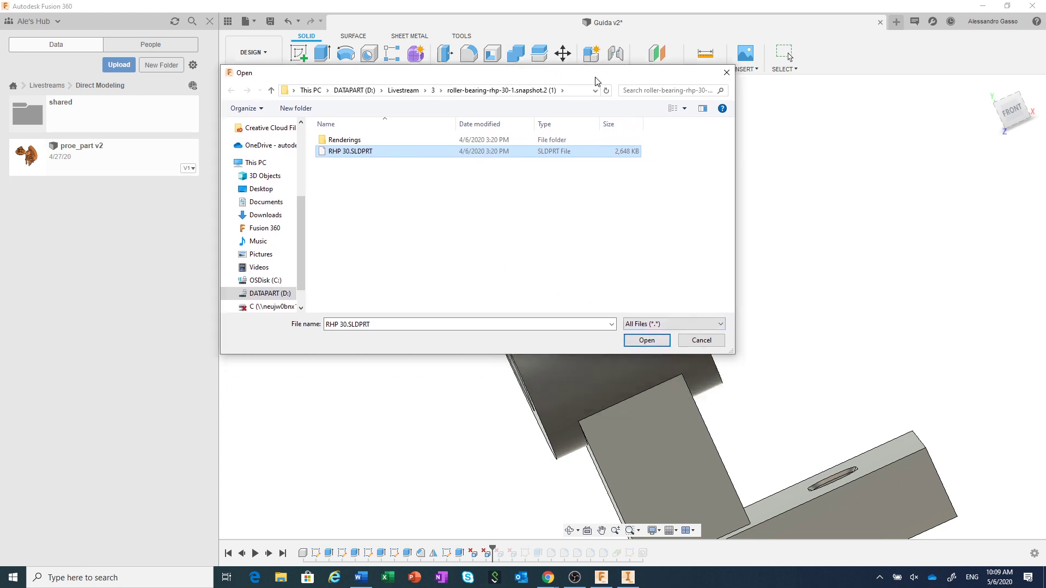
{"action": "left_click", "coordinate": [681, 324]}
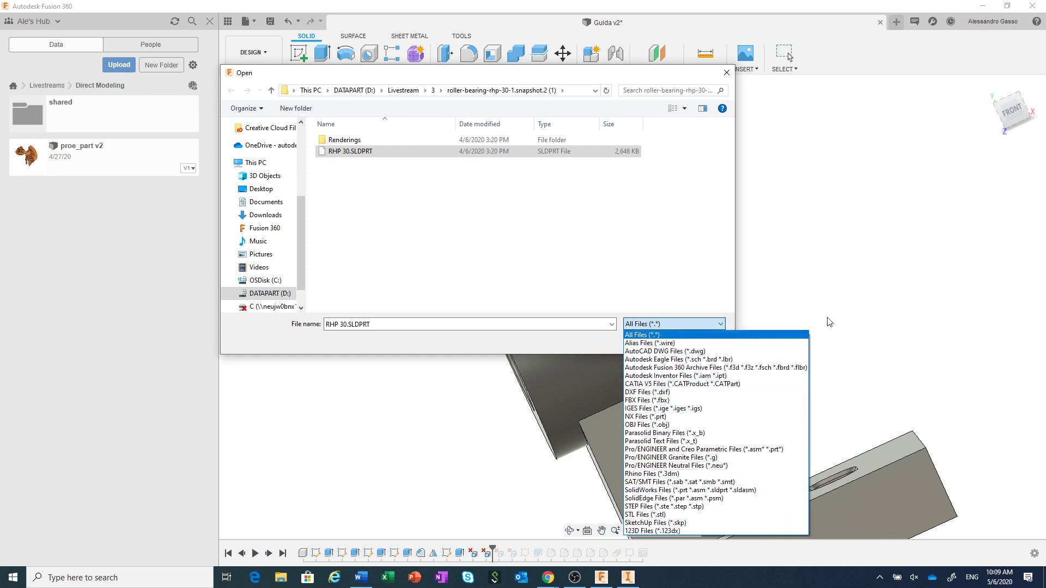
{"action": "left_click", "coordinate": [867, 301]}
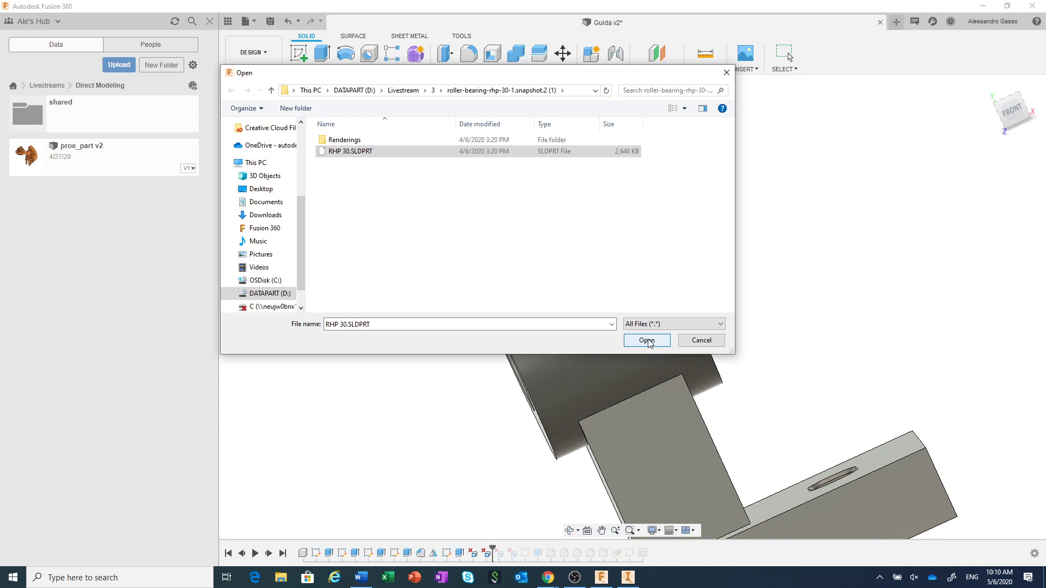
{"action": "left_click", "coordinate": [648, 341]}
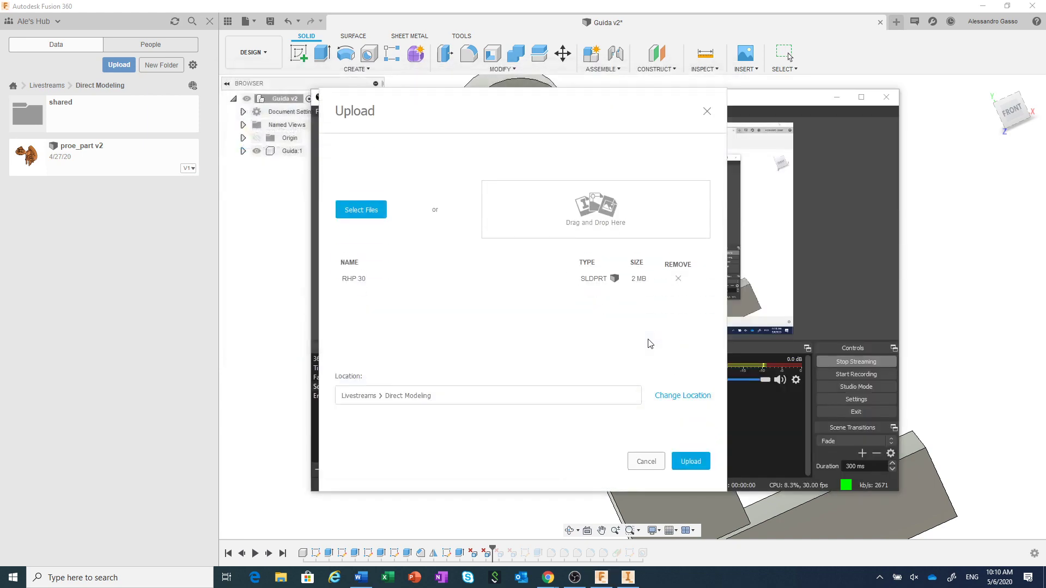
Step: Upload RHP 30.SLDPRT, dismiss the completed job status, and select RHP 30
{"action": "left_click", "coordinate": [690, 463]}
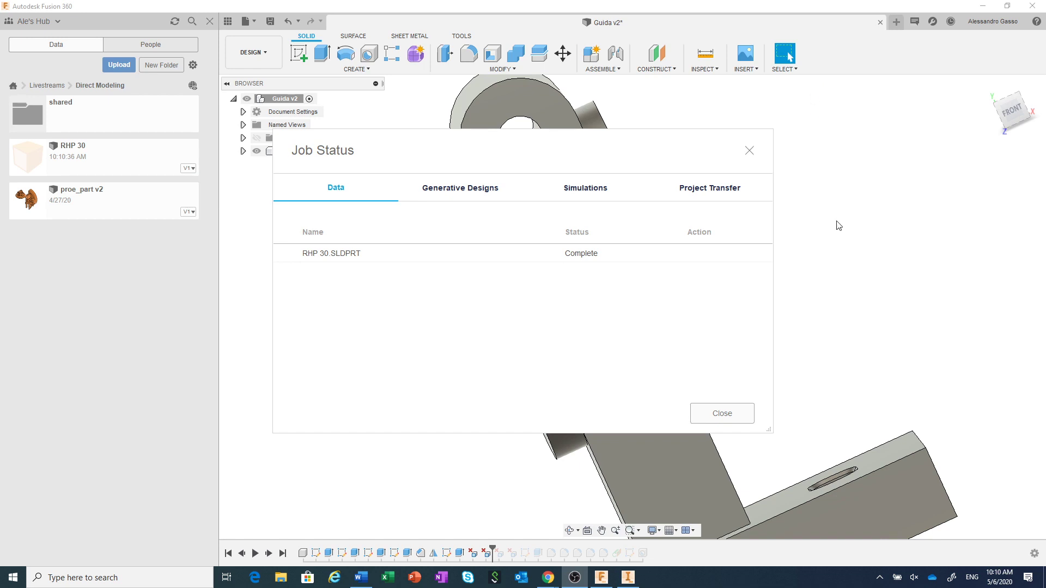
{"action": "left_click", "coordinate": [721, 417]}
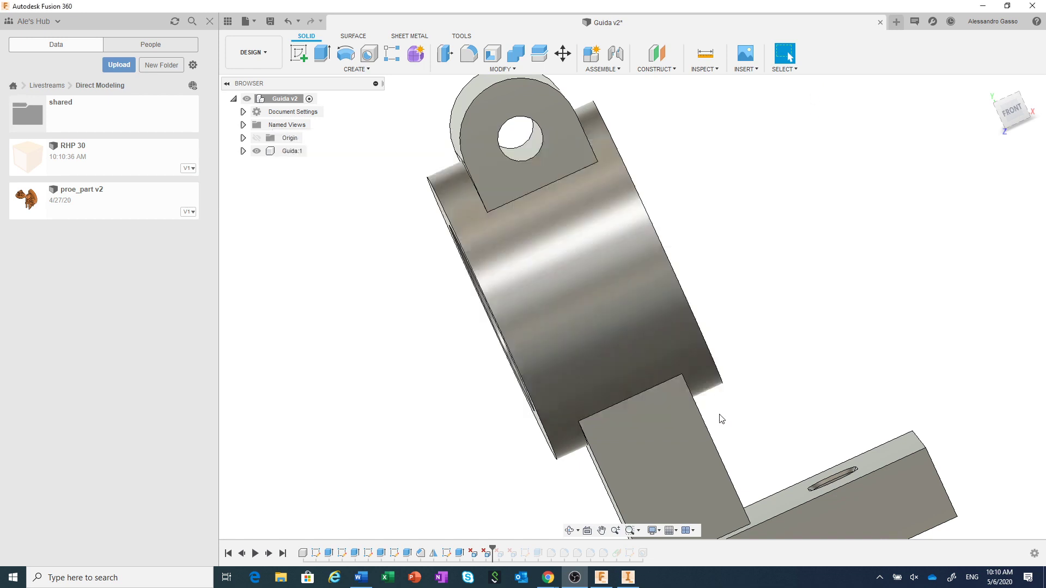
{"action": "left_click", "coordinate": [129, 165]}
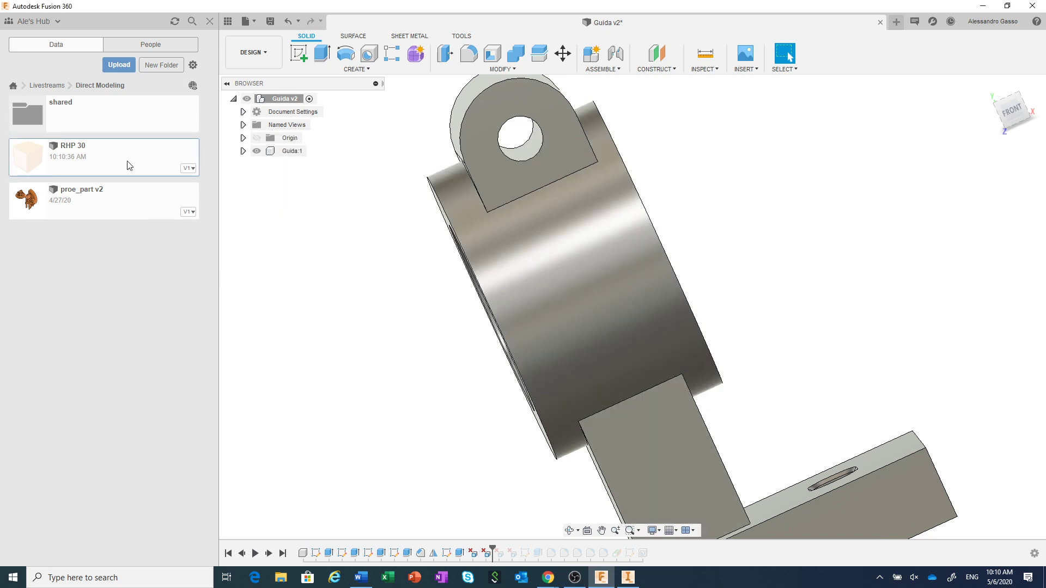
Step: Open RHP 30 from its right-click menu in the Data Panel
{"action": "right_click", "coordinate": [129, 165]}
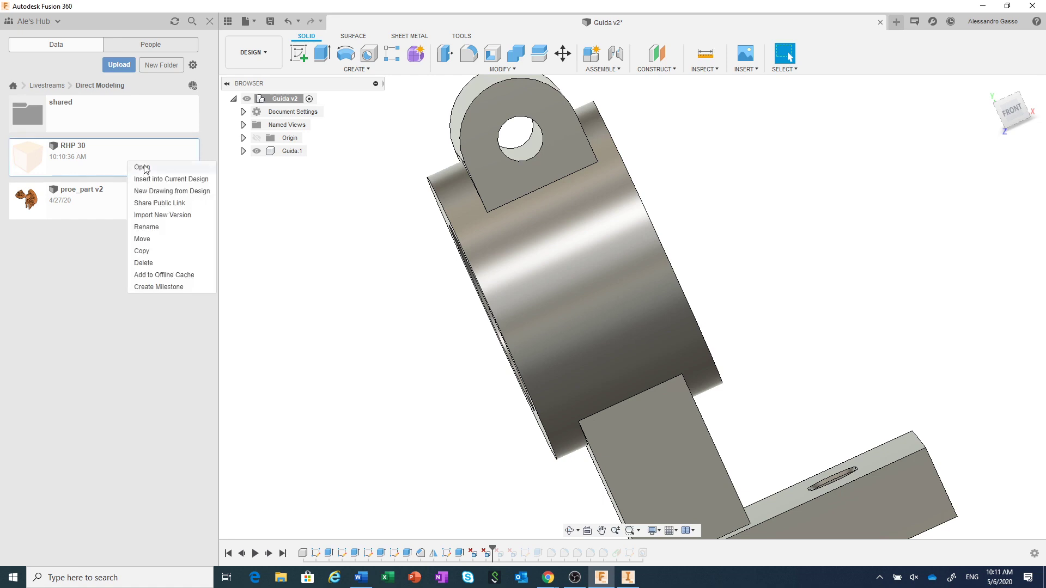
{"action": "left_click", "coordinate": [144, 169]}
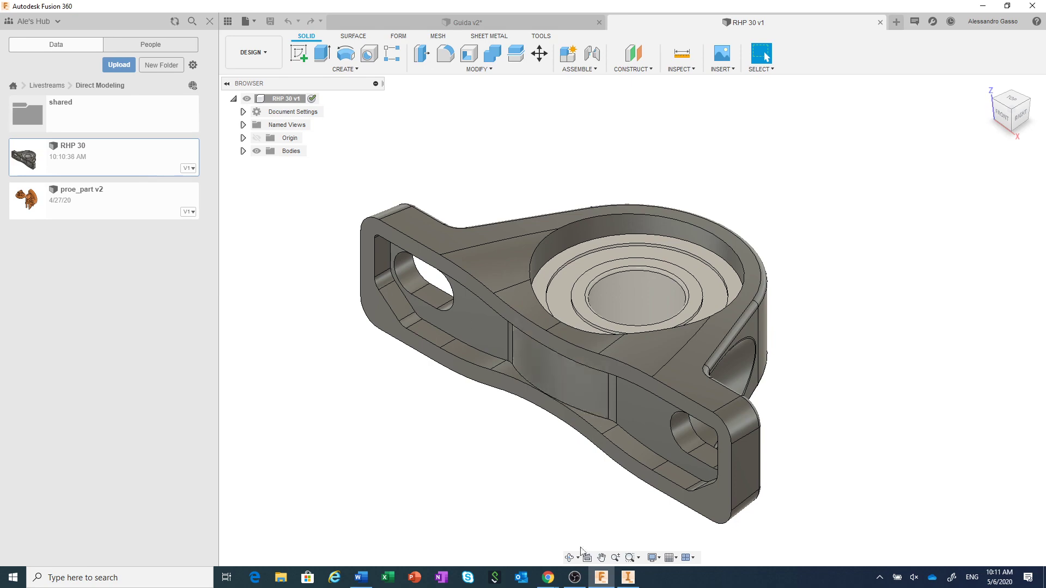
Step: Orbit the opened RHP 30 v1 pillow block to inspect it
{"action": "left_click", "coordinate": [569, 557]}
{"action": "mouse_move", "coordinate": [634, 286]}
{"action": "left_mouse_down"}
{"action": "mouse_move", "coordinate": [610, 376]}
{"action": "mouse_move", "coordinate": [620, 345]}
{"action": "left_mouse_up"}
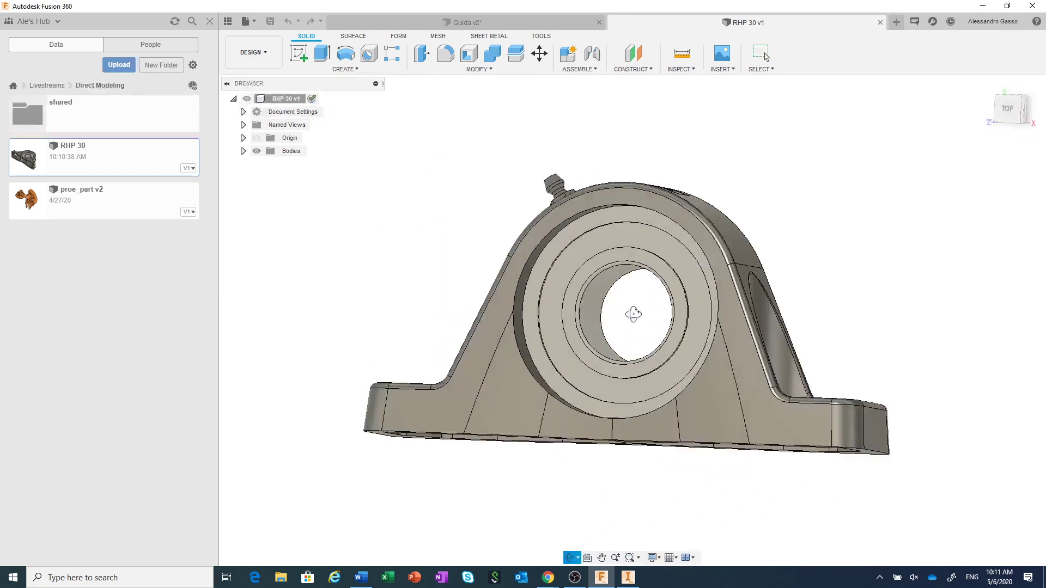
{"action": "right_click", "coordinate": [619, 345]}
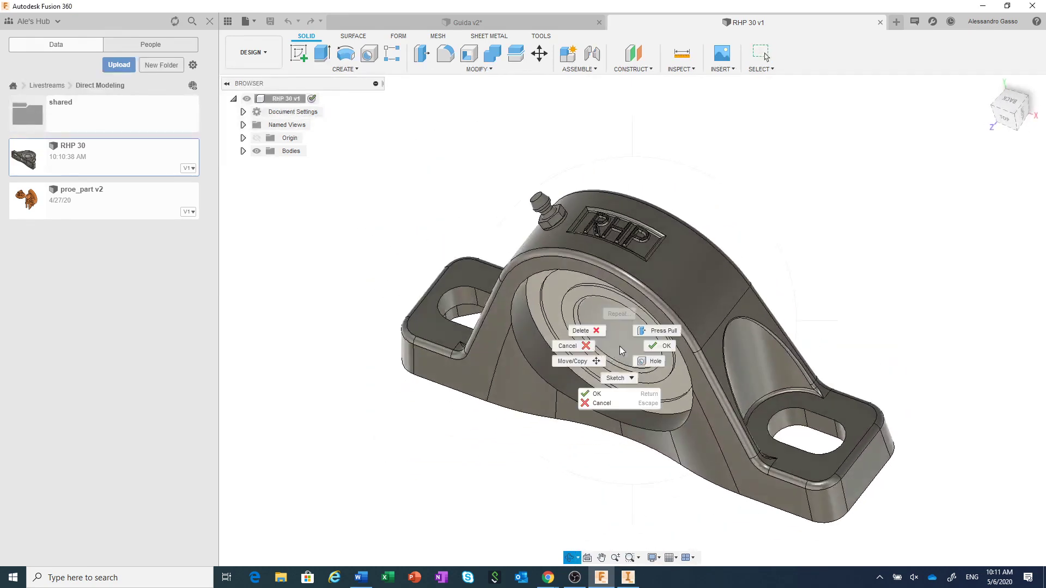
{"action": "left_click", "coordinate": [653, 345]}
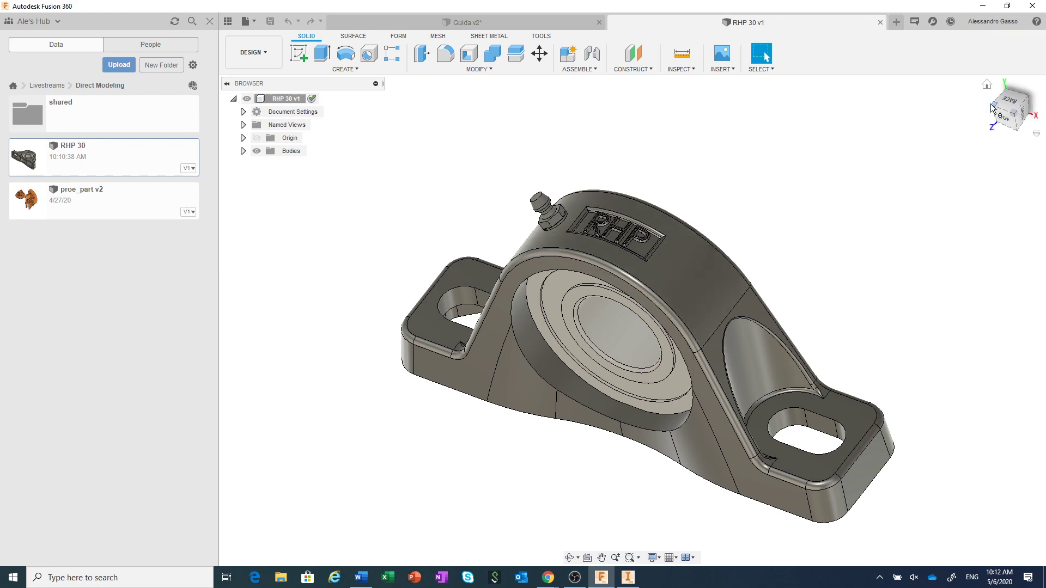
Step: View the pillow block from the BACK and zoom in on the RHP emblem
{"action": "left_click", "coordinate": [1005, 104]}
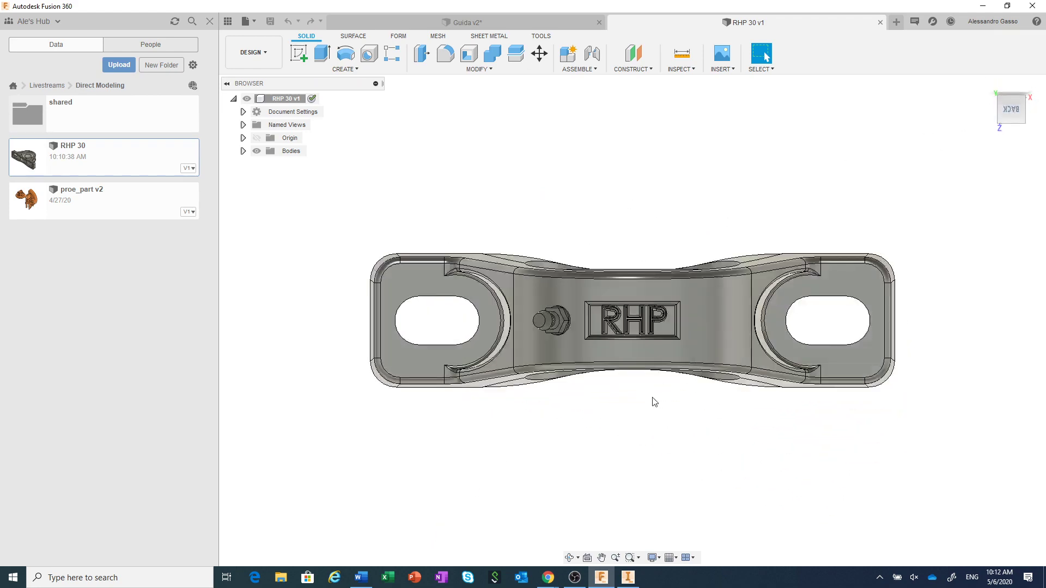
{"action": "scroll", "coordinate": [660, 376], "scroll_direction": "up", "scroll_amount": 2}
{"action": "scroll", "coordinate": [660, 374], "scroll_direction": "up", "scroll_amount": 2}
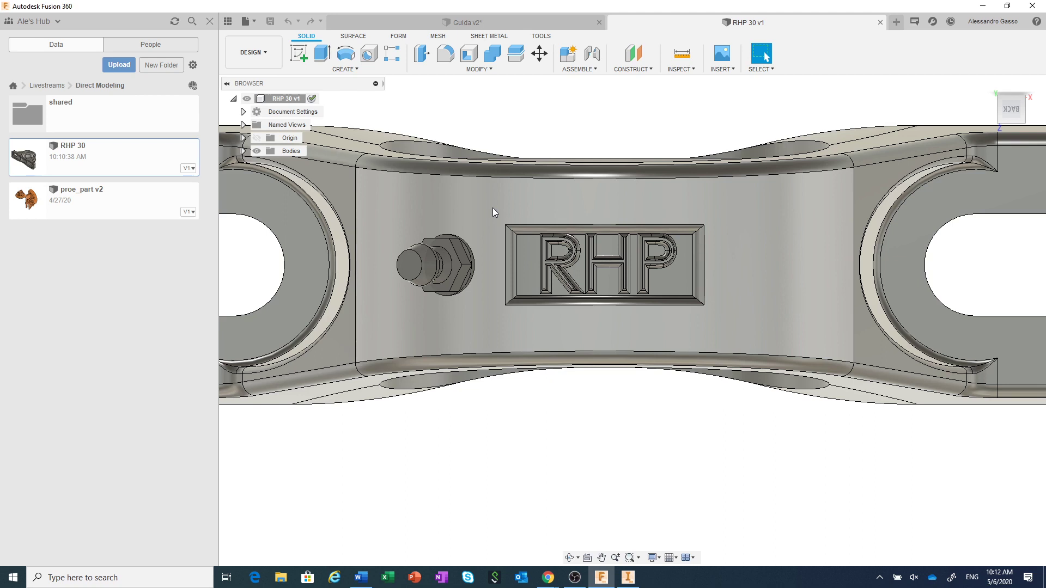
{"action": "scroll", "coordinate": [622, 270], "scroll_direction": "up", "scroll_amount": 2}
{"action": "scroll", "coordinate": [622, 270], "scroll_direction": "up", "scroll_amount": 1}
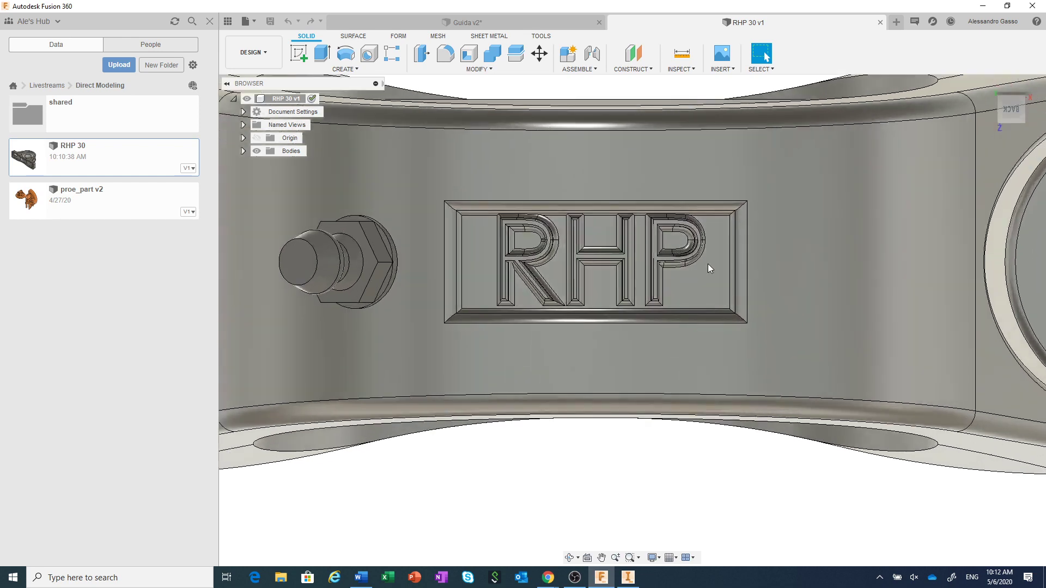
{"action": "scroll", "coordinate": [666, 263], "scroll_direction": "down", "scroll_amount": 2}
{"action": "scroll", "coordinate": [665, 263], "scroll_direction": "down", "scroll_amount": 2}
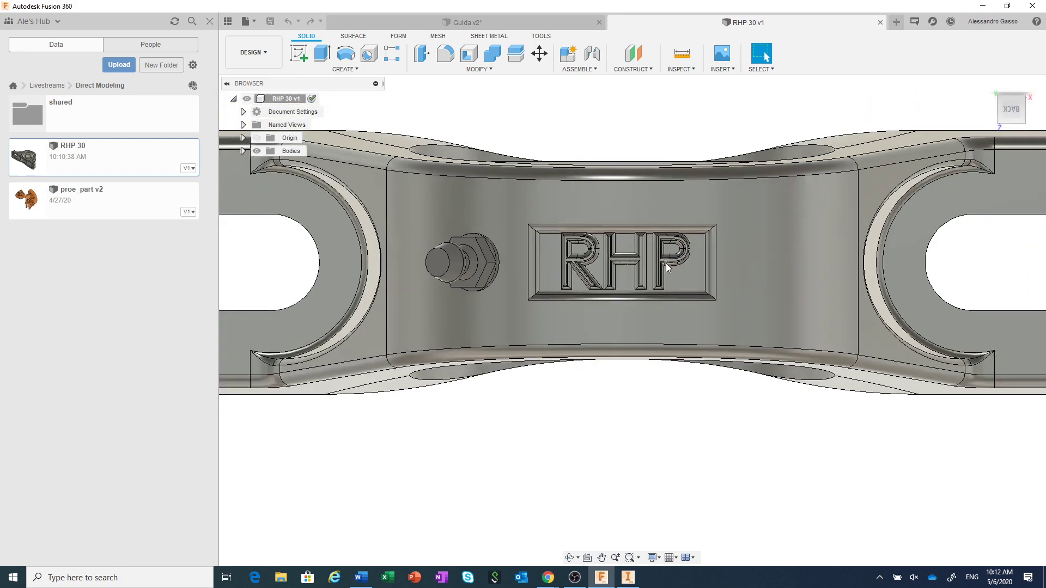
{"action": "scroll", "coordinate": [665, 263], "scroll_direction": "down", "scroll_amount": 1}
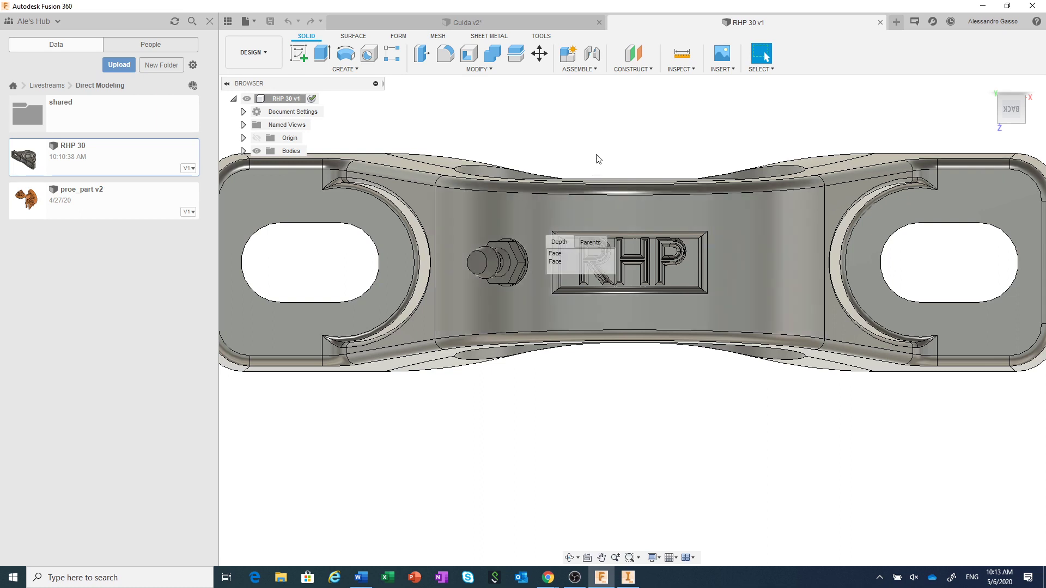
Step: Try box-selecting the emblem faces, then expand Bodies to show Body1
{"action": "mouse_move", "coordinate": [545, 226]}
{"action": "left_mouse_down"}
{"action": "mouse_move", "coordinate": [697, 303]}
{"action": "mouse_move", "coordinate": [712, 300]}
{"action": "left_mouse_up"}
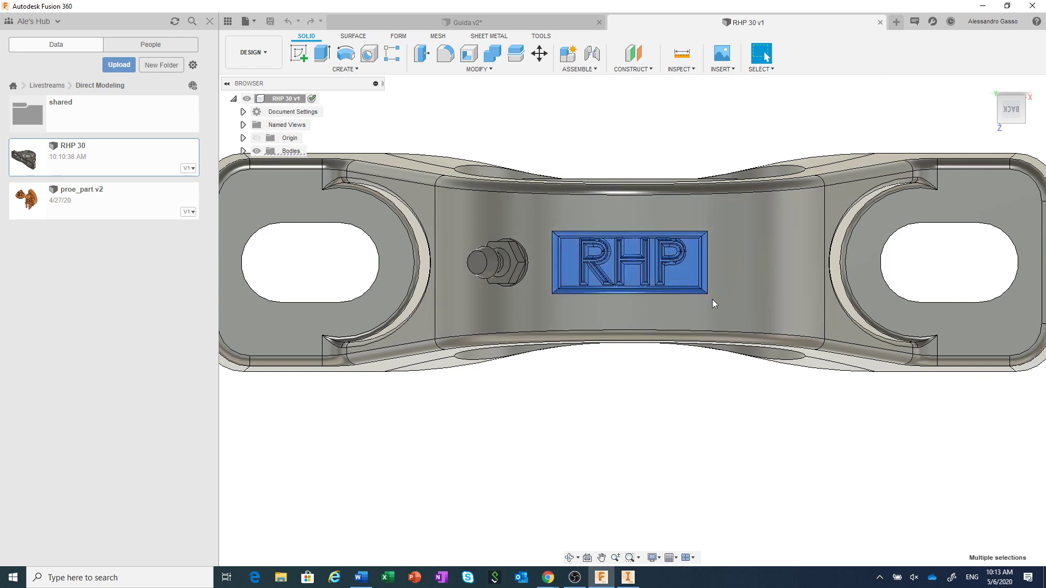
{"action": "left_click", "coordinate": [660, 161]}
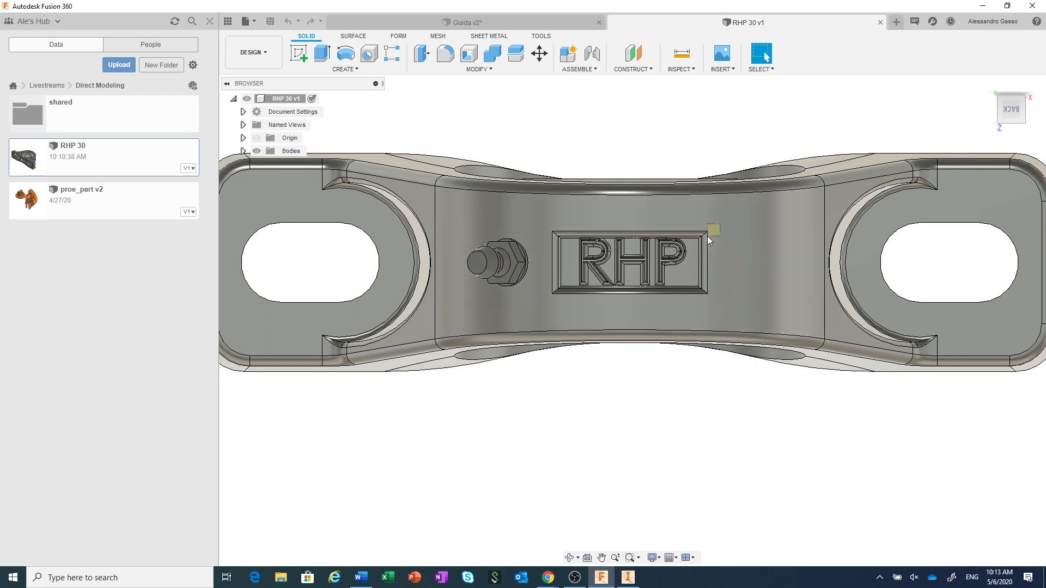
{"action": "key", "text": "ctrl+a"}
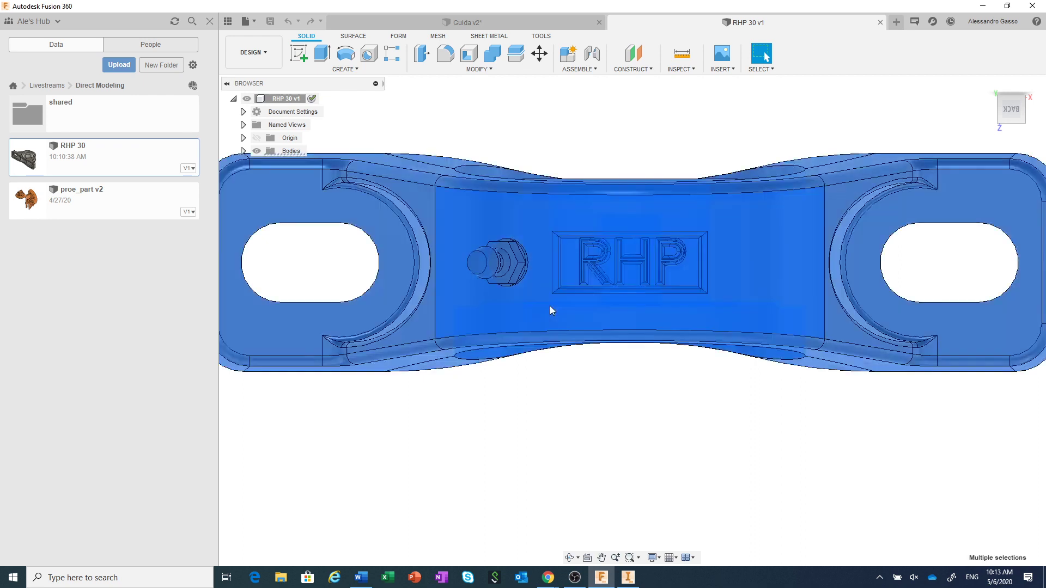
{"action": "left_click", "coordinate": [640, 118]}
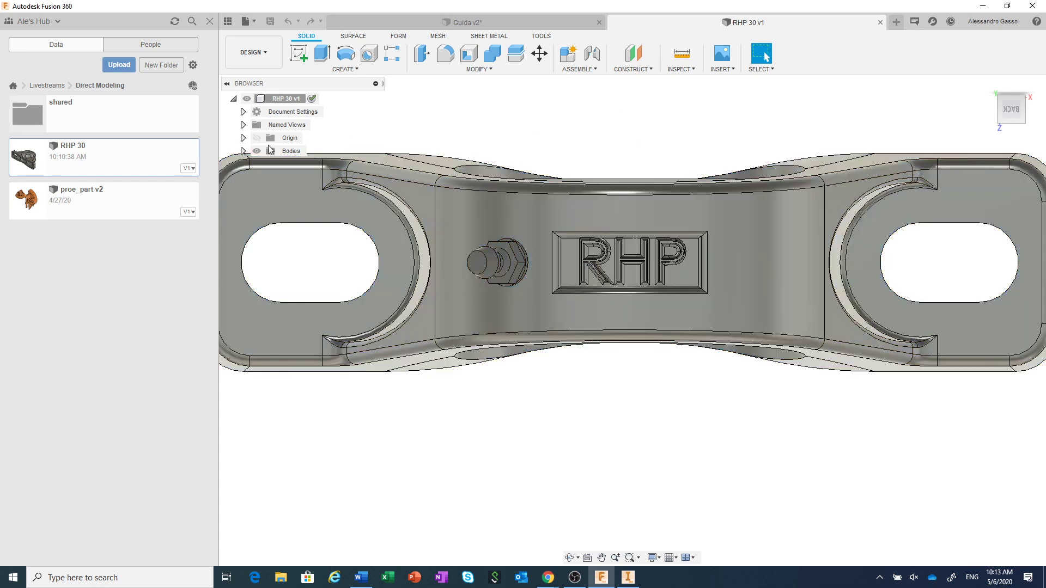
{"action": "left_click", "coordinate": [243, 152]}
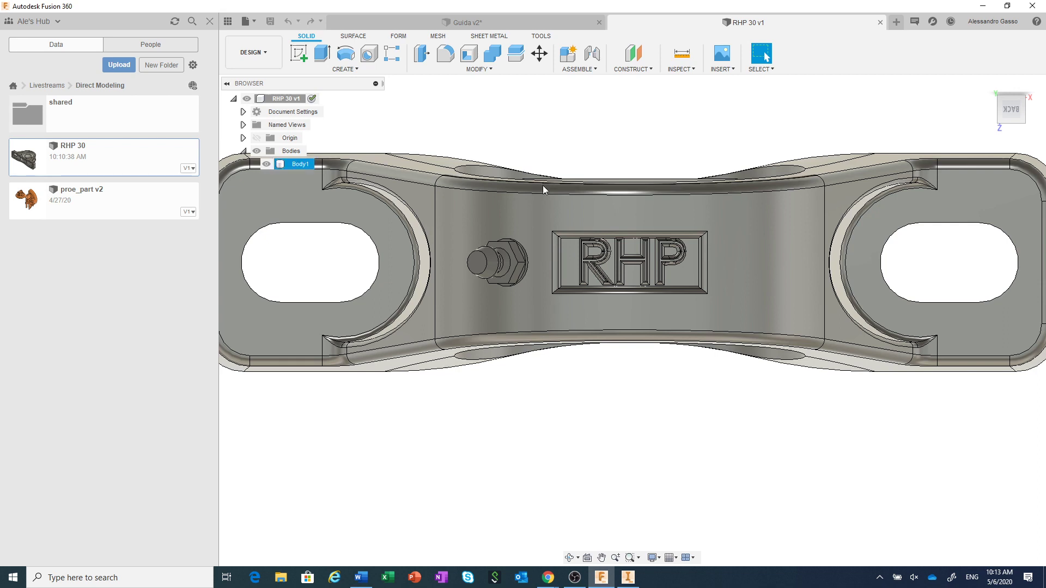
Step: Box-select the RHP lettering and frame faces and delete them
{"action": "left_click_drag", "start_coordinate": [547, 227], "coordinate": [711, 297]}
{"action": "left_click", "coordinate": [643, 134]}
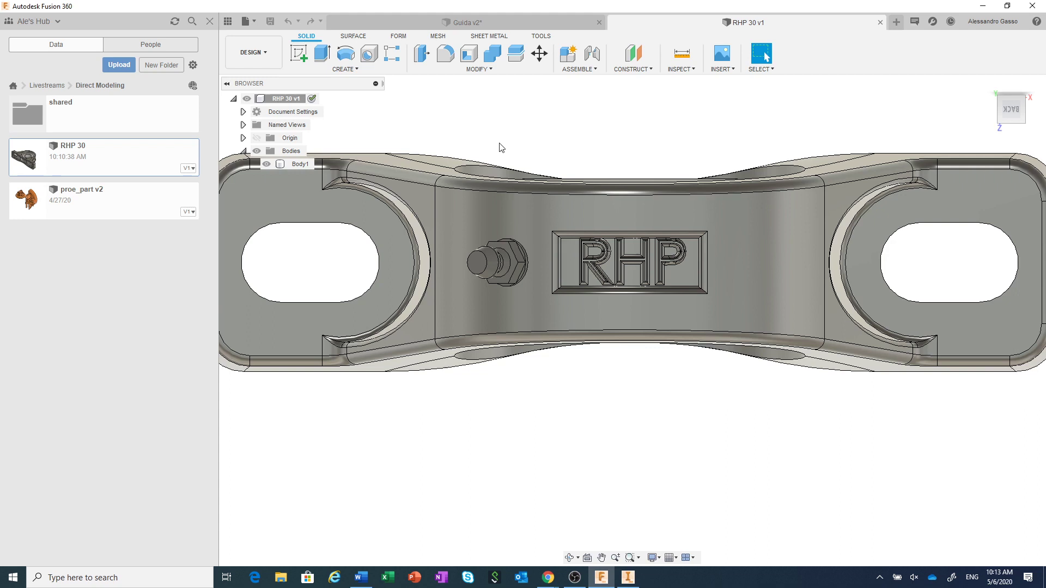
{"action": "left_click_drag", "start_coordinate": [488, 145], "coordinate": [753, 387]}
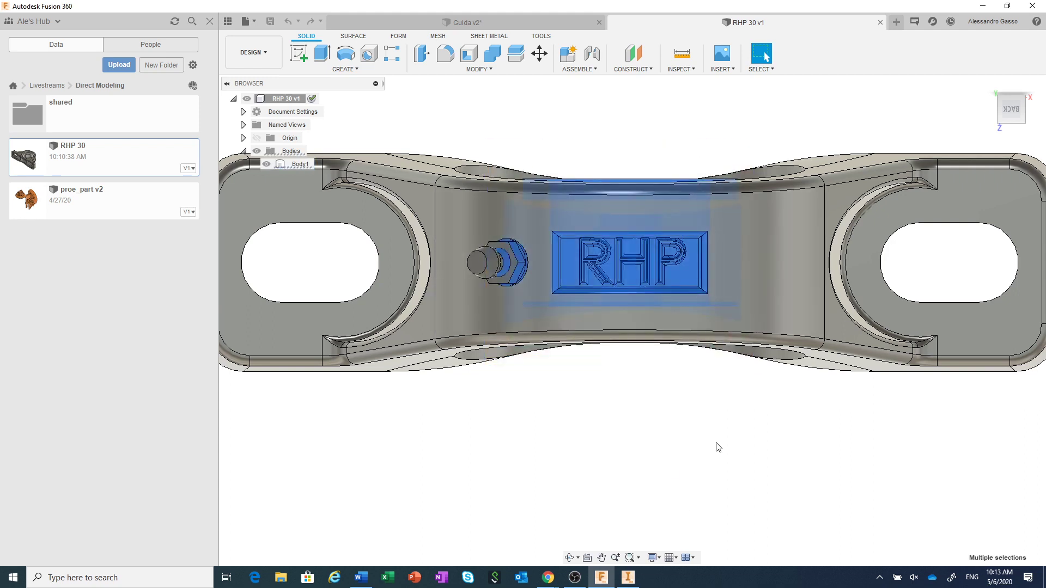
{"action": "left_click", "coordinate": [675, 138]}
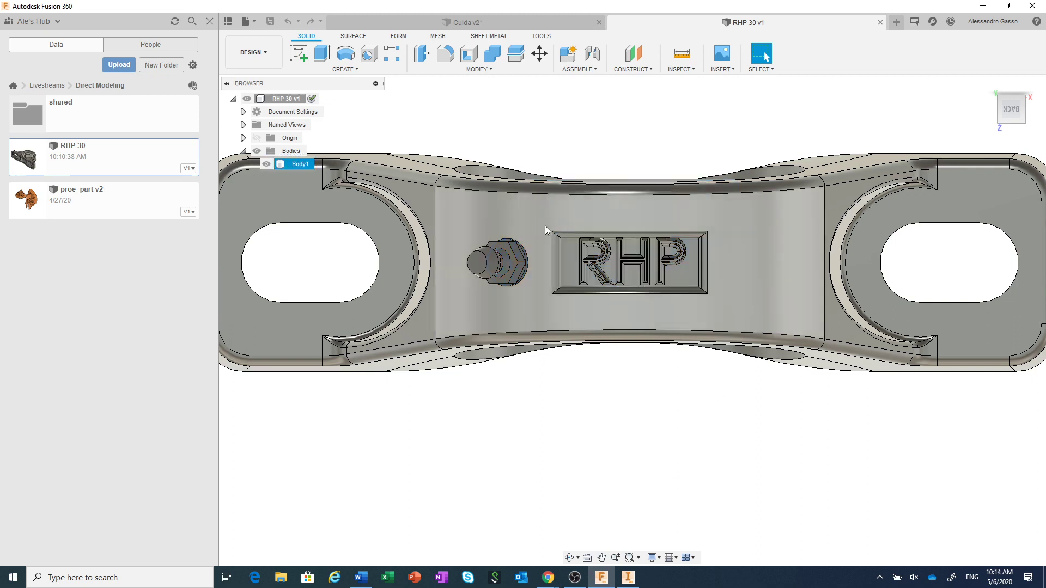
{"action": "left_click_drag", "start_coordinate": [547, 226], "coordinate": [711, 296]}
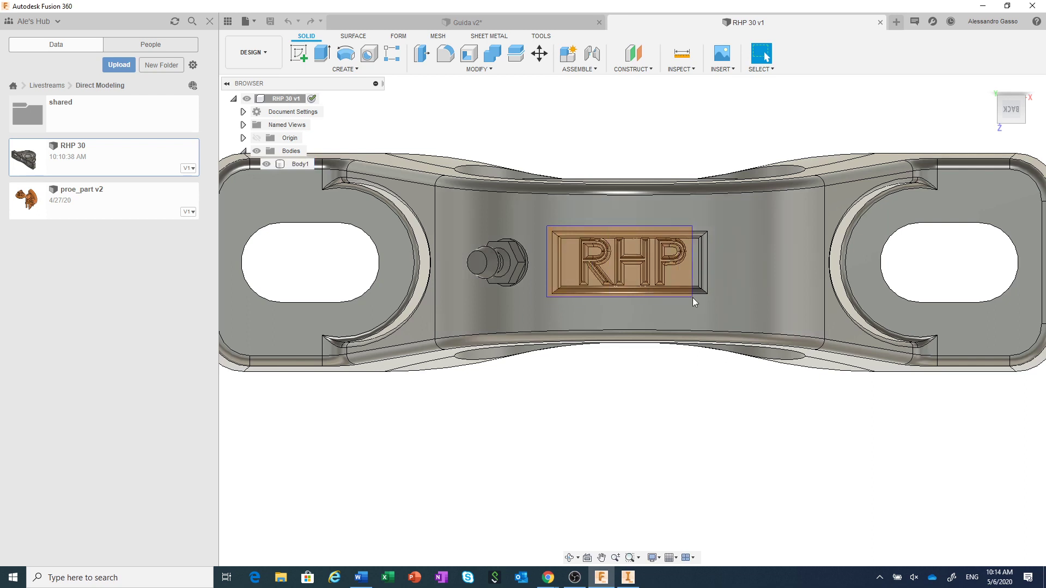
{"action": "left_click_drag", "start_coordinate": [710, 296], "coordinate": [711, 295]}
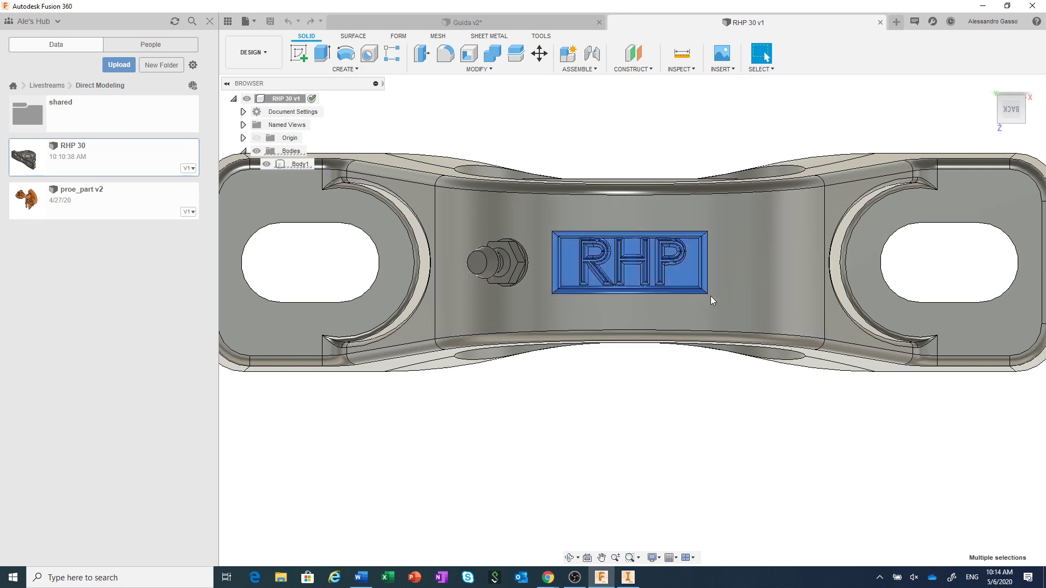
{"action": "right_click", "coordinate": [688, 144]}
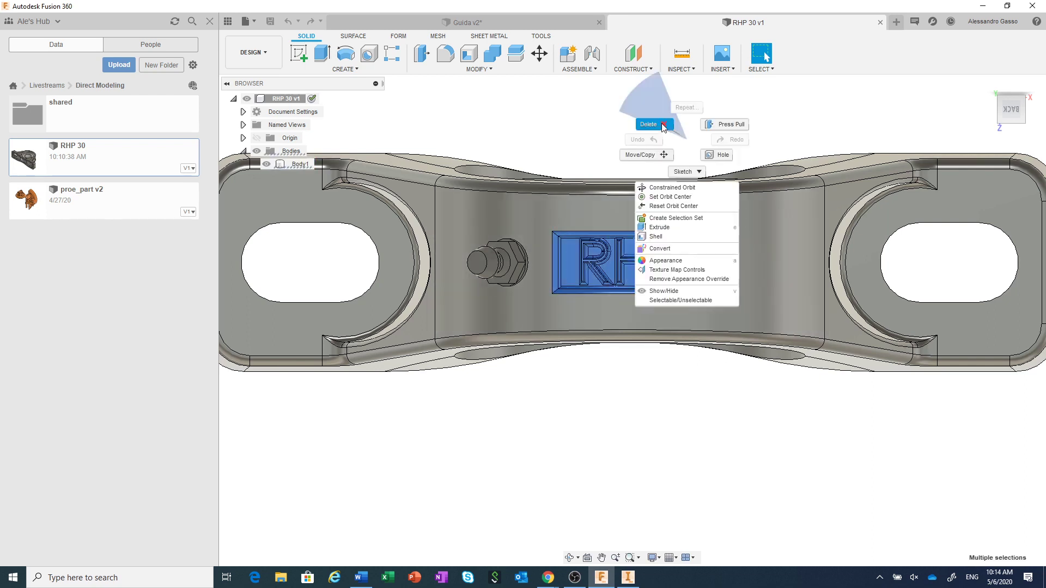
{"action": "left_click", "coordinate": [664, 128]}
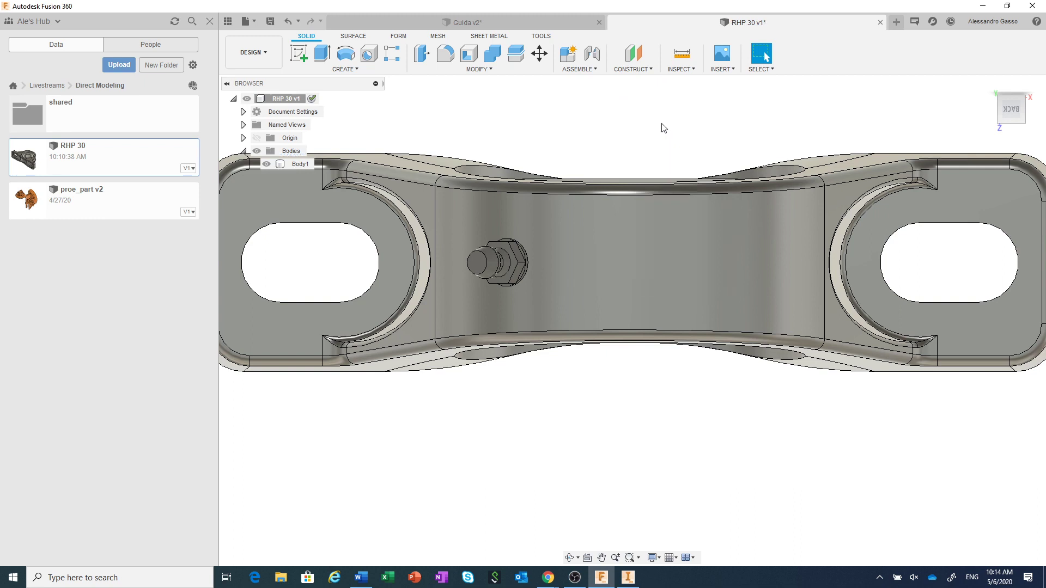
{"action": "mouse_move", "coordinate": [1011, 110]}
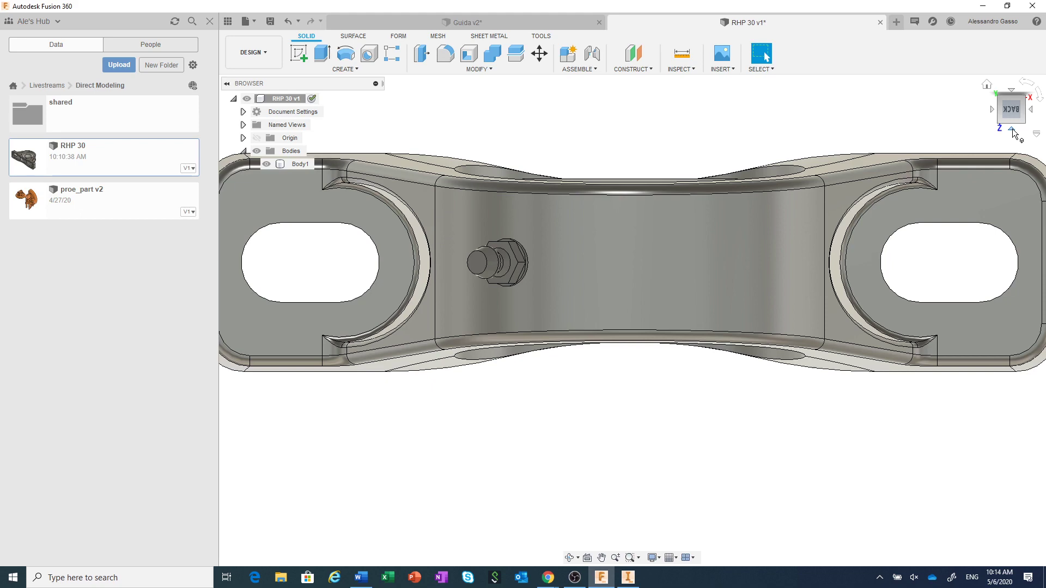
Step: Switch to the TOP view and window-select all faces of the grease nipple
{"action": "left_click", "coordinate": [1012, 132]}
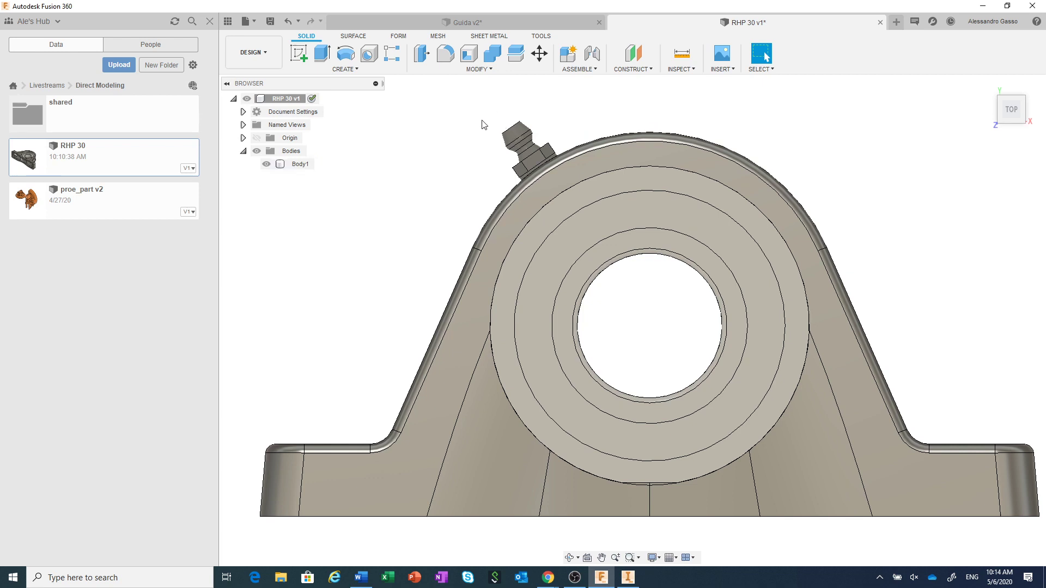
{"action": "left_click_drag", "start_coordinate": [482, 121], "coordinate": [567, 187]}
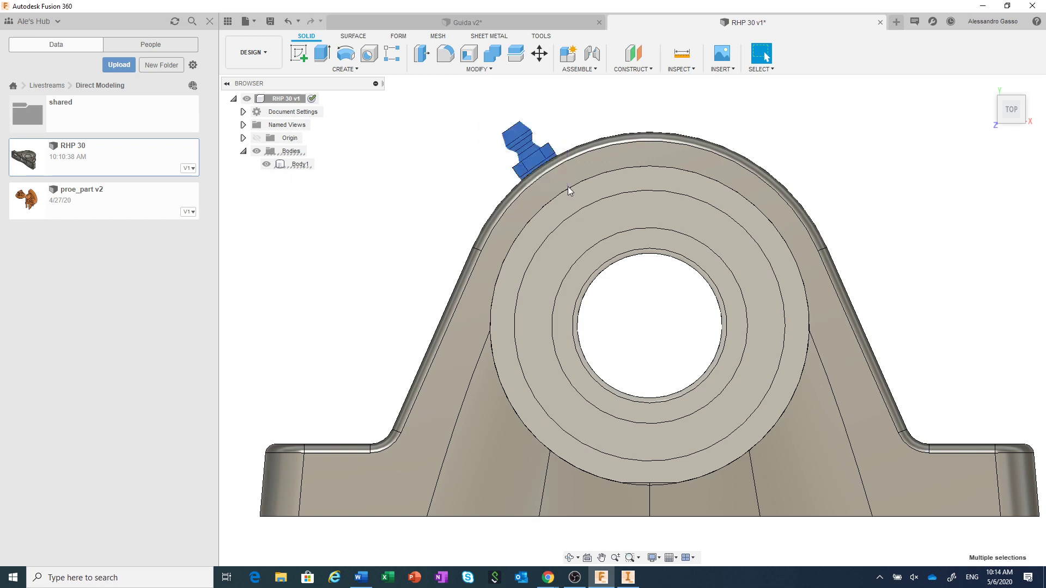
Step: Start Move/Copy on the selected grease nipple, set to move Faces
{"action": "right_click", "coordinate": [774, 114]}
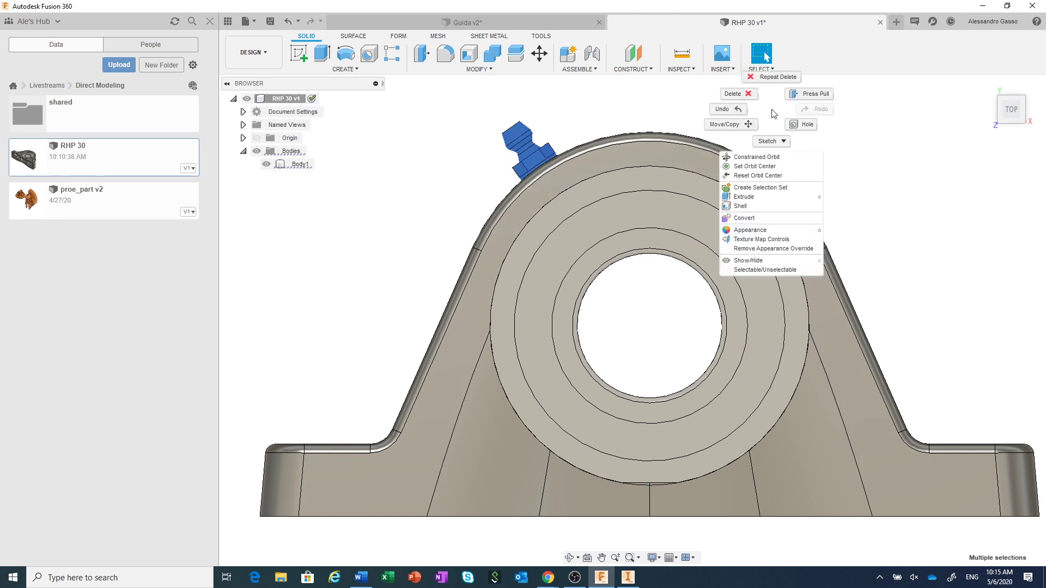
{"action": "left_click", "coordinate": [741, 127]}
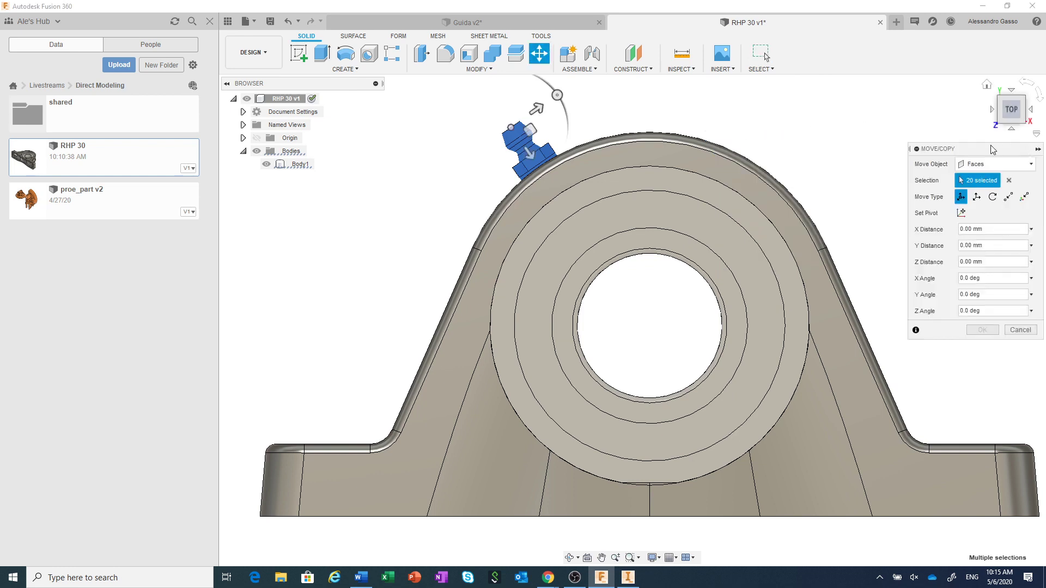
{"action": "left_click", "coordinate": [995, 167]}
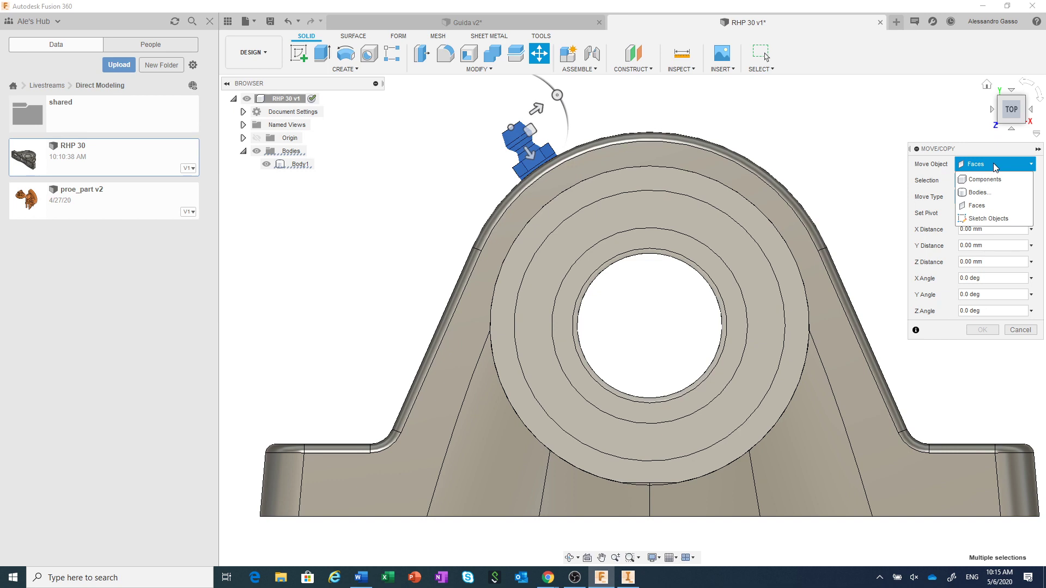
{"action": "left_click", "coordinate": [979, 208]}
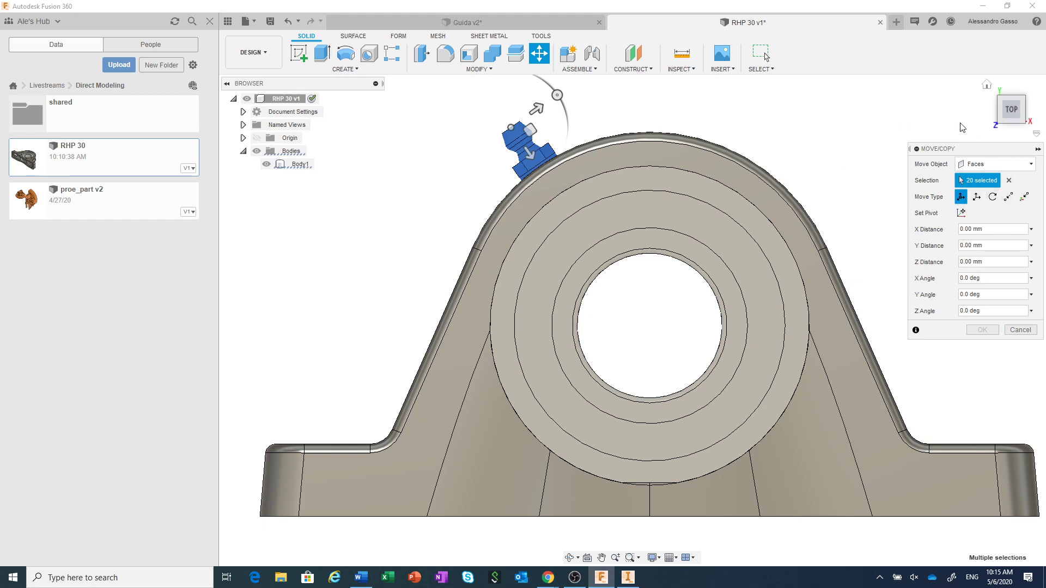
Step: Rotate the grease fitting's faces -34 deg about the bore's circular edge
{"action": "left_click", "coordinate": [991, 197]}
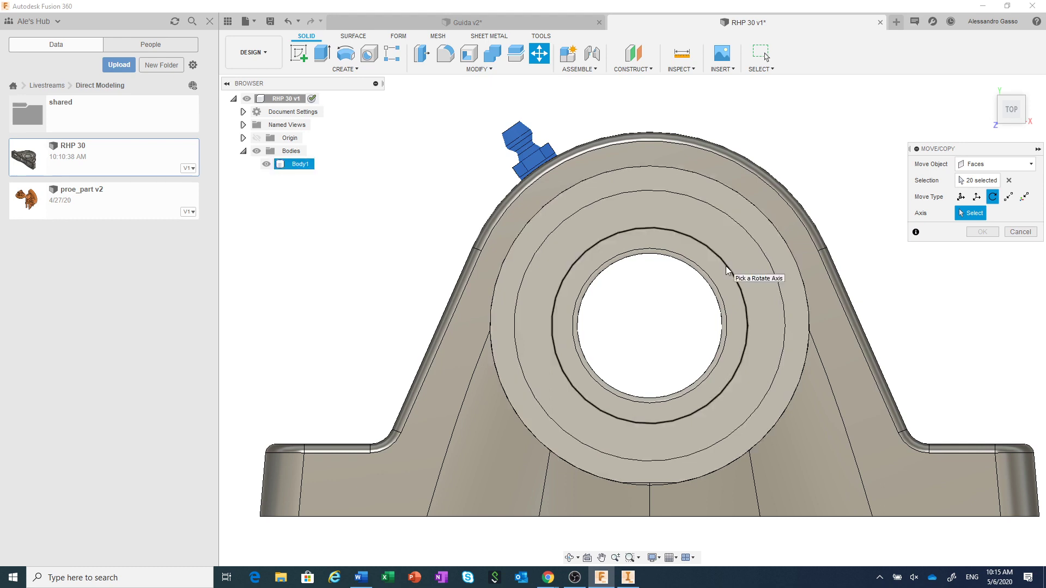
{"action": "left_click", "coordinate": [727, 270]}
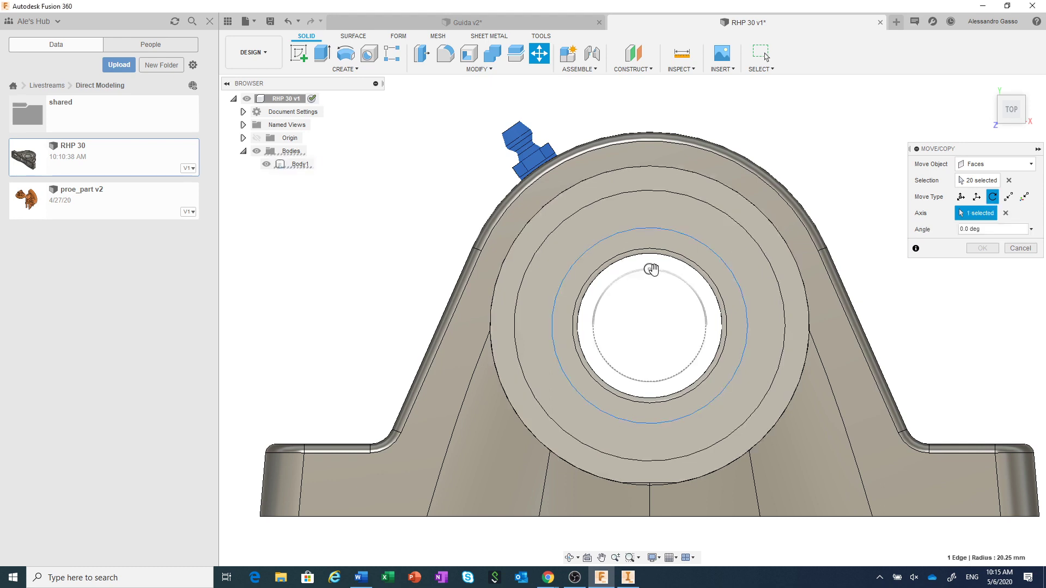
{"action": "mouse_move", "coordinate": [649, 269]}
{"action": "left_mouse_down"}
{"action": "mouse_move", "coordinate": [681, 275]}
{"action": "mouse_move", "coordinate": [663, 270]}
{"action": "mouse_move", "coordinate": [671, 272]}
{"action": "left_mouse_up"}
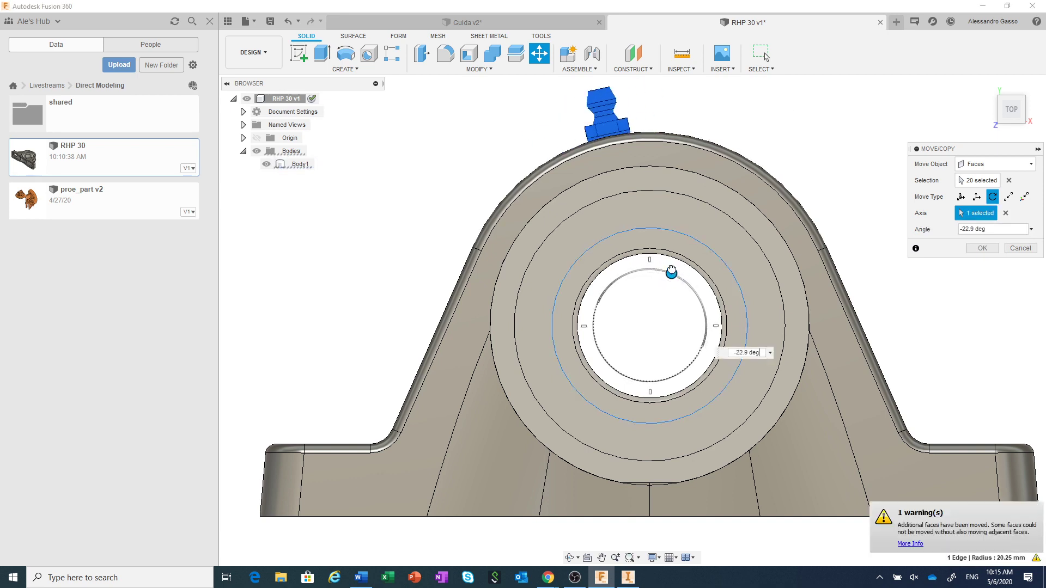
{"action": "left_click", "coordinate": [975, 229]}
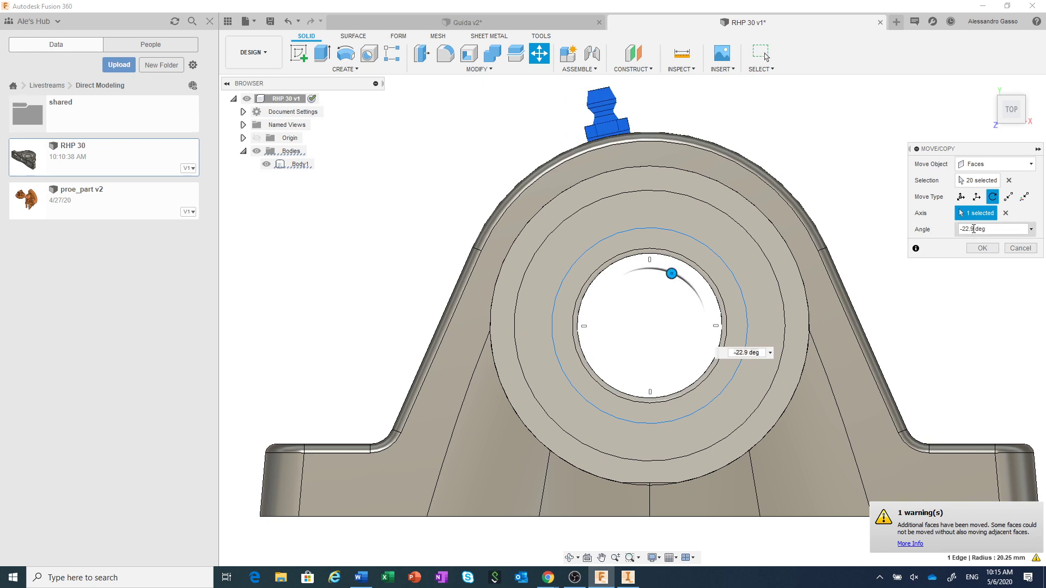
{"action": "left_click_drag", "start_coordinate": [975, 229], "coordinate": [967, 229]}
{"action": "type", "text": "34"}
{"action": "left_click", "coordinate": [983, 249]}
{"action": "scroll", "coordinate": [913, 280], "scroll_direction": "down", "scroll_amount": 3}
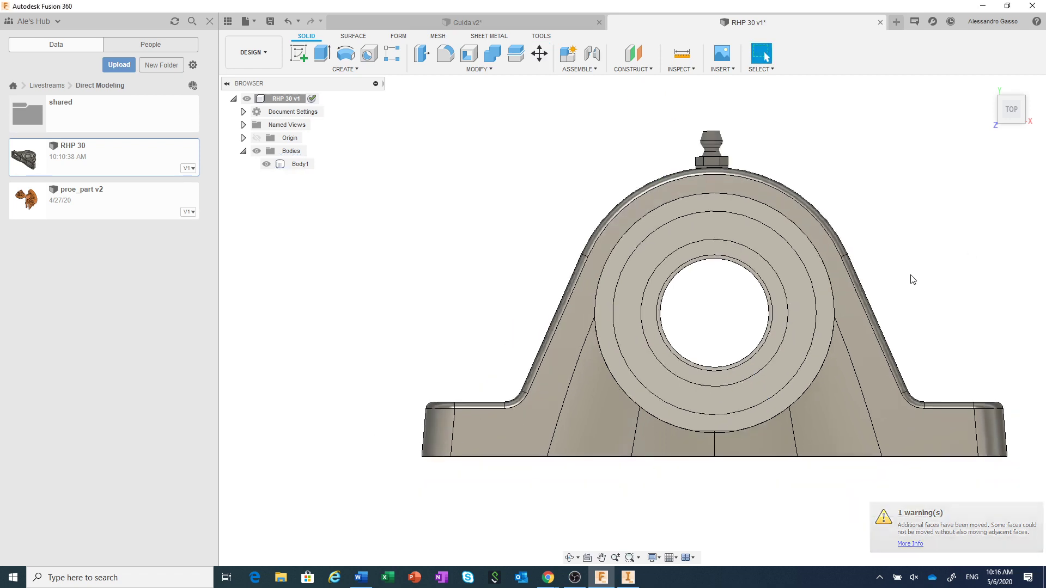
Step: Orbit the pillow block to show the underside of its base and two mounting slots
{"action": "left_click", "coordinate": [569, 558]}
{"action": "mouse_move", "coordinate": [664, 488]}
{"action": "left_mouse_down"}
{"action": "mouse_move", "coordinate": [663, 469]}
{"action": "mouse_move", "coordinate": [681, 446]}
{"action": "mouse_move", "coordinate": [663, 430]}
{"action": "left_mouse_up"}
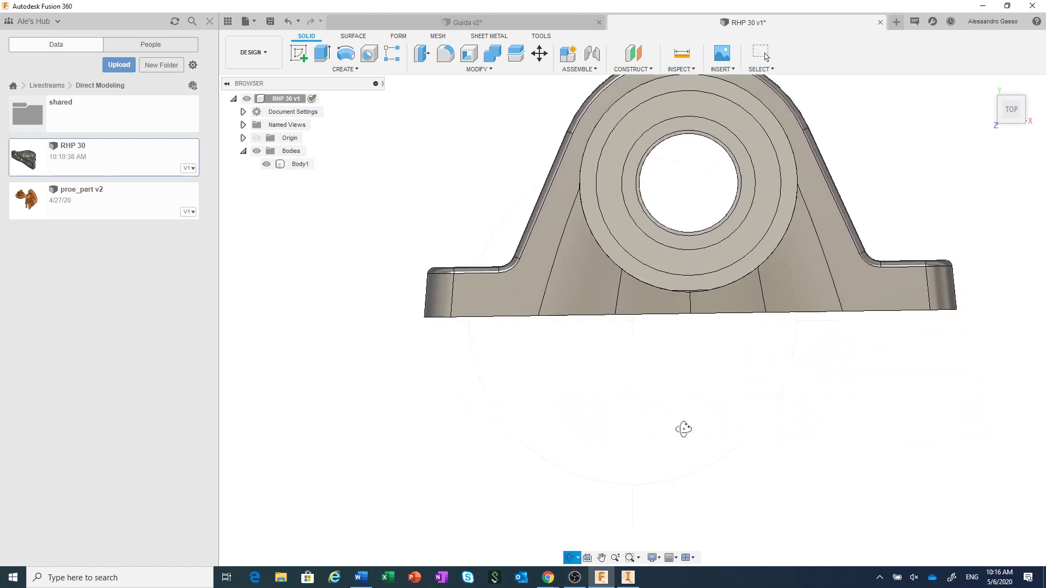
{"action": "left_click_drag", "start_coordinate": [685, 433], "coordinate": [694, 335]}
{"action": "key", "text": "Escape"}
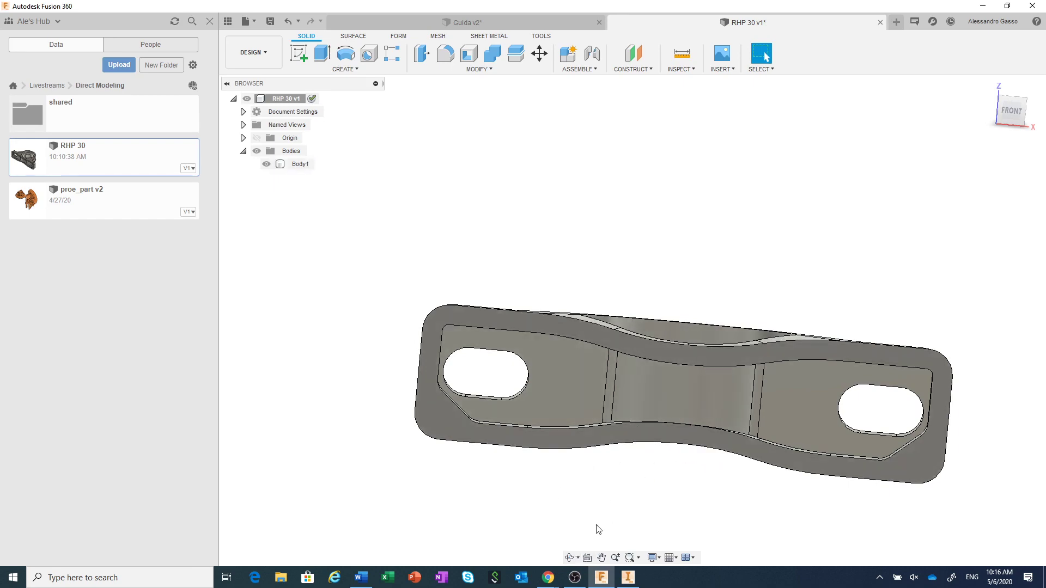
{"action": "left_click", "coordinate": [571, 557]}
Step: Select the four sloped web faces on the upper side beside the bearing housing
{"action": "mouse_move", "coordinate": [624, 454]}
{"action": "left_mouse_down"}
{"action": "mouse_move", "coordinate": [611, 502]}
{"action": "mouse_move", "coordinate": [626, 490]}
{"action": "left_mouse_up"}
{"action": "right_click", "coordinate": [626, 491]}
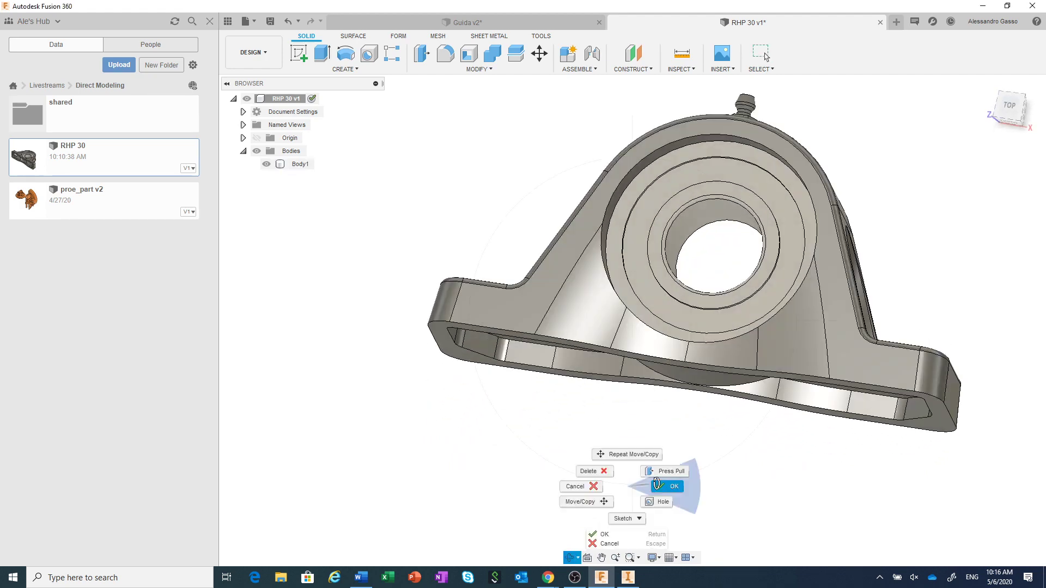
{"action": "key", "text": "Escape"}
{"action": "left_click", "coordinate": [602, 332]}
{"action": "left_click", "coordinate": [569, 316]}
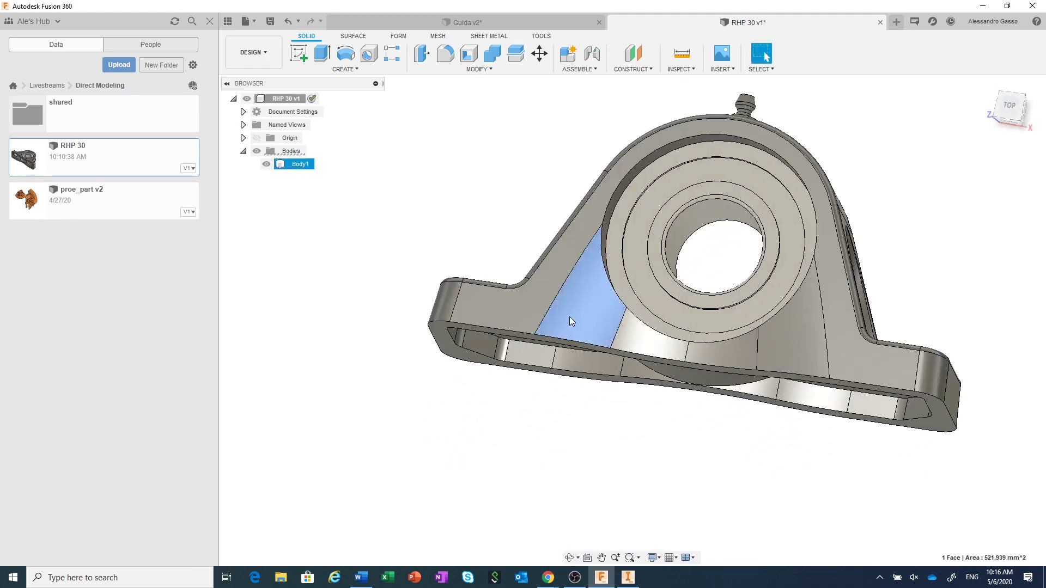
{"action": "left_click", "coordinate": [670, 349], "text": "ctrl"}
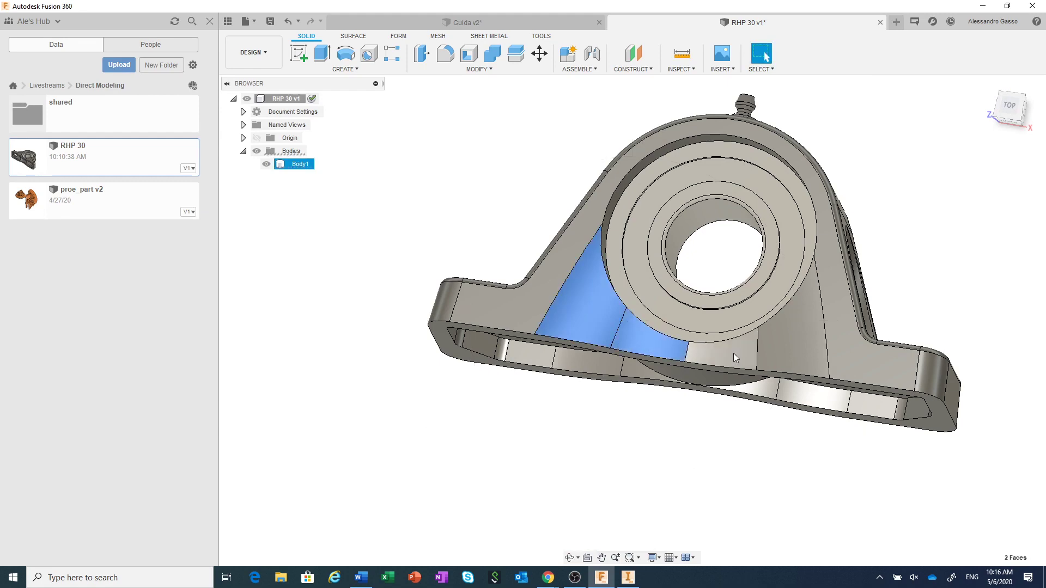
{"action": "left_click", "coordinate": [733, 353], "text": "ctrl"}
{"action": "left_click", "coordinate": [780, 349], "text": "ctrl"}
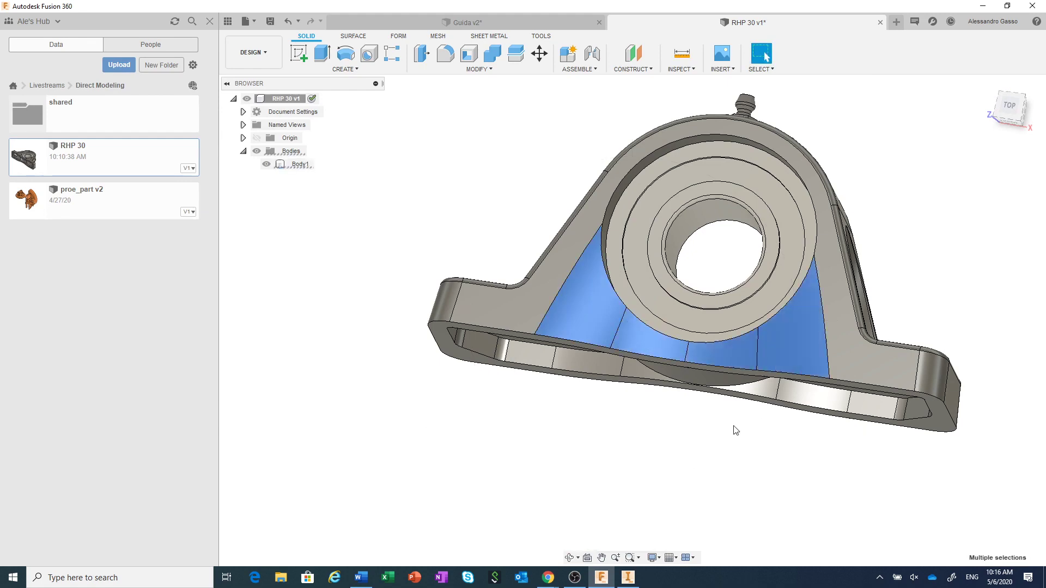
Step: Add the matching underside web faces to the selection, then view from FRONT
{"action": "middle_click_drag", "start_coordinate": [730, 427], "coordinate": [717, 302], "text": "shift"}
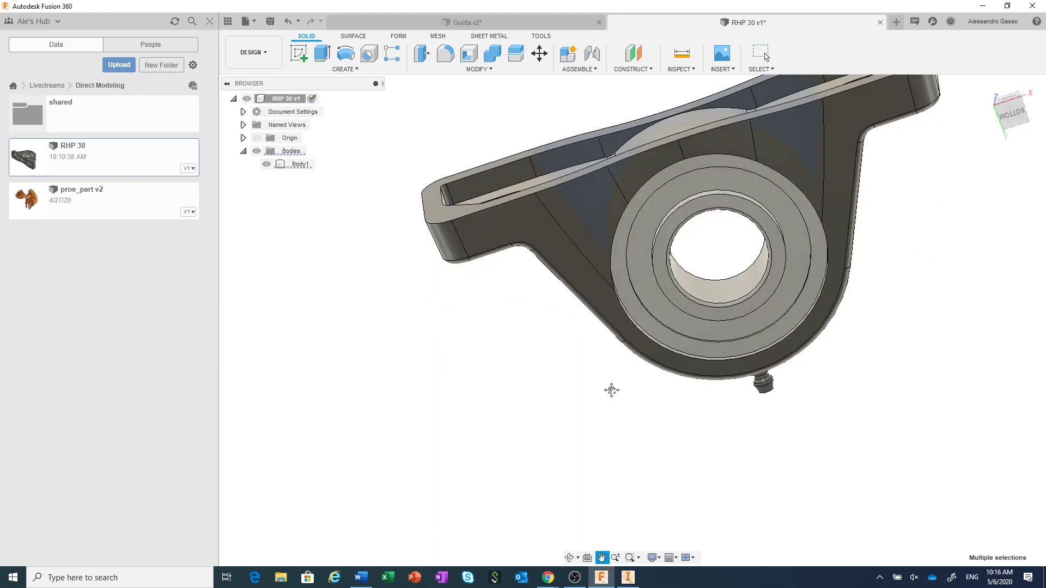
{"action": "middle_click_drag", "start_coordinate": [612, 390], "coordinate": [544, 469]}
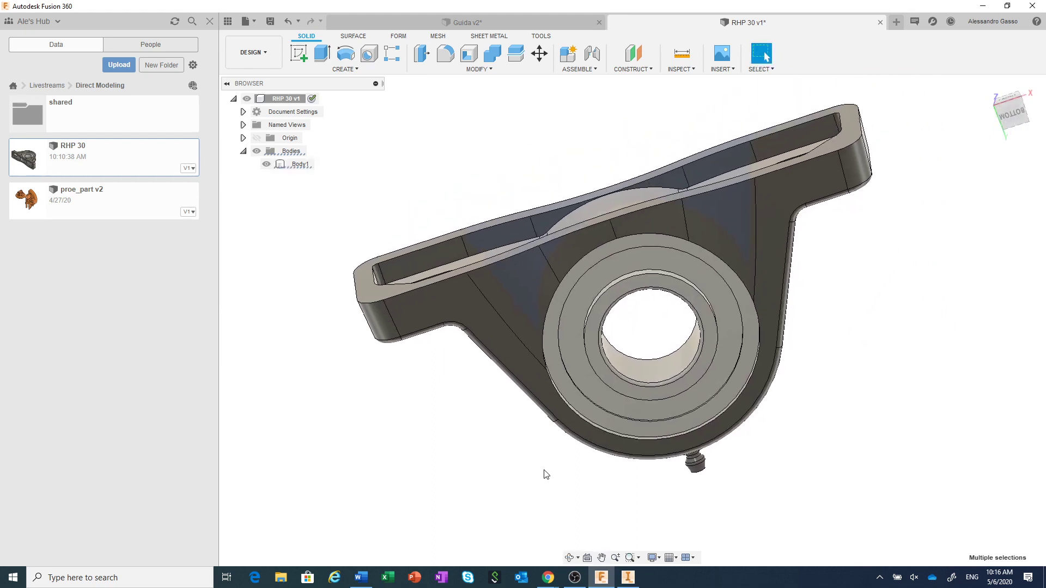
{"action": "left_click", "coordinate": [534, 307]}
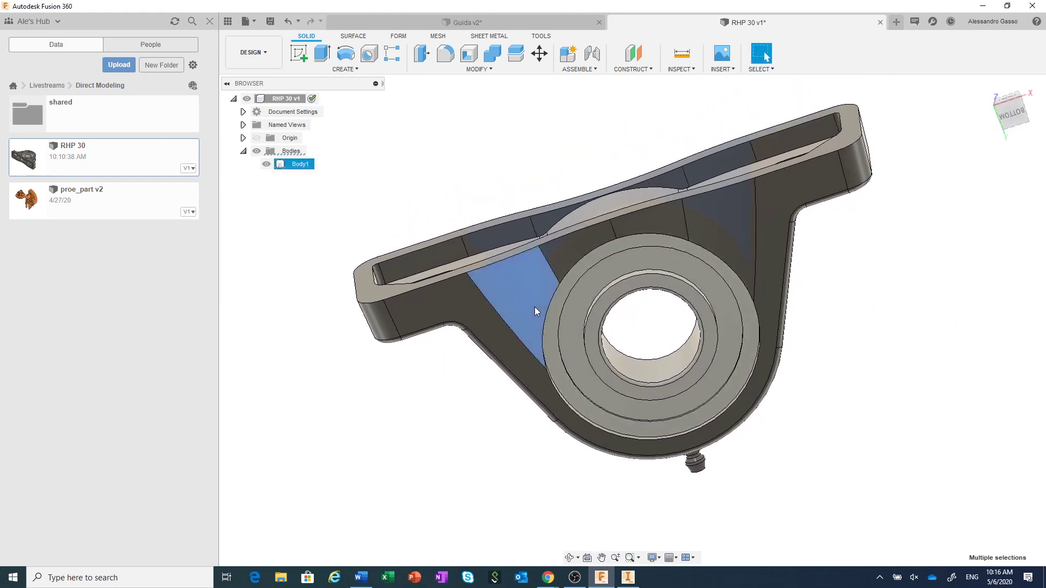
{"action": "left_click", "coordinate": [564, 257], "text": "ctrl"}
{"action": "left_click", "coordinate": [639, 226], "text": "ctrl"}
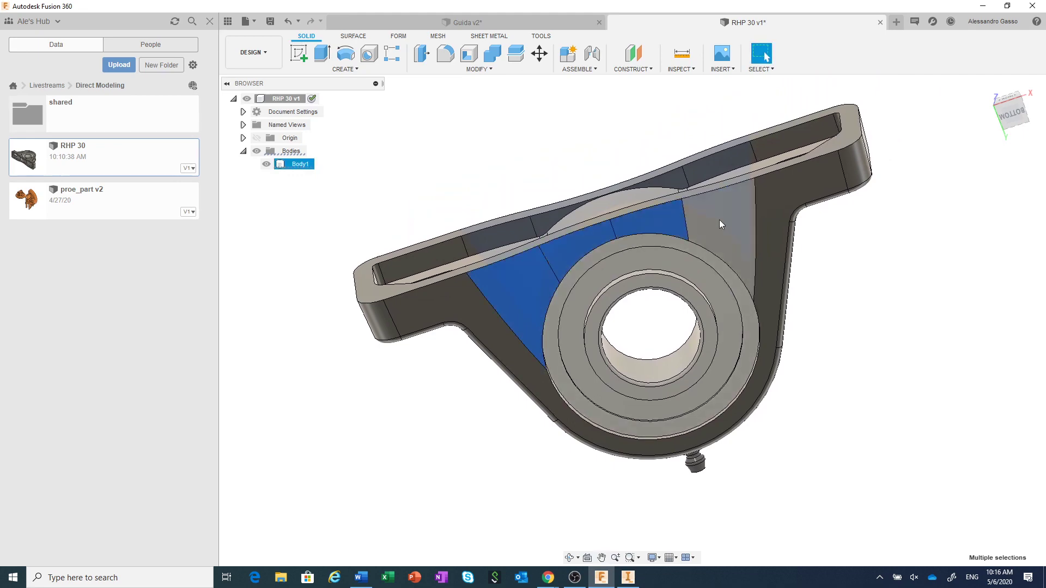
{"action": "left_click", "coordinate": [715, 241], "text": "ctrl"}
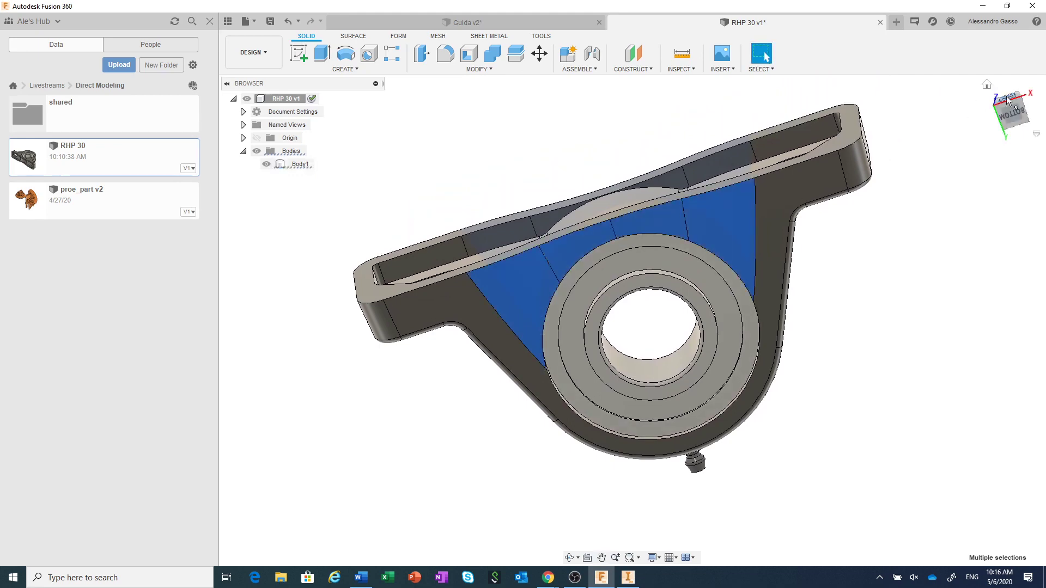
{"action": "left_click", "coordinate": [1005, 96]}
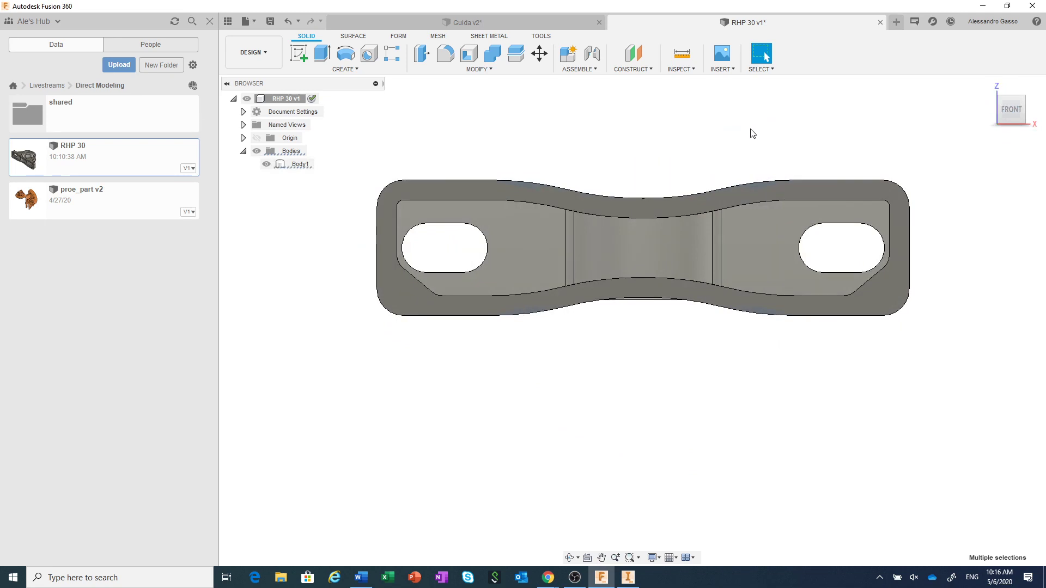
Step: Delete the selected web faces and orbit to check the healed body
{"action": "right_click", "coordinate": [752, 133]}
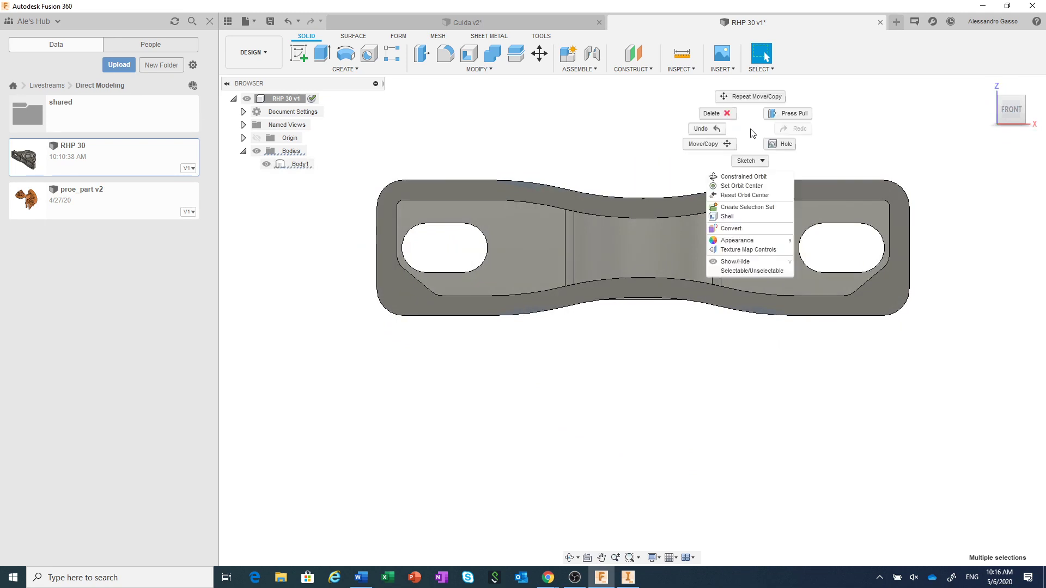
{"action": "left_click", "coordinate": [725, 115]}
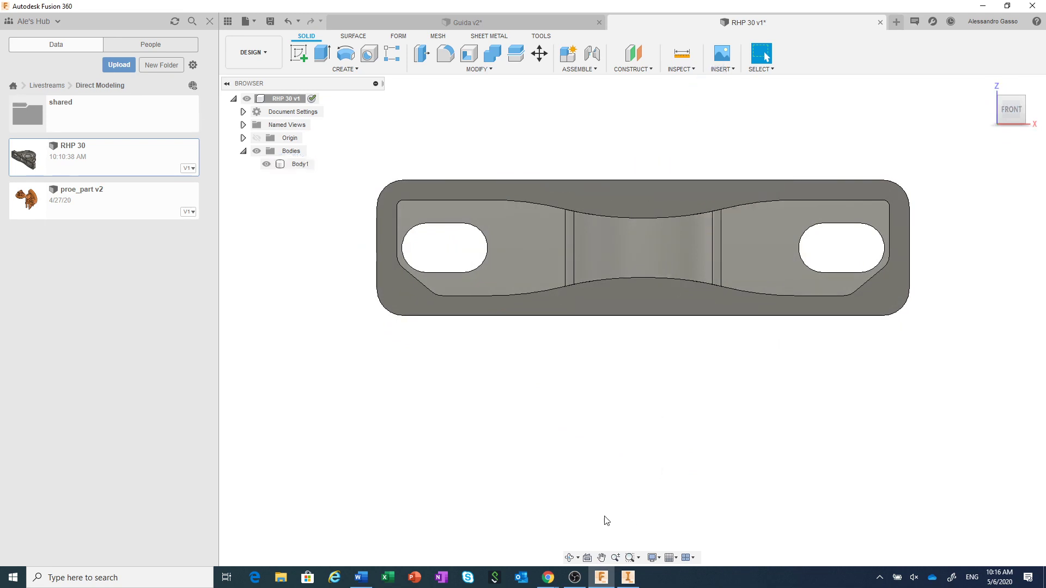
{"action": "left_click", "coordinate": [569, 557]}
{"action": "left_click_drag", "start_coordinate": [614, 352], "coordinate": [601, 418]}
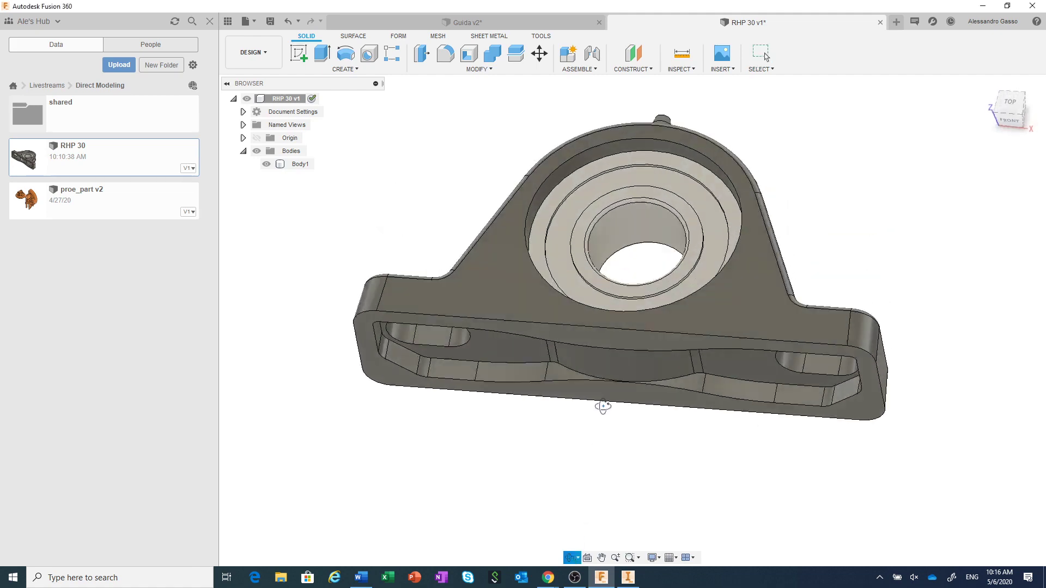
{"action": "right_click", "coordinate": [817, 252]}
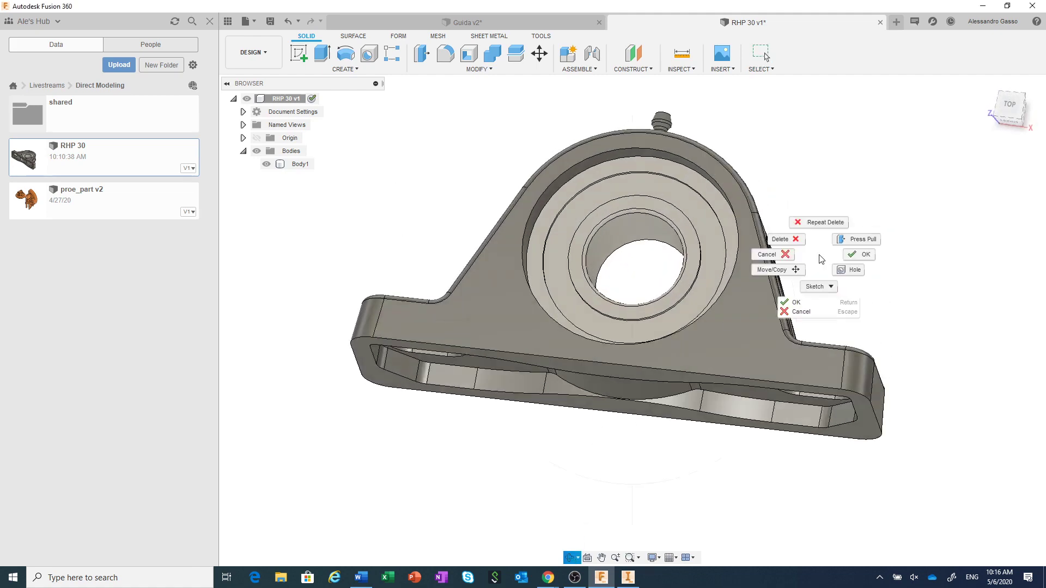
{"action": "left_click", "coordinate": [854, 260]}
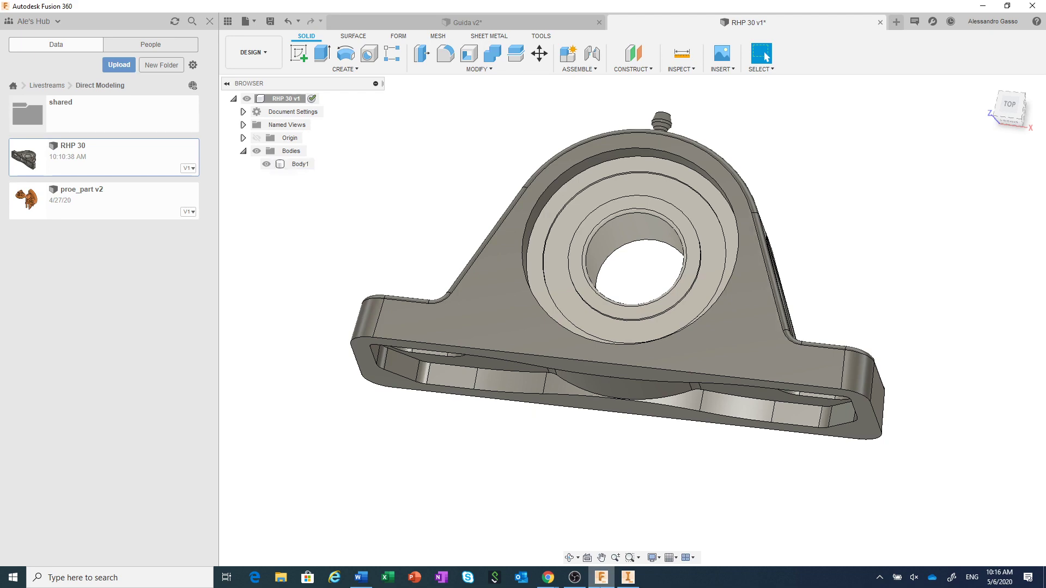
Step: Orbit to inspect the underside's mounting slots and smooth central channel
{"action": "left_click", "coordinate": [570, 557]}
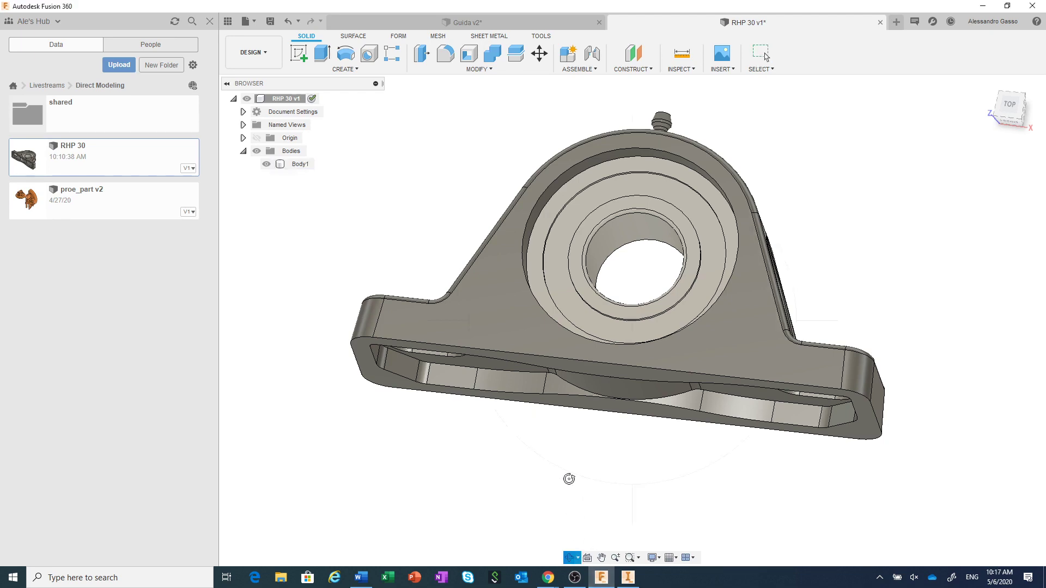
{"action": "left_click_drag", "start_coordinate": [579, 467], "coordinate": [575, 419]}
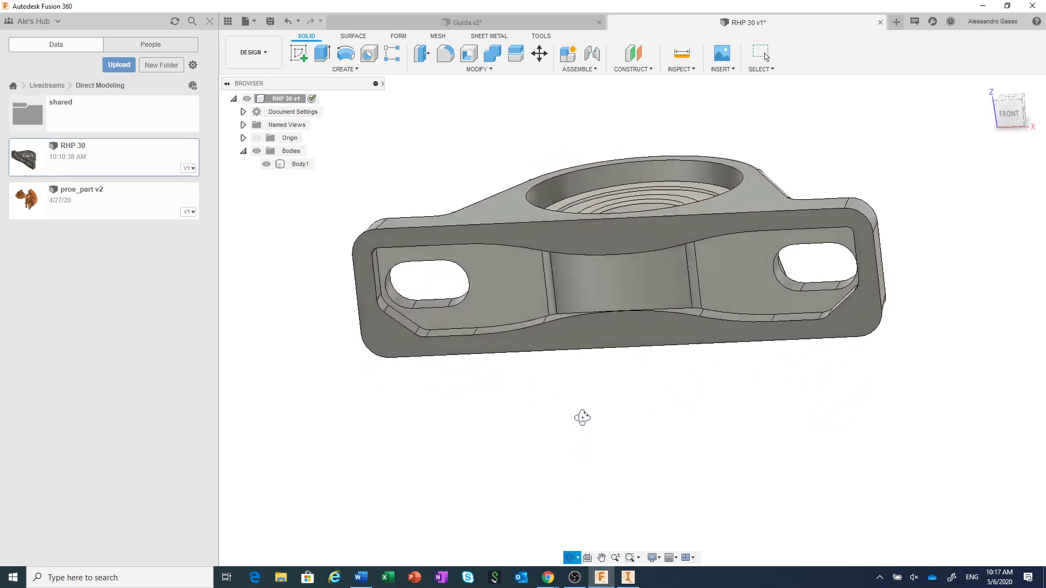
{"action": "right_click", "coordinate": [575, 419]}
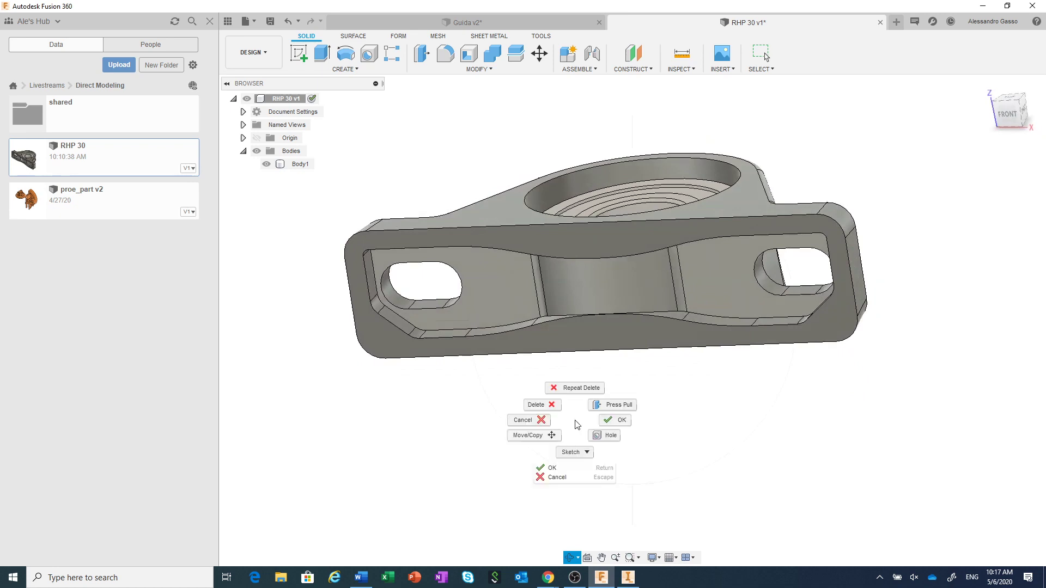
{"action": "left_click", "coordinate": [616, 427]}
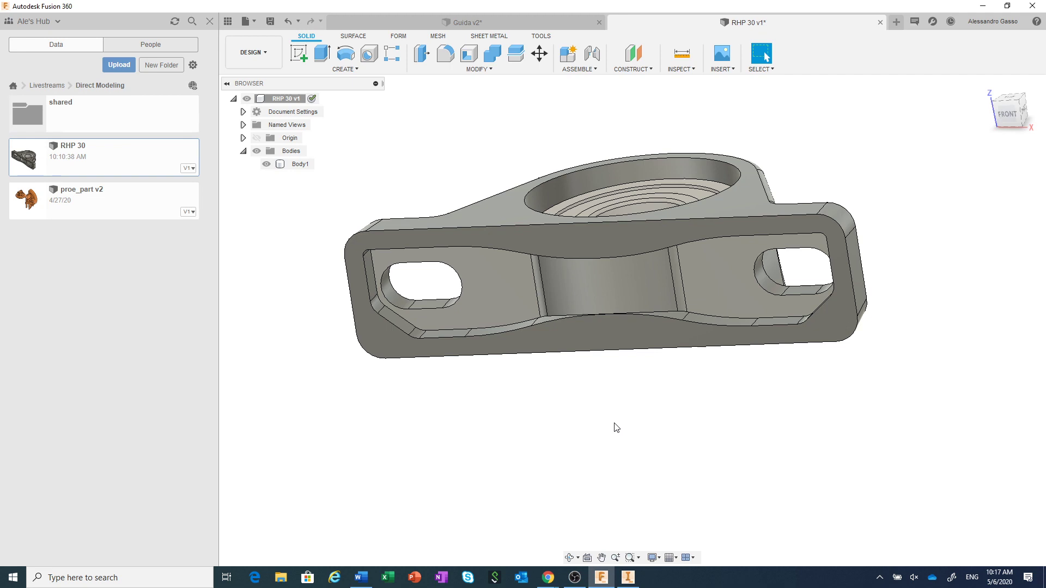
Step: Orbit to a front isometric view, zoom in on the housing, and select its fillet face
{"action": "mouse_move", "coordinate": [1008, 111]}
{"action": "left_click", "coordinate": [1009, 96]}
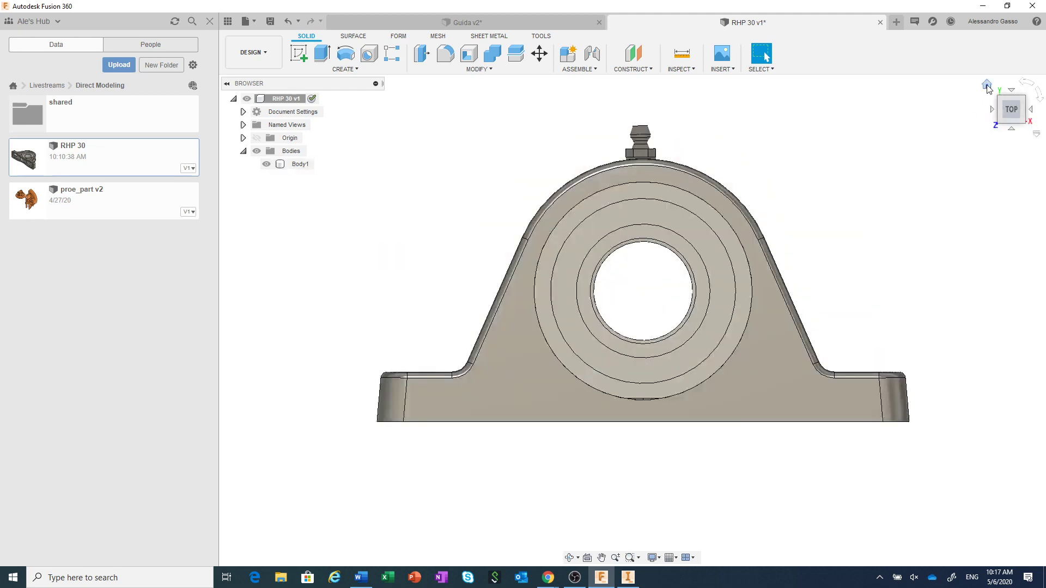
{"action": "left_click", "coordinate": [983, 86]}
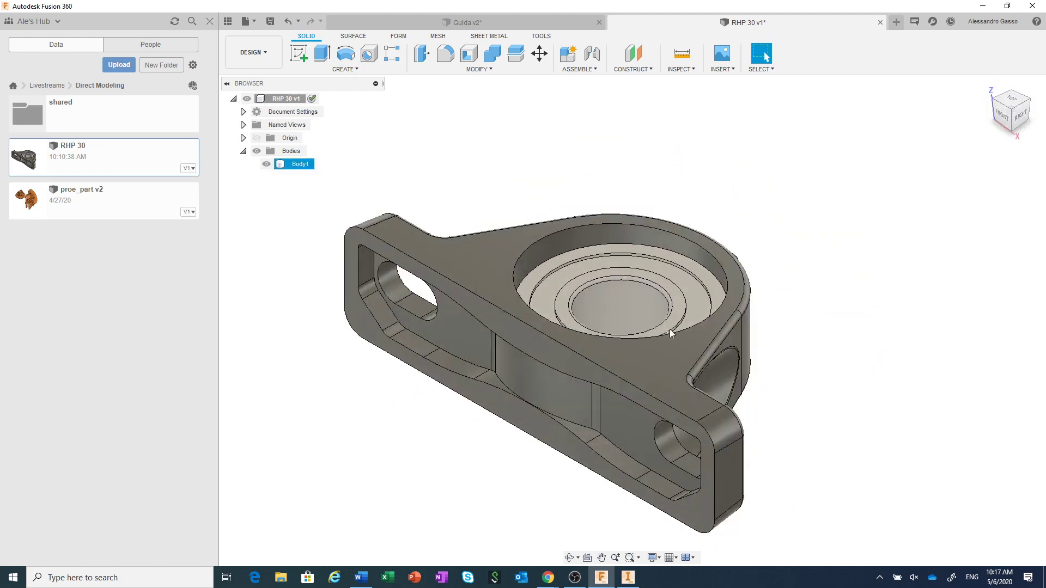
{"action": "mouse_move", "coordinate": [670, 185]}
{"action": "middle_mouse_down", "text": "shift"}
{"action": "mouse_move", "coordinate": [708, 253]}
{"action": "mouse_move", "coordinate": [728, 263]}
{"action": "middle_mouse_up", "text": "shift"}
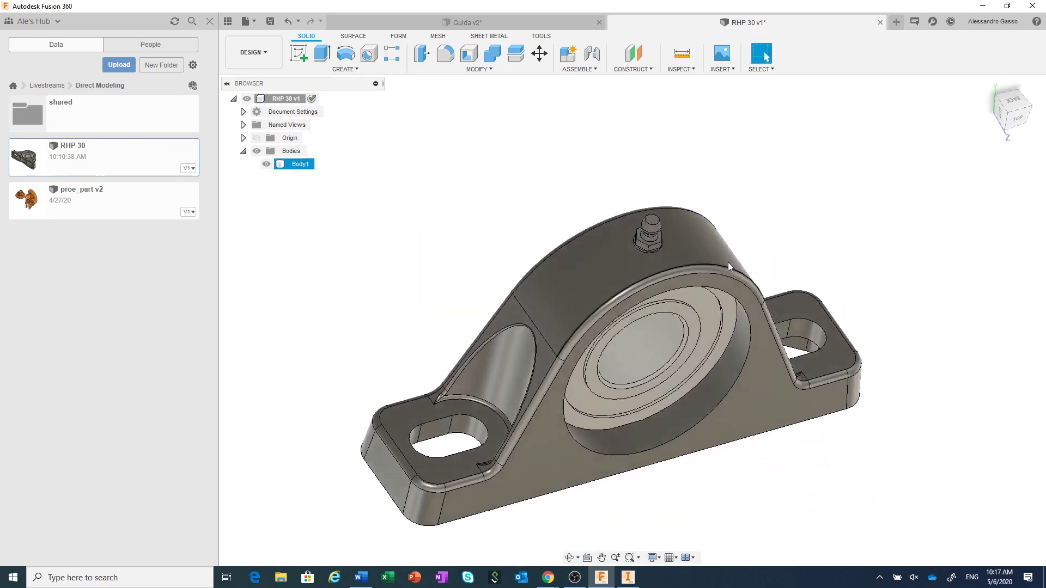
{"action": "scroll", "coordinate": [724, 182], "scroll_direction": "up", "scroll_amount": 1}
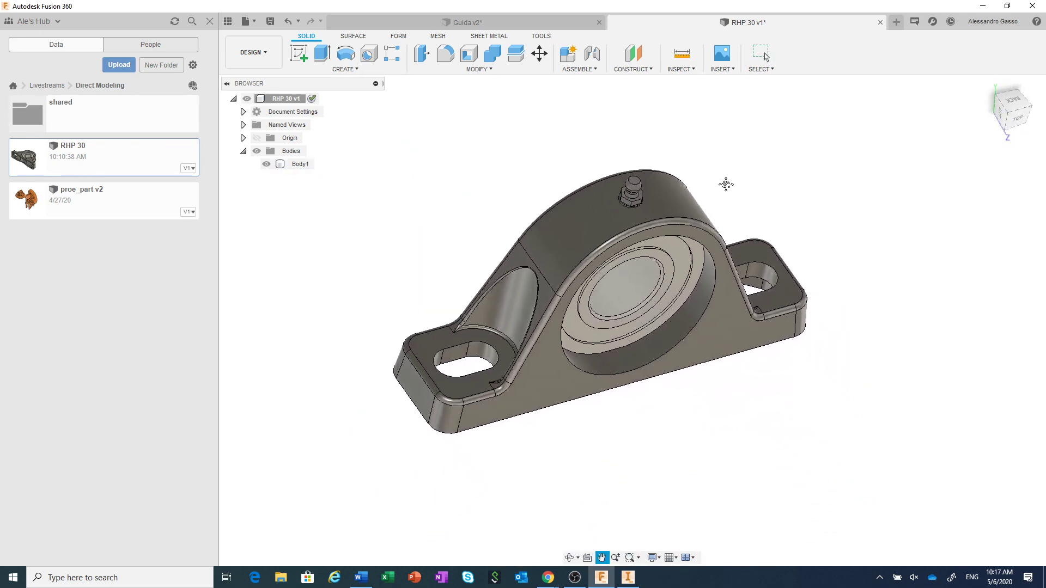
{"action": "scroll", "coordinate": [650, 401], "scroll_direction": "up", "scroll_amount": 2}
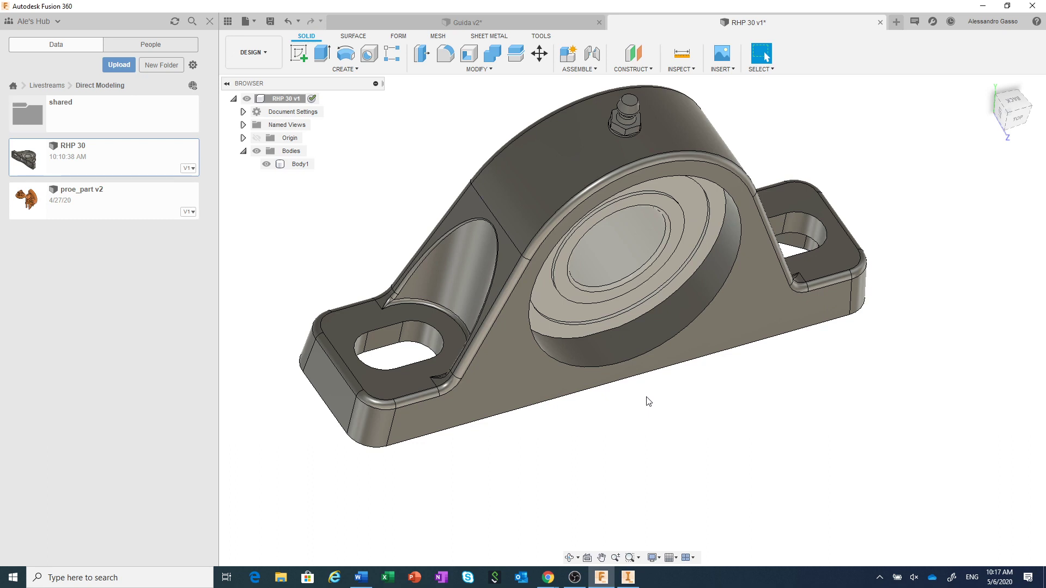
{"action": "middle_click_drag", "start_coordinate": [648, 401], "coordinate": [653, 441]}
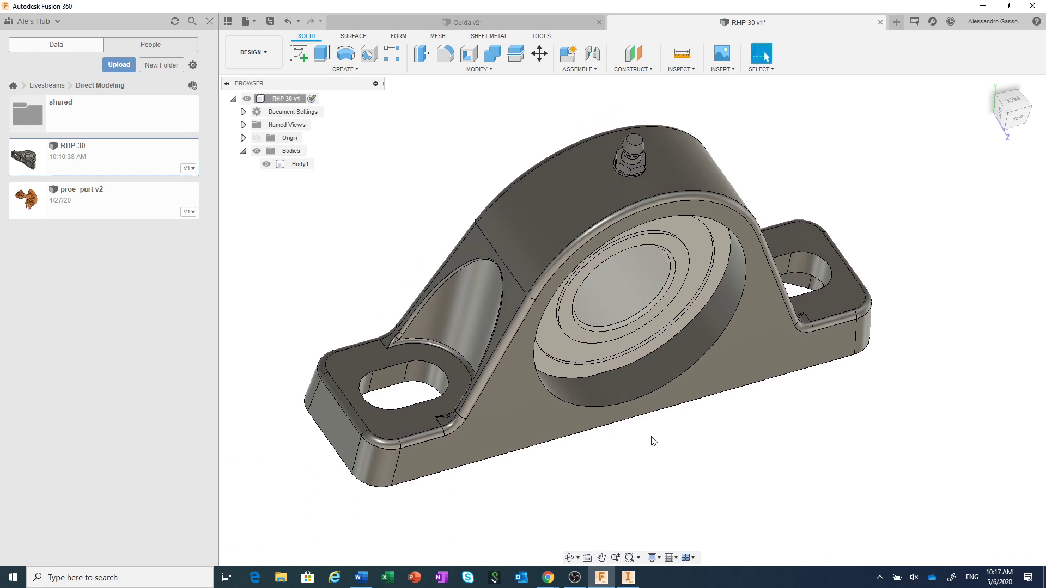
{"action": "left_click", "coordinate": [589, 232]}
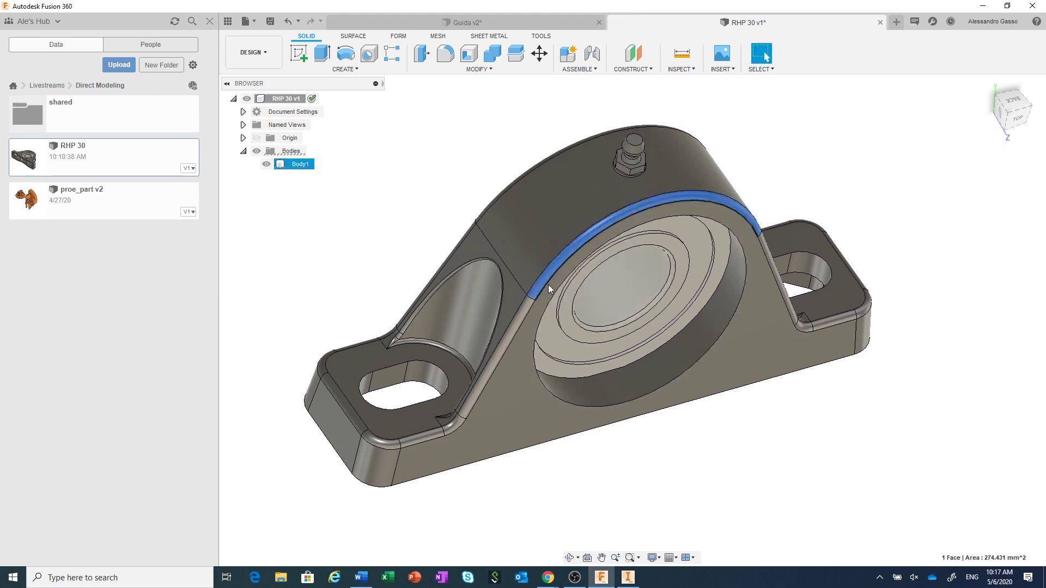
Step: Add three more fillet faces, clear the selection, and show the CREATE tools with Find Features
{"action": "left_click", "coordinate": [514, 325], "text": "ctrl"}
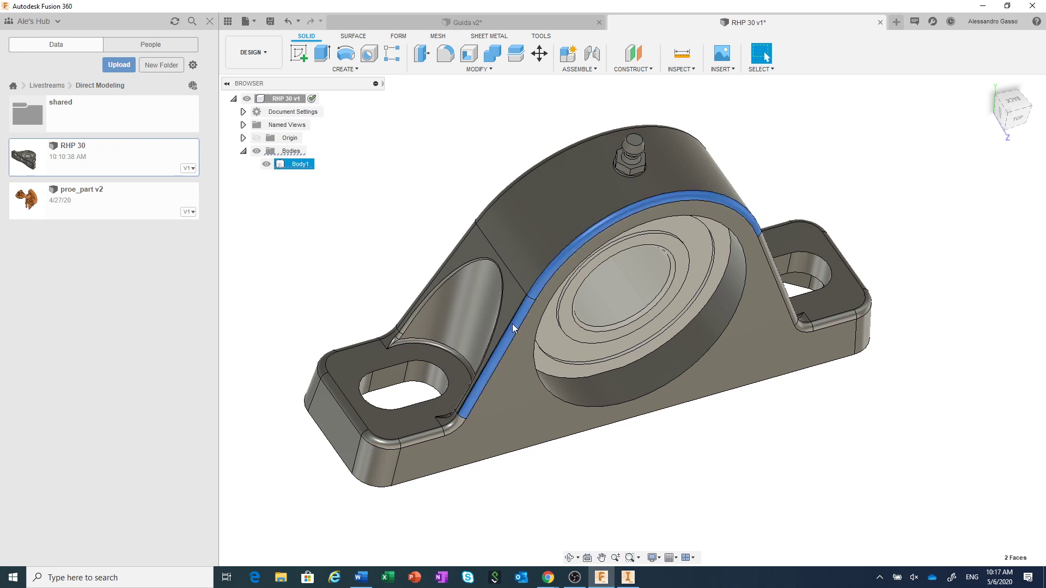
{"action": "left_click", "coordinate": [452, 427], "text": "ctrl"}
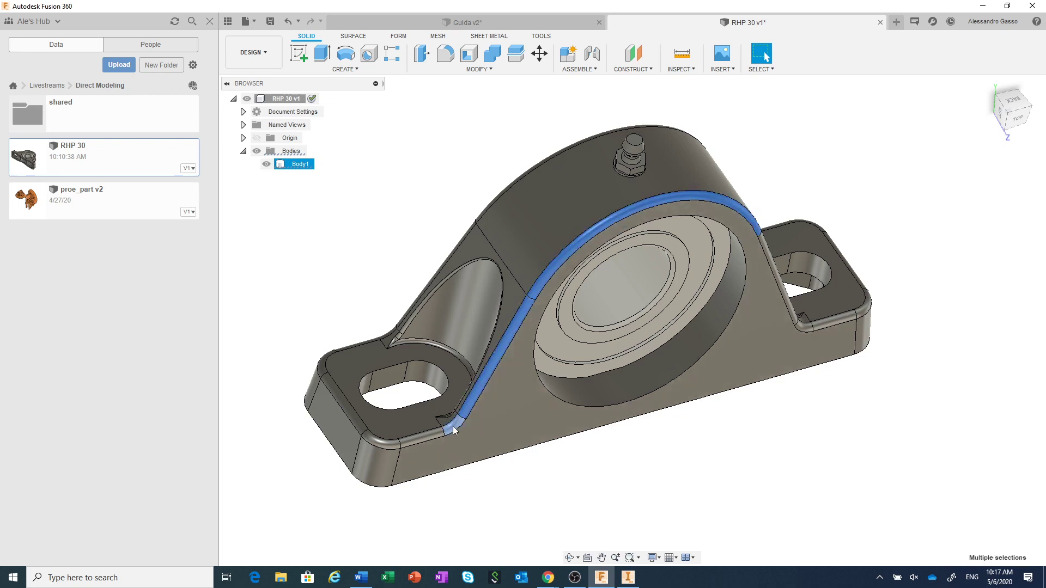
{"action": "left_click", "coordinate": [425, 438], "text": "ctrl"}
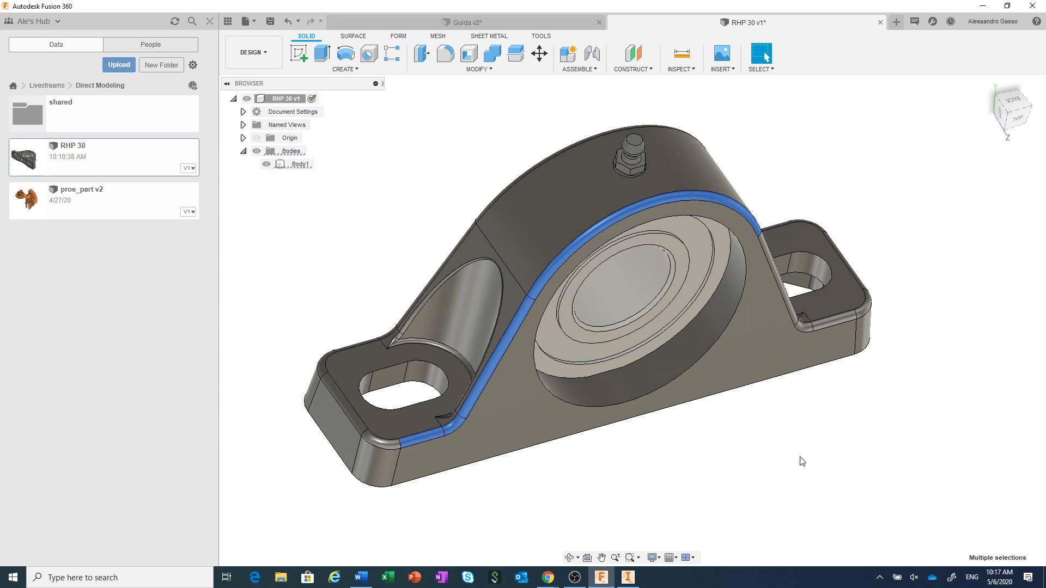
{"action": "left_click", "coordinate": [802, 462]}
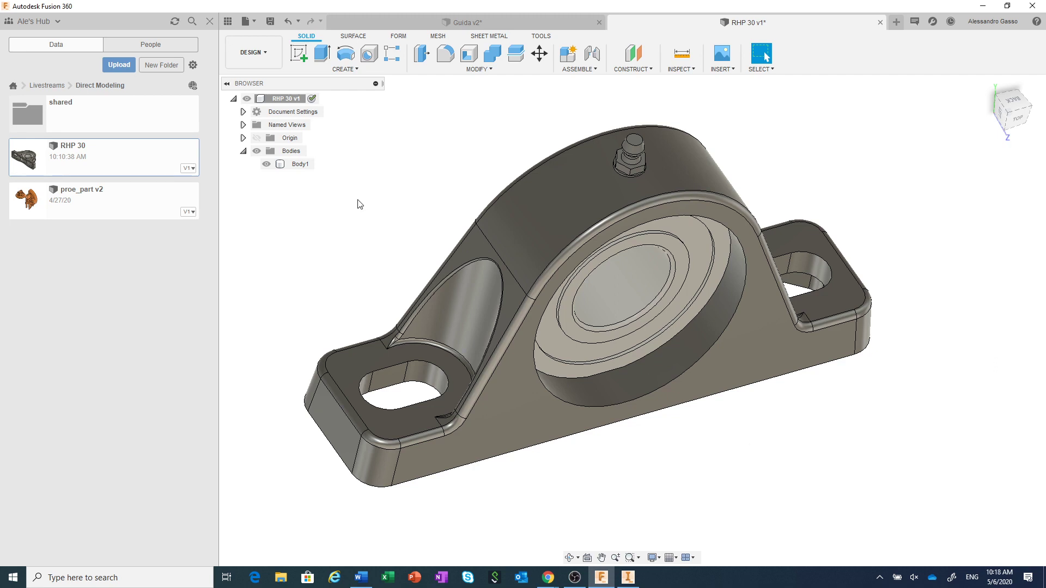
{"action": "left_click", "coordinate": [349, 69]}
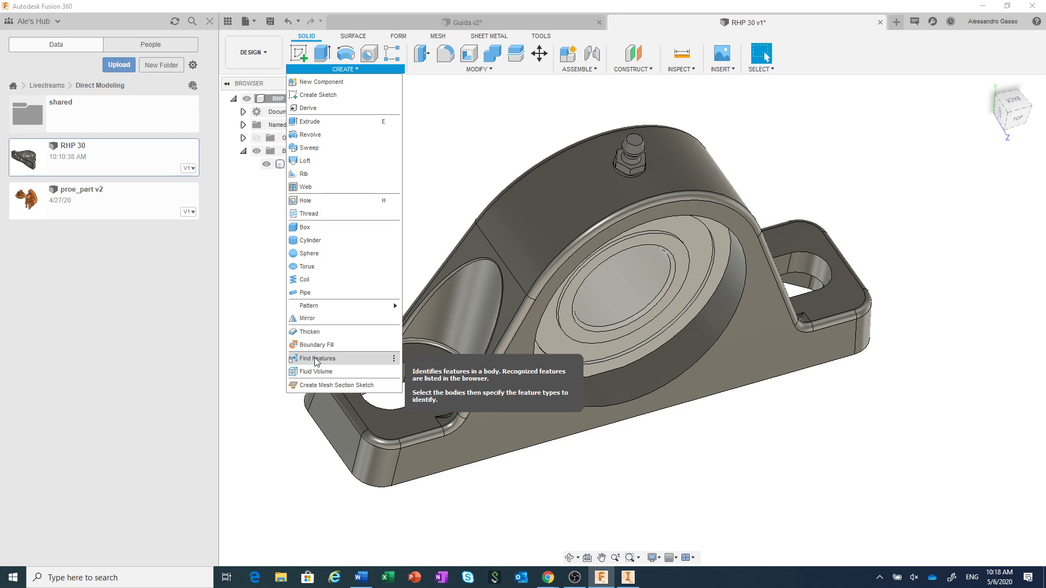
Step: Dismiss the CREATE tools list, leaving the bearing housing model in view
{"action": "left_click", "coordinate": [554, 119]}
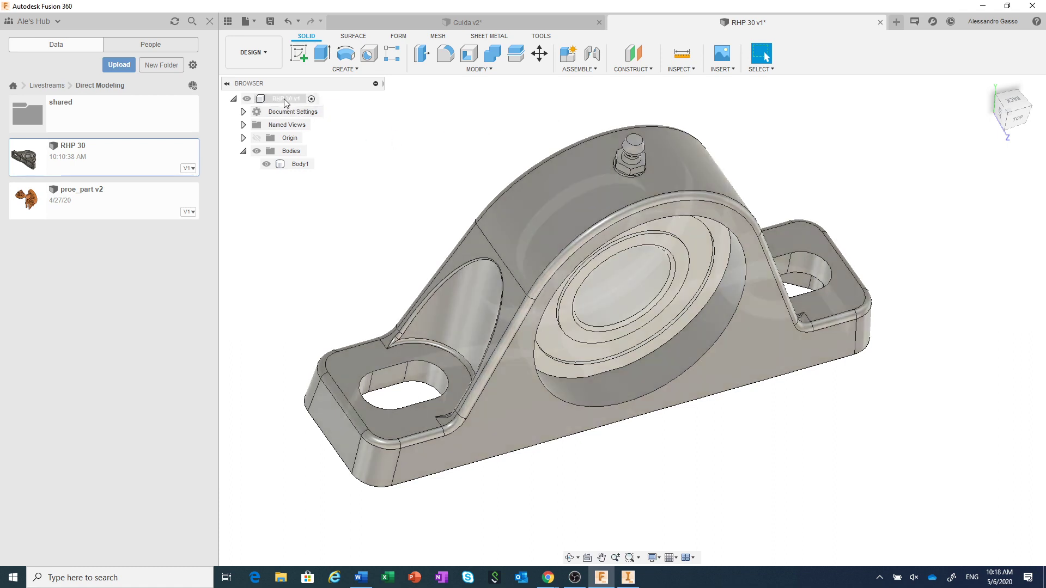
{"action": "right_click", "coordinate": [283, 99]}
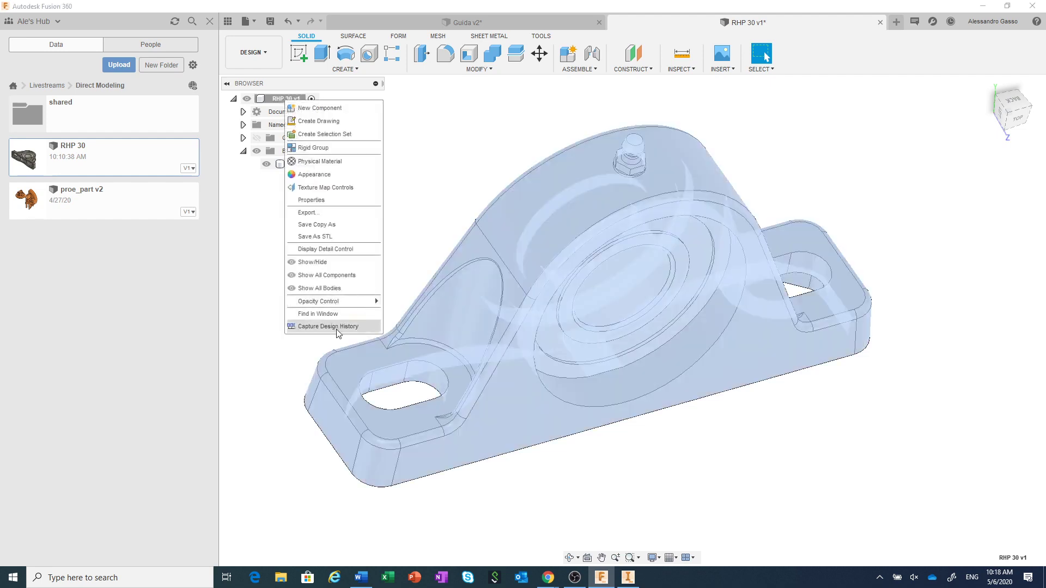
{"action": "left_click", "coordinate": [423, 202]}
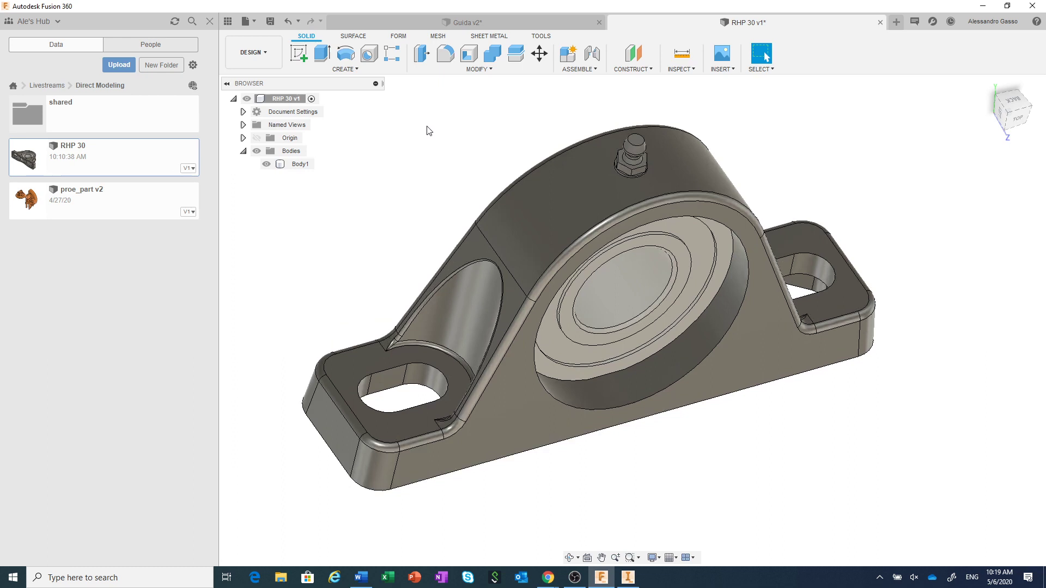
{"action": "right_click", "coordinate": [289, 98]}
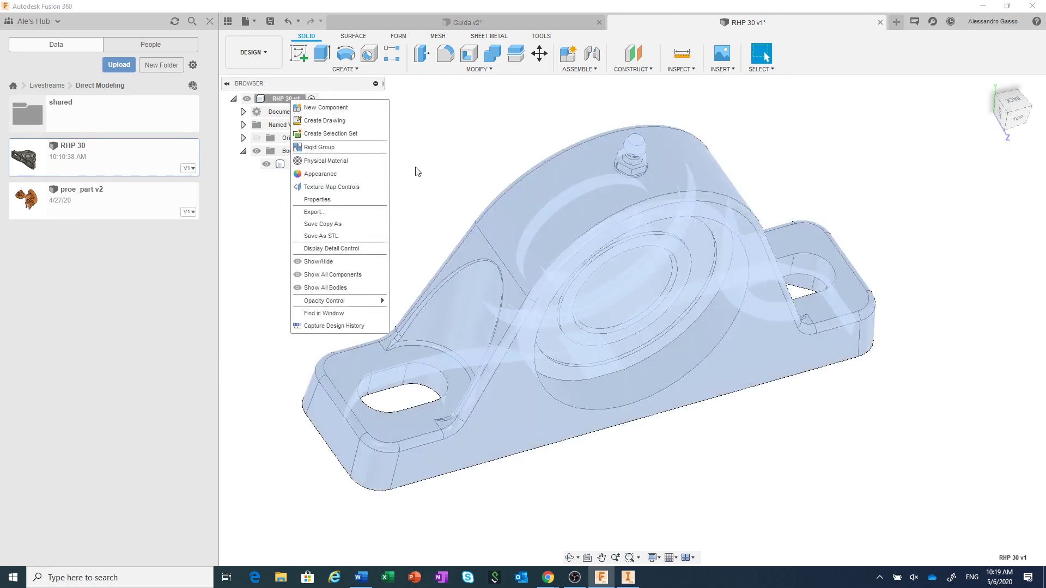
{"action": "left_click", "coordinate": [427, 192]}
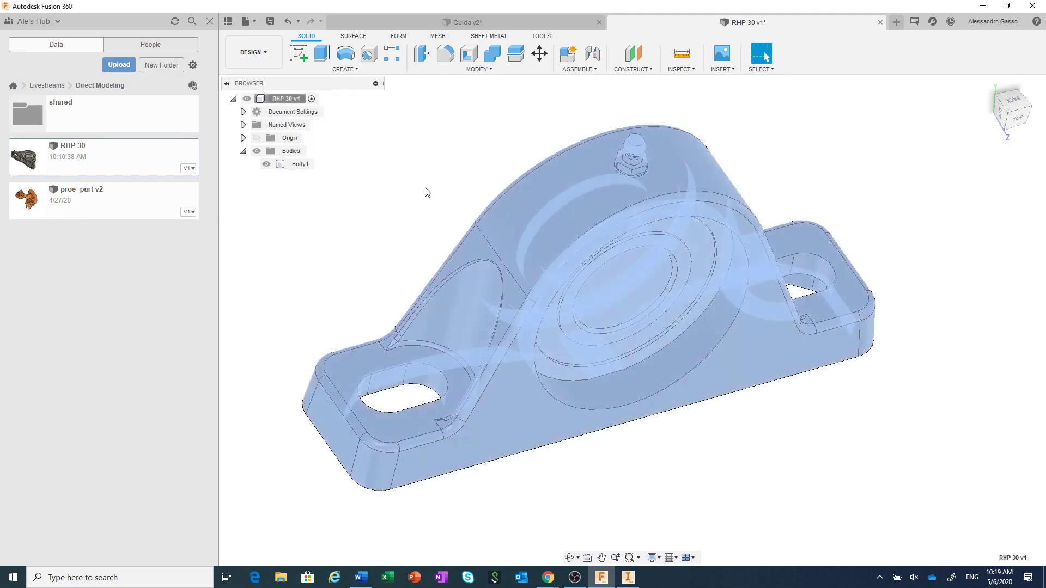
{"action": "left_click", "coordinate": [416, 180]}
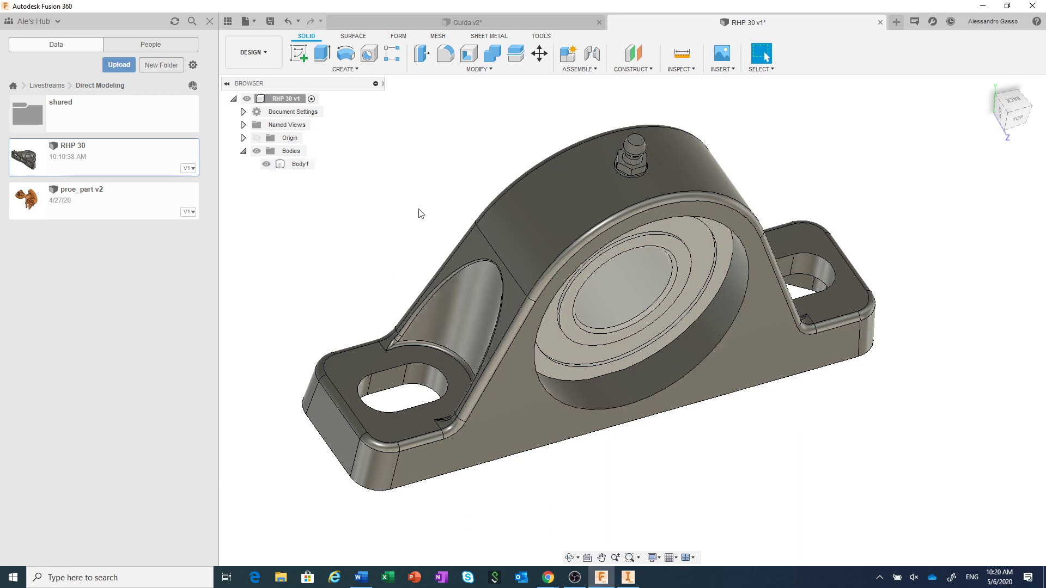
{"action": "right_click", "coordinate": [289, 102]}
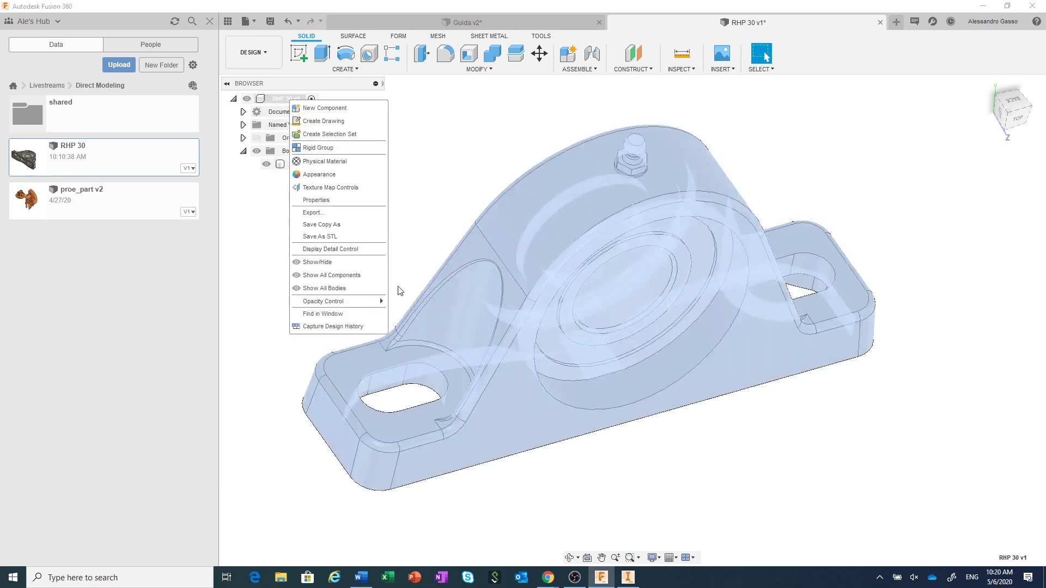
{"action": "left_click", "coordinate": [425, 199]}
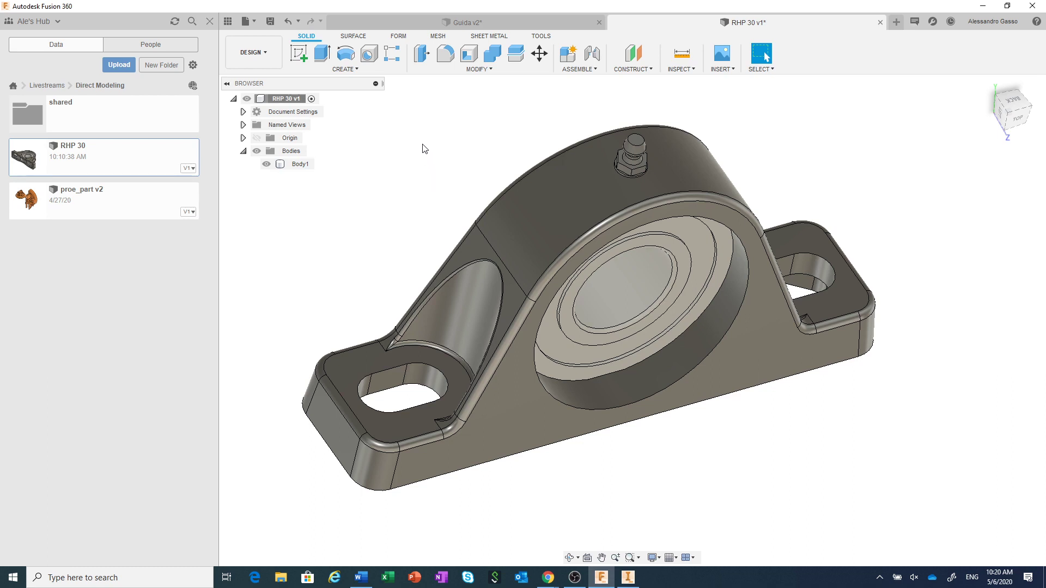
Step: Turn on Capture Design History for the RHP 30 v1 root, then open and close CREATE
{"action": "left_click", "coordinate": [282, 101]}
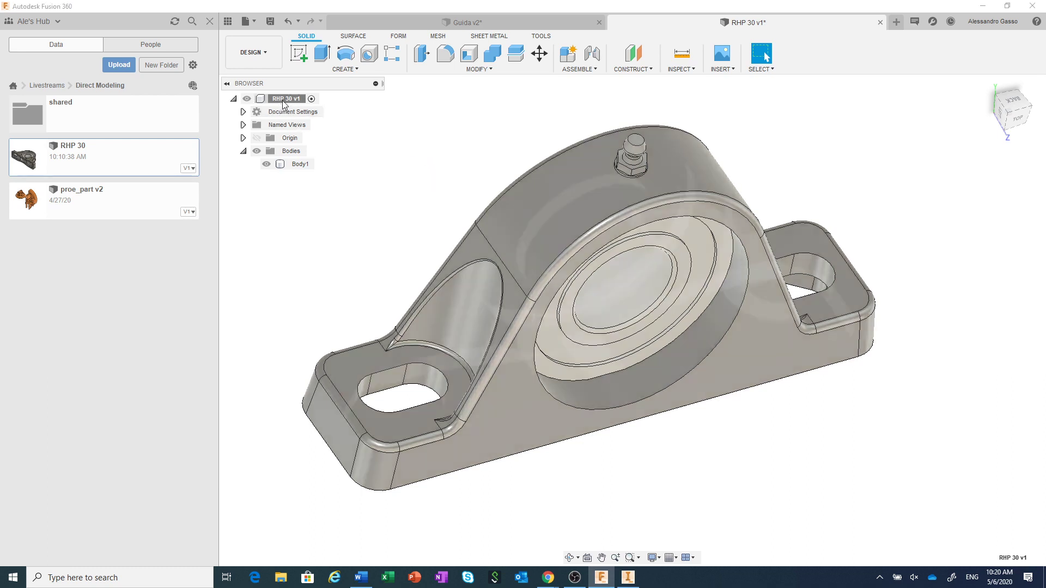
{"action": "right_click", "coordinate": [283, 101]}
{"action": "left_click", "coordinate": [321, 333]}
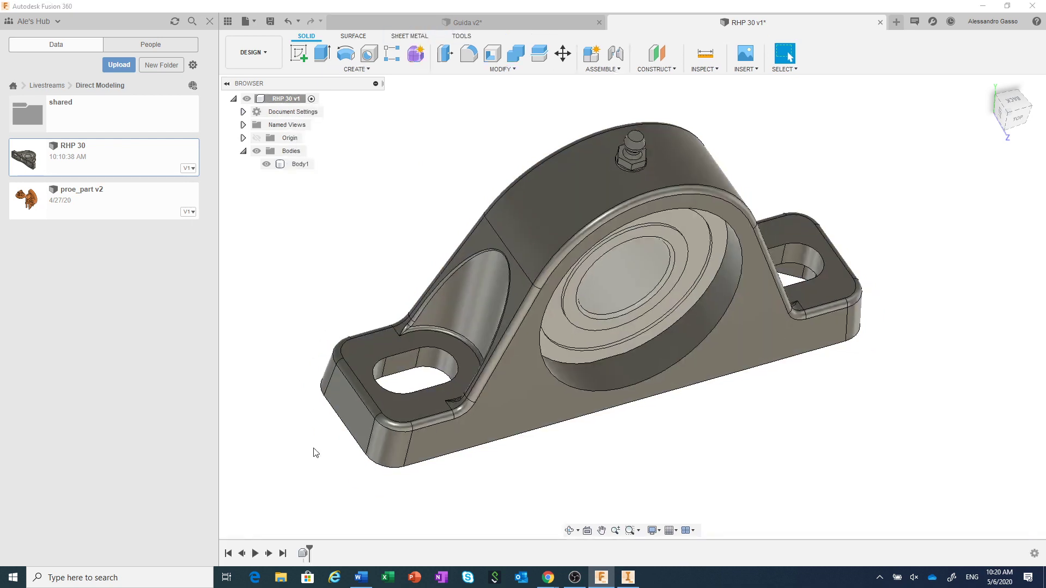
{"action": "left_click", "coordinate": [359, 70]}
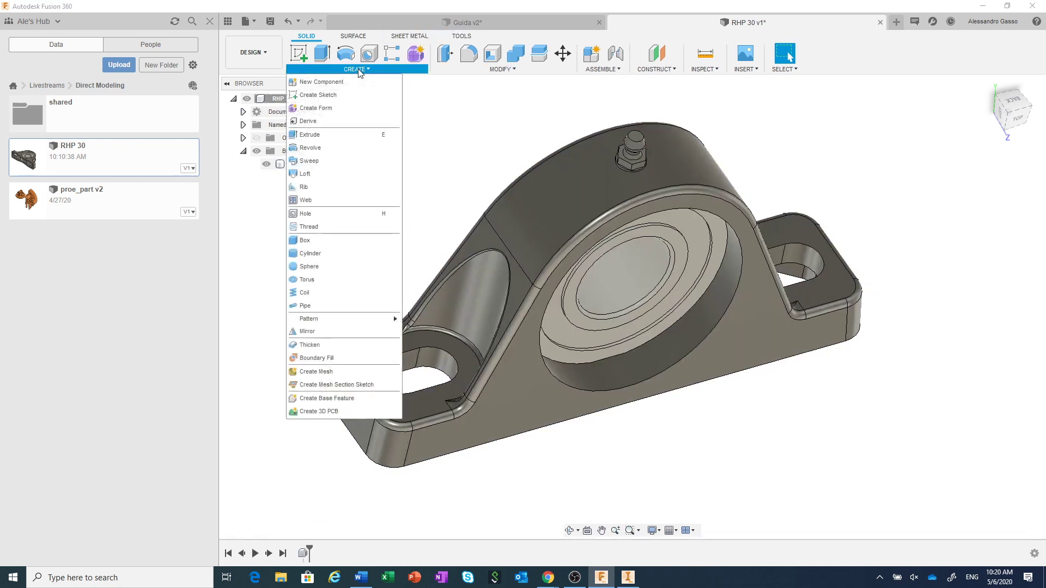
{"action": "left_click", "coordinate": [434, 214]}
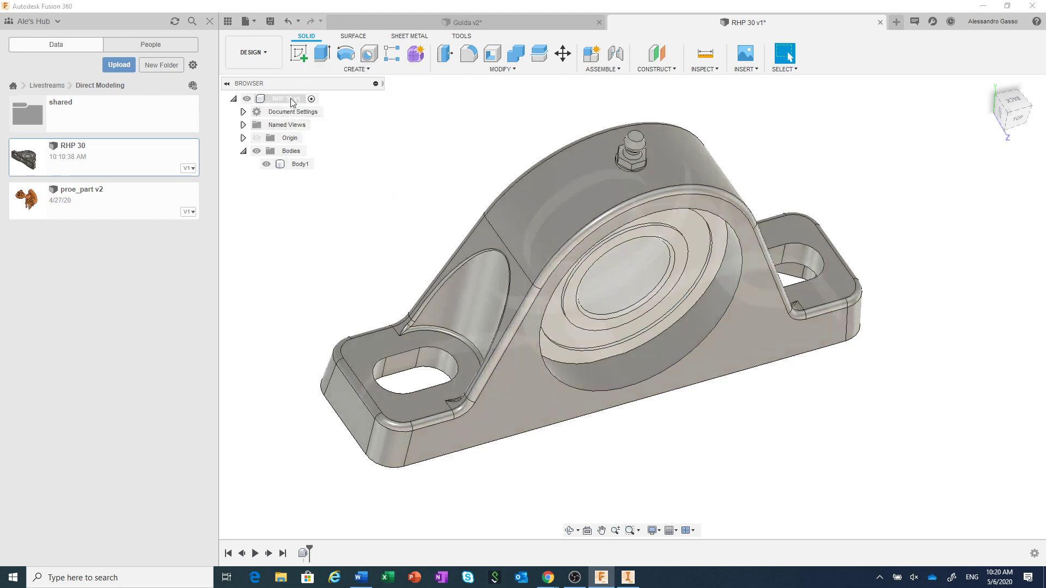
Step: Switch the RHP 30 v1 root to Do not capture Design History, accepting the warning
{"action": "right_click", "coordinate": [290, 98]}
{"action": "left_click", "coordinate": [332, 338]}
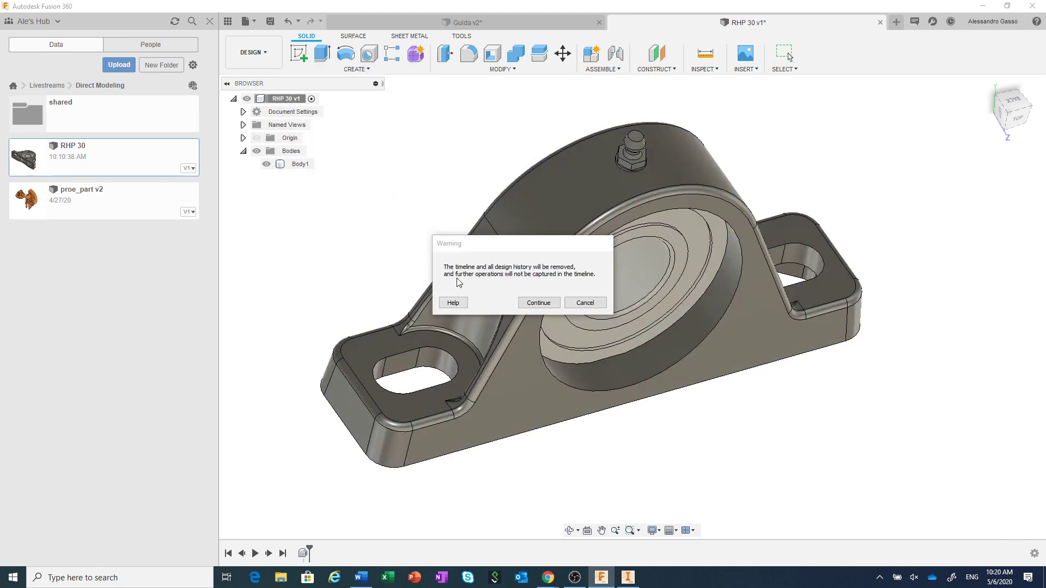
{"action": "left_click", "coordinate": [528, 301]}
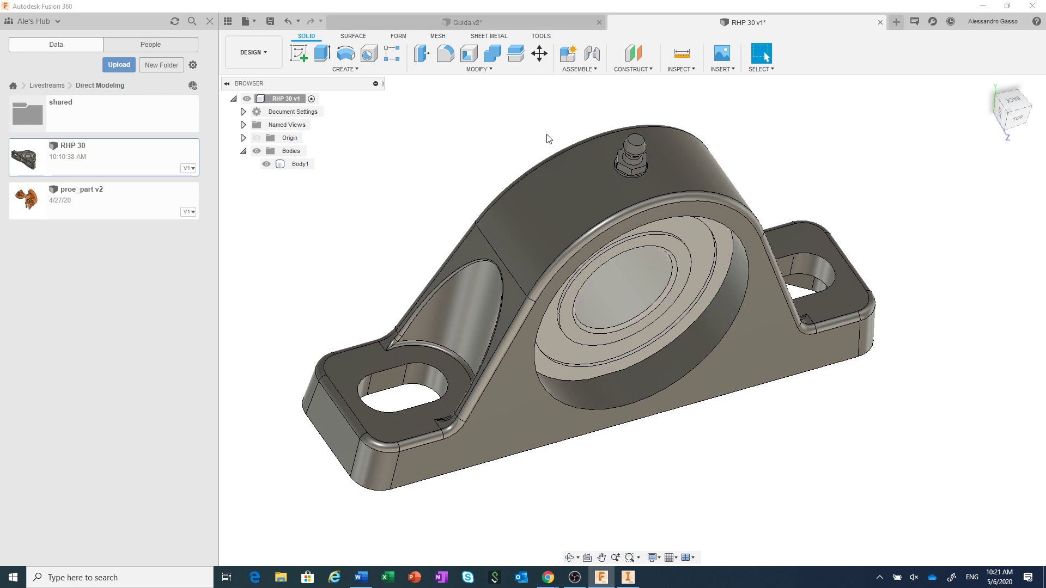
Step: Run Find Features on the whole window-selected housing body, recognising Chamfer1 through Fillet15
{"action": "left_click", "coordinate": [327, 68]}
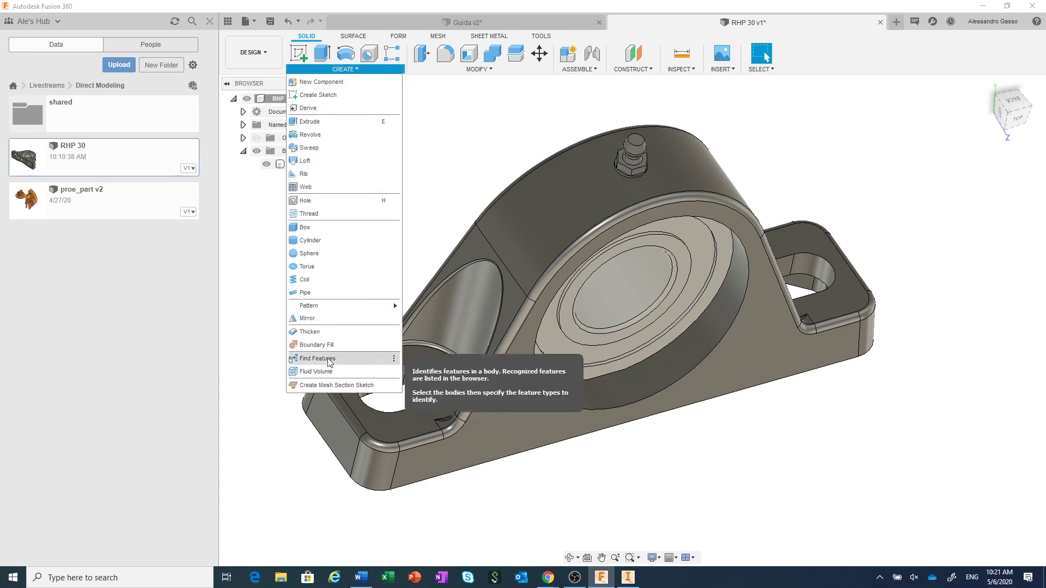
{"action": "left_click", "coordinate": [329, 359]}
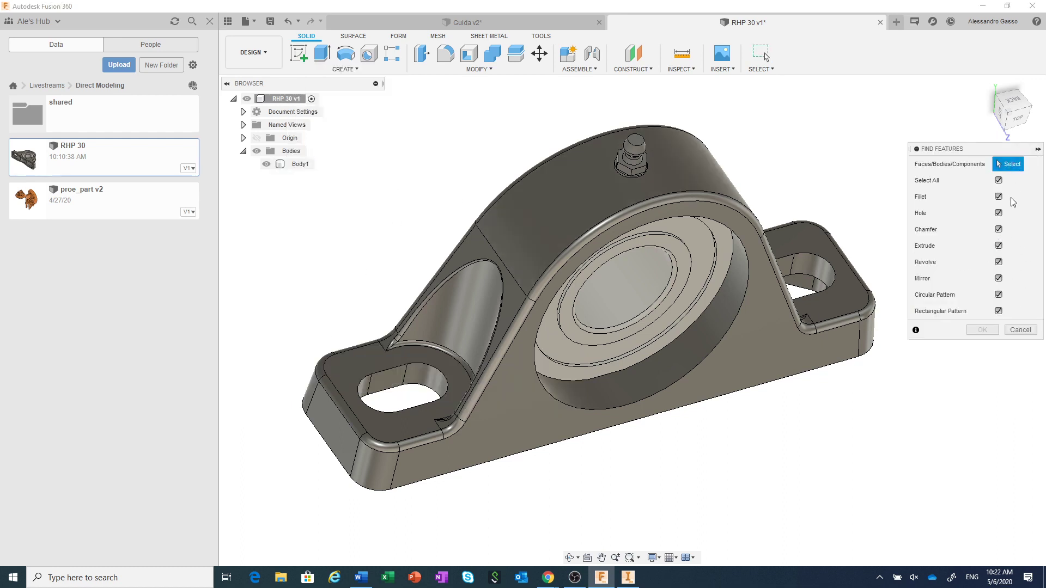
{"action": "left_click", "coordinate": [642, 240]}
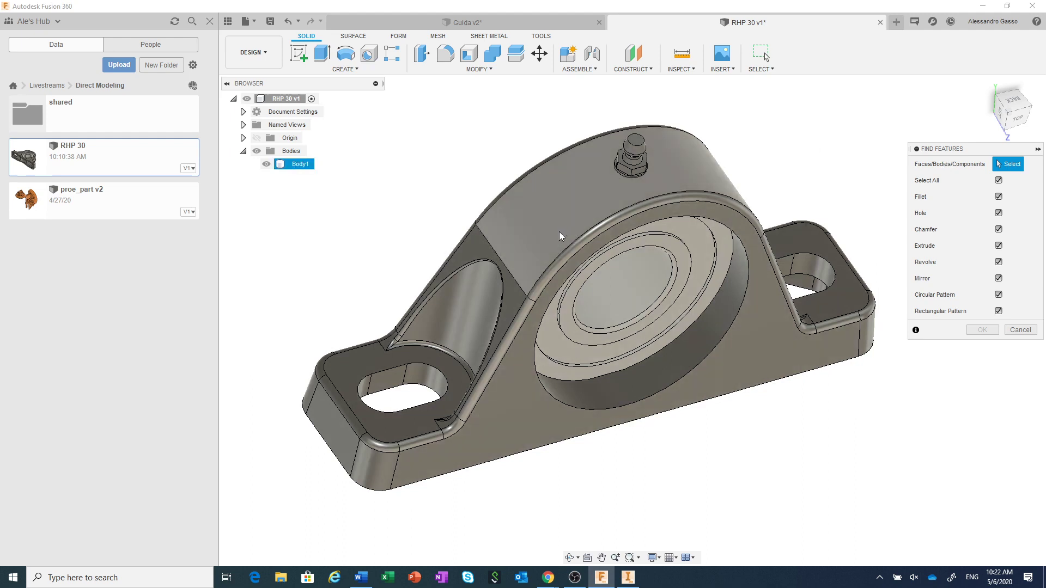
{"action": "left_click", "coordinate": [551, 246]}
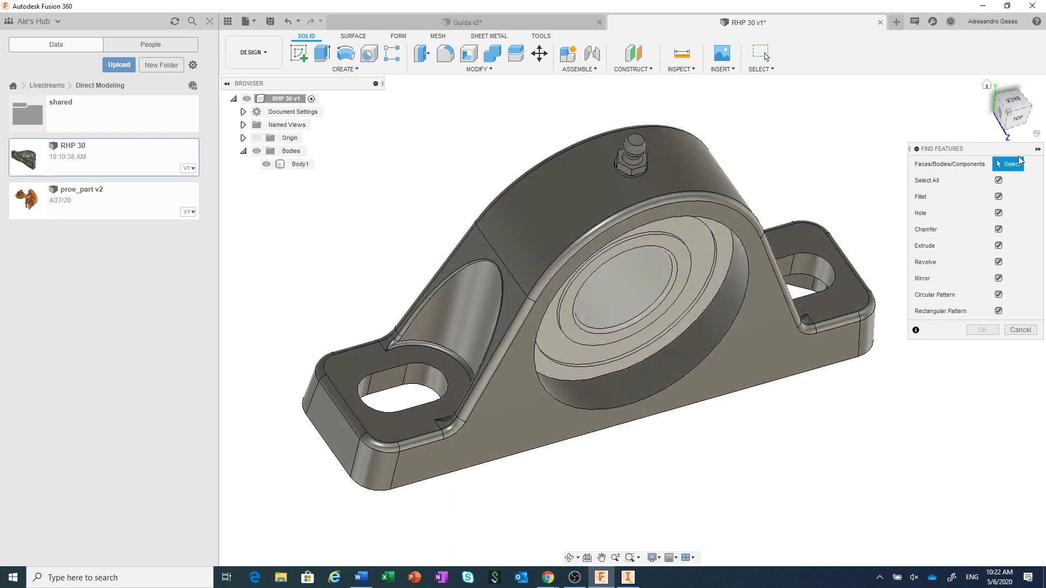
{"action": "scroll", "coordinate": [356, 517], "scroll_direction": "down", "scroll_amount": 2}
{"action": "mouse_move", "coordinate": [301, 531]}
{"action": "left_mouse_down"}
{"action": "mouse_move", "coordinate": [368, 463]}
{"action": "mouse_move", "coordinate": [770, 195]}
{"action": "left_mouse_up"}
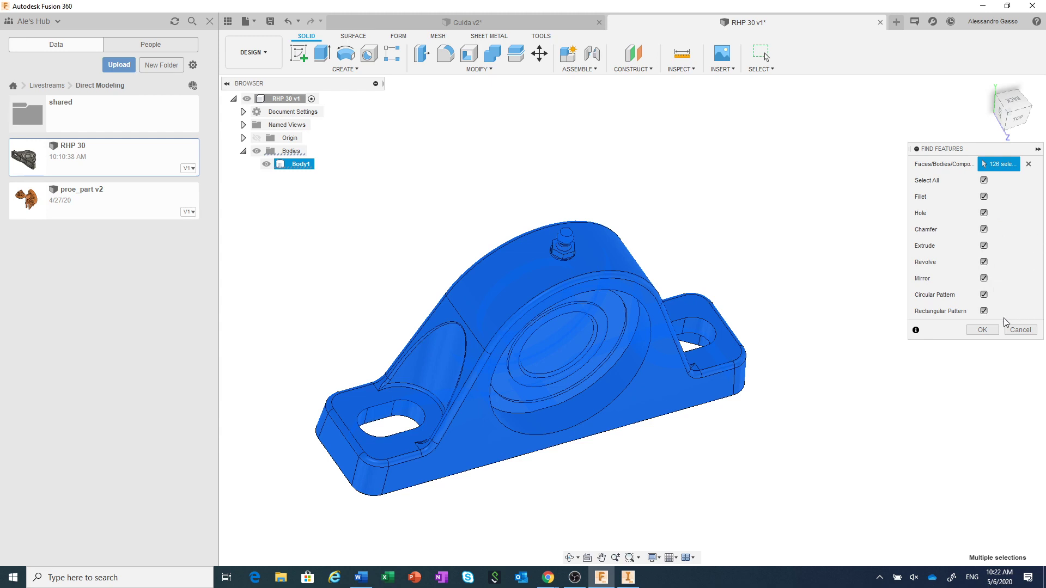
{"action": "left_click", "coordinate": [986, 329]}
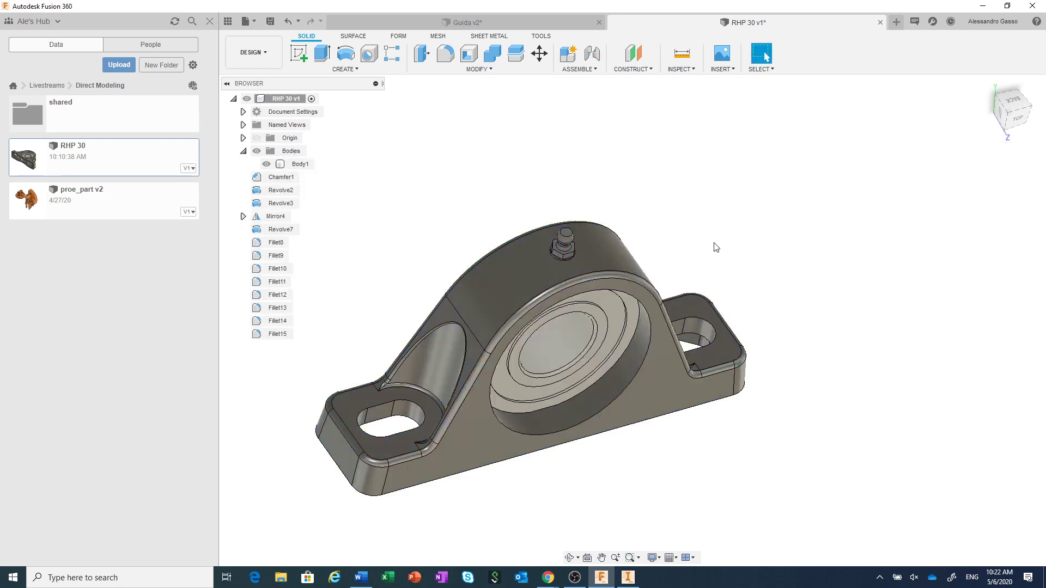
{"action": "scroll", "coordinate": [715, 247], "scroll_direction": "down", "scroll_amount": 2}
{"action": "middle_click_drag", "start_coordinate": [714, 240], "coordinate": [754, 234]}
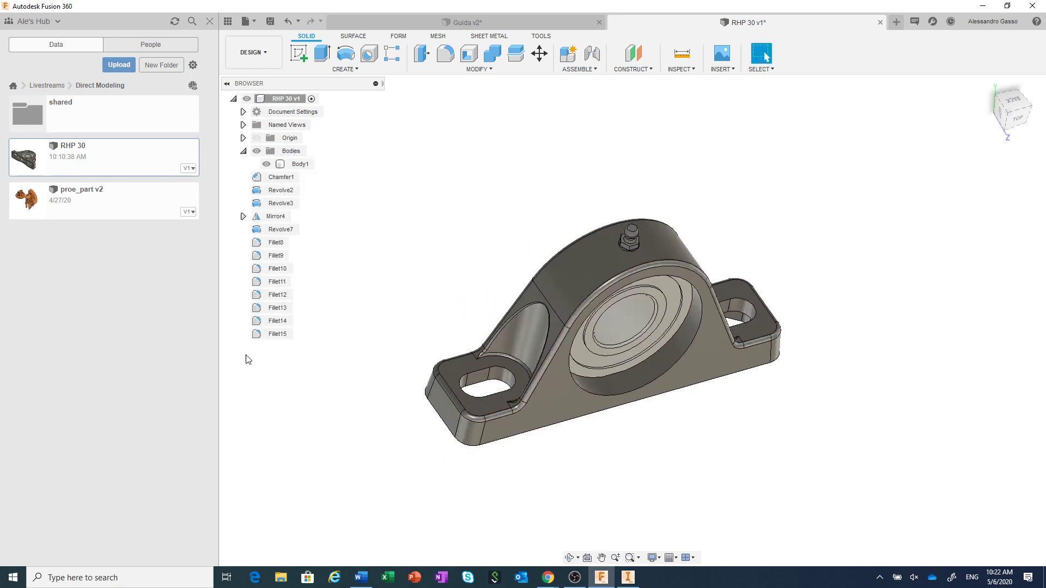
{"action": "left_click", "coordinate": [282, 334]}
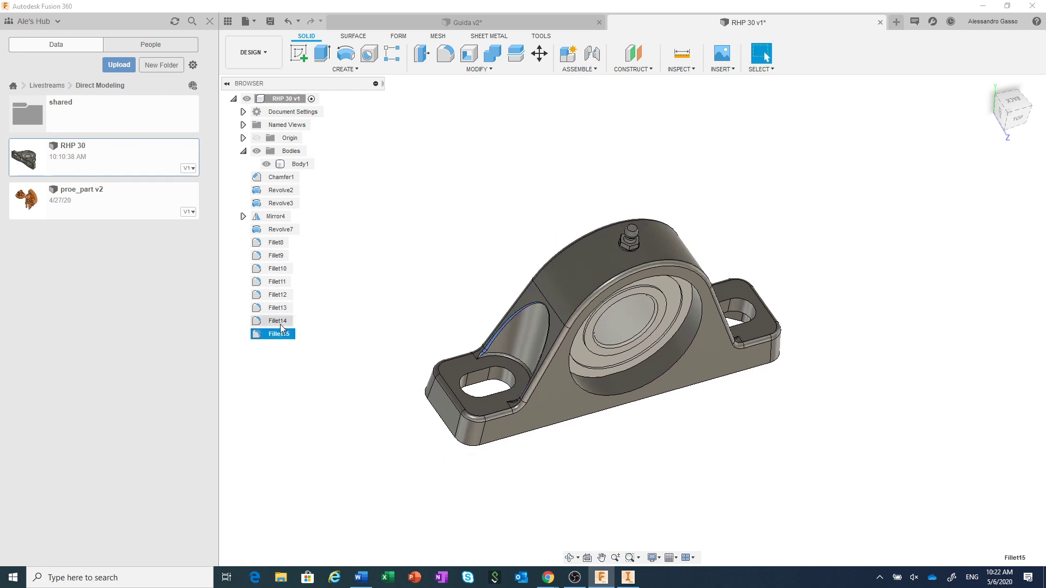
{"action": "left_click", "coordinate": [279, 321]}
{"action": "left_click", "coordinate": [276, 269]}
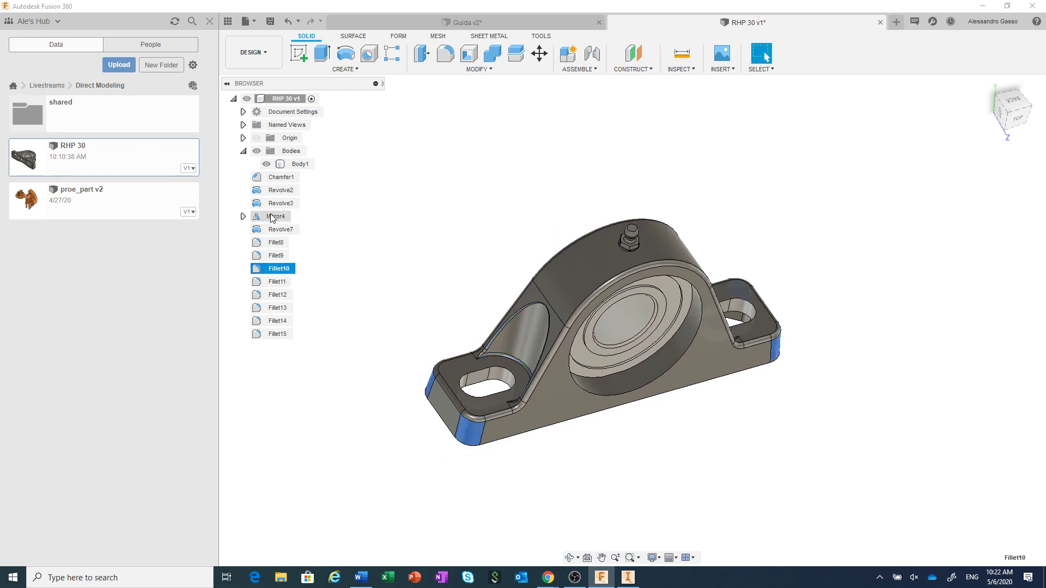
{"action": "left_click", "coordinate": [272, 216]}
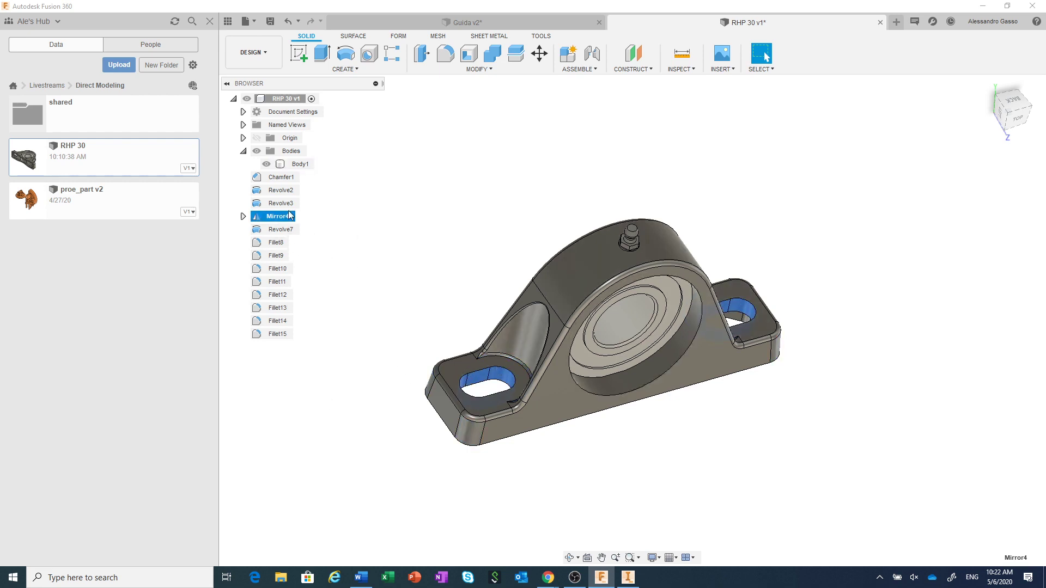
{"action": "left_click", "coordinate": [282, 203]}
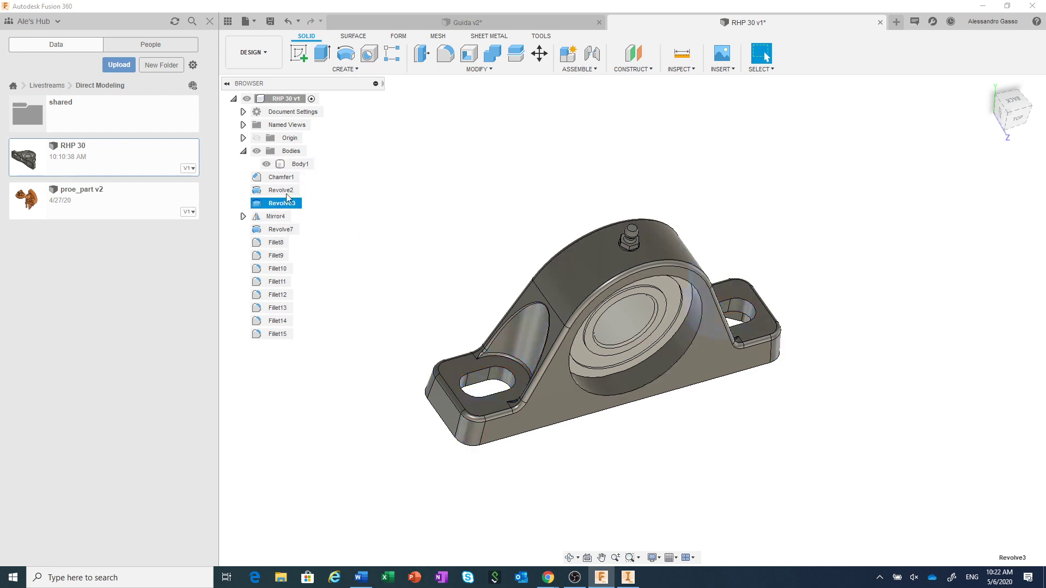
{"action": "left_click", "coordinate": [286, 179]}
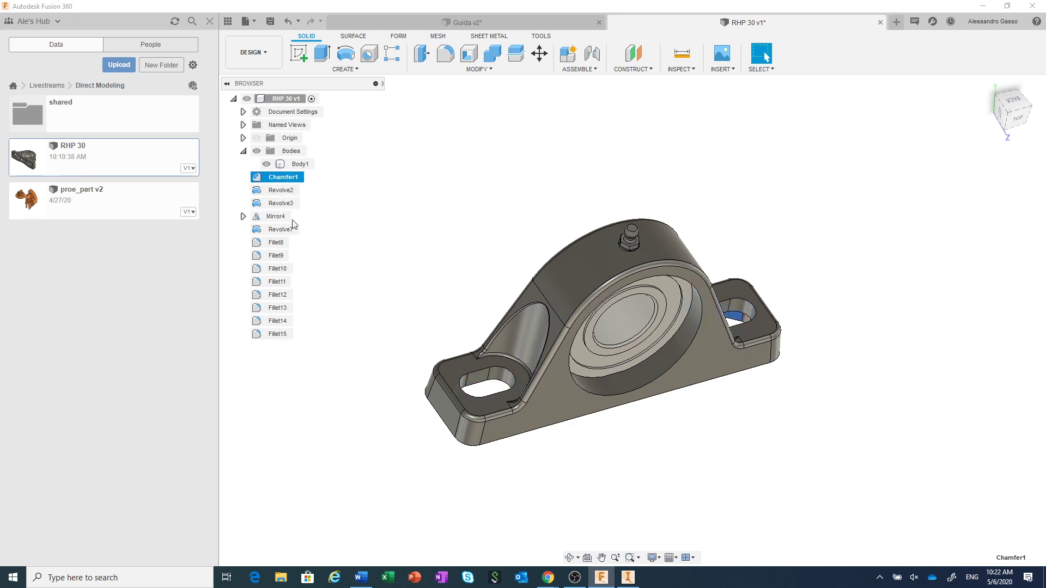
{"action": "left_click", "coordinate": [282, 229]}
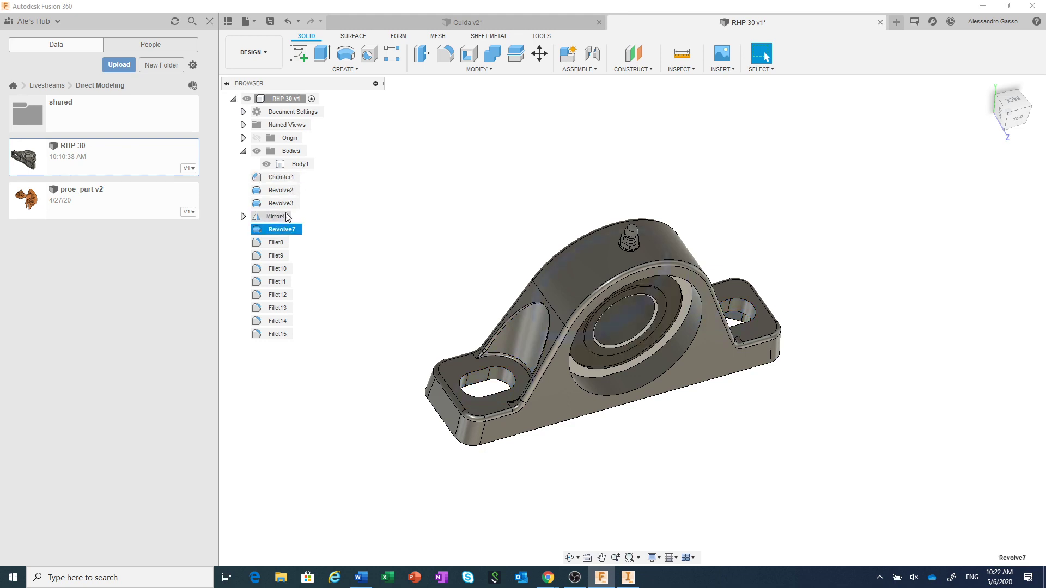
{"action": "left_click", "coordinate": [286, 192]}
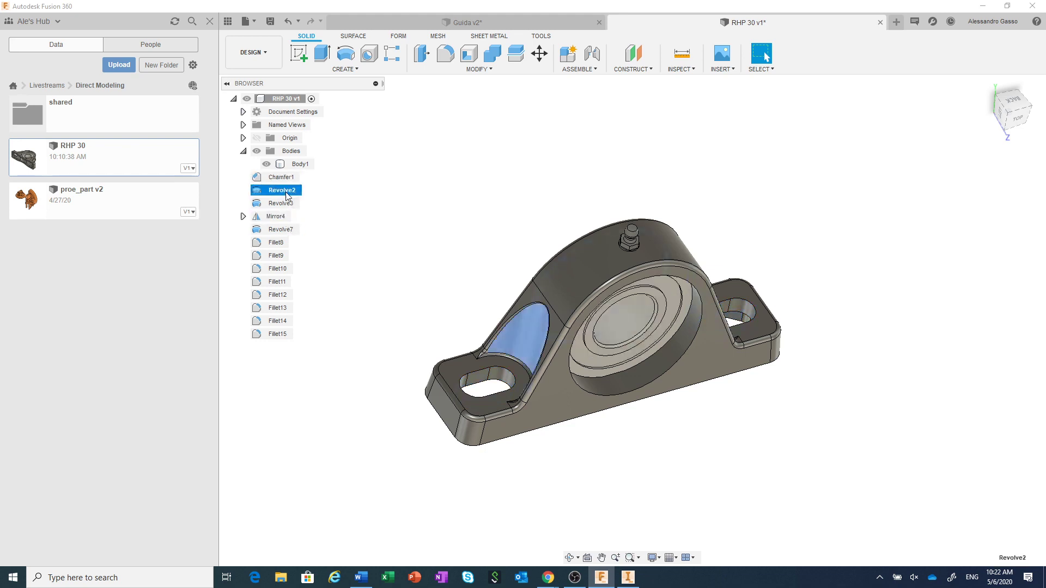
{"action": "right_click", "coordinate": [287, 196]}
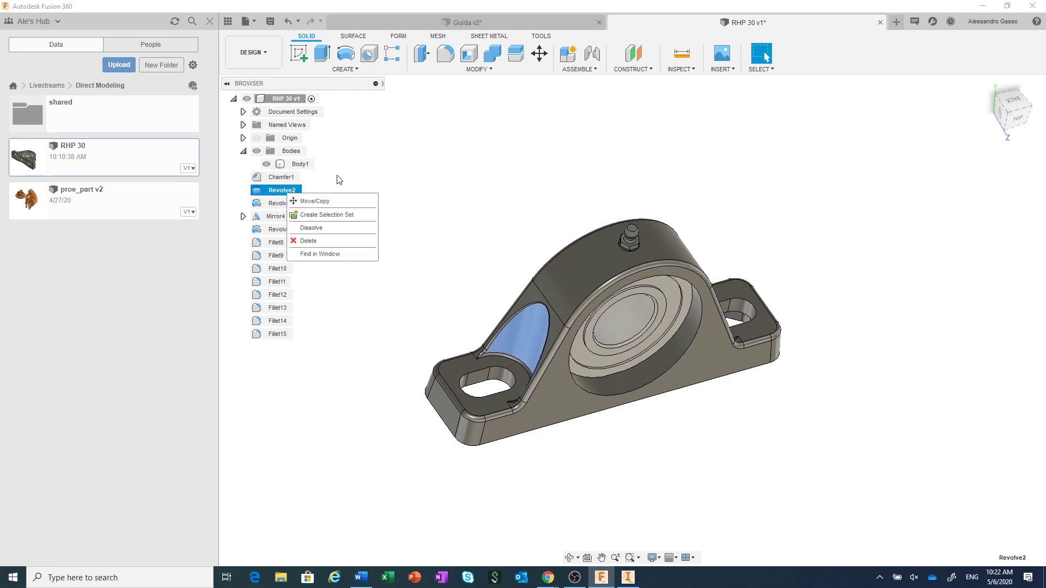
{"action": "key", "text": "Escape"}
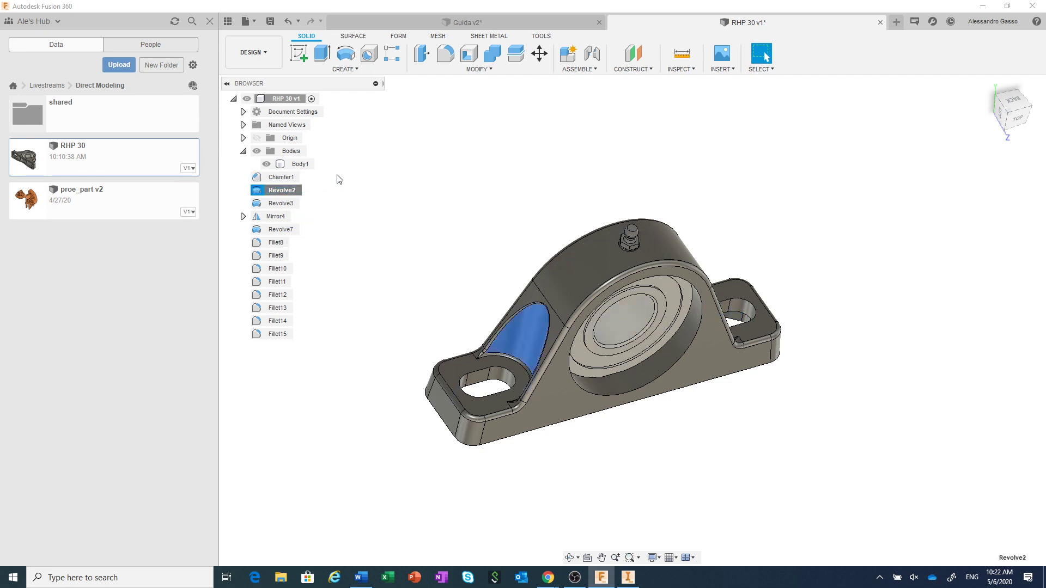
{"action": "left_click", "coordinate": [359, 211]}
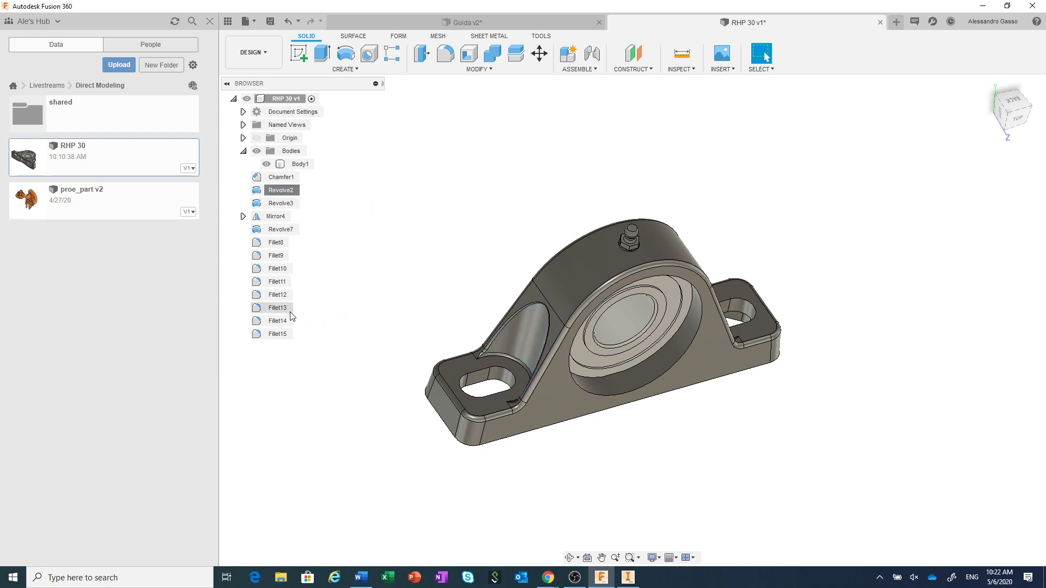
{"action": "left_click", "coordinate": [280, 297]}
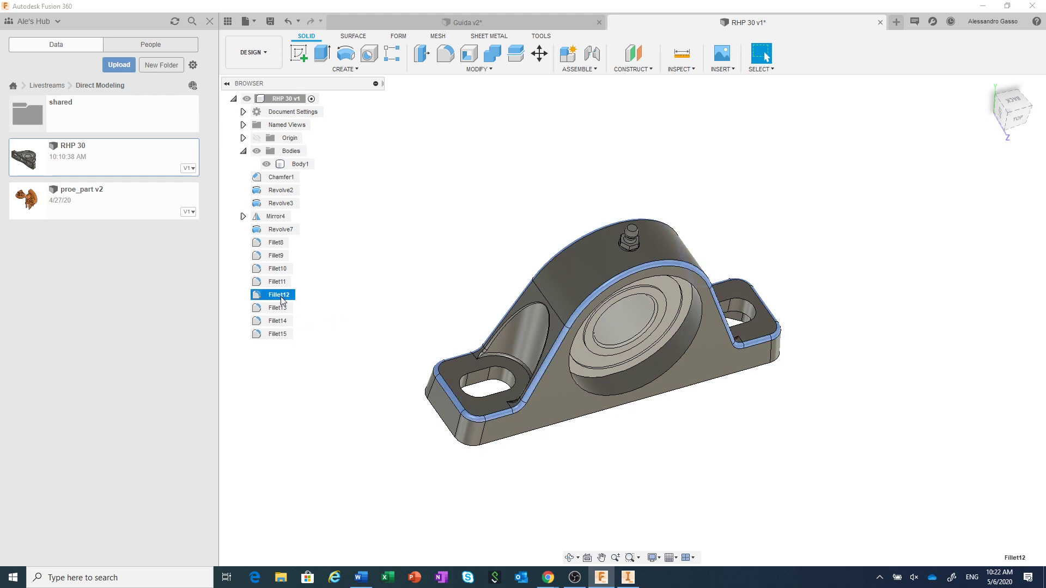
Step: Edit Fillet12, replacing part of its 2.00 mm radius value with 1 for a smaller rounding
{"action": "right_click", "coordinate": [281, 297]}
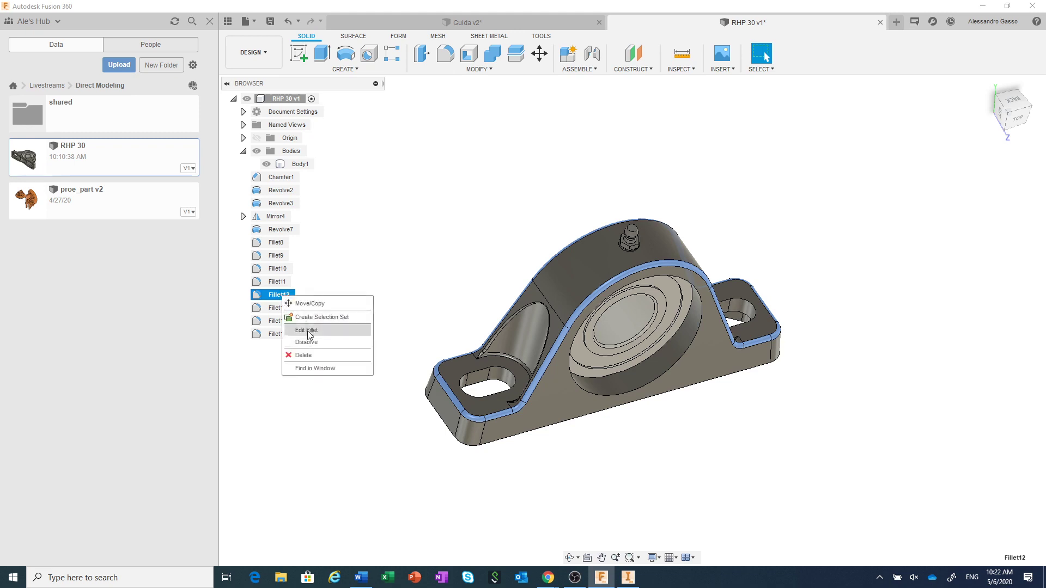
{"action": "left_click", "coordinate": [308, 331]}
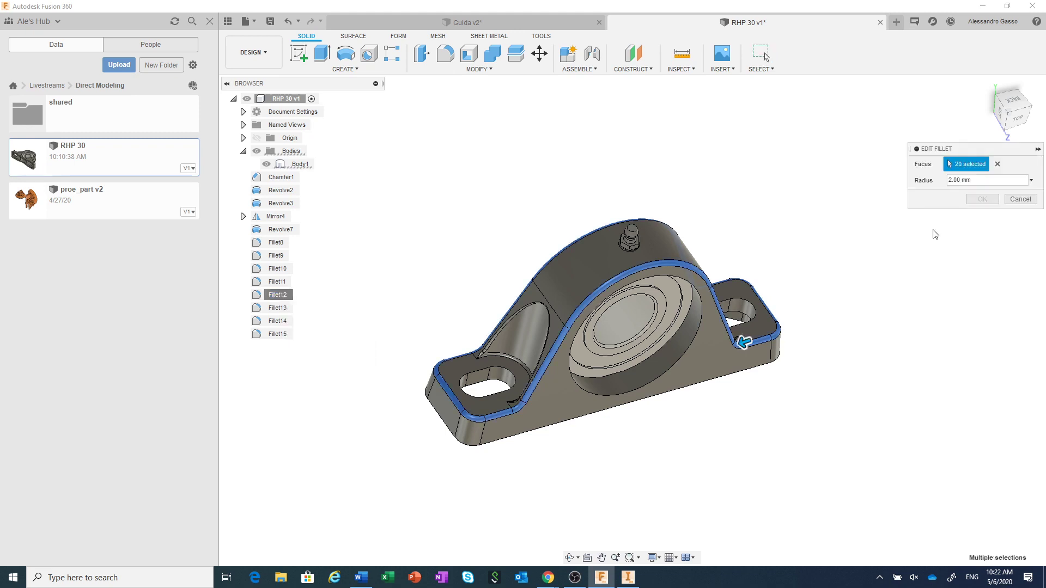
{"action": "left_click_drag", "start_coordinate": [996, 155], "coordinate": [903, 198]}
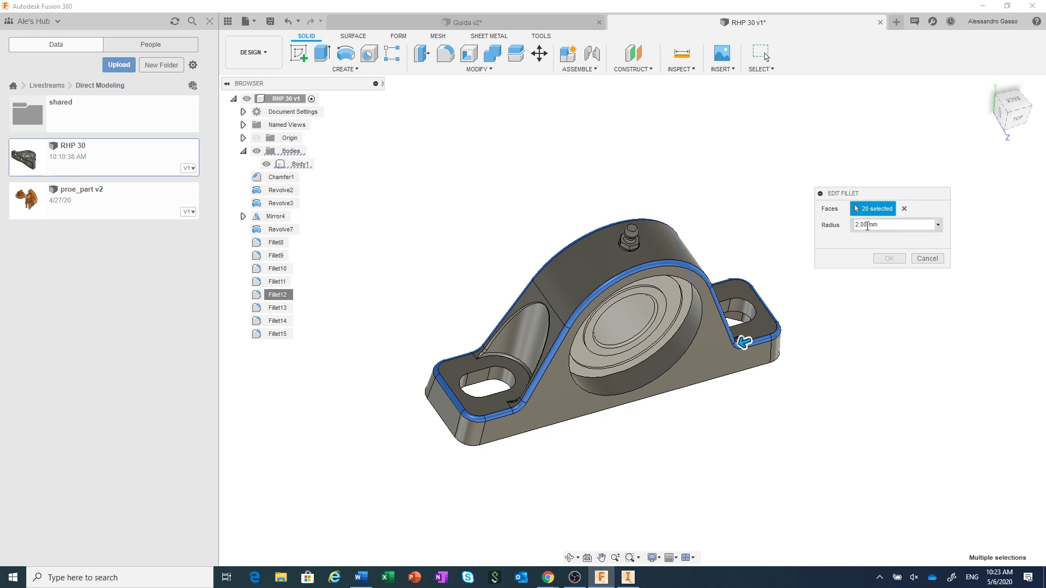
{"action": "left_click_drag", "start_coordinate": [866, 225], "coordinate": [838, 233]}
{"action": "type", "text": "1"}
{"action": "left_click", "coordinate": [886, 259]}
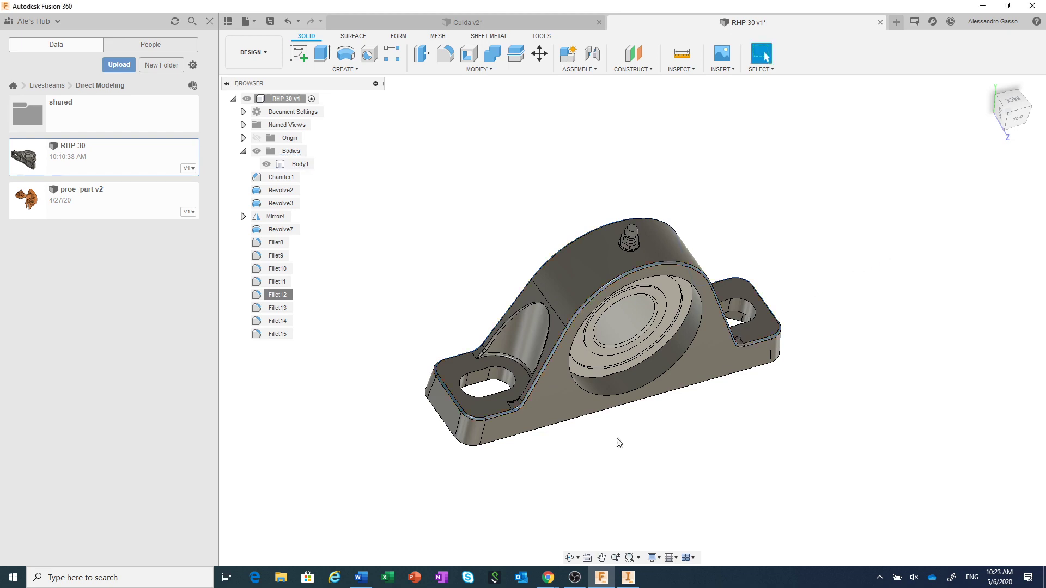
{"action": "scroll", "coordinate": [613, 443], "scroll_direction": "up", "scroll_amount": 3}
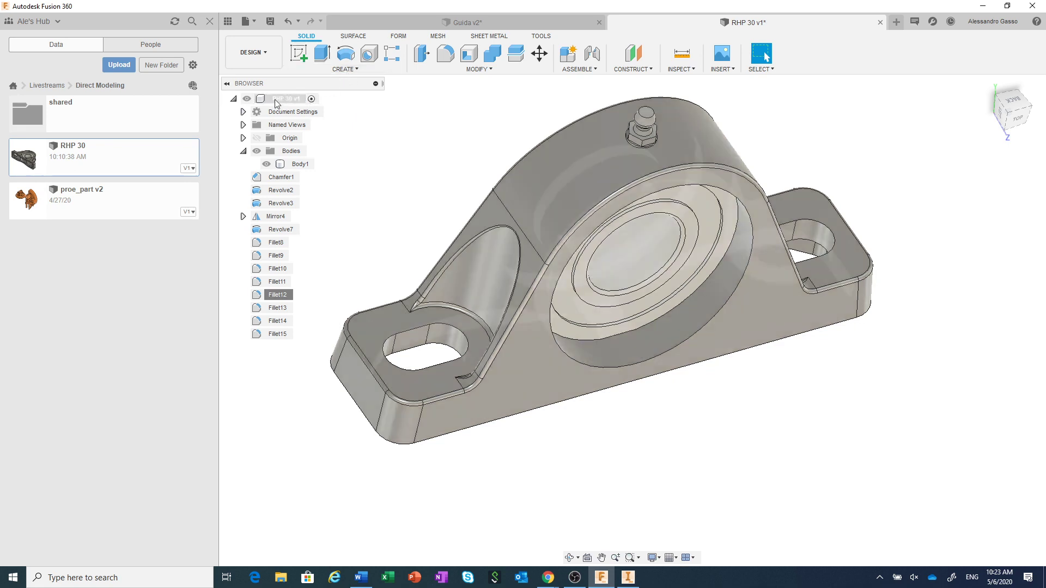
{"action": "right_click", "coordinate": [275, 100]}
{"action": "left_click", "coordinate": [412, 220]}
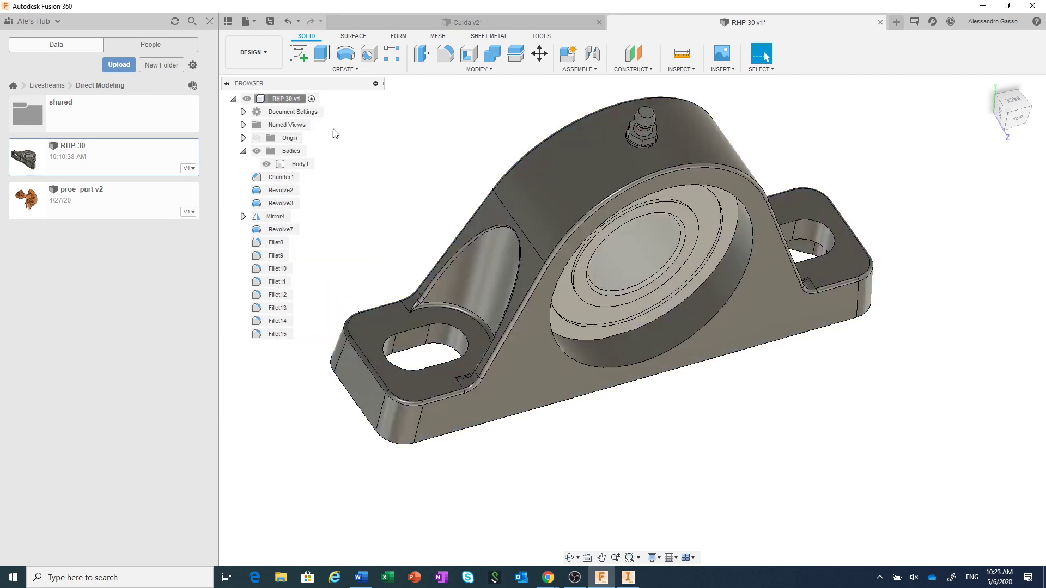
{"action": "right_click", "coordinate": [293, 104]}
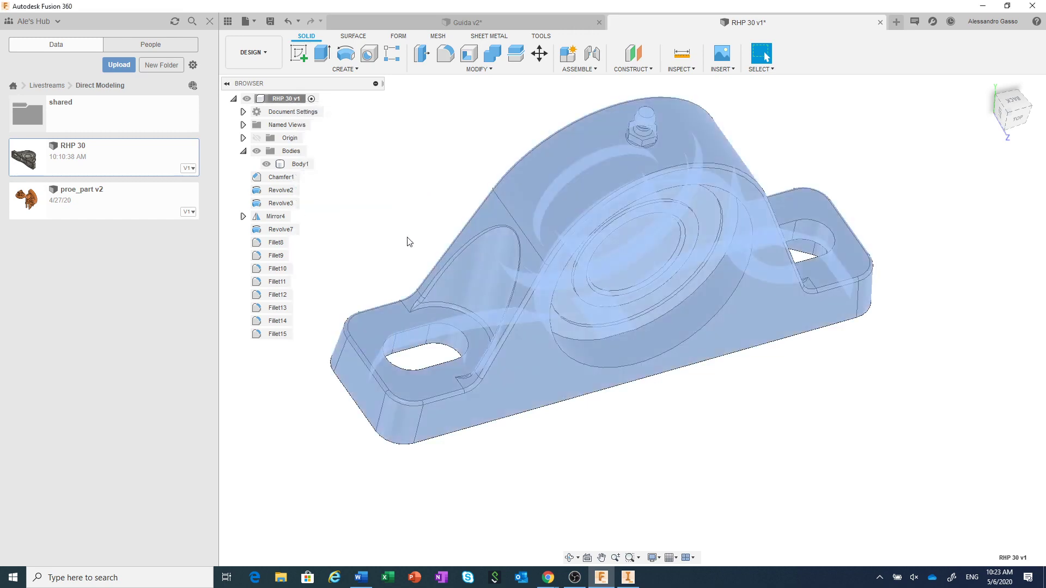
{"action": "left_click", "coordinate": [406, 227]}
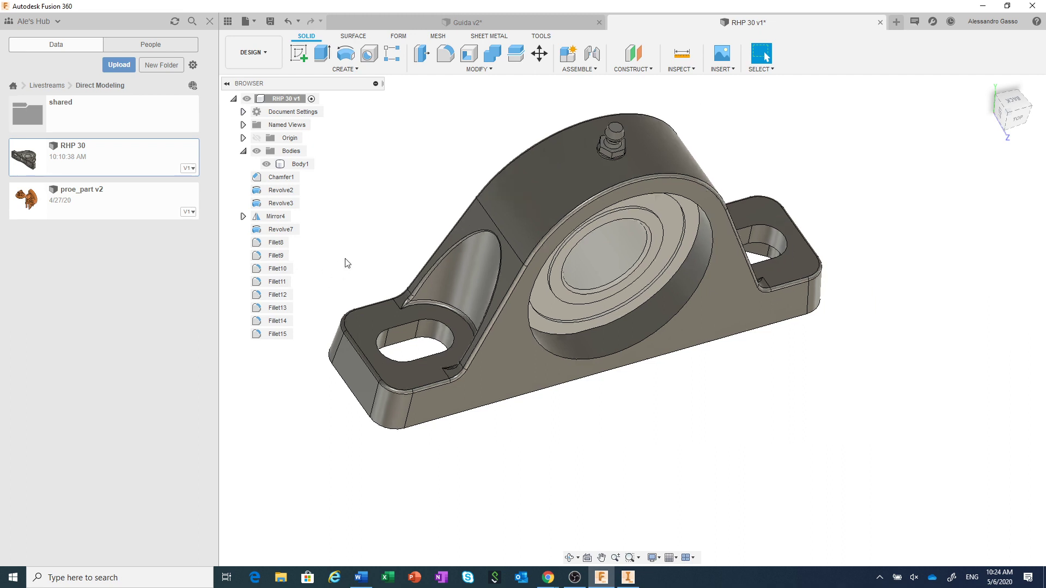
{"action": "middle_click_drag", "start_coordinate": [347, 262], "coordinate": [376, 281], "text": "shift"}
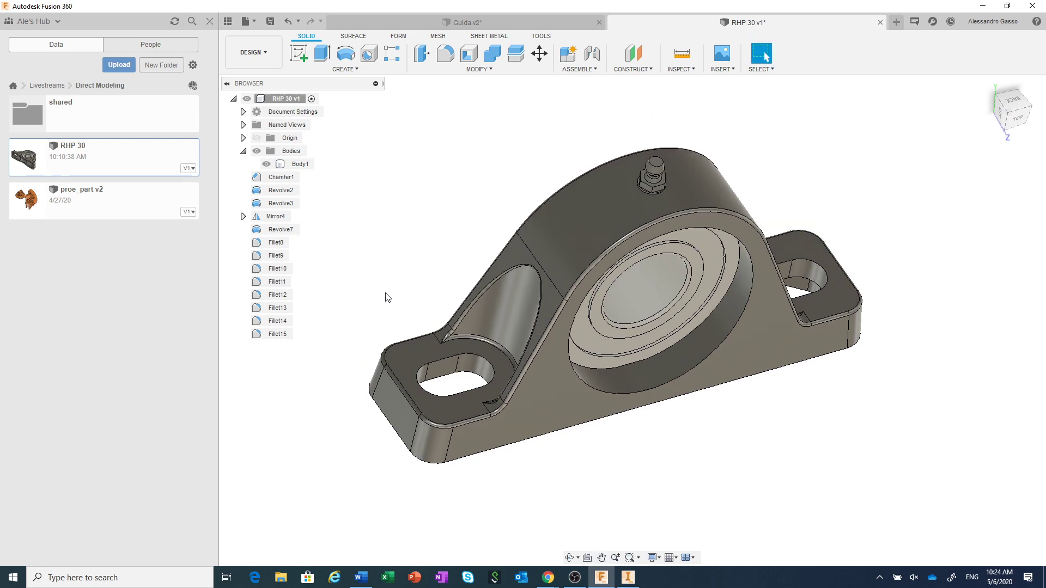
Step: Add rpi2-bottom.stp from the Raspberry Pi 2 case folder to the upload list
{"action": "left_click", "coordinate": [117, 64]}
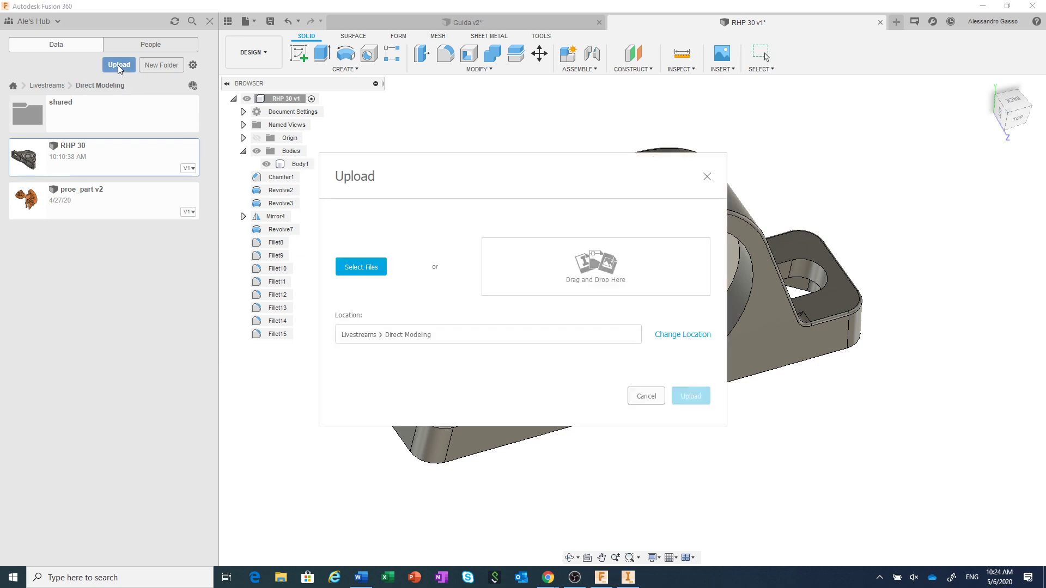
{"action": "left_click", "coordinate": [351, 267]}
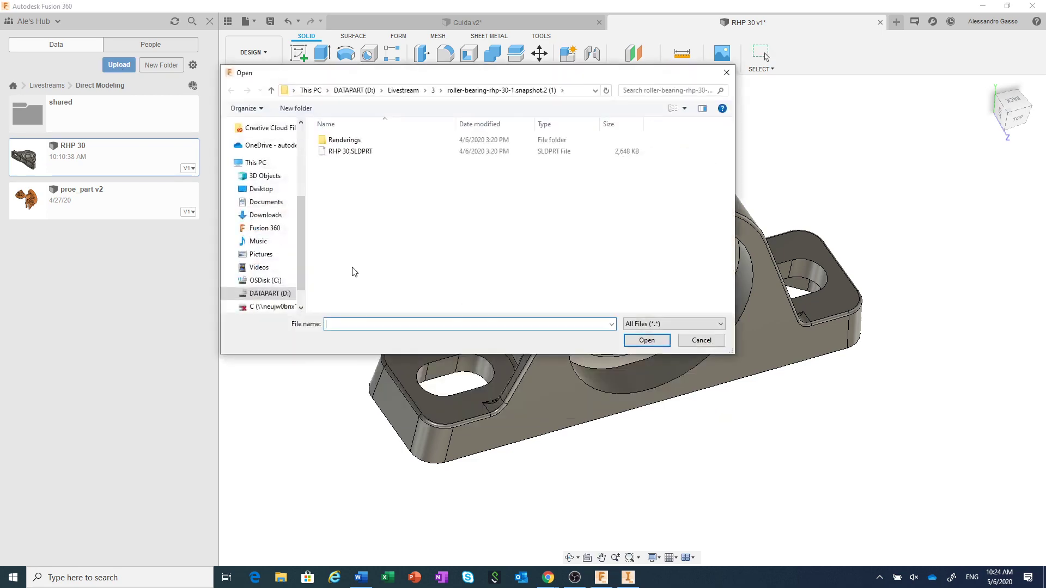
{"action": "left_click", "coordinate": [435, 90]}
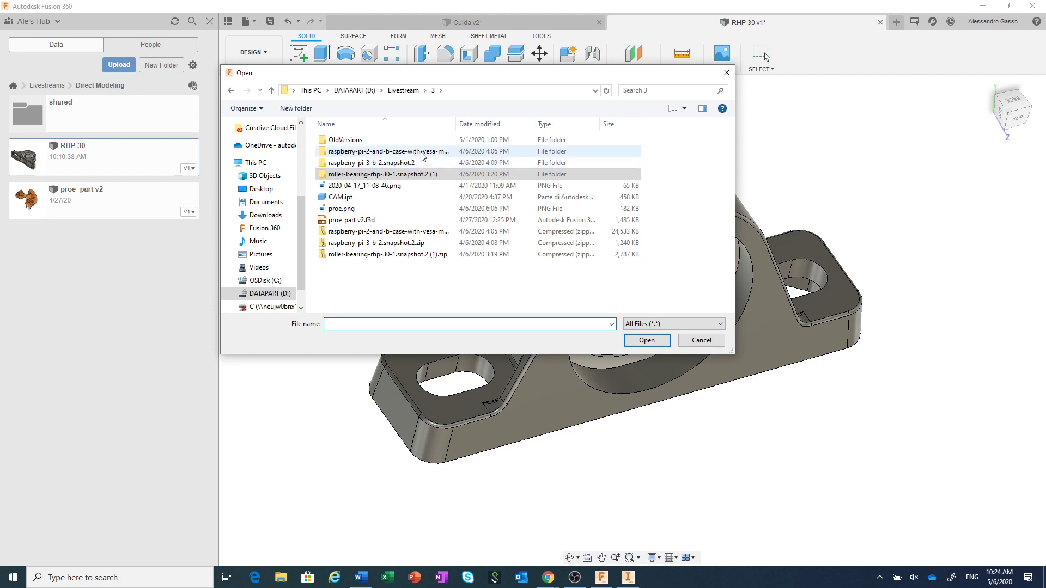
{"action": "double_click", "coordinate": [423, 157]}
{"action": "left_click", "coordinate": [423, 157]}
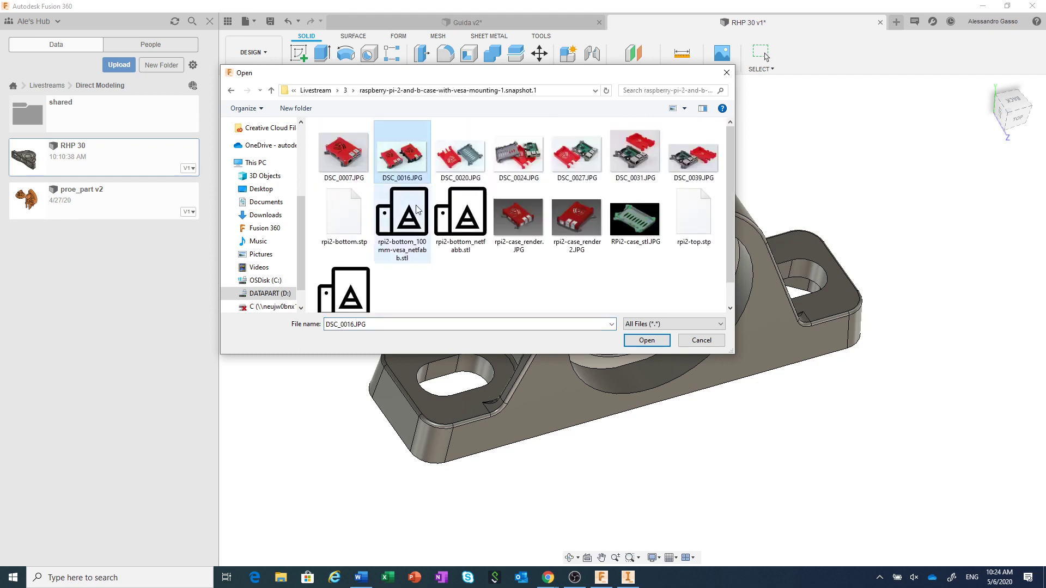
{"action": "left_click", "coordinate": [349, 227]}
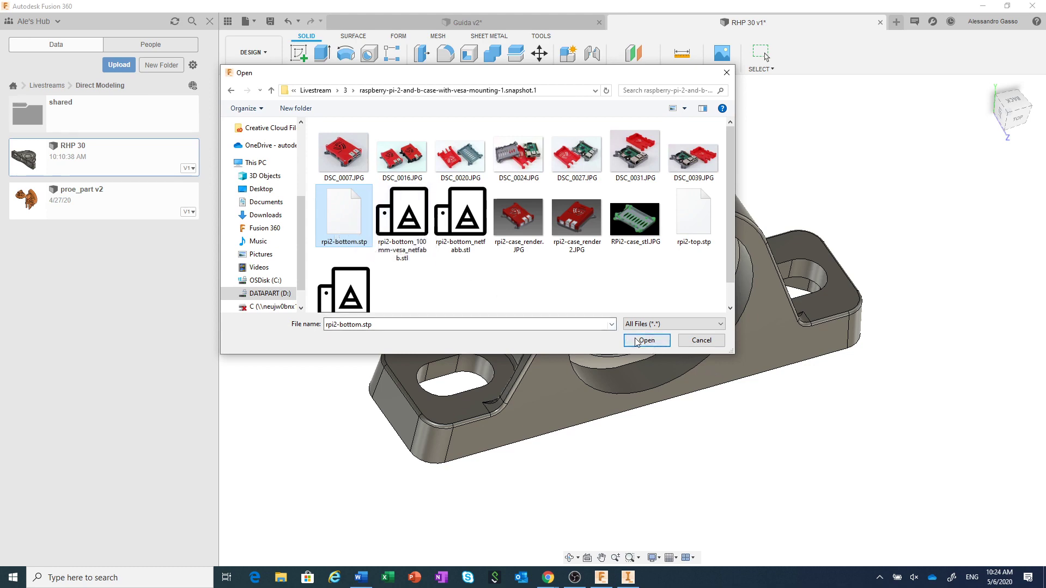
{"action": "left_click", "coordinate": [646, 340]}
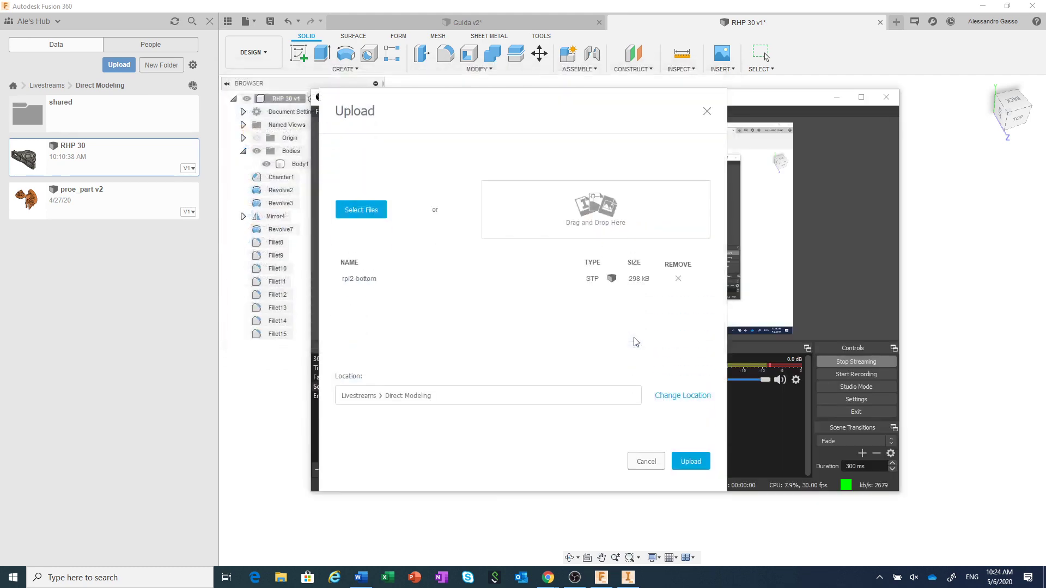
Step: Add Raspberrypimodel.SLDPRT from the raspberry-pi-3-b-2.snapshot.2 folder and upload both files
{"action": "left_click", "coordinate": [360, 211]}
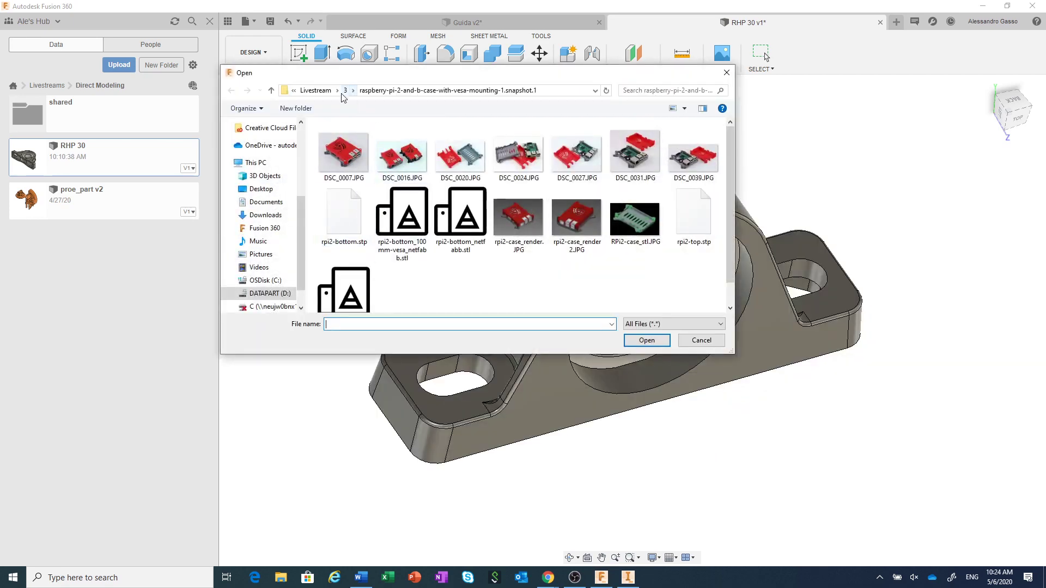
{"action": "left_click", "coordinate": [345, 90]}
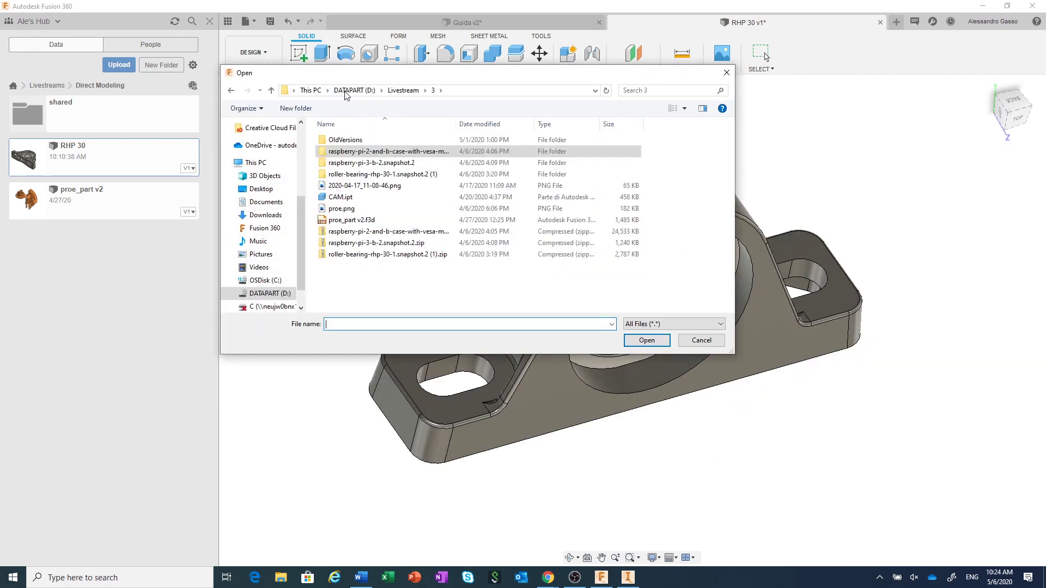
{"action": "double_click", "coordinate": [403, 164]}
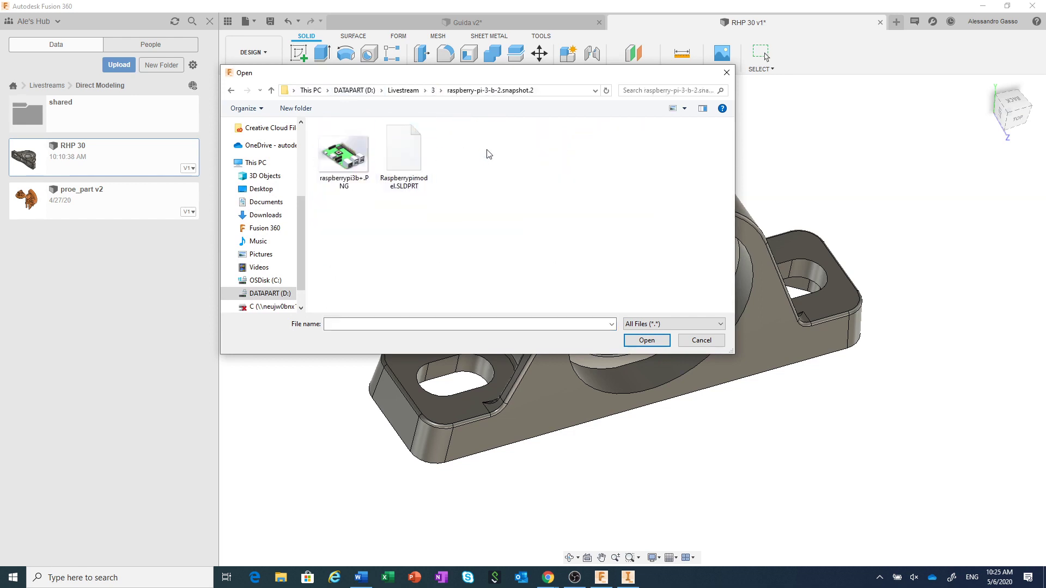
{"action": "left_click", "coordinate": [411, 149]}
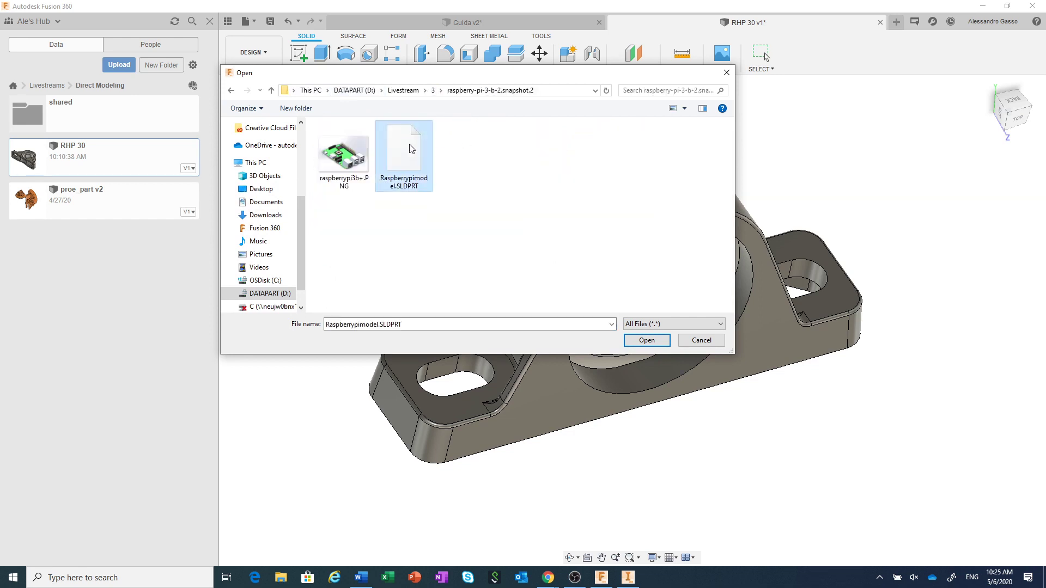
{"action": "left_click", "coordinate": [646, 340]}
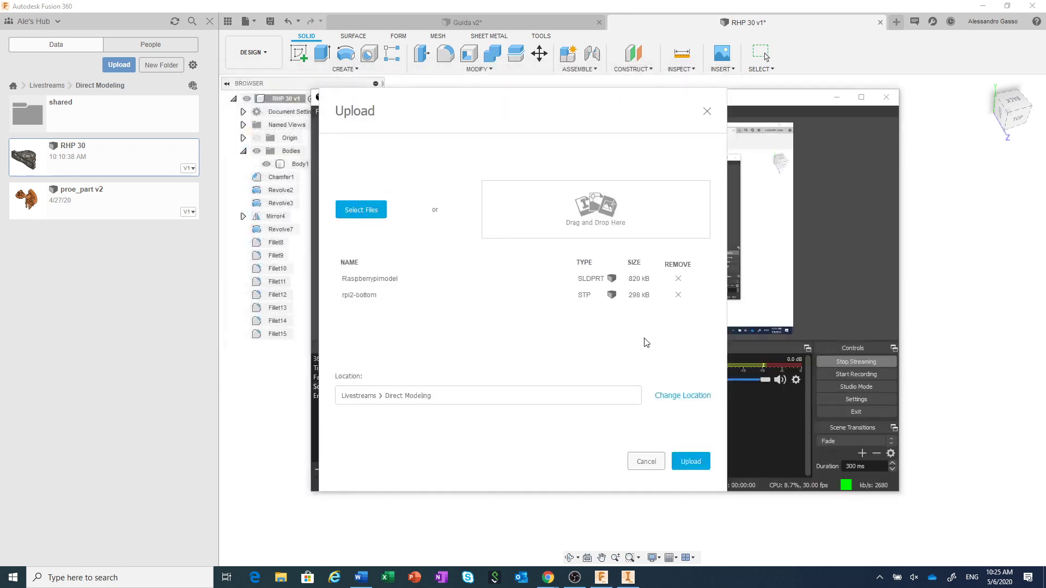
{"action": "left_click", "coordinate": [692, 462]}
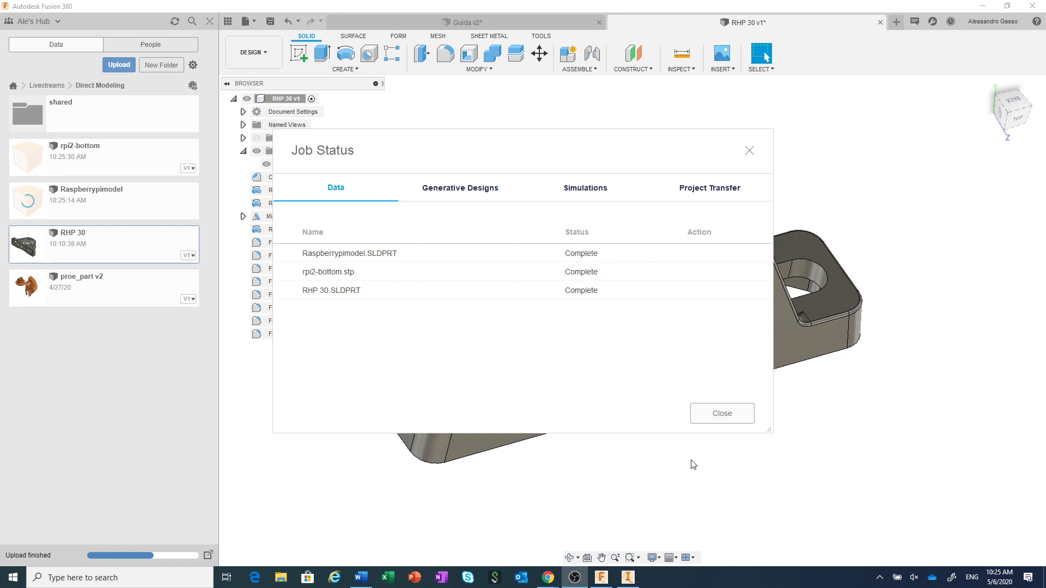
Step: Close the completed upload status window and bring up actions for rpi2-bottom in the Data Panel
{"action": "left_click", "coordinate": [710, 417]}
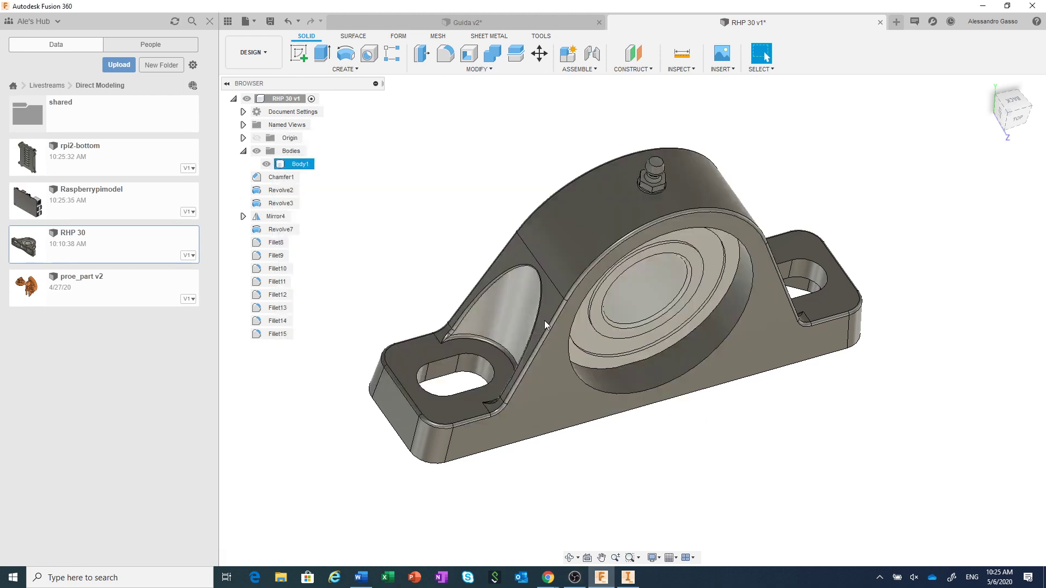
{"action": "left_click", "coordinate": [140, 162]}
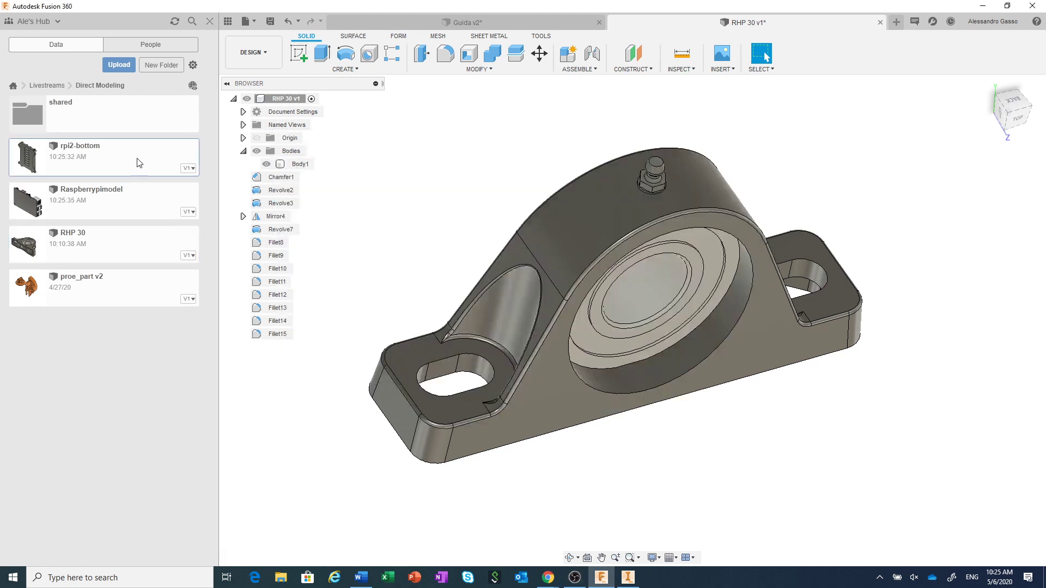
{"action": "right_click", "coordinate": [139, 162]}
Step: Open rpi2-bottom and orbit the case tray to look down onto its slotted floor
{"action": "left_click", "coordinate": [146, 163]}
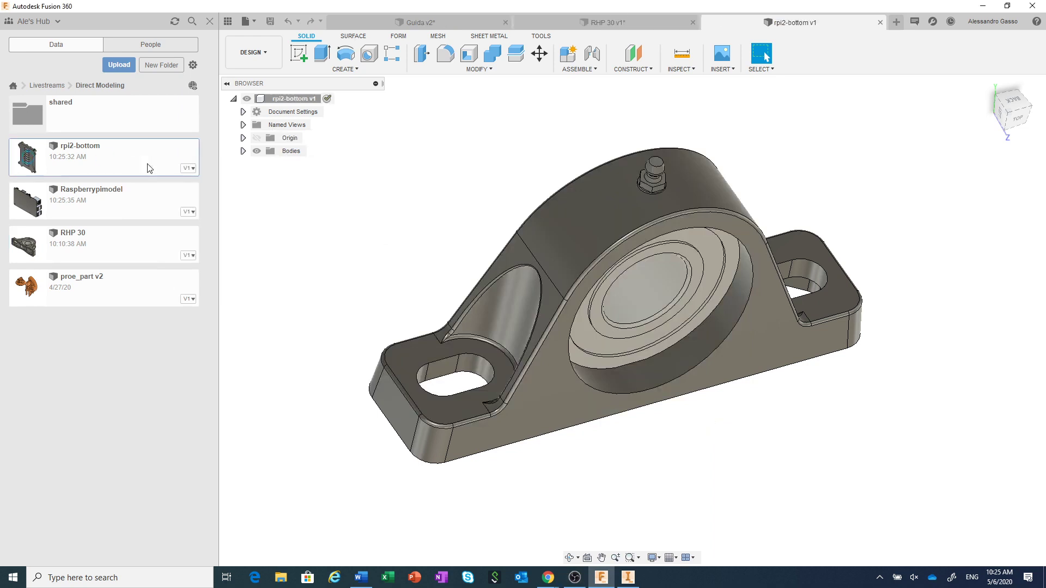
{"action": "left_click", "coordinate": [569, 558]}
{"action": "mouse_move", "coordinate": [561, 413]}
{"action": "left_mouse_down"}
{"action": "mouse_move", "coordinate": [553, 263]}
{"action": "mouse_move", "coordinate": [560, 354]}
{"action": "left_mouse_up"}
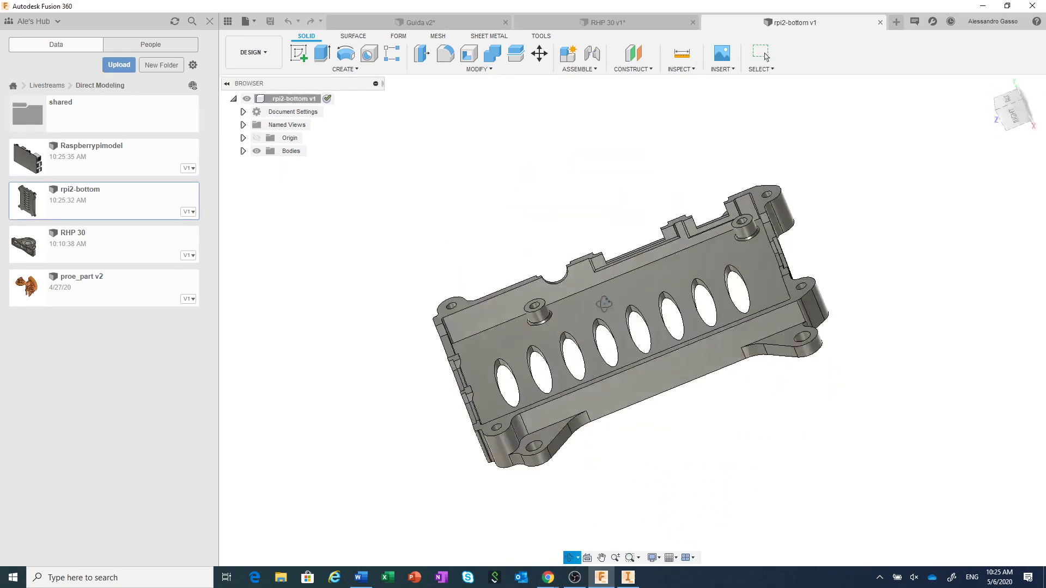
{"action": "left_click_drag", "start_coordinate": [416, 354], "coordinate": [411, 368]}
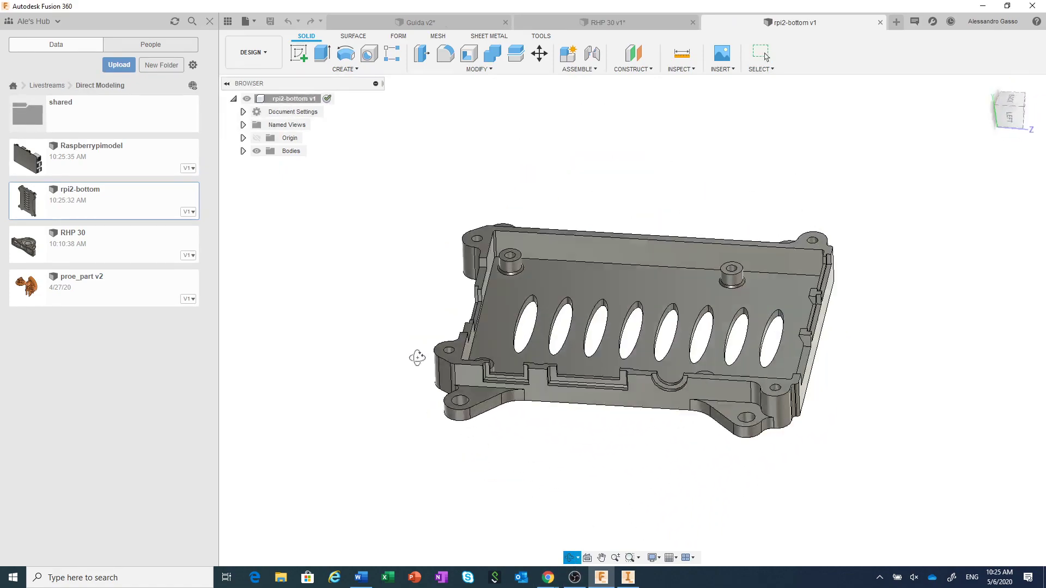
{"action": "right_click", "coordinate": [417, 294]}
{"action": "left_click", "coordinate": [454, 294]}
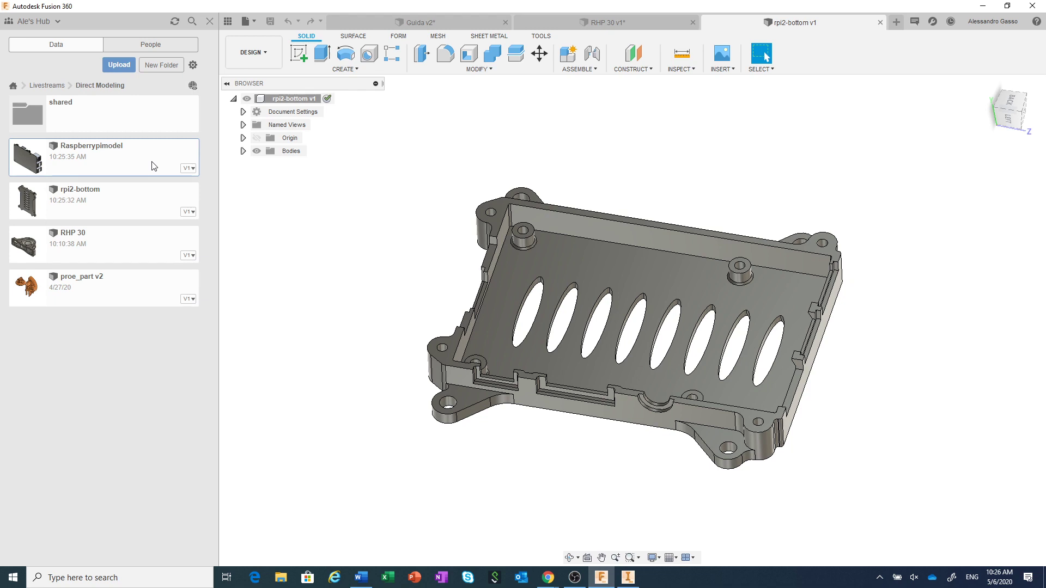
Step: Insert Raspberrypimodel into the rpi2-bottom design, accepting its default placement beside the case
{"action": "right_click", "coordinate": [154, 166]}
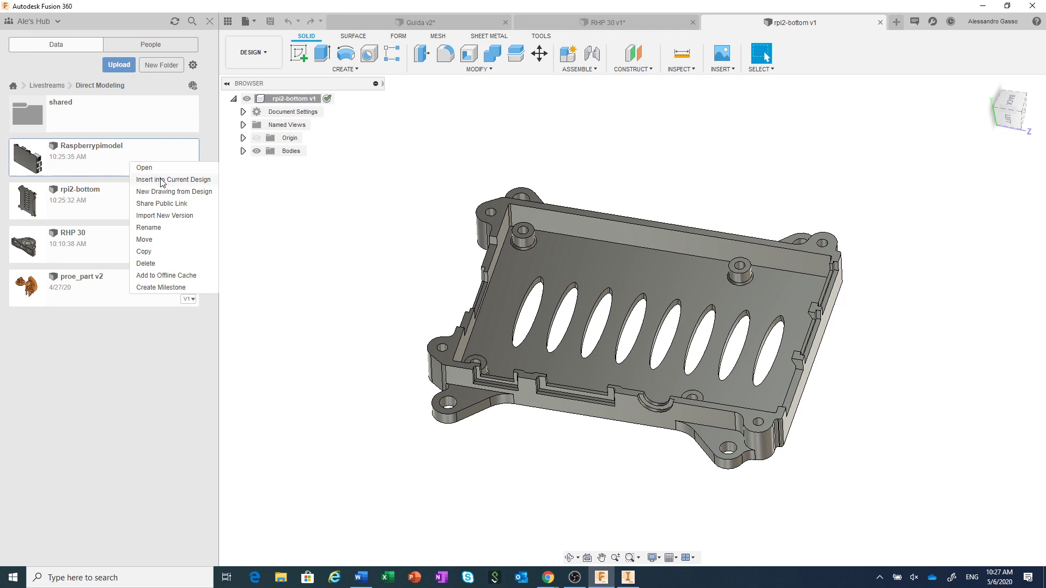
{"action": "left_click", "coordinate": [162, 180]}
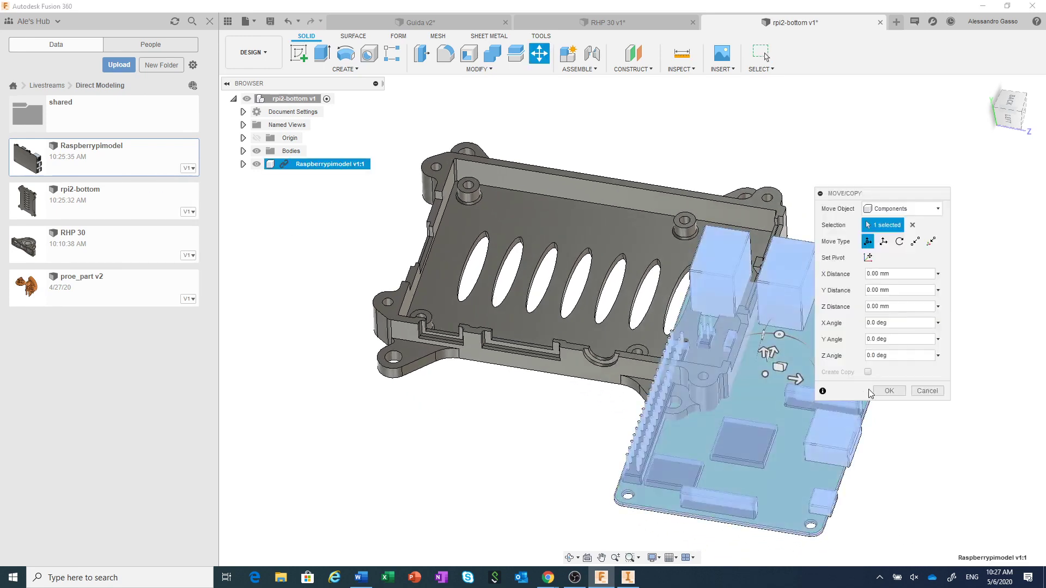
{"action": "left_click", "coordinate": [886, 391]}
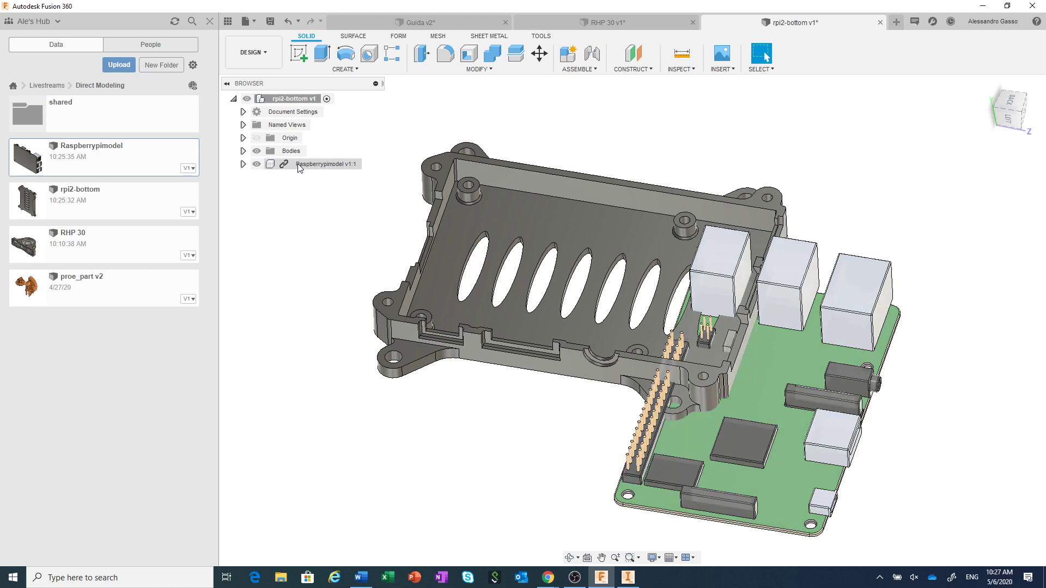
Step: Convert the case's Body1 into Component1:1 with Create Components from Bodies, then recentre the view
{"action": "left_click", "coordinate": [243, 151]}
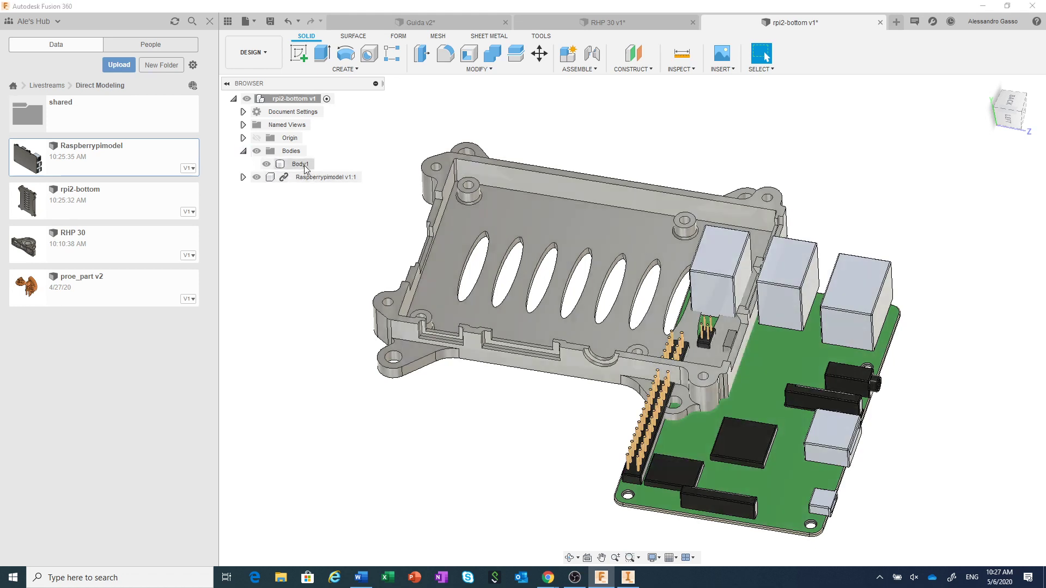
{"action": "left_click", "coordinate": [303, 169]}
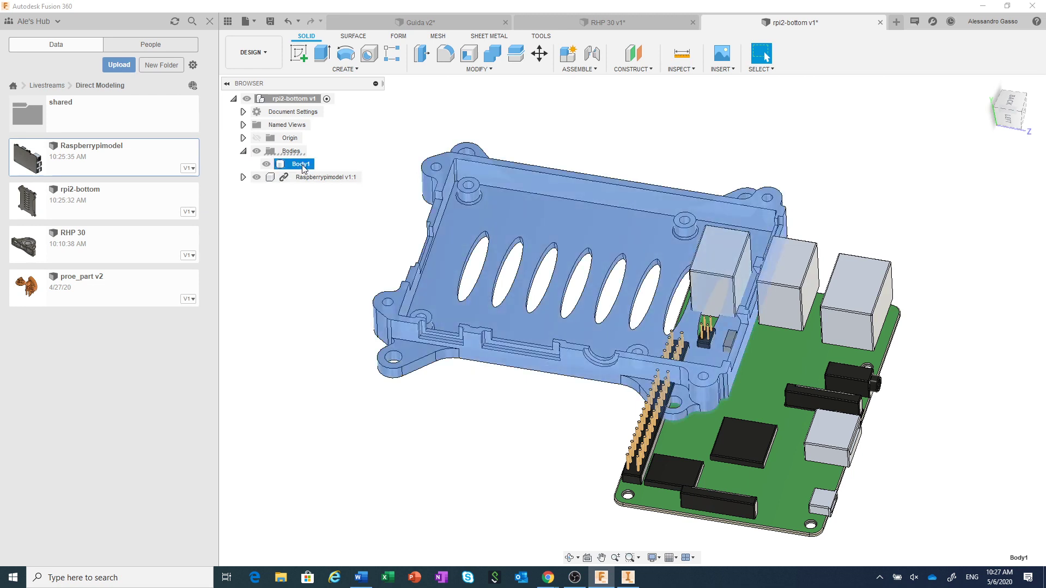
{"action": "right_click", "coordinate": [303, 169]}
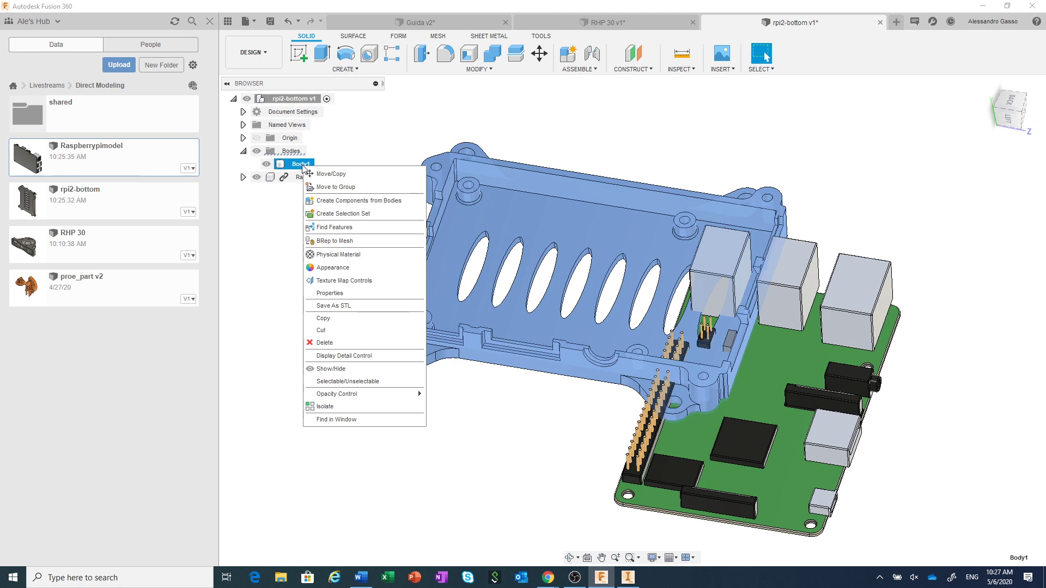
{"action": "left_click", "coordinate": [359, 201]}
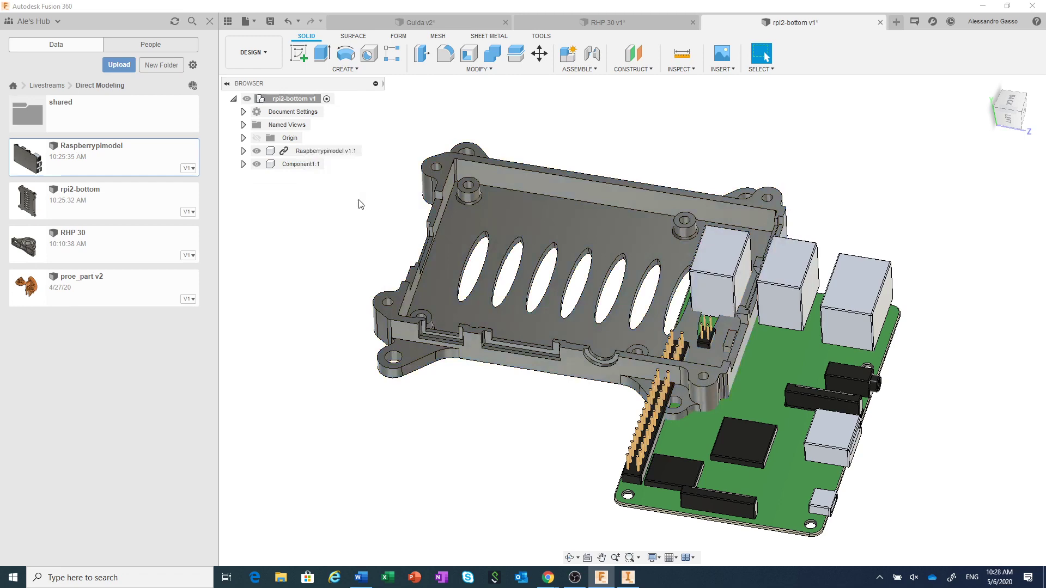
{"action": "scroll", "coordinate": [597, 407], "scroll_direction": "down", "scroll_amount": 1}
{"action": "middle_click_drag", "start_coordinate": [598, 408], "coordinate": [632, 370]}
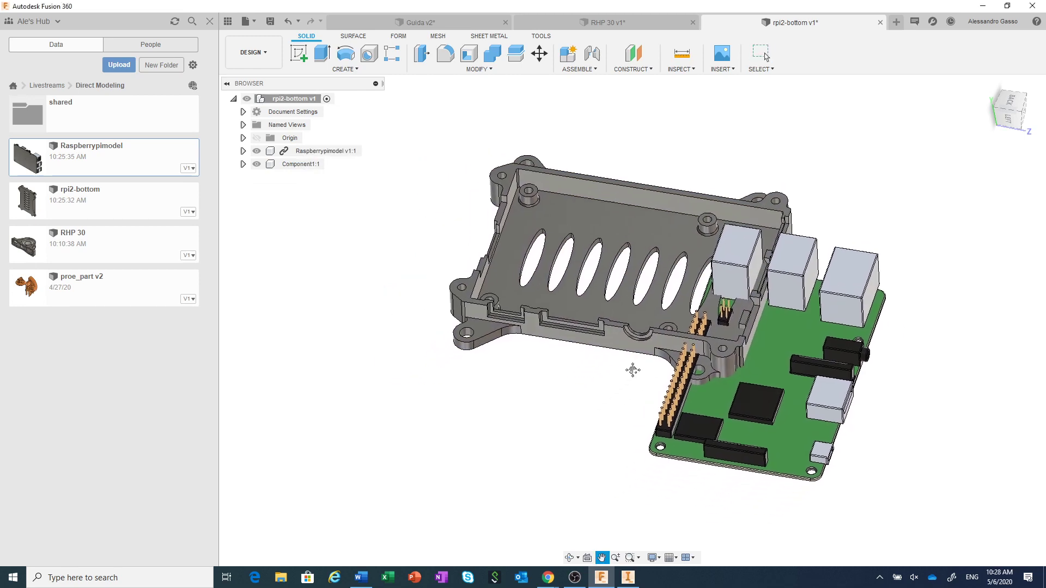
{"action": "scroll", "coordinate": [633, 408], "scroll_direction": "up", "scroll_amount": 2}
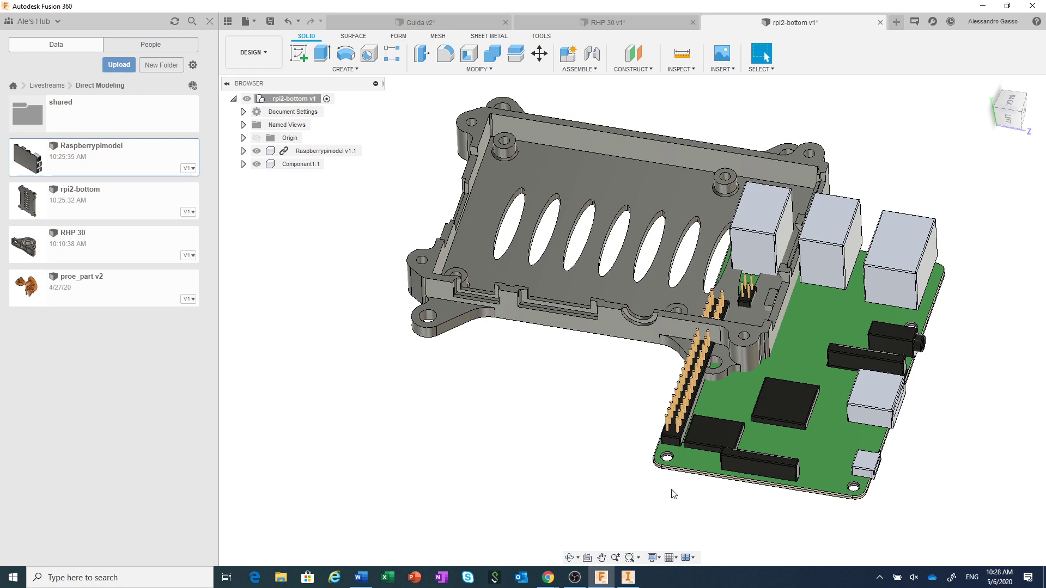
Step: Start a joint and snap its first point to the board's mounting hole
{"action": "scroll", "coordinate": [674, 489], "scroll_direction": "up", "scroll_amount": 2}
{"action": "scroll", "coordinate": [677, 489], "scroll_direction": "up", "scroll_amount": 2}
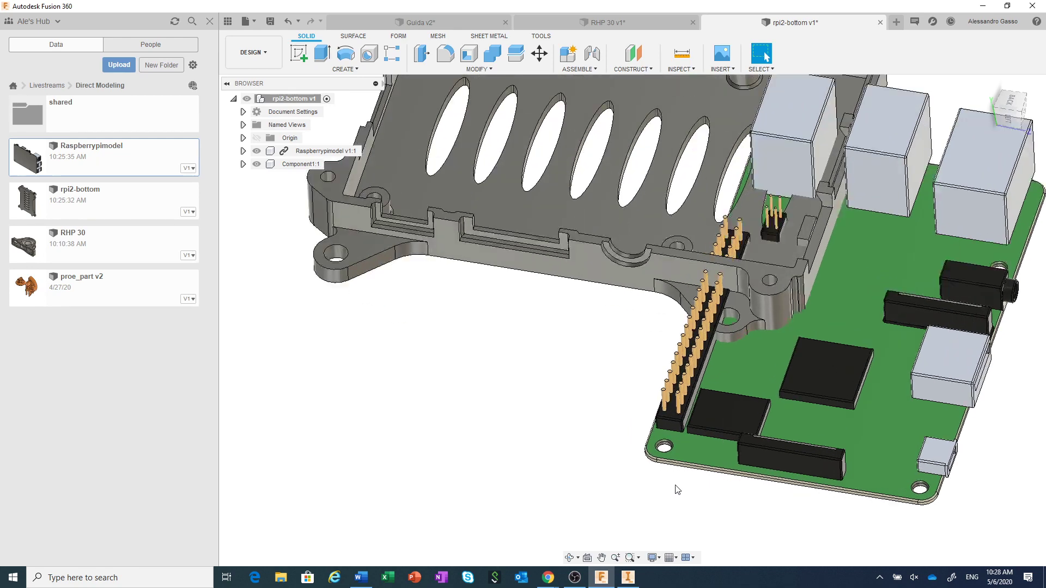
{"action": "left_click", "coordinate": [597, 53]}
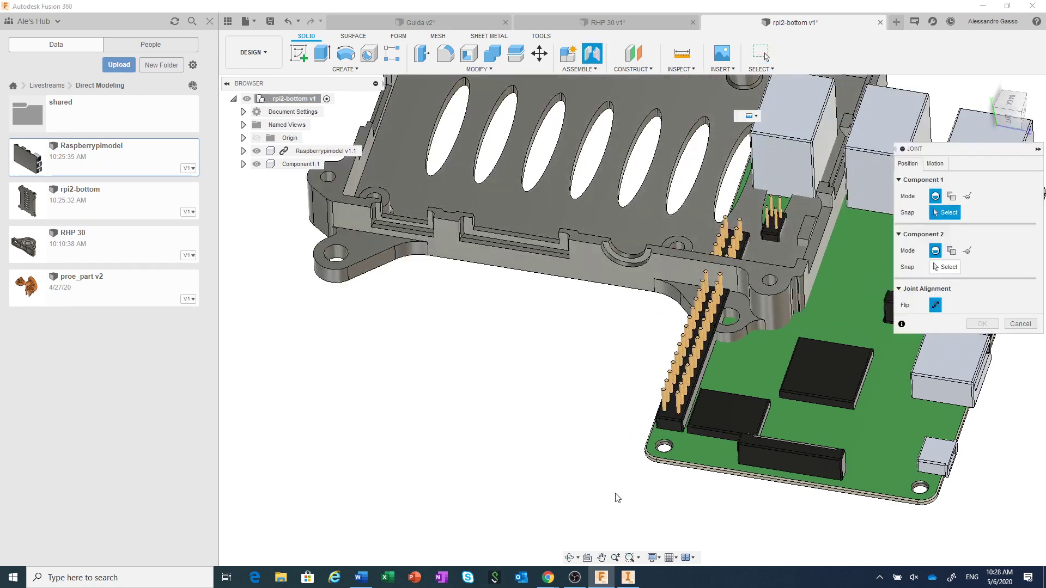
{"action": "scroll", "coordinate": [643, 495], "scroll_direction": "up", "scroll_amount": 2}
{"action": "scroll", "coordinate": [670, 492], "scroll_direction": "up", "scroll_amount": 3}
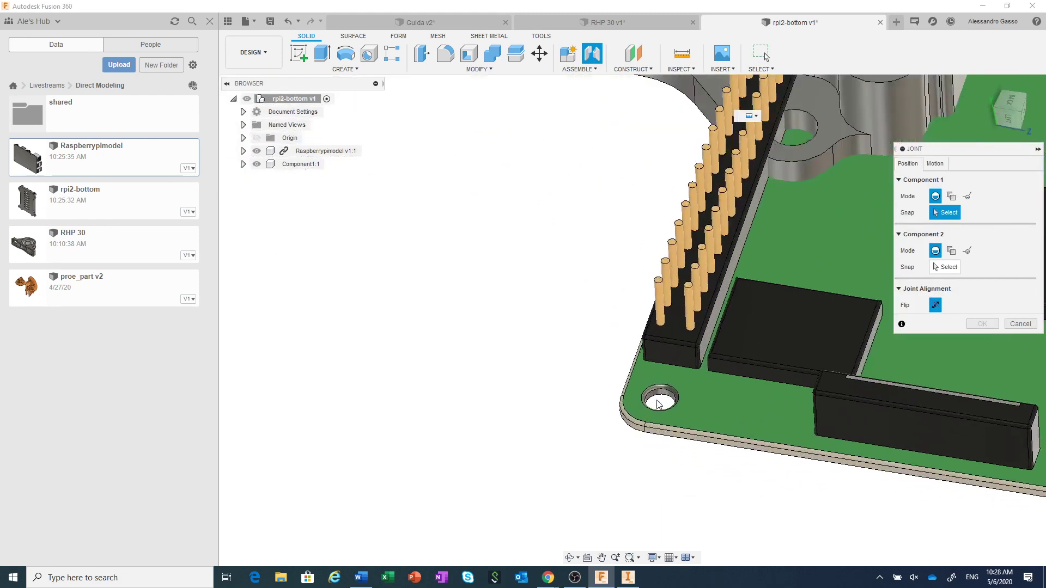
{"action": "left_click", "coordinate": [659, 403]}
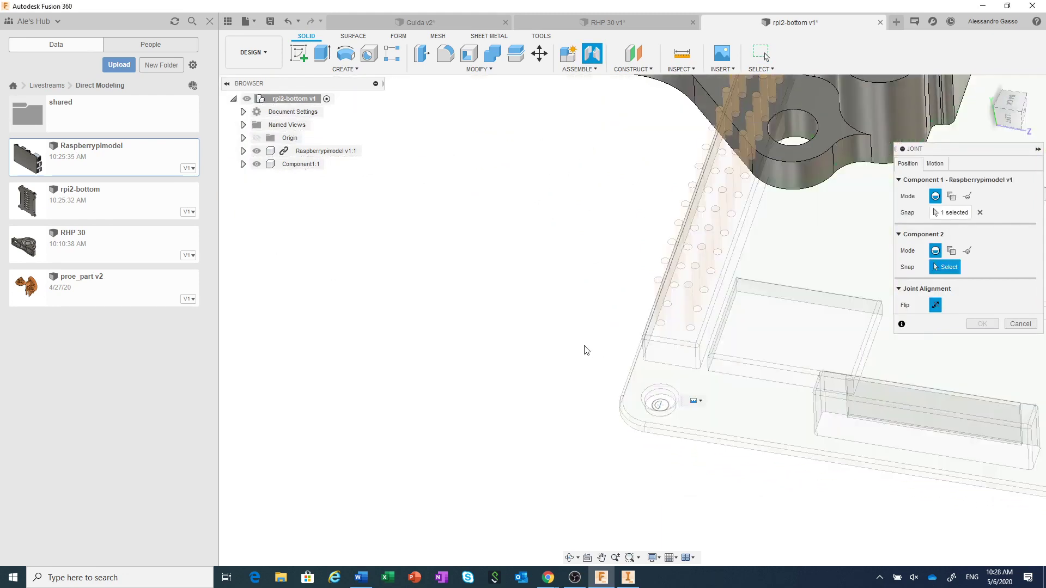
{"action": "scroll", "coordinate": [573, 345], "scroll_direction": "down", "scroll_amount": 2}
{"action": "scroll", "coordinate": [574, 343], "scroll_direction": "down", "scroll_amount": 3}
{"action": "scroll", "coordinate": [534, 324], "scroll_direction": "down", "scroll_amount": 2}
{"action": "middle_click_drag", "start_coordinate": [496, 306], "coordinate": [586, 446]}
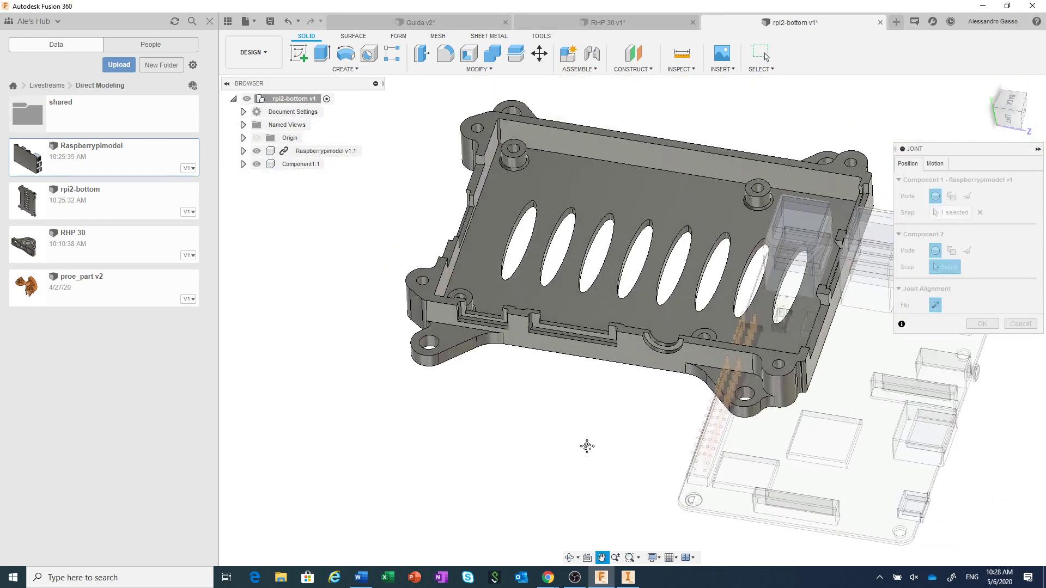
Step: Snap the board onto the case's mounting boss and set the joint motion to Revolute
{"action": "scroll", "coordinate": [560, 204], "scroll_direction": "up", "scroll_amount": 2}
{"action": "scroll", "coordinate": [561, 203], "scroll_direction": "up", "scroll_amount": 2}
{"action": "scroll", "coordinate": [546, 201], "scroll_direction": "up", "scroll_amount": 2}
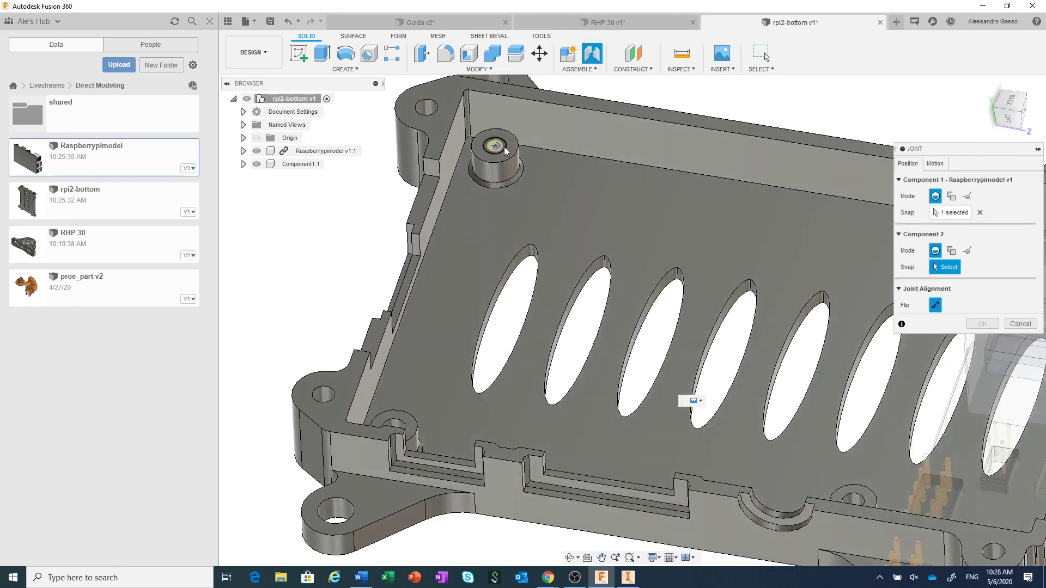
{"action": "left_click", "coordinate": [504, 147]}
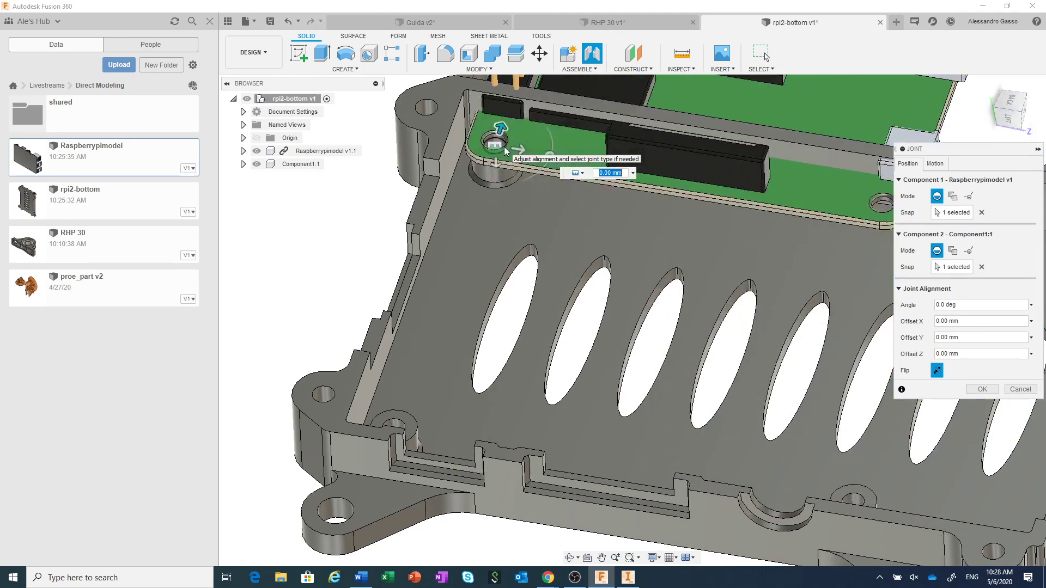
{"action": "scroll", "coordinate": [523, 272], "scroll_direction": "down", "scroll_amount": 2}
{"action": "scroll", "coordinate": [507, 272], "scroll_direction": "down", "scroll_amount": 2}
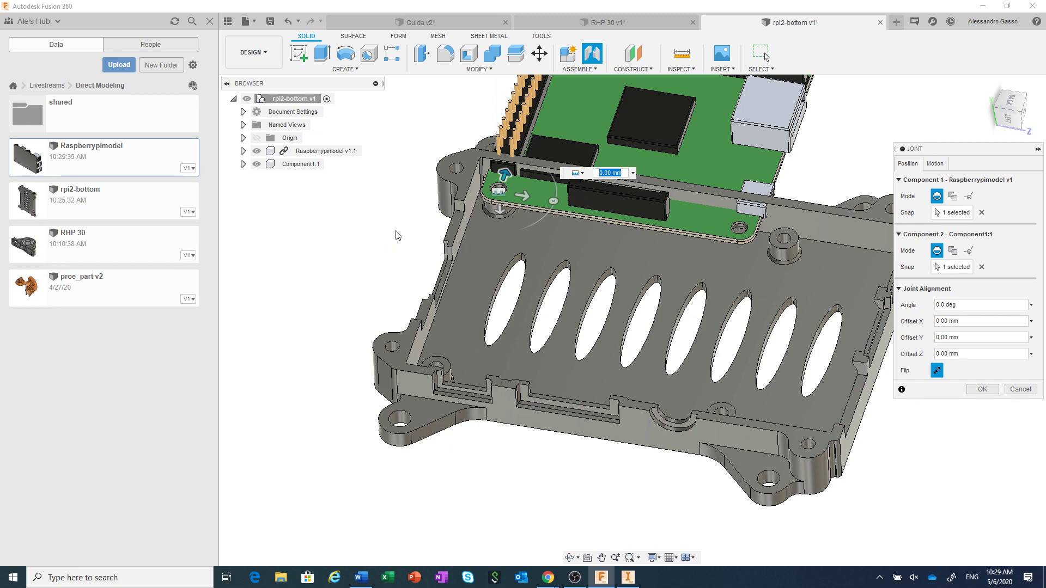
{"action": "left_click", "coordinate": [934, 164]}
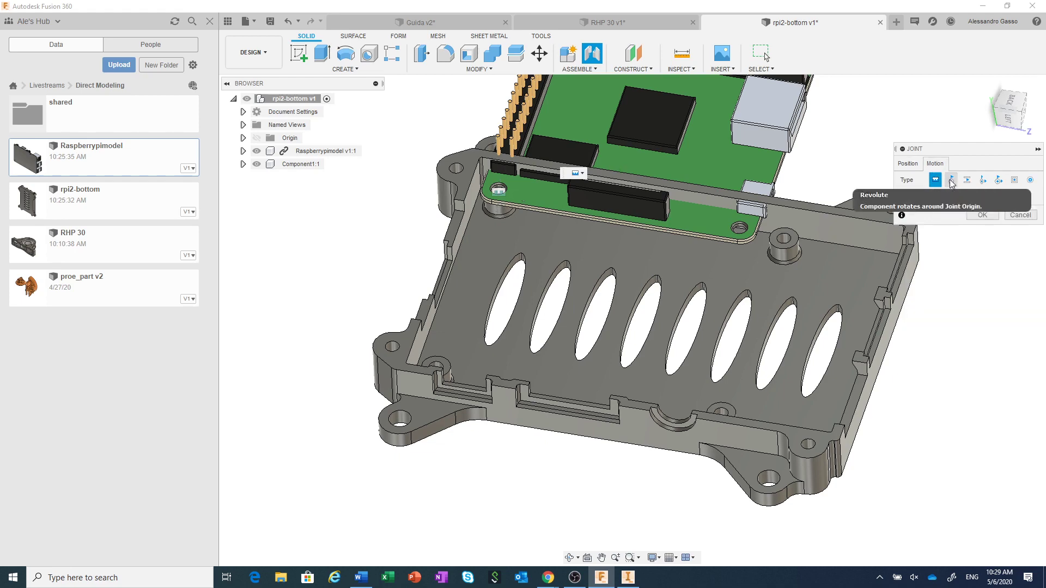
{"action": "left_click", "coordinate": [951, 180]}
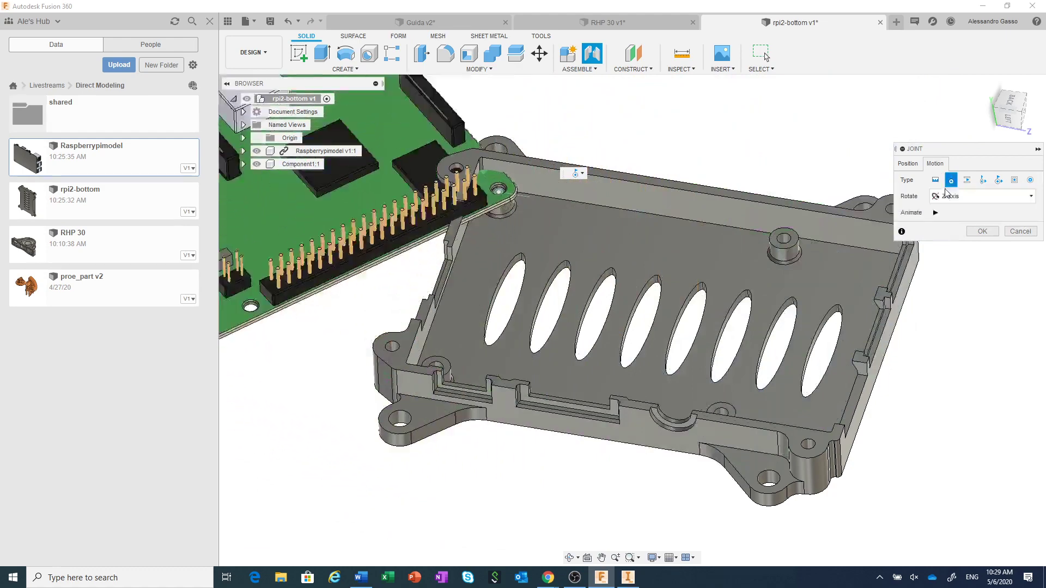
Step: Confirm the first revolute joint between the board and the case
{"action": "left_click", "coordinate": [981, 232]}
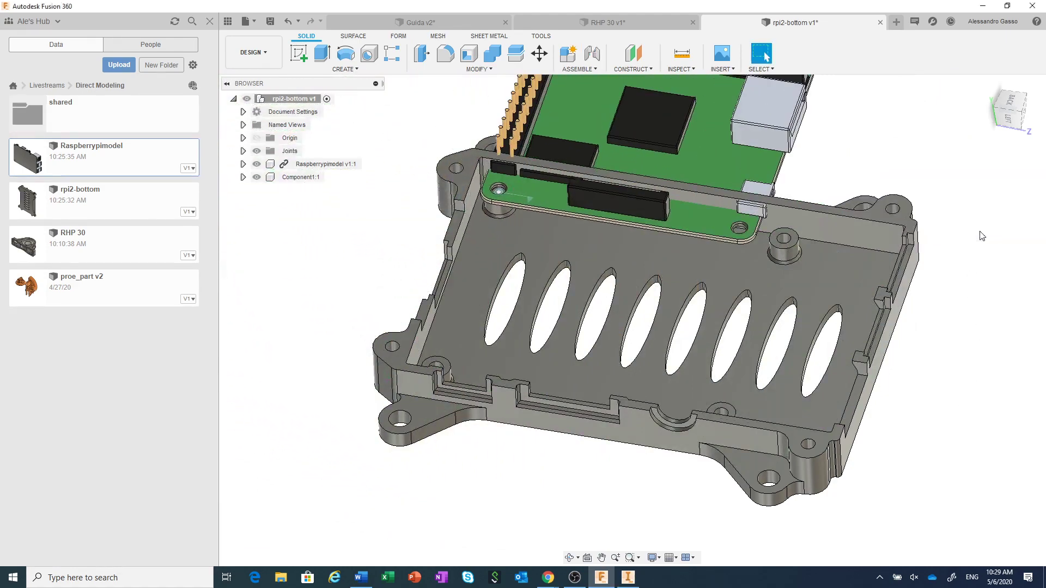
{"action": "scroll", "coordinate": [743, 243], "scroll_direction": "up", "scroll_amount": 2}
{"action": "scroll", "coordinate": [742, 243], "scroll_direction": "up", "scroll_amount": 2}
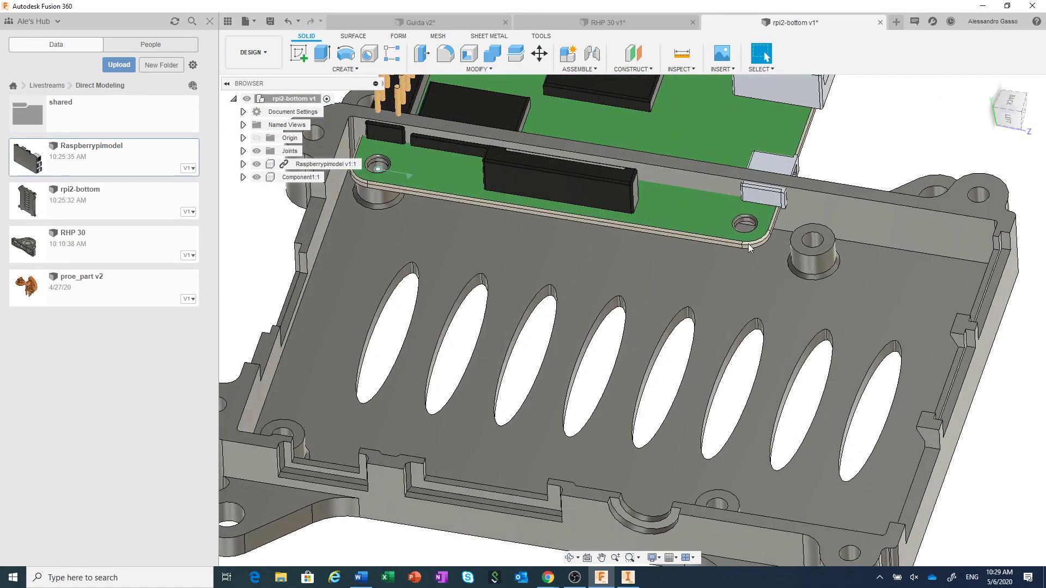
{"action": "scroll", "coordinate": [743, 243], "scroll_direction": "up", "scroll_amount": 1}
Step: Repeat the joint, snapping a board mounting hole onto the case's matching corner hole, and accept the warning
{"action": "right_click", "coordinate": [869, 127]}
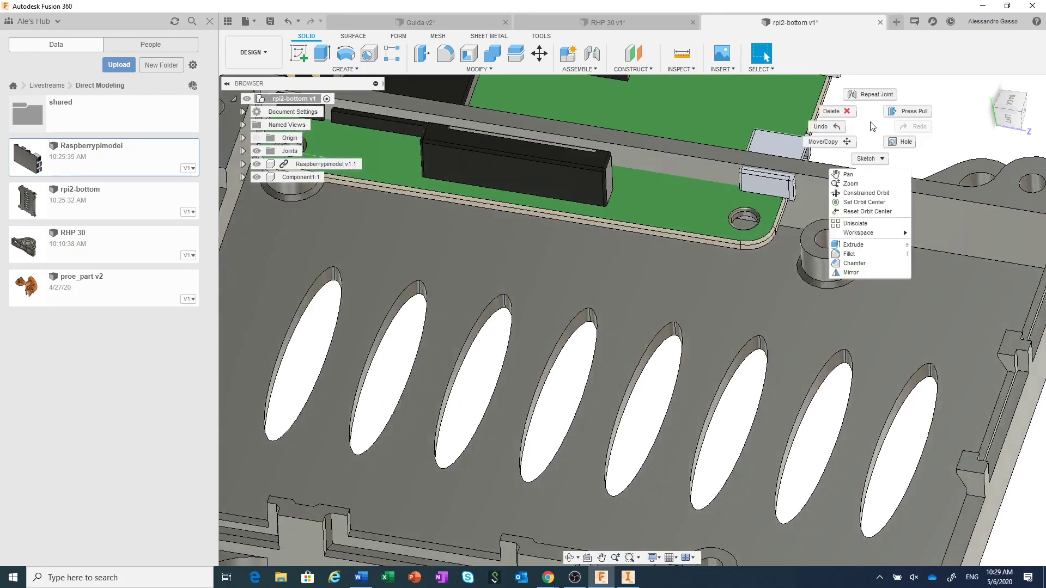
{"action": "left_click", "coordinate": [868, 93]}
{"action": "scroll", "coordinate": [719, 269], "scroll_direction": "up", "scroll_amount": 2}
{"action": "scroll", "coordinate": [719, 269], "scroll_direction": "up", "scroll_amount": 1}
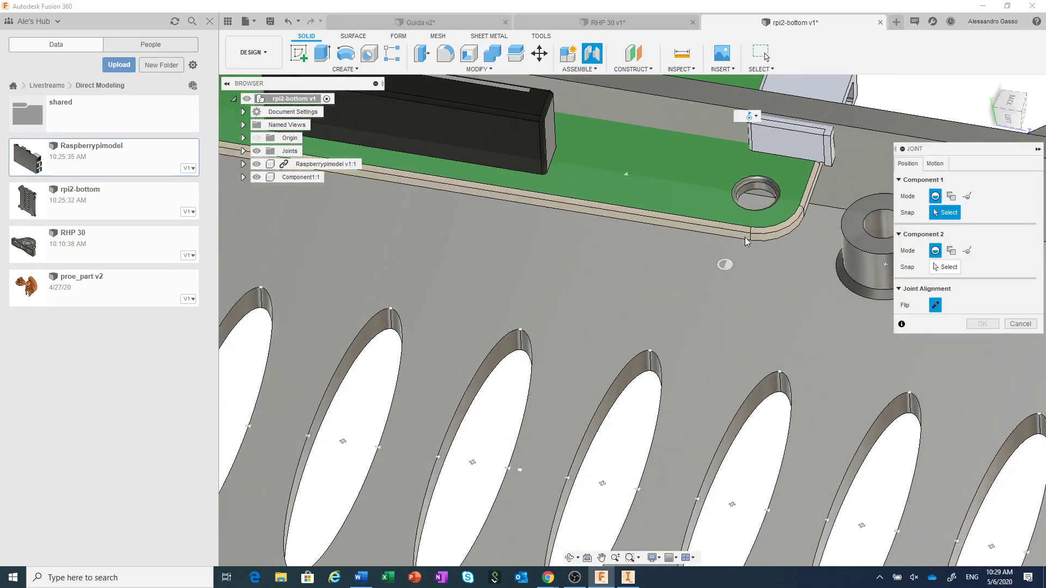
{"action": "left_click", "coordinate": [755, 203]}
{"action": "scroll", "coordinate": [782, 260], "scroll_direction": "down", "scroll_amount": 2}
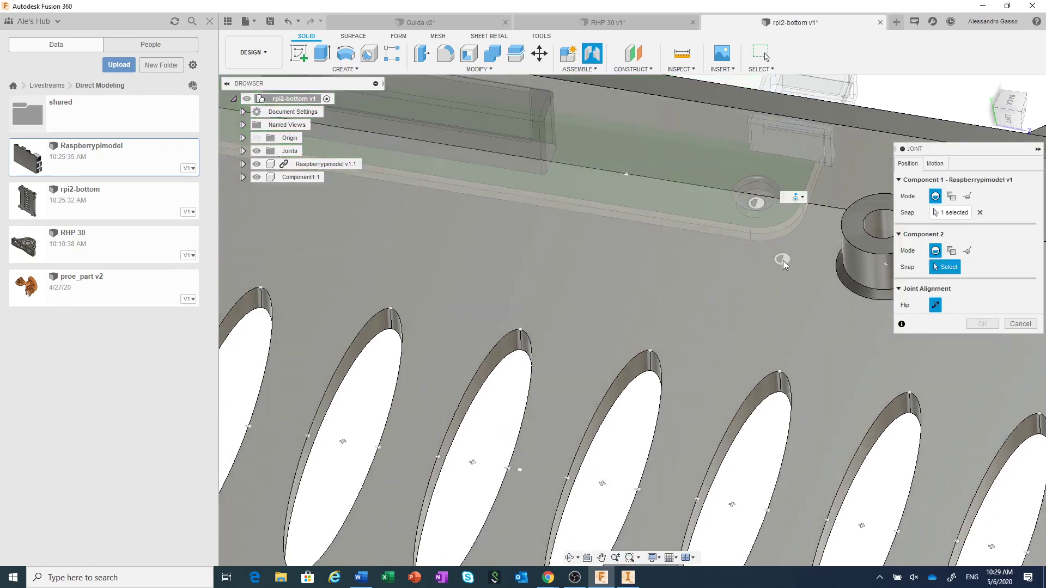
{"action": "scroll", "coordinate": [783, 260], "scroll_direction": "down", "scroll_amount": 2}
{"action": "scroll", "coordinate": [782, 260], "scroll_direction": "down", "scroll_amount": 2}
{"action": "scroll", "coordinate": [533, 342], "scroll_direction": "up", "scroll_amount": 2}
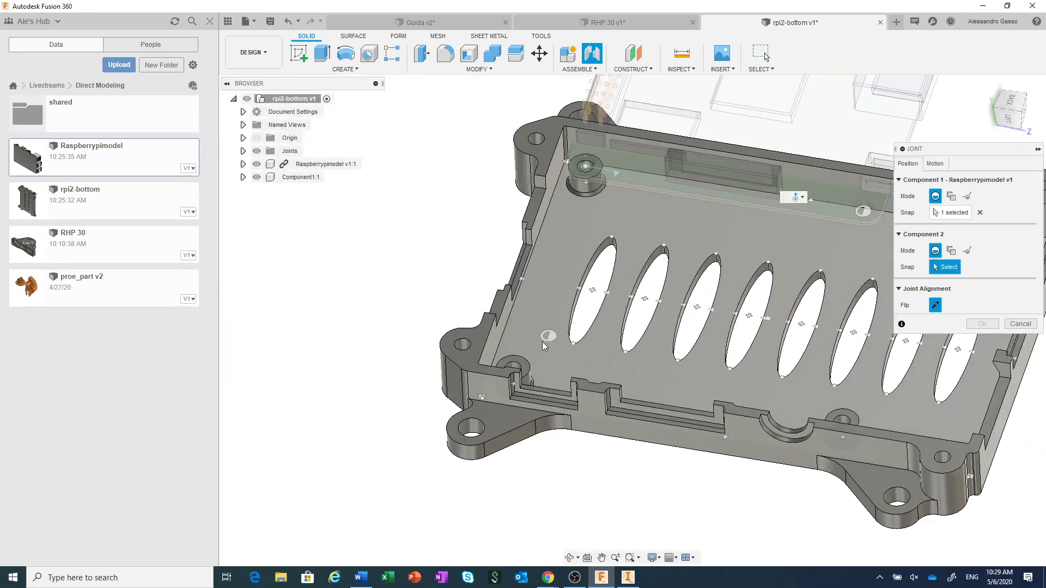
{"action": "scroll", "coordinate": [541, 341], "scroll_direction": "up", "scroll_amount": 2}
{"action": "scroll", "coordinate": [529, 355], "scroll_direction": "up", "scroll_amount": 2}
{"action": "left_click", "coordinate": [515, 370]}
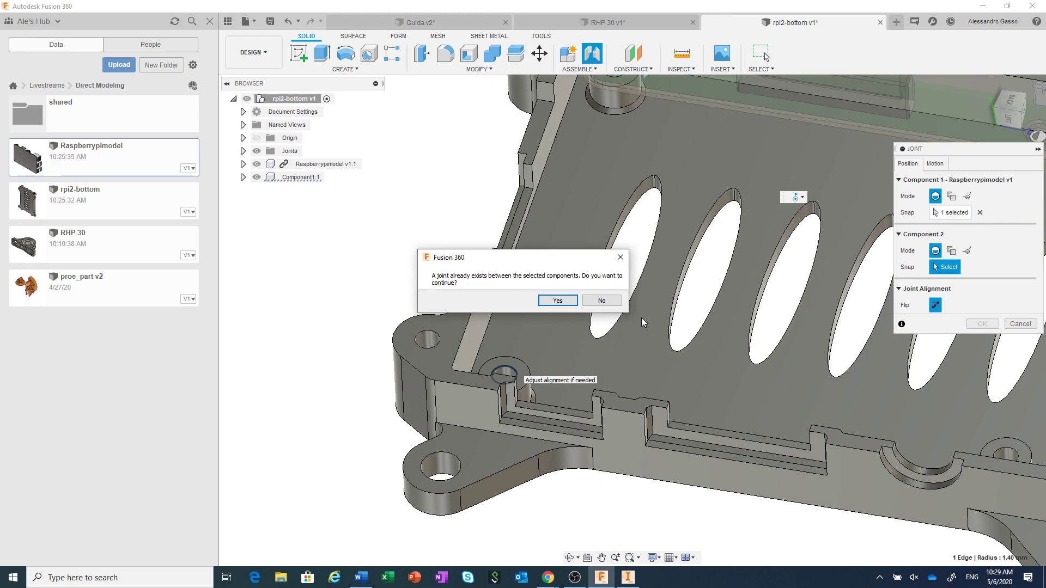
{"action": "left_click", "coordinate": [557, 301]}
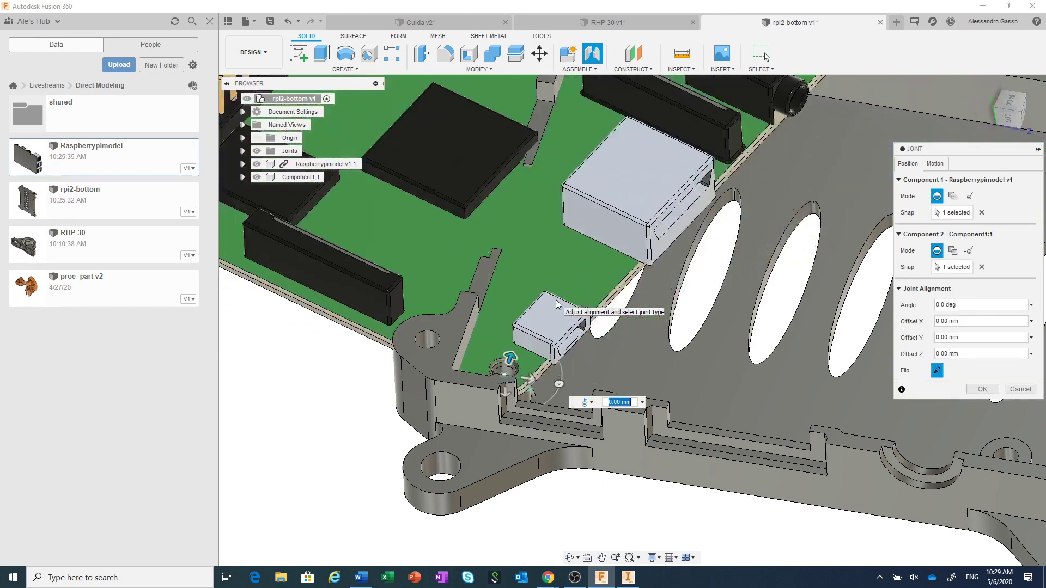
{"action": "middle_click_drag", "start_coordinate": [555, 300], "coordinate": [591, 297], "text": "shift"}
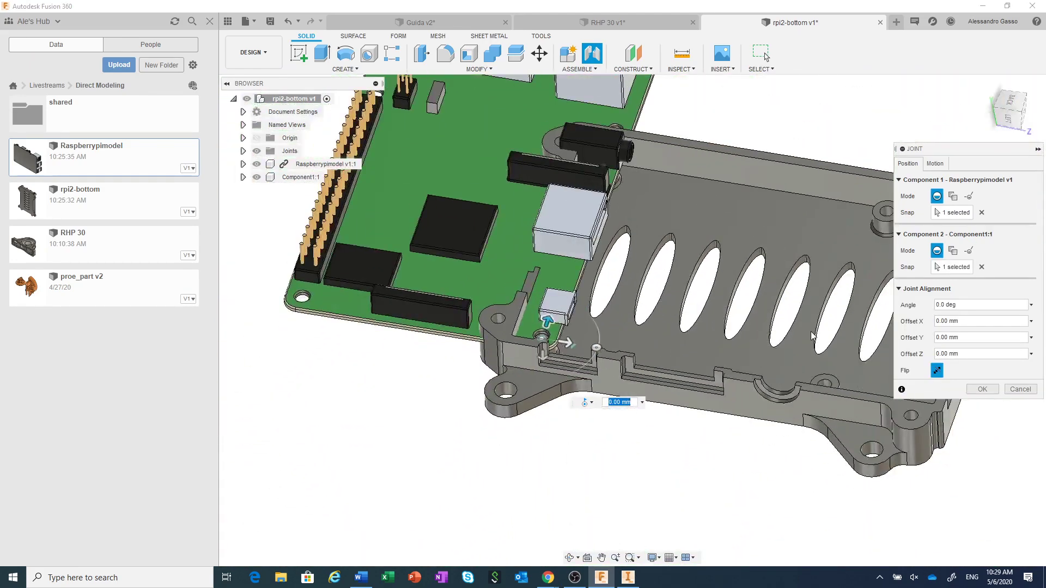
Step: Apply the second joint, then check the seated board from the top and underside
{"action": "left_click", "coordinate": [982, 388]}
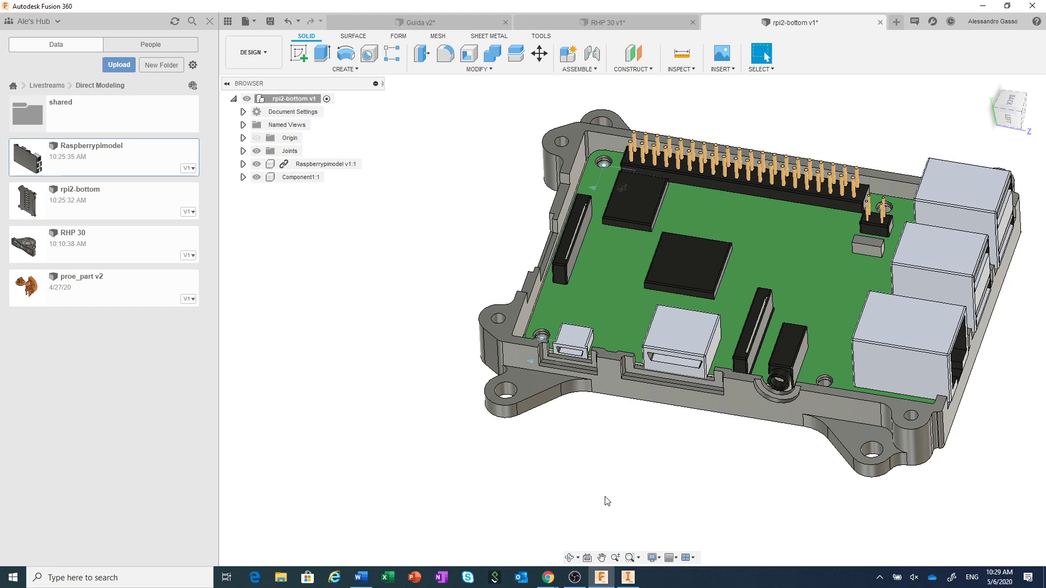
{"action": "scroll", "coordinate": [607, 501], "scroll_direction": "down", "scroll_amount": 1}
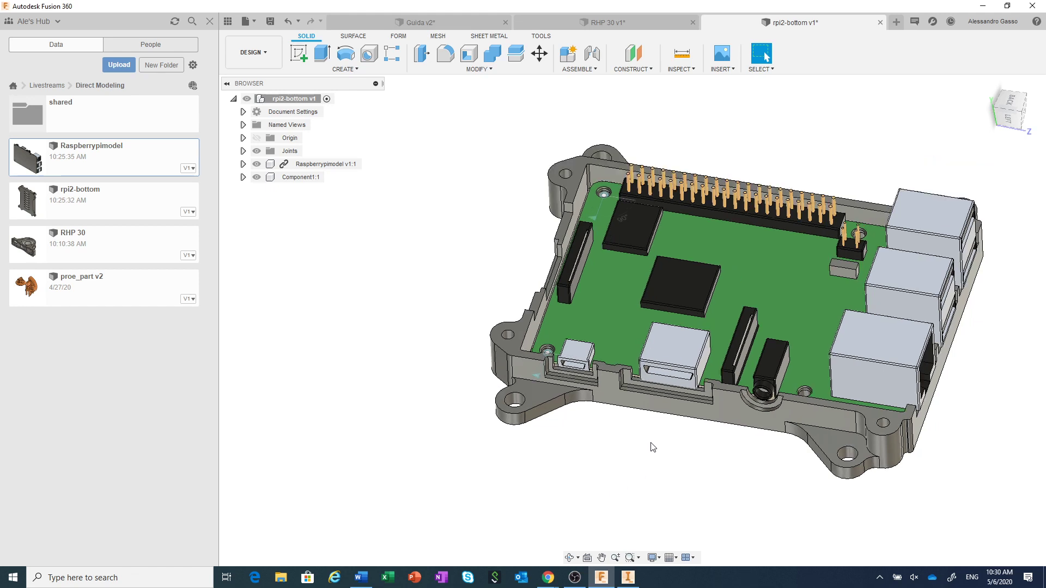
{"action": "middle_click_drag", "start_coordinate": [648, 439], "coordinate": [638, 469]}
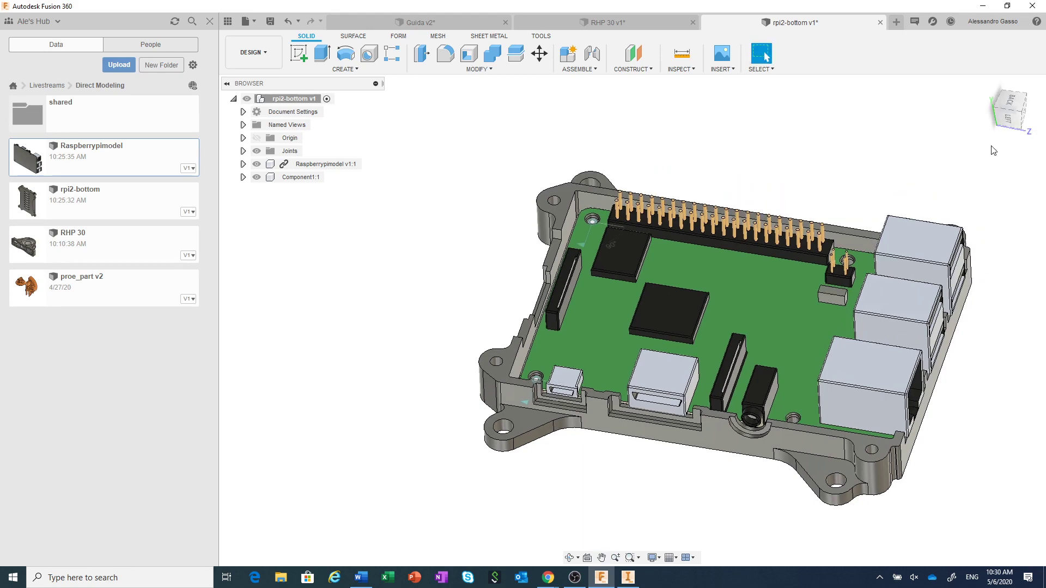
{"action": "left_click", "coordinate": [1012, 101]}
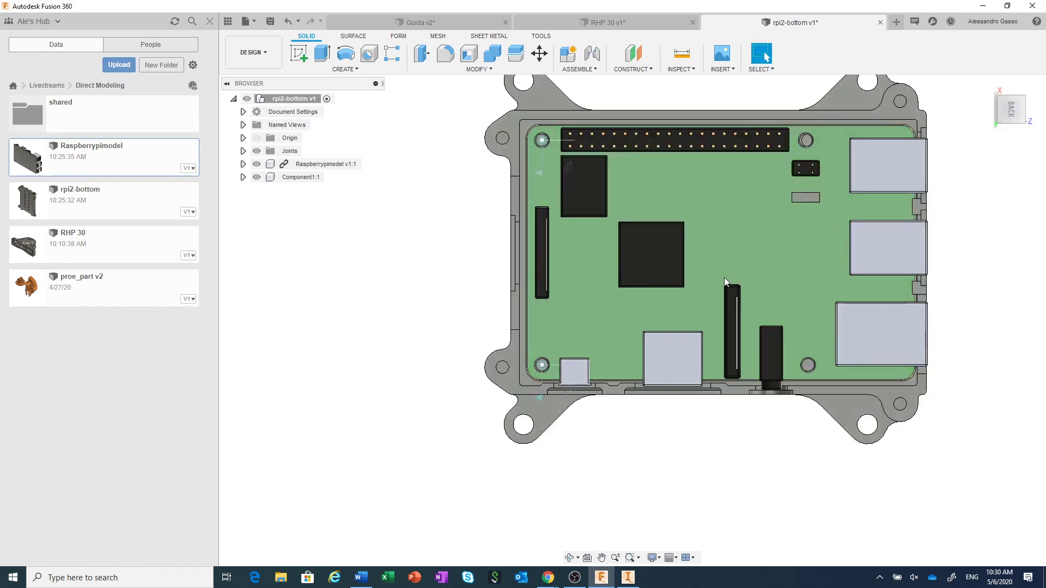
{"action": "scroll", "coordinate": [662, 301], "scroll_direction": "up", "scroll_amount": 2}
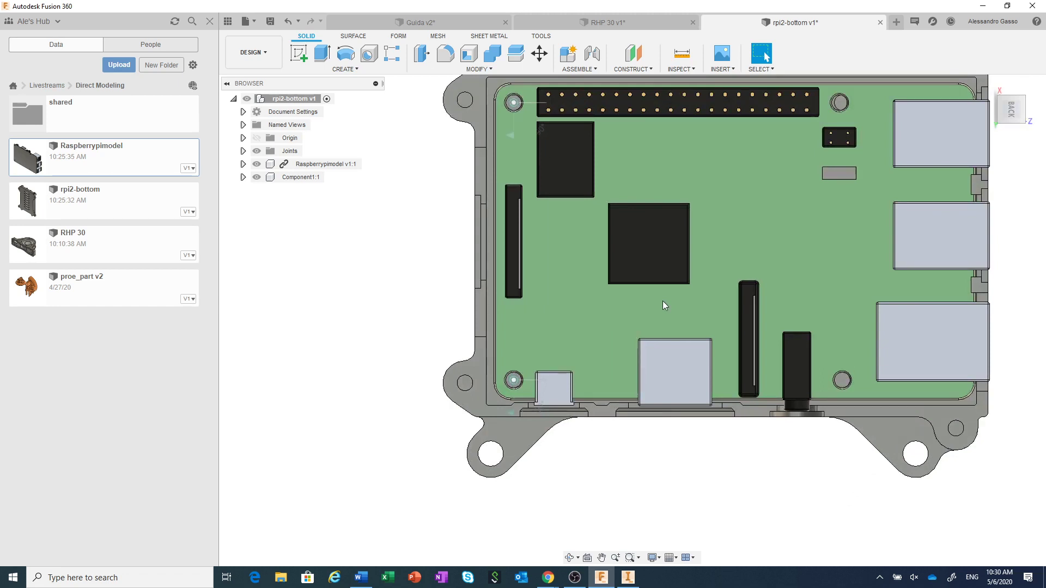
{"action": "scroll", "coordinate": [642, 253], "scroll_direction": "up", "scroll_amount": 2}
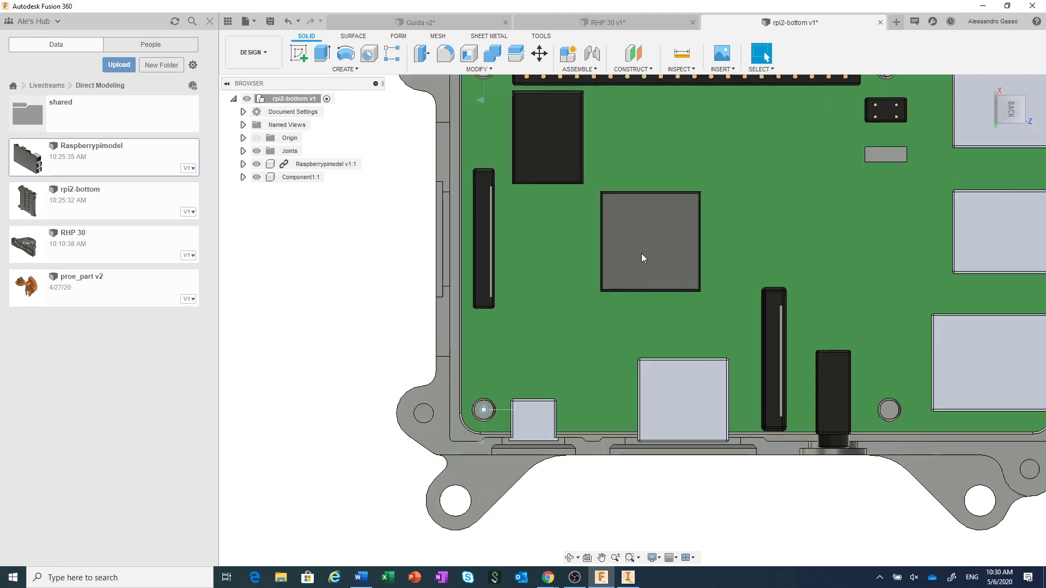
{"action": "scroll", "coordinate": [642, 253], "scroll_direction": "down", "scroll_amount": 2}
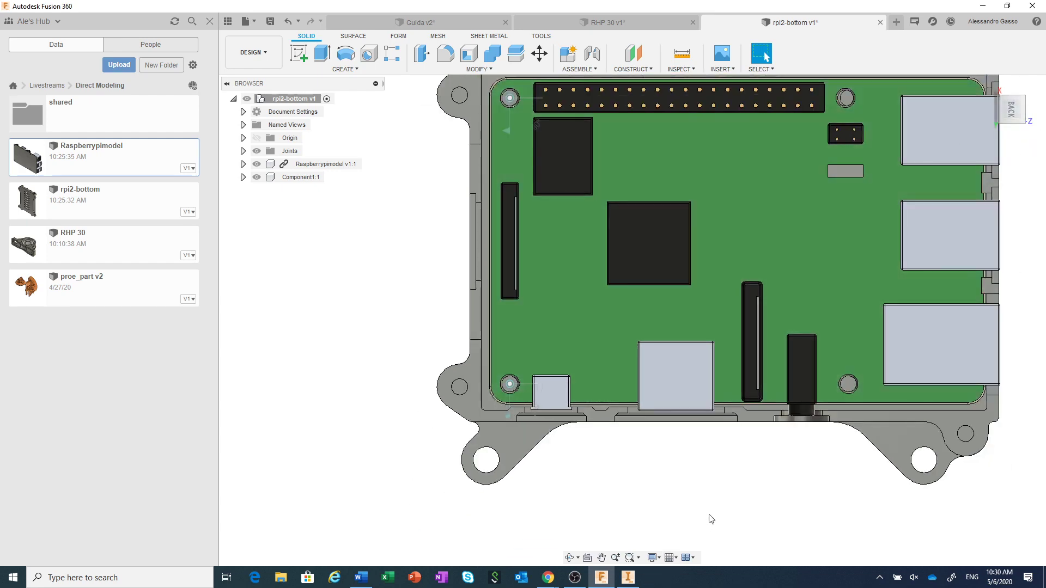
{"action": "middle_click_drag", "start_coordinate": [722, 493], "coordinate": [711, 431], "text": "shift"}
{"action": "mouse_move", "coordinate": [708, 407]}
{"action": "left_mouse_down"}
{"action": "mouse_move", "coordinate": [792, 401]}
{"action": "mouse_move", "coordinate": [882, 416]}
{"action": "mouse_move", "coordinate": [867, 485]}
{"action": "left_mouse_up"}
{"action": "key", "text": "Escape"}
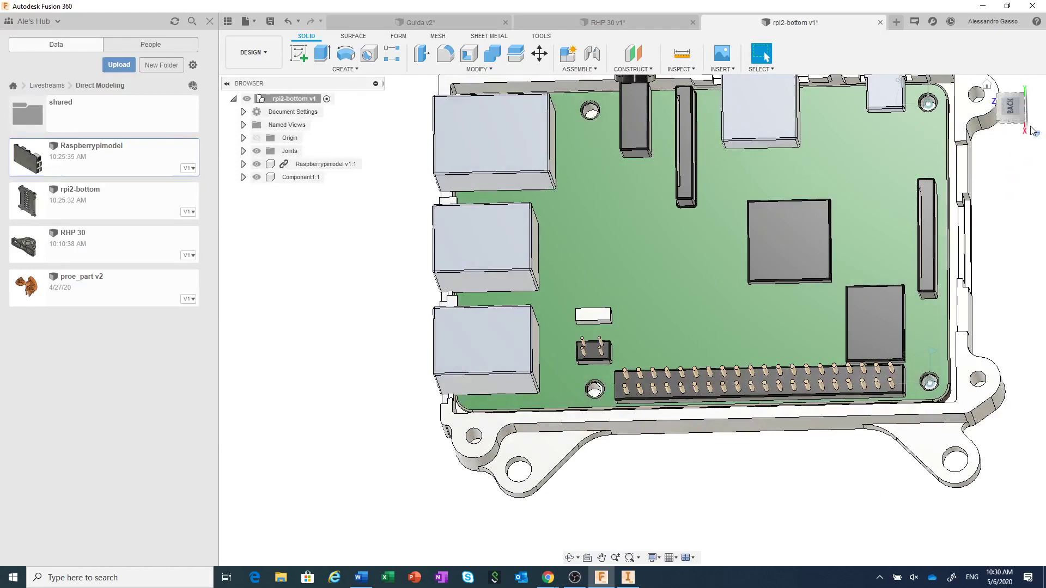
Step: Check the board's fit from the back and angled back-right views, panning the whole case into view
{"action": "left_click", "coordinate": [1005, 115]}
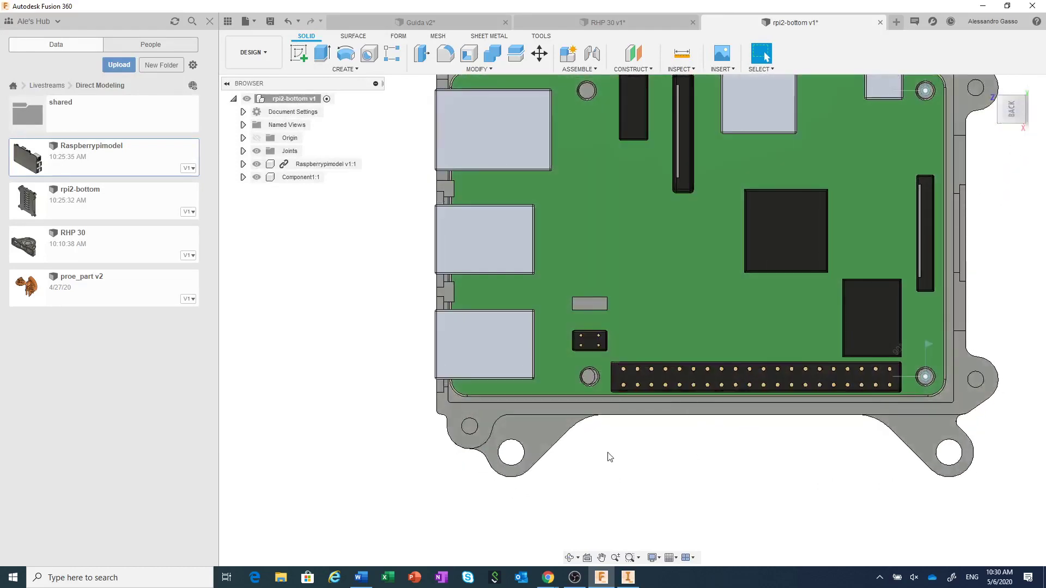
{"action": "scroll", "coordinate": [606, 436], "scroll_direction": "up", "scroll_amount": 2}
{"action": "scroll", "coordinate": [601, 389], "scroll_direction": "up", "scroll_amount": 2}
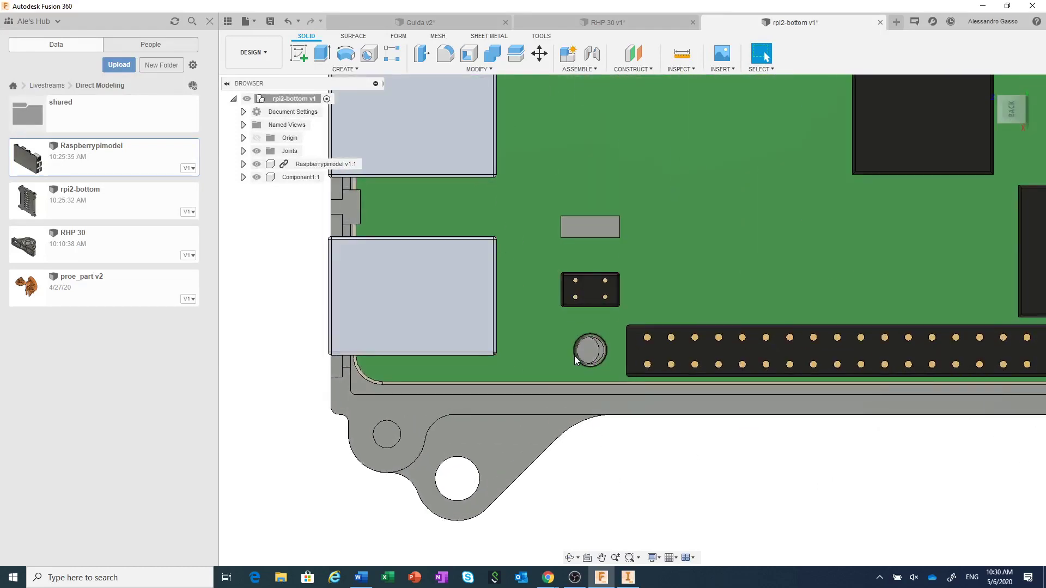
{"action": "scroll", "coordinate": [623, 418], "scroll_direction": "down", "scroll_amount": 1}
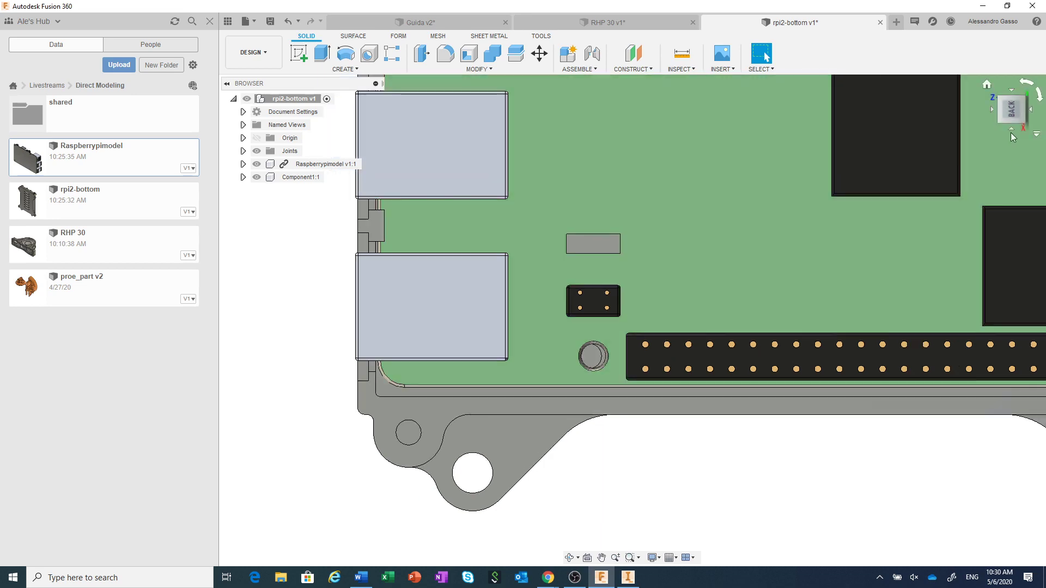
{"action": "left_click", "coordinate": [1010, 121]}
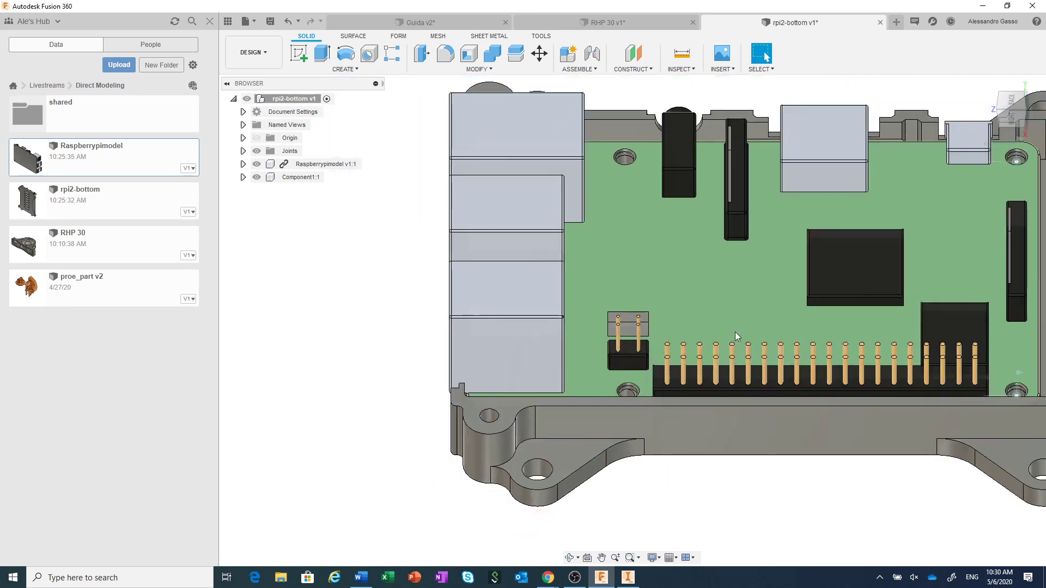
{"action": "middle_click_drag", "start_coordinate": [734, 332], "coordinate": [608, 331]}
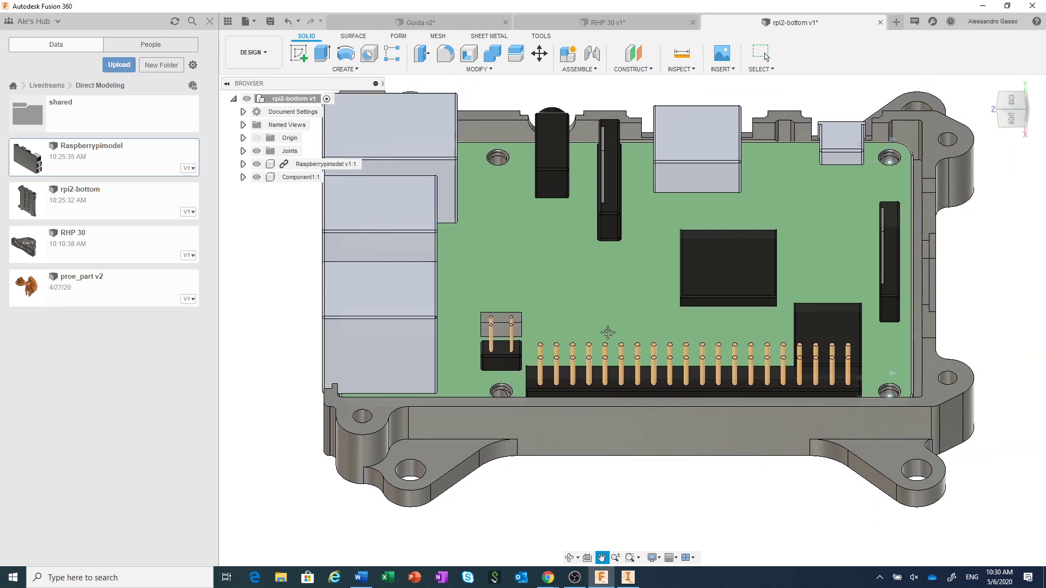
Step: Create a Section Analysis on the case face, offset to -6.846 mm through the board
{"action": "left_click", "coordinate": [685, 69]}
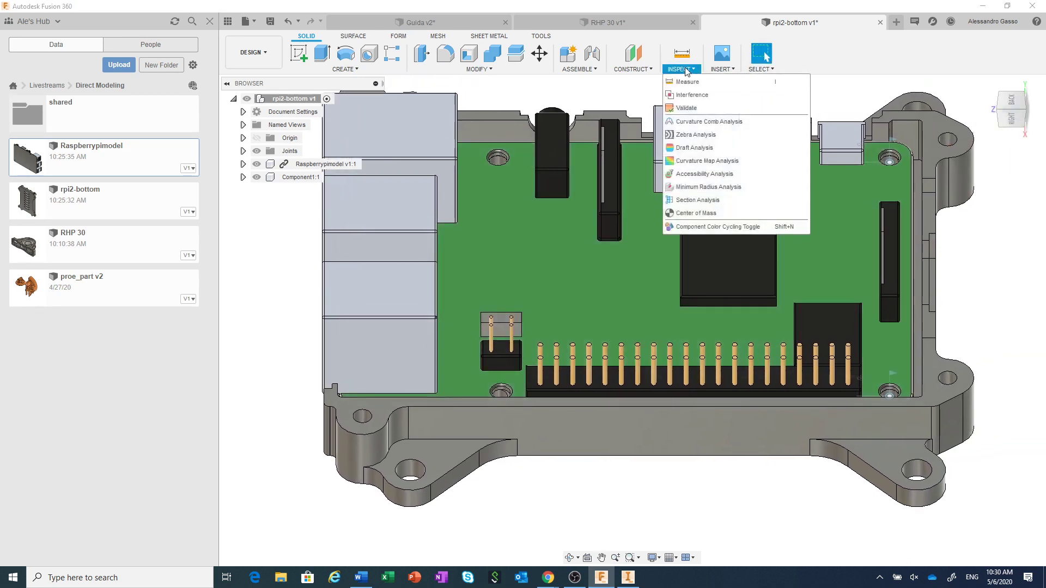
{"action": "left_click", "coordinate": [690, 201]}
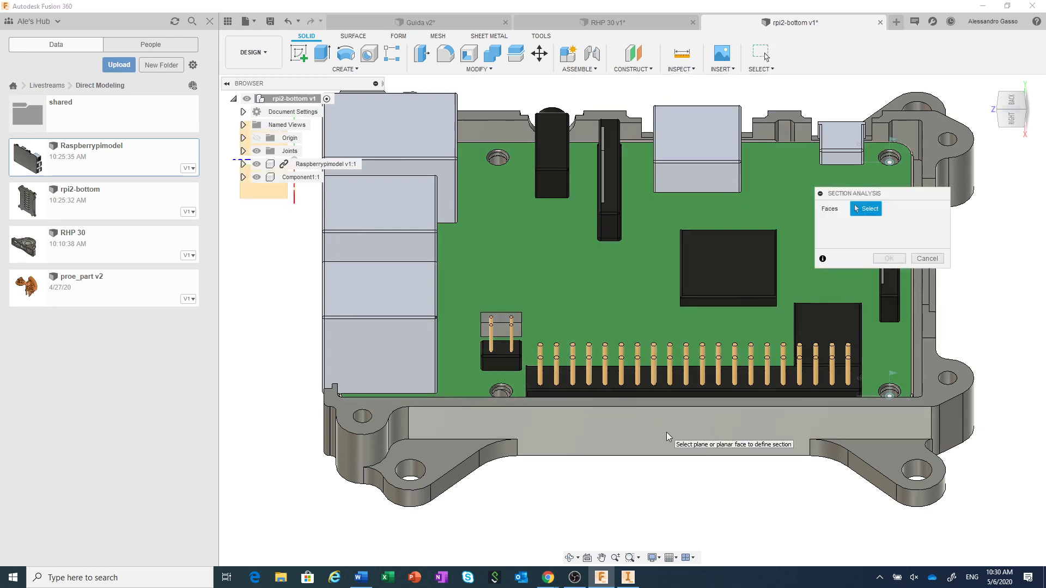
{"action": "left_click", "coordinate": [665, 433]}
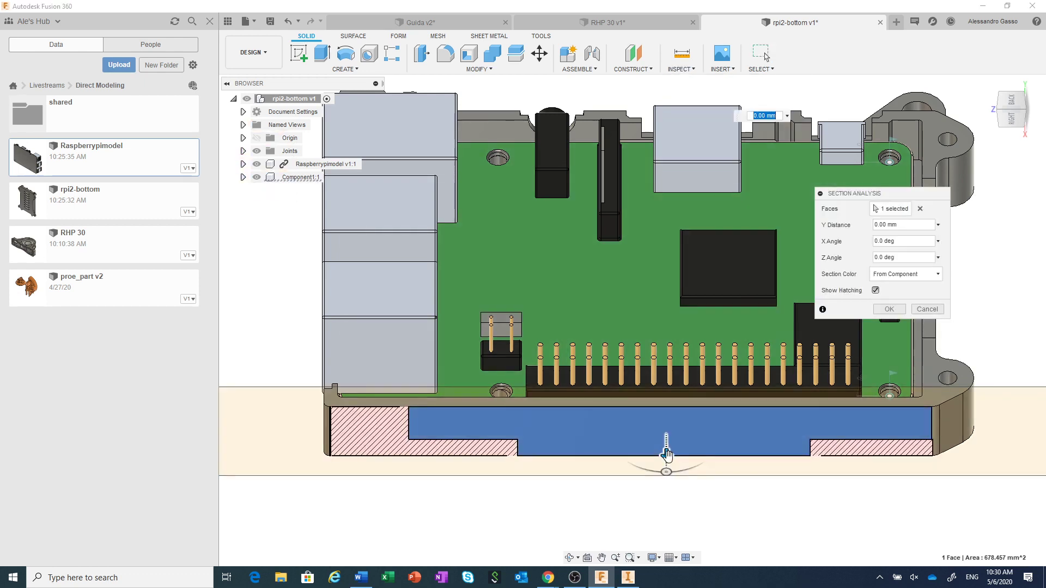
{"action": "left_click_drag", "start_coordinate": [666, 453], "coordinate": [669, 425]}
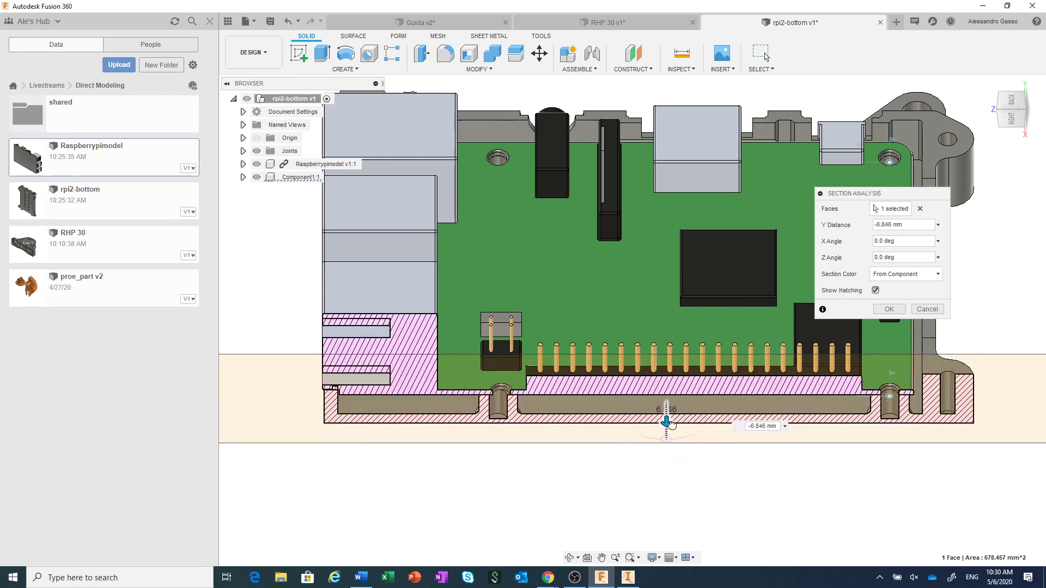
{"action": "left_click", "coordinate": [884, 308]}
Step: Zoom in on the section cut to inspect the board resting on the mounting standoff
{"action": "scroll", "coordinate": [504, 430], "scroll_direction": "up", "scroll_amount": 1}
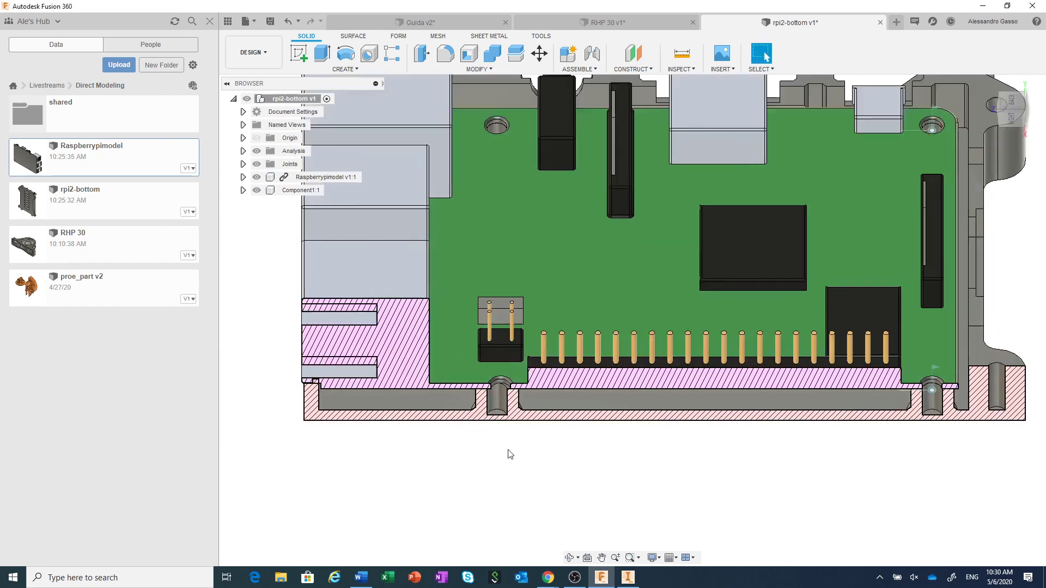
{"action": "scroll", "coordinate": [501, 422], "scroll_direction": "up", "scroll_amount": 2}
{"action": "scroll", "coordinate": [500, 420], "scroll_direction": "up", "scroll_amount": 2}
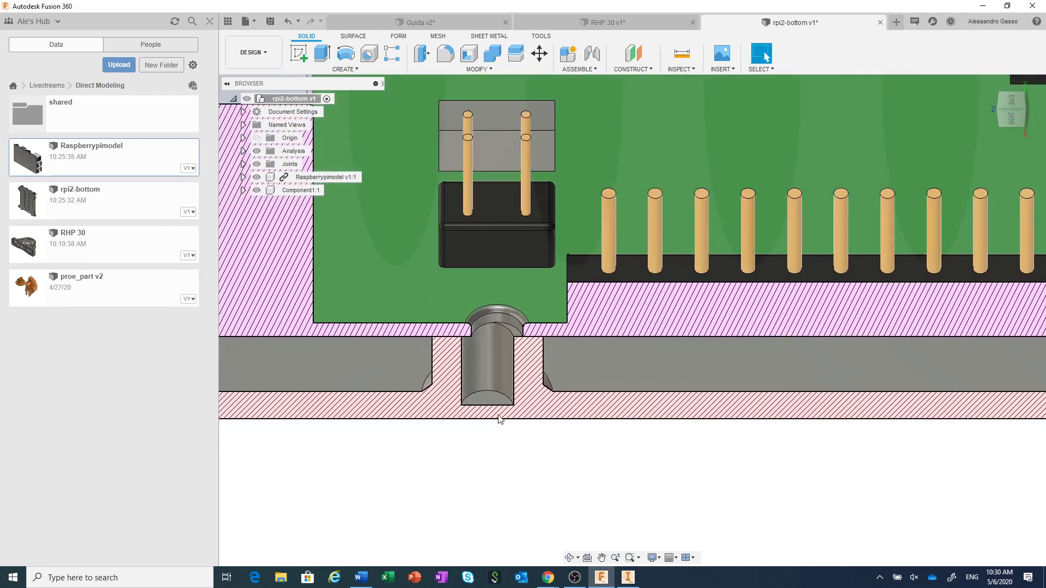
{"action": "scroll", "coordinate": [500, 419], "scroll_direction": "up", "scroll_amount": 1}
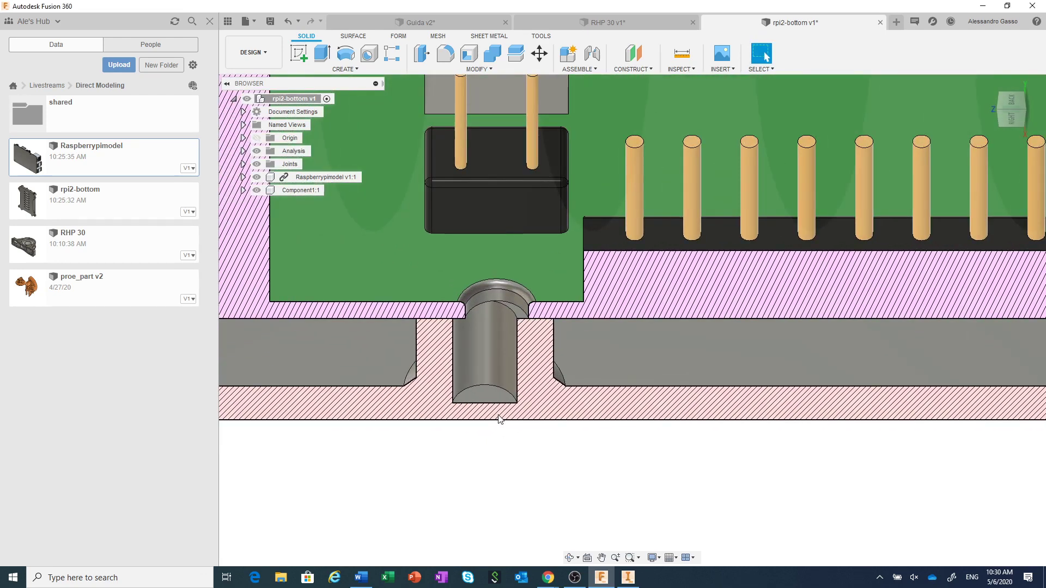
{"action": "scroll", "coordinate": [500, 419], "scroll_direction": "down", "scroll_amount": 1}
{"action": "scroll", "coordinate": [500, 419], "scroll_direction": "down", "scroll_amount": 1}
{"action": "scroll", "coordinate": [500, 420], "scroll_direction": "down", "scroll_amount": 1}
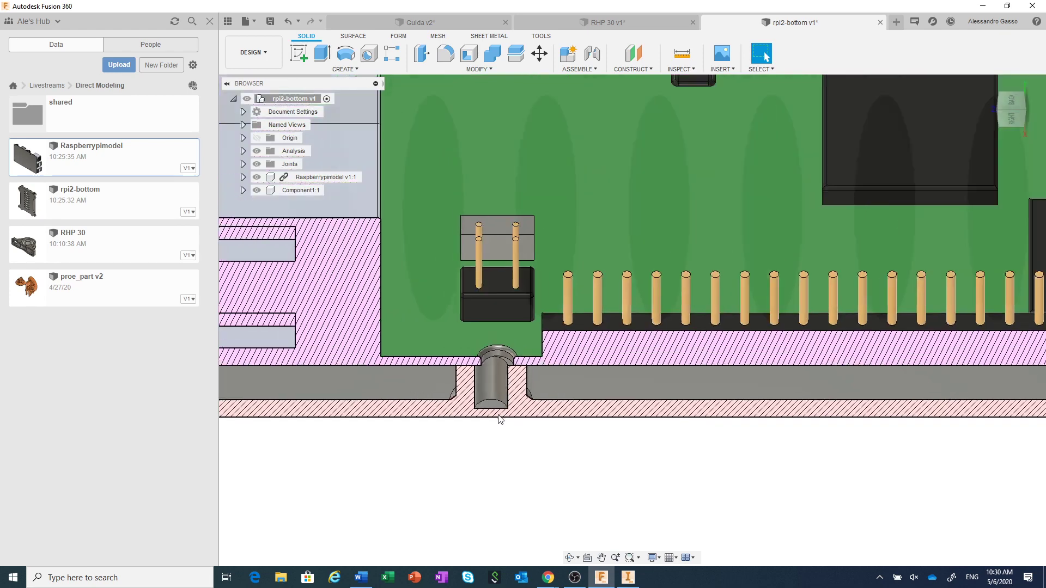
{"action": "scroll", "coordinate": [499, 419], "scroll_direction": "down", "scroll_amount": 1}
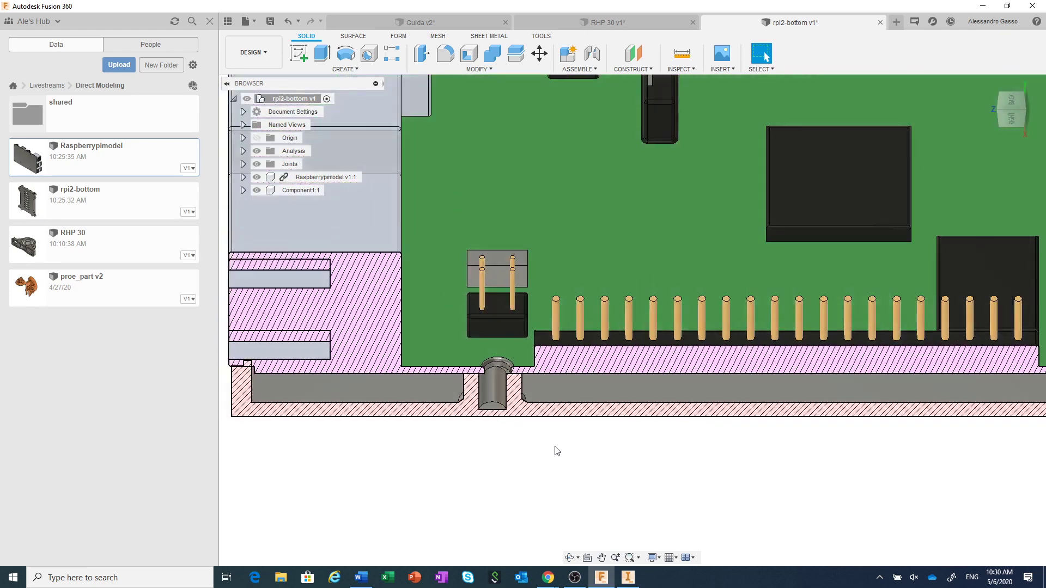
{"action": "scroll", "coordinate": [566, 448], "scroll_direction": "up", "scroll_amount": 1}
{"action": "scroll", "coordinate": [533, 452], "scroll_direction": "up", "scroll_amount": 1}
{"action": "scroll", "coordinate": [532, 451], "scroll_direction": "up", "scroll_amount": 1}
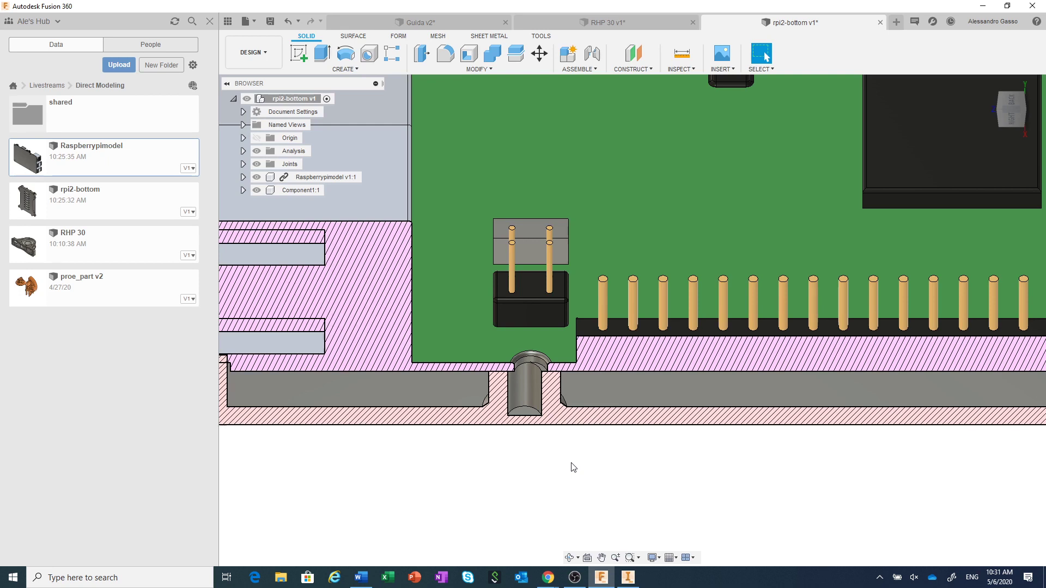
Step: Hide the section cut and Raspberry Pi board, then window-select the standoff faces from the Back view
{"action": "left_click", "coordinate": [256, 151]}
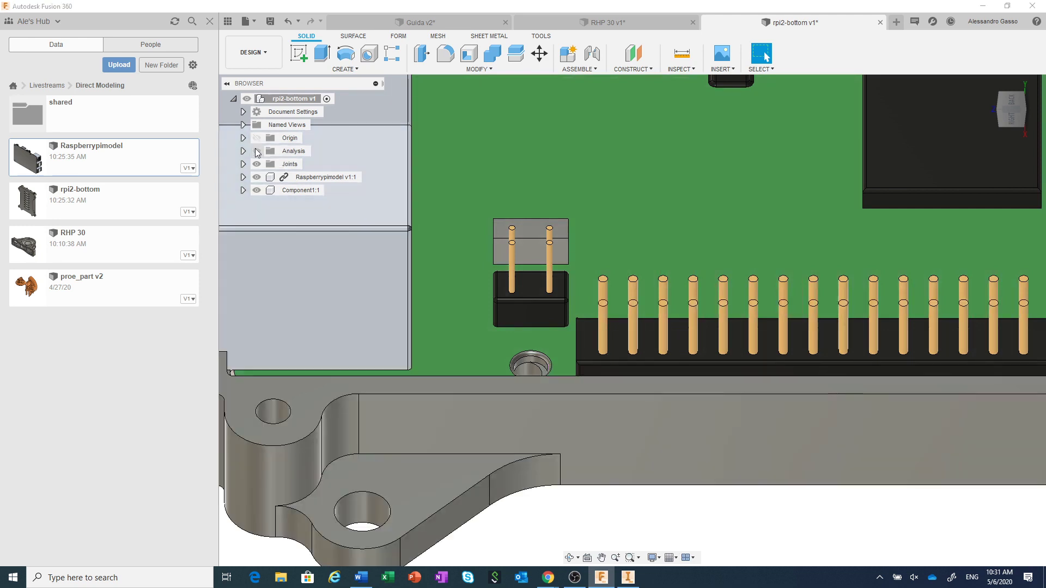
{"action": "left_click", "coordinate": [258, 178]}
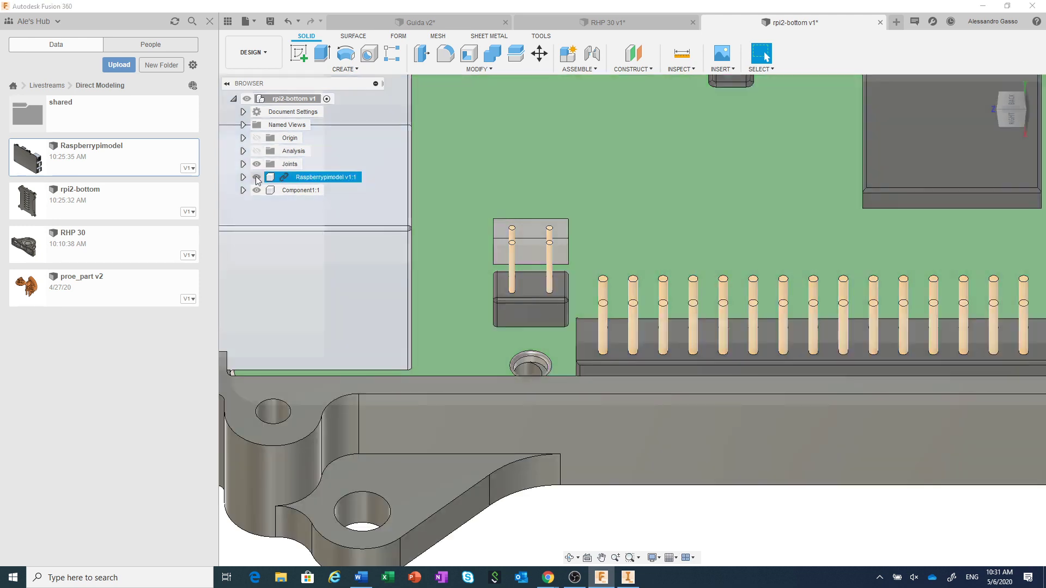
{"action": "left_click", "coordinate": [257, 178]}
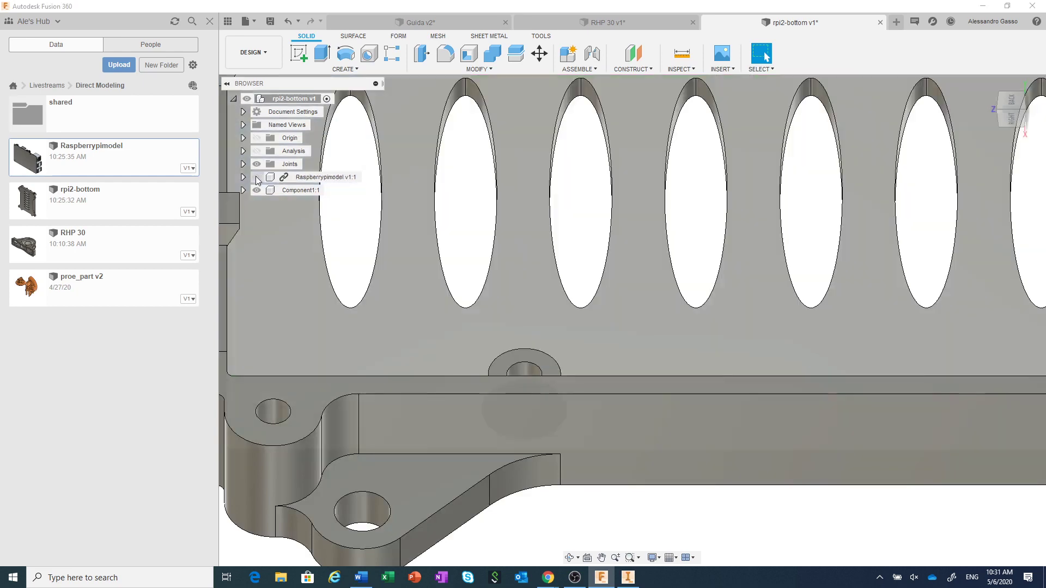
{"action": "left_click", "coordinate": [1009, 98]}
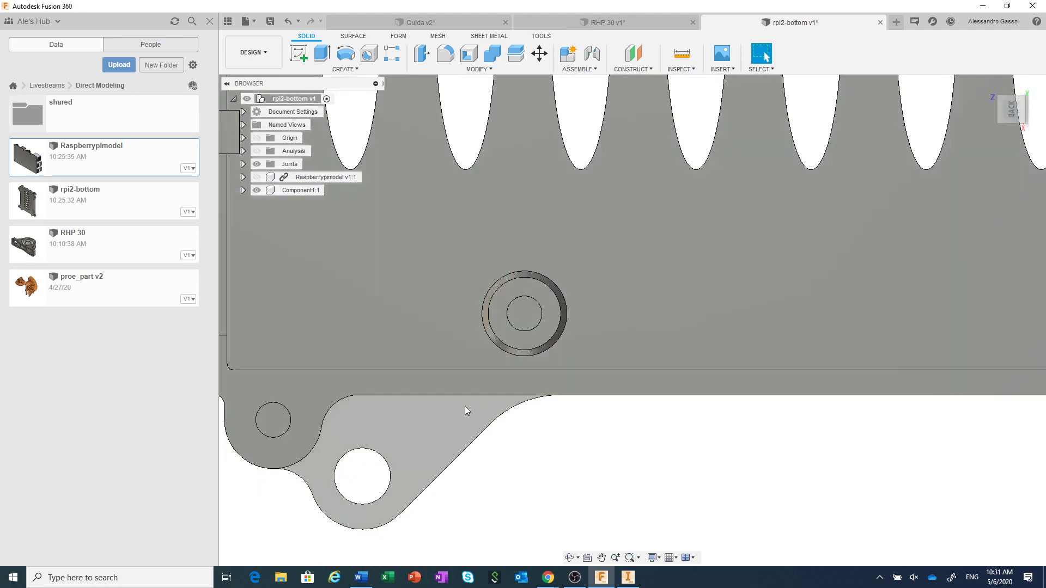
{"action": "left_click_drag", "start_coordinate": [464, 406], "coordinate": [579, 261]}
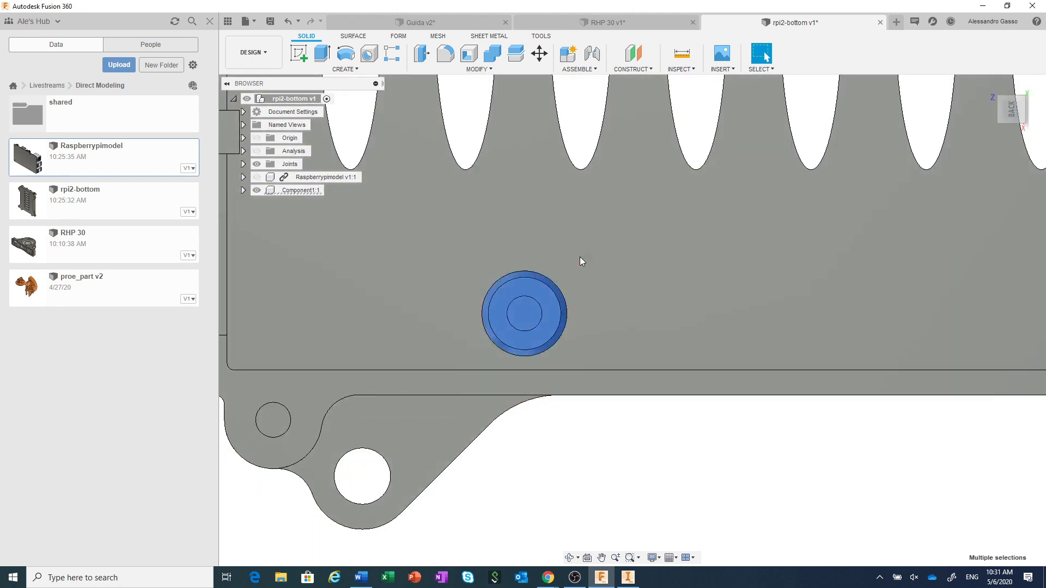
{"action": "mouse_move", "coordinate": [1010, 110]}
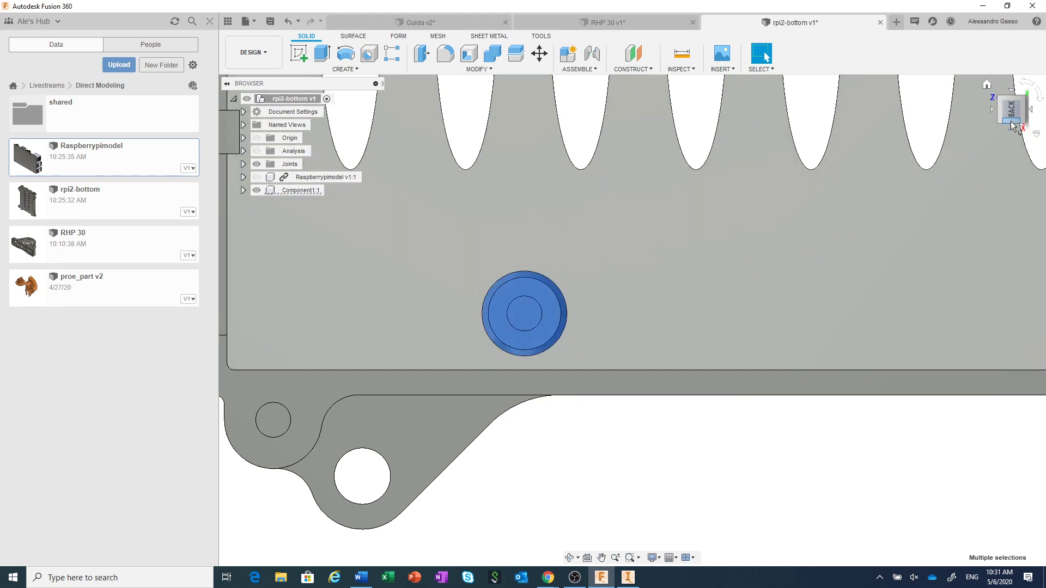
Step: Return to an angled view and show the section cut and Raspberry Pi board again
{"action": "left_click", "coordinate": [1011, 125]}
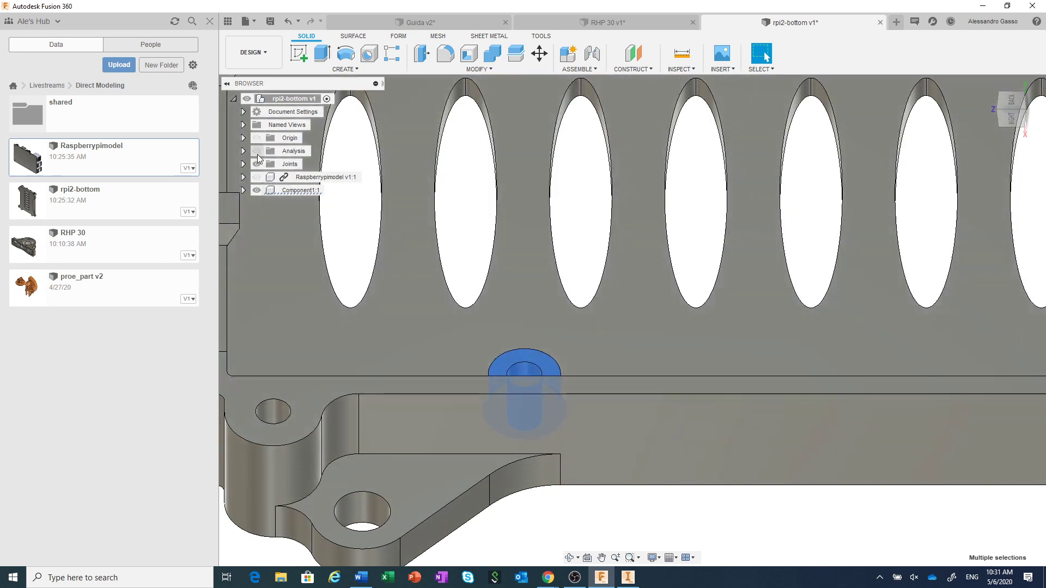
{"action": "left_click", "coordinate": [256, 151]}
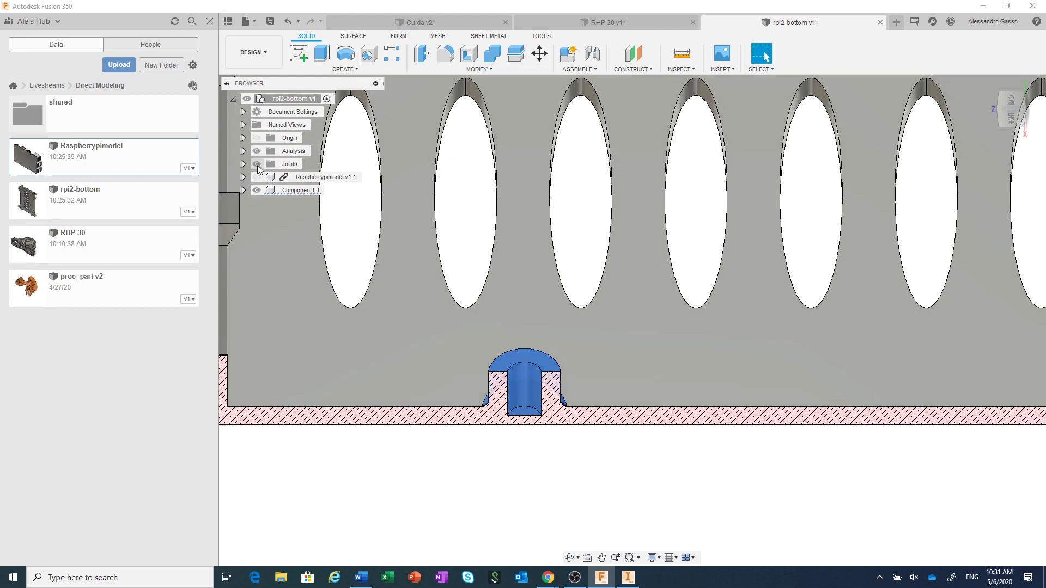
{"action": "left_click", "coordinate": [257, 177]}
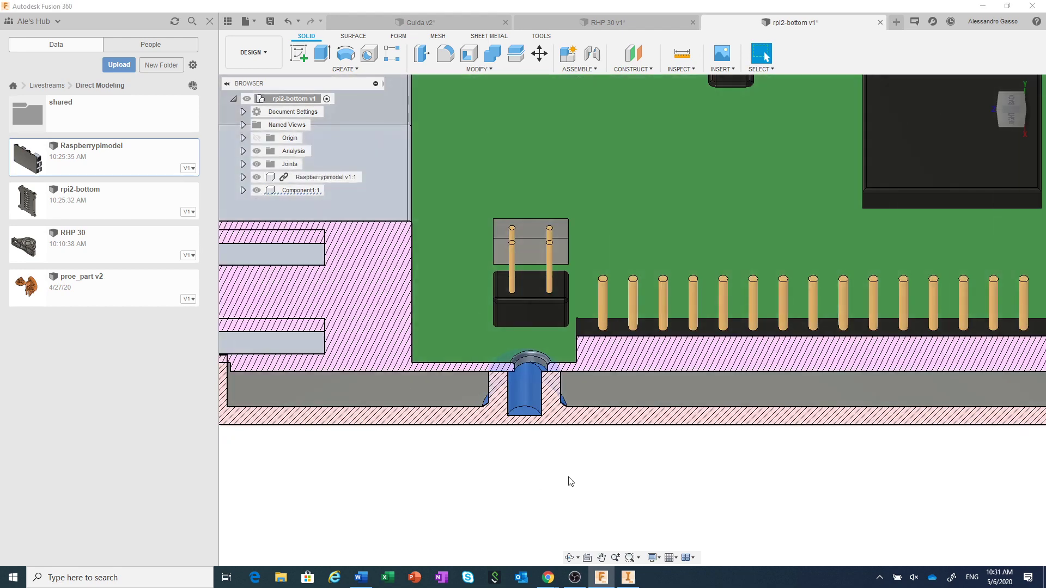
{"action": "scroll", "coordinate": [552, 465], "scroll_direction": "up", "scroll_amount": 1}
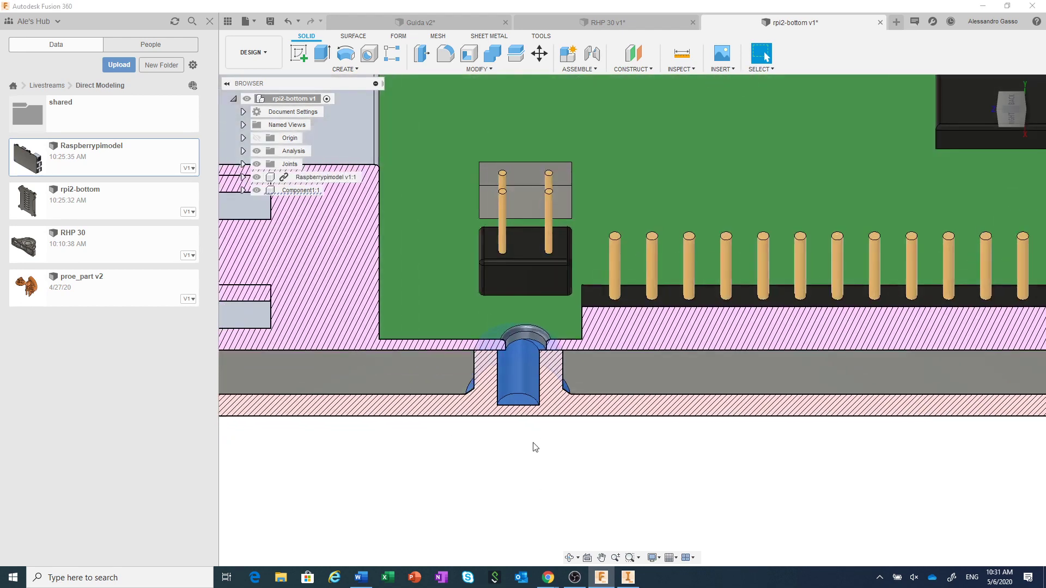
Step: Move/Copy the five standoff faces: try Free Move along X, then set Point to Point
{"action": "right_click", "coordinate": [534, 446]}
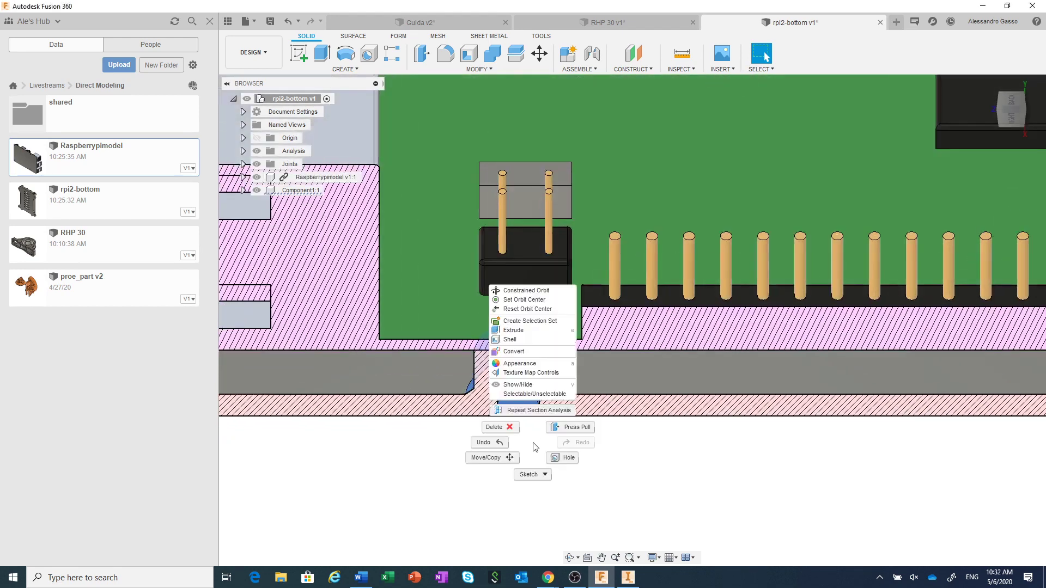
{"action": "left_click", "coordinate": [500, 459]}
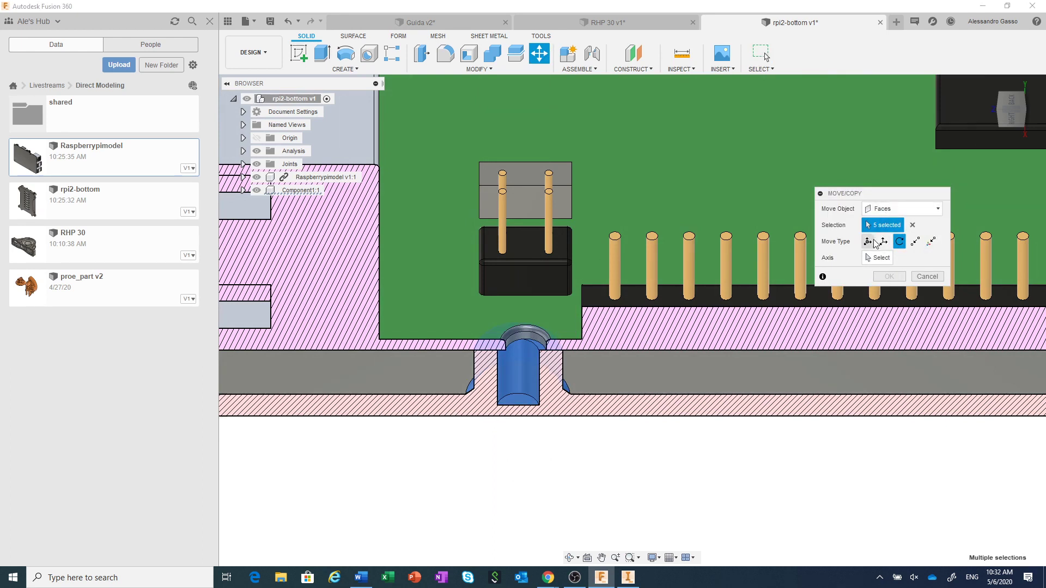
{"action": "left_click", "coordinate": [868, 242]}
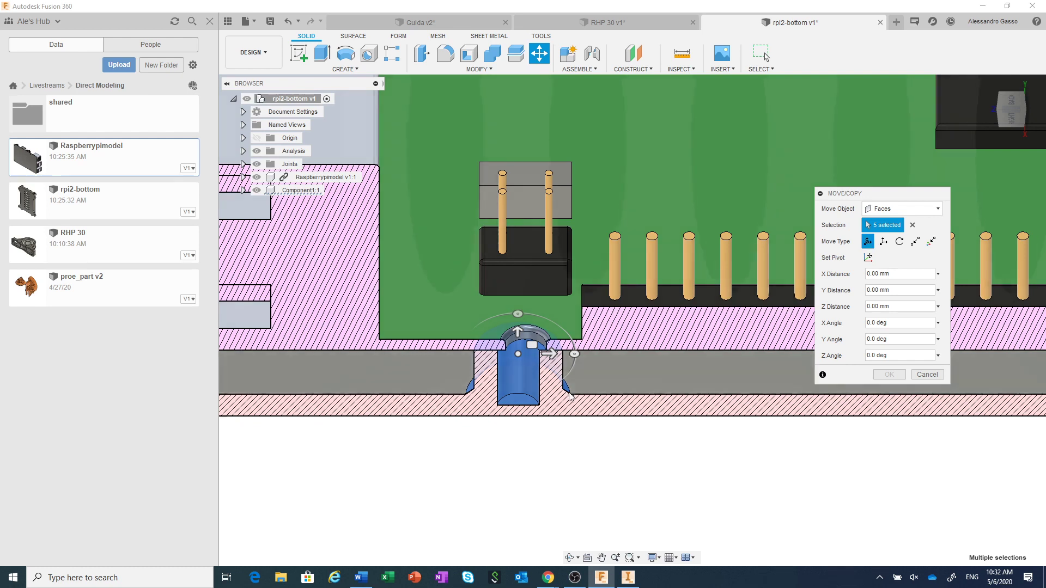
{"action": "mouse_move", "coordinate": [549, 355]}
{"action": "left_mouse_down"}
{"action": "mouse_move", "coordinate": [511, 354]}
{"action": "mouse_move", "coordinate": [566, 355]}
{"action": "mouse_move", "coordinate": [543, 359]}
{"action": "left_mouse_up"}
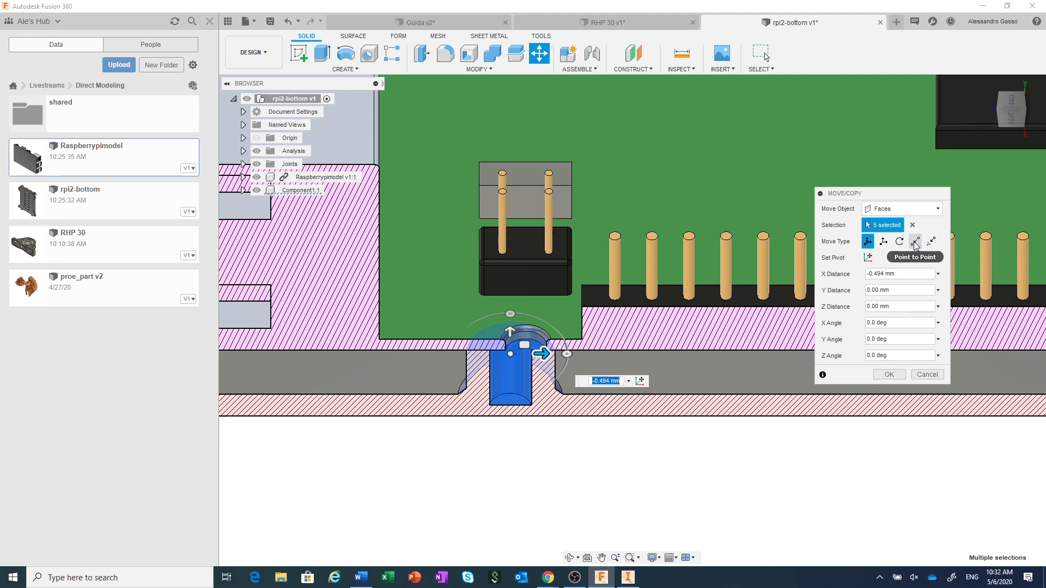
{"action": "left_click", "coordinate": [915, 241]}
{"action": "scroll", "coordinate": [521, 427], "scroll_direction": "up", "scroll_amount": 2}
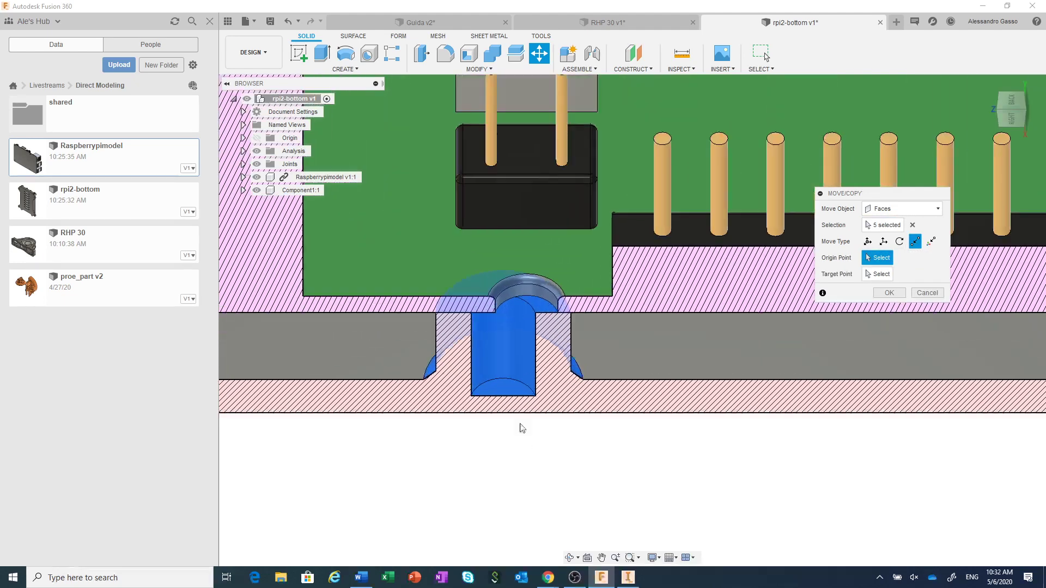
{"action": "scroll", "coordinate": [521, 427], "scroll_direction": "up", "scroll_amount": 2}
Step: Move the standoff from its hole edge to the board's mounting hole edge
{"action": "middle_click_drag", "start_coordinate": [499, 436], "coordinate": [559, 557]}
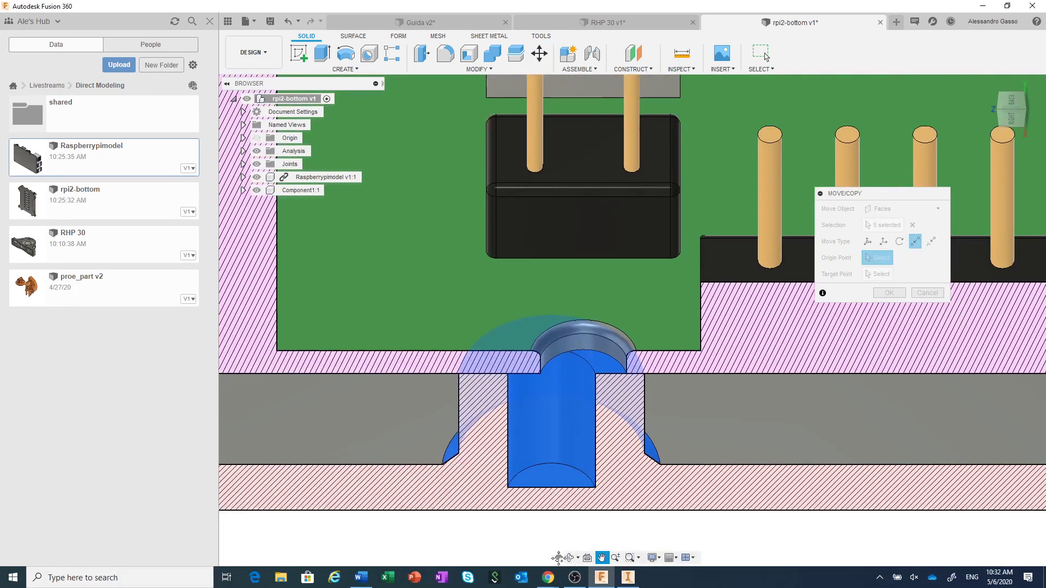
{"action": "scroll", "coordinate": [571, 434], "scroll_direction": "up", "scroll_amount": 2}
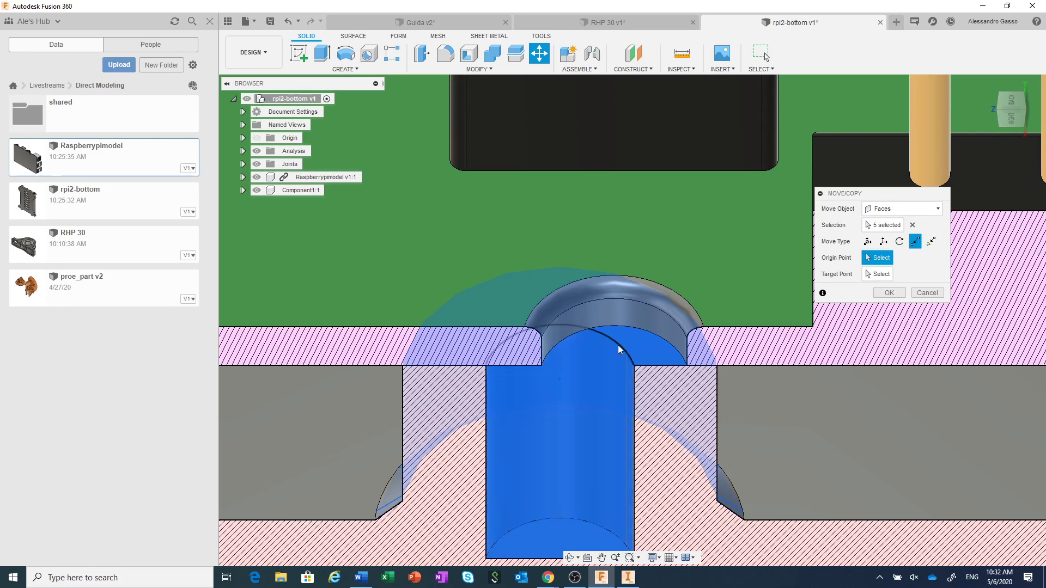
{"action": "left_click", "coordinate": [619, 345]}
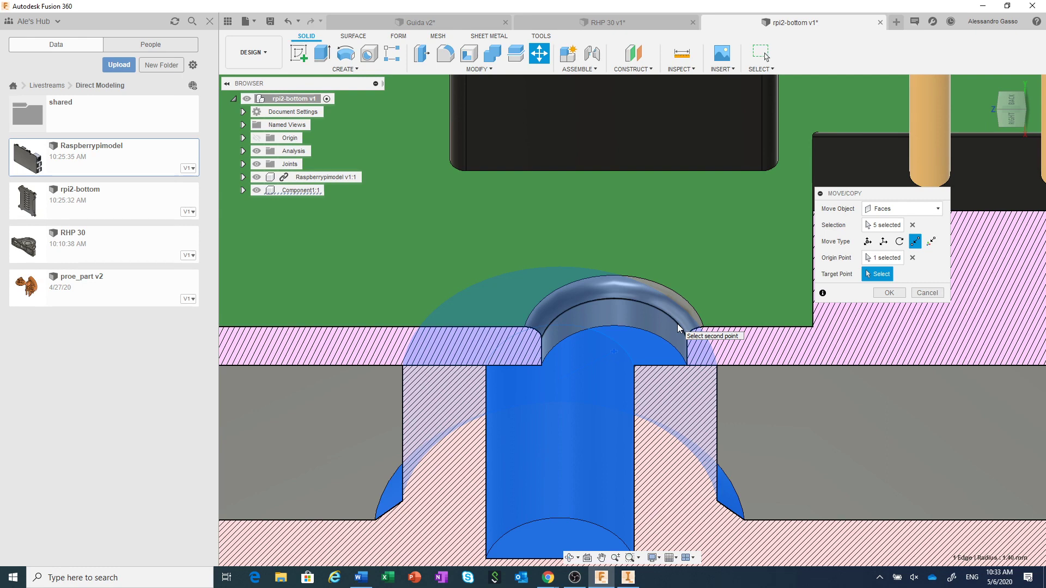
{"action": "left_click", "coordinate": [677, 324]}
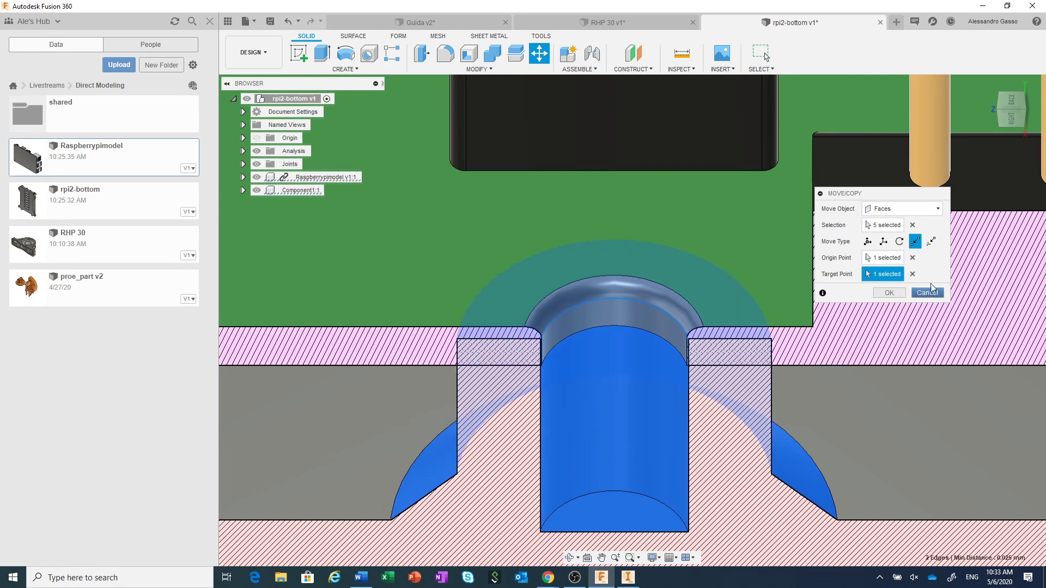
{"action": "left_click", "coordinate": [913, 274]}
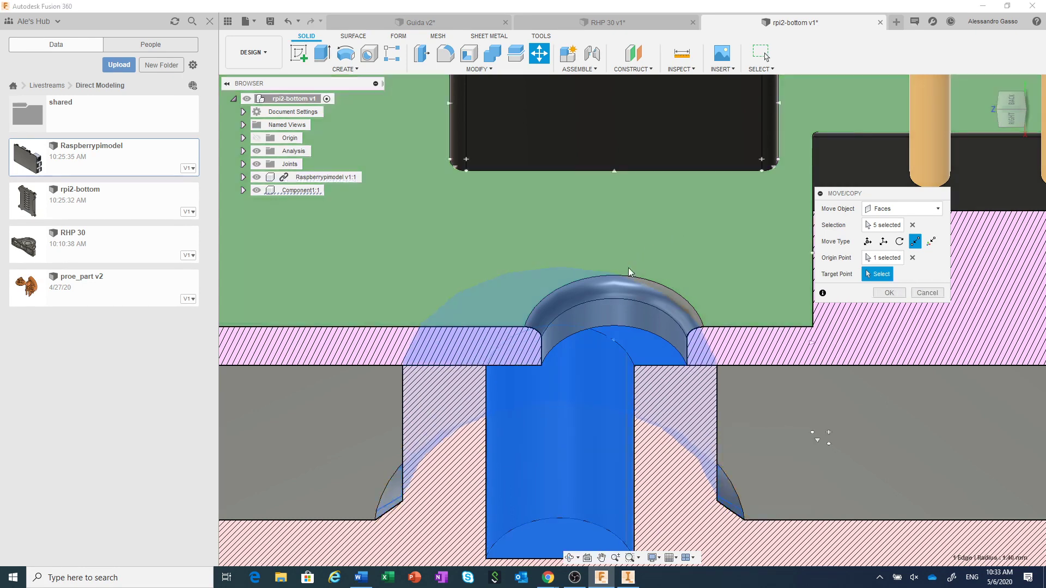
{"action": "left_click", "coordinate": [679, 357]}
{"action": "left_click", "coordinate": [884, 292]}
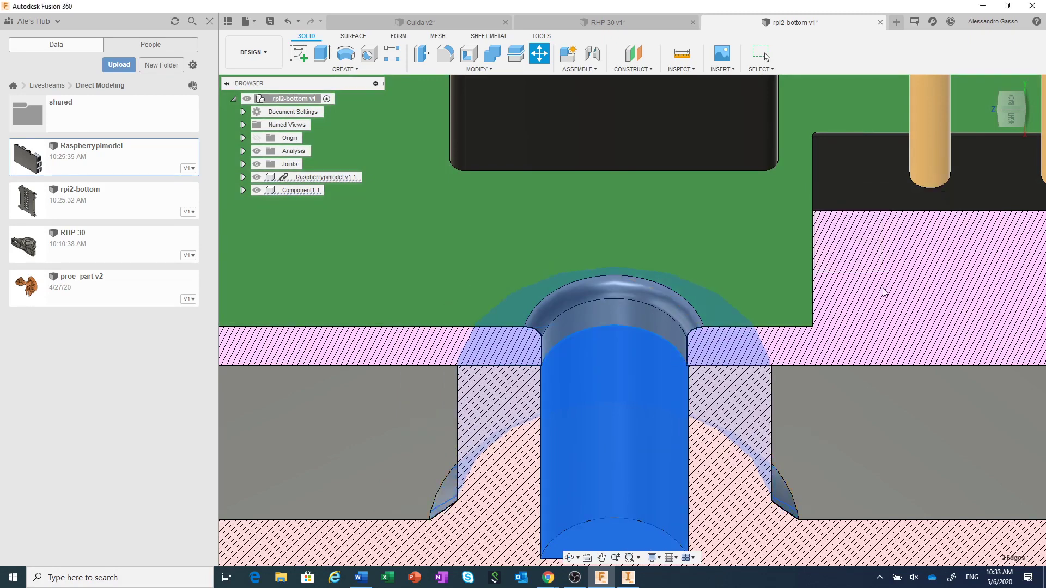
{"action": "scroll", "coordinate": [674, 424], "scroll_direction": "down", "scroll_amount": 2}
{"action": "scroll", "coordinate": [674, 423], "scroll_direction": "down", "scroll_amount": 2}
{"action": "scroll", "coordinate": [674, 424], "scroll_direction": "down", "scroll_amount": 2}
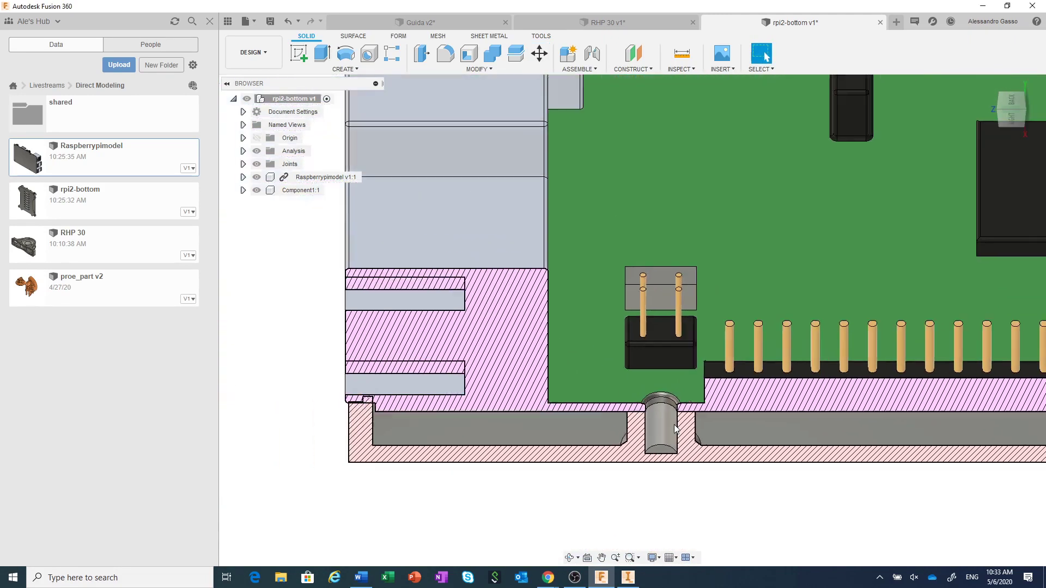
{"action": "scroll", "coordinate": [684, 447], "scroll_direction": "down", "scroll_amount": 2}
{"action": "scroll", "coordinate": [691, 468], "scroll_direction": "down", "scroll_amount": 2}
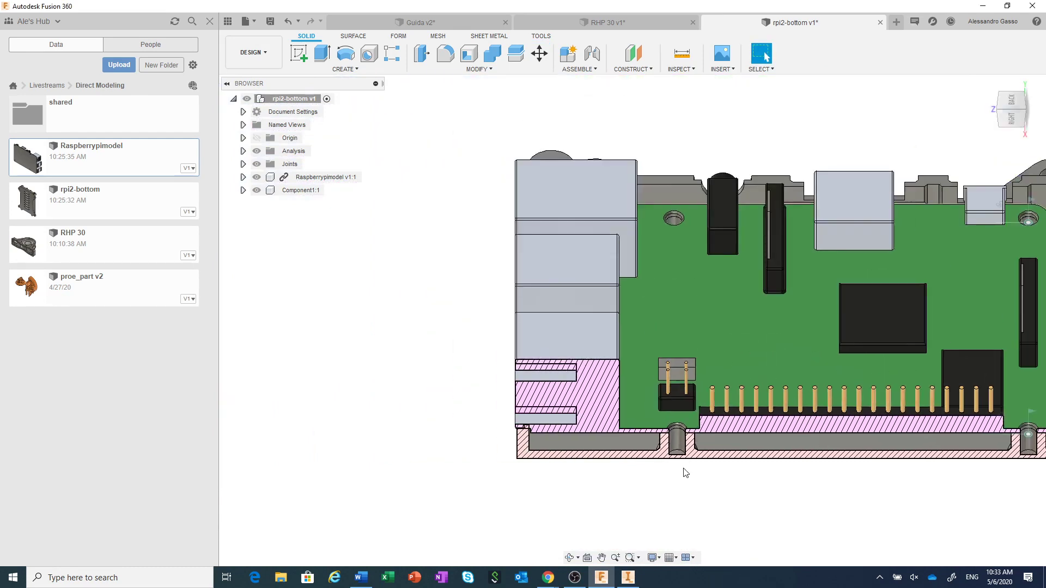
{"action": "middle_click_drag", "start_coordinate": [685, 480], "coordinate": [614, 481]}
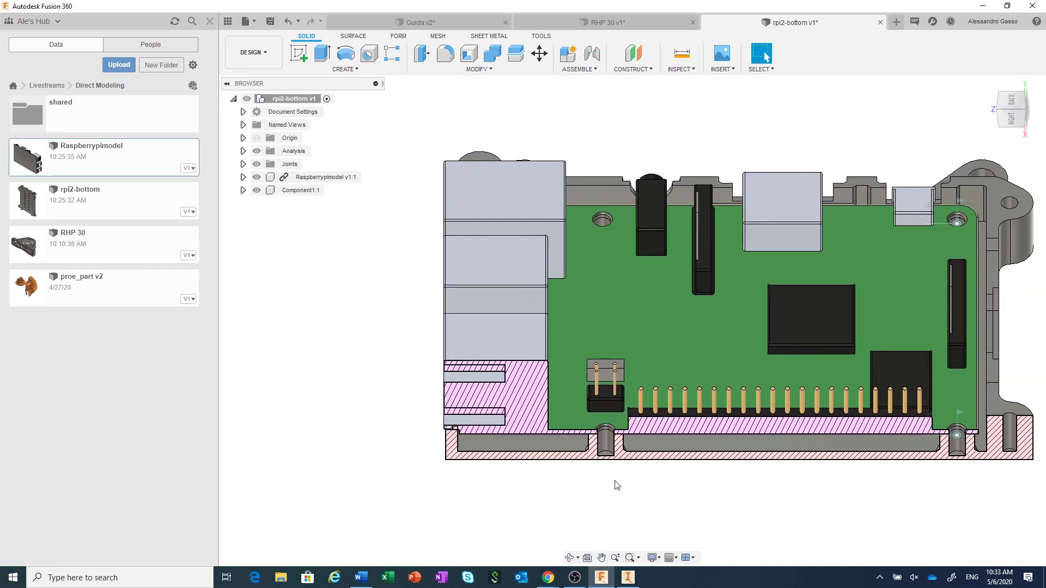
{"action": "left_click", "coordinate": [719, 582]}
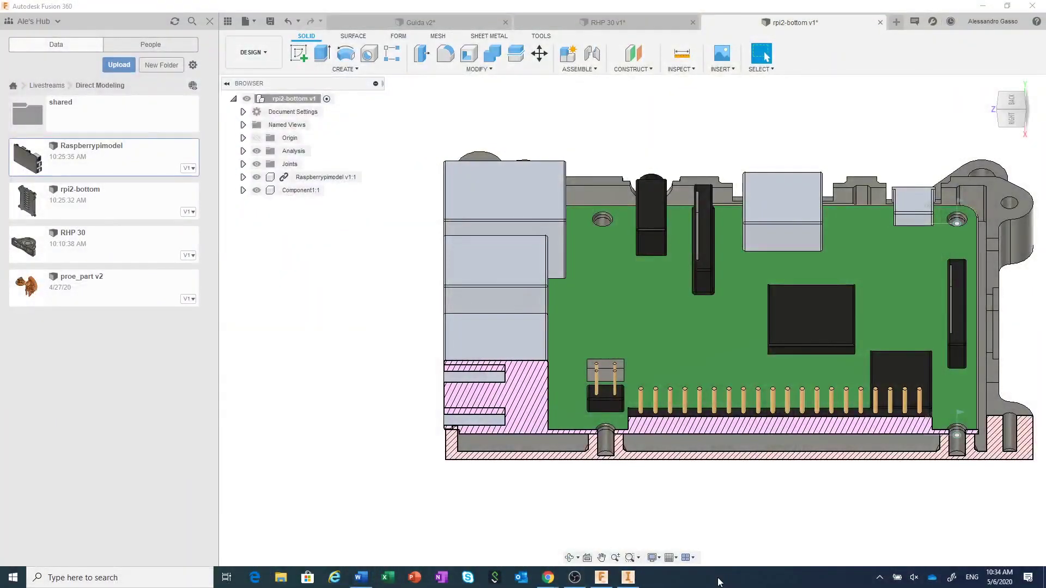
Step: Open proe_part v2 from the Data Panel in a new tab and hide the panel
{"action": "right_click", "coordinate": [142, 291]}
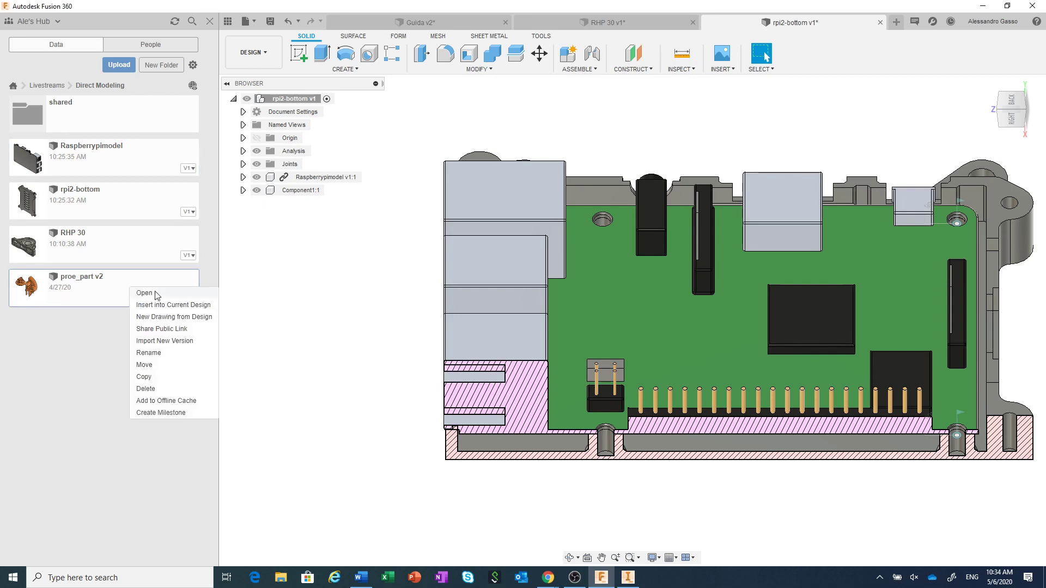
{"action": "left_click", "coordinate": [144, 293]}
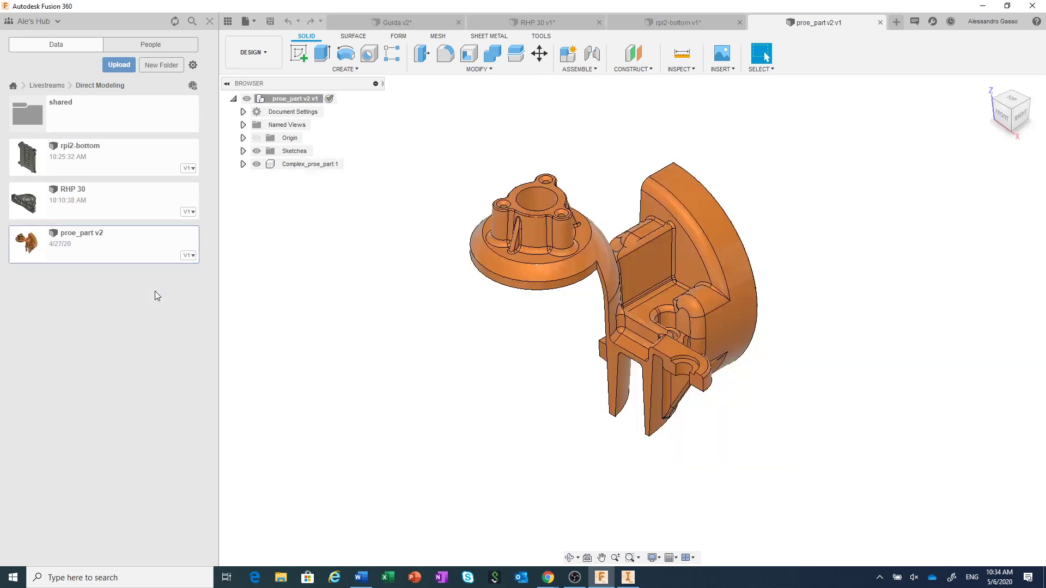
{"action": "left_click", "coordinate": [228, 24]}
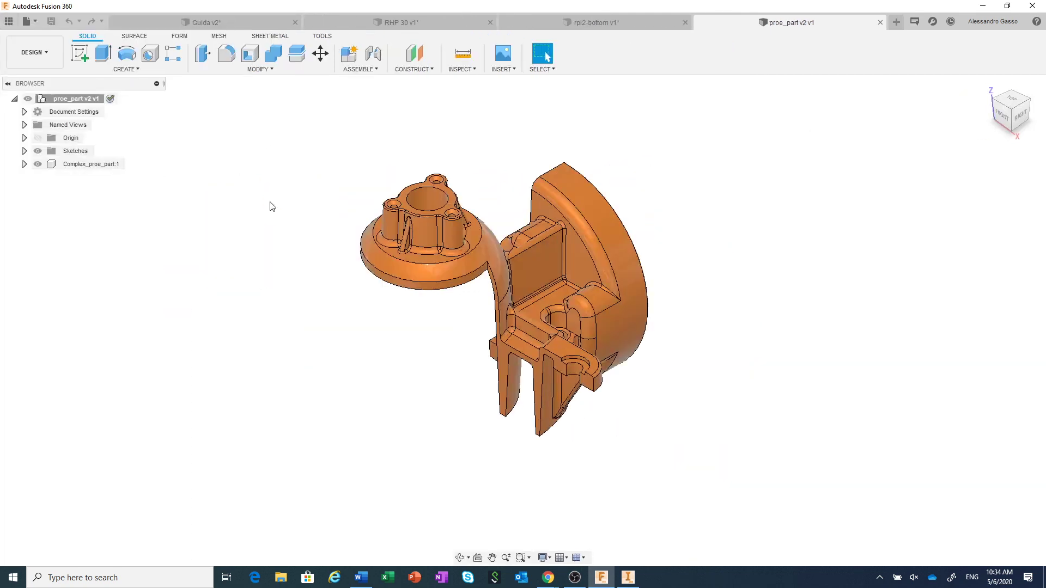
{"action": "scroll", "coordinate": [272, 256], "scroll_direction": "up", "scroll_amount": 1}
{"action": "scroll", "coordinate": [302, 255], "scroll_direction": "up", "scroll_amount": 1}
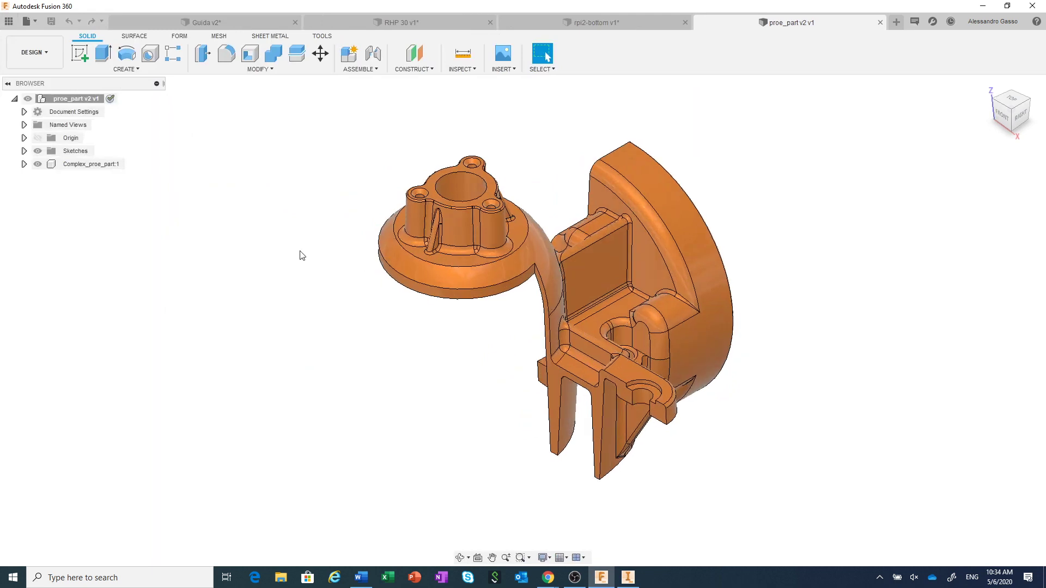
{"action": "scroll", "coordinate": [292, 257], "scroll_direction": "up", "scroll_amount": 1}
{"action": "middle_click_drag", "start_coordinate": [292, 256], "coordinate": [219, 268]}
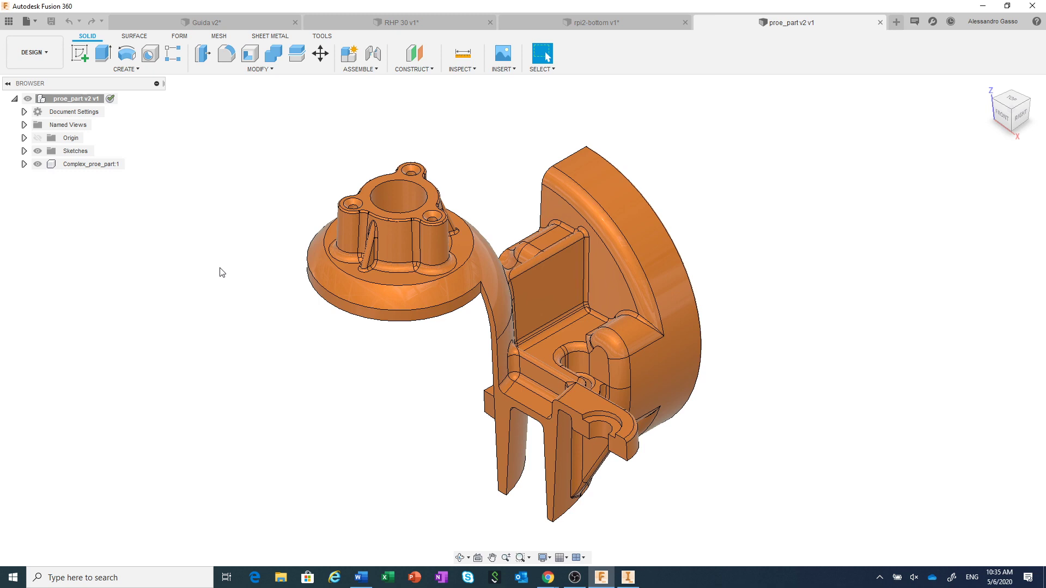
{"action": "left_click", "coordinate": [42, 57]}
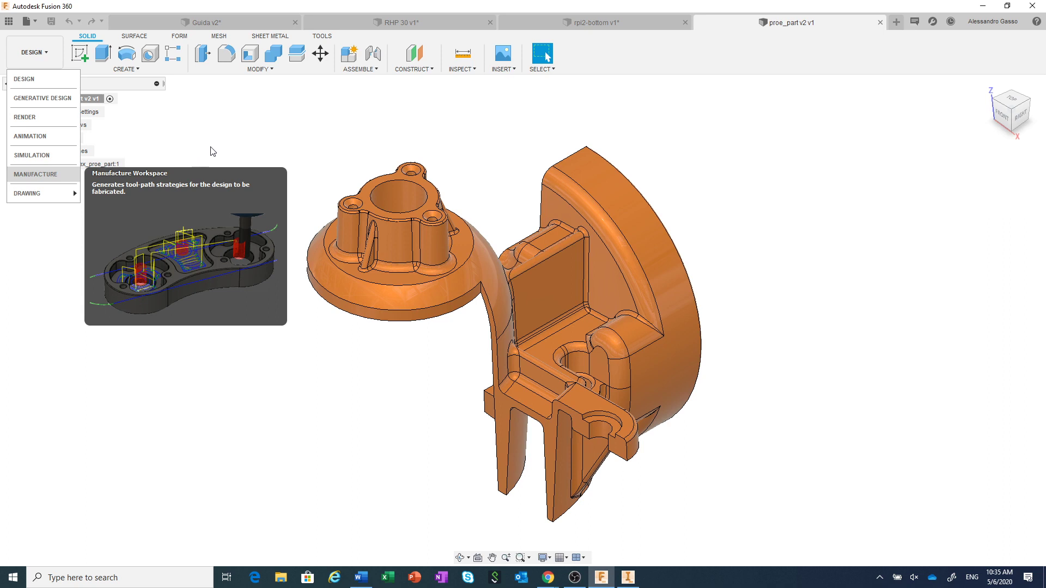
{"action": "left_click", "coordinate": [212, 150]}
{"action": "scroll", "coordinate": [410, 242], "scroll_direction": "up", "scroll_amount": 1}
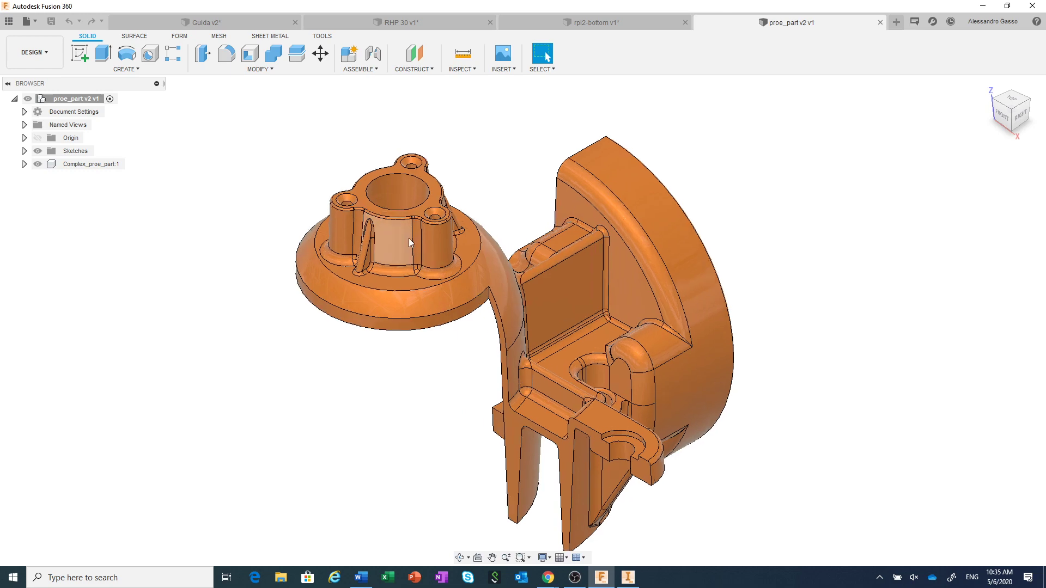
{"action": "scroll", "coordinate": [410, 243], "scroll_direction": "up", "scroll_amount": 2}
{"action": "scroll", "coordinate": [409, 242], "scroll_direction": "up", "scroll_amount": 1}
{"action": "scroll", "coordinate": [410, 242], "scroll_direction": "up", "scroll_amount": 1}
{"action": "scroll", "coordinate": [420, 266], "scroll_direction": "up", "scroll_amount": 1}
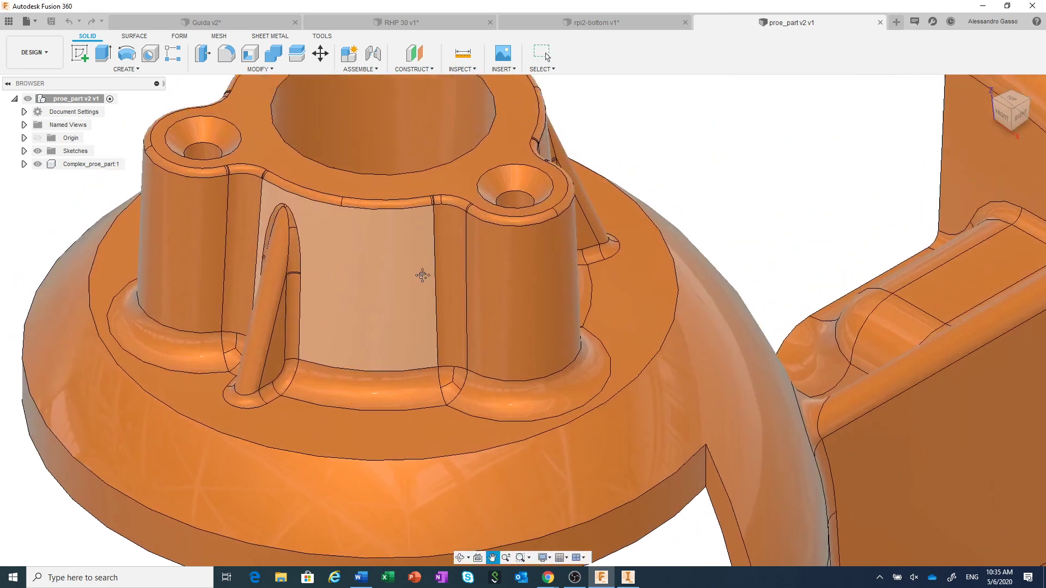
{"action": "scroll", "coordinate": [430, 327], "scroll_direction": "down", "scroll_amount": 2}
{"action": "scroll", "coordinate": [436, 345], "scroll_direction": "up", "scroll_amount": 2}
{"action": "scroll", "coordinate": [436, 346], "scroll_direction": "up", "scroll_amount": 1}
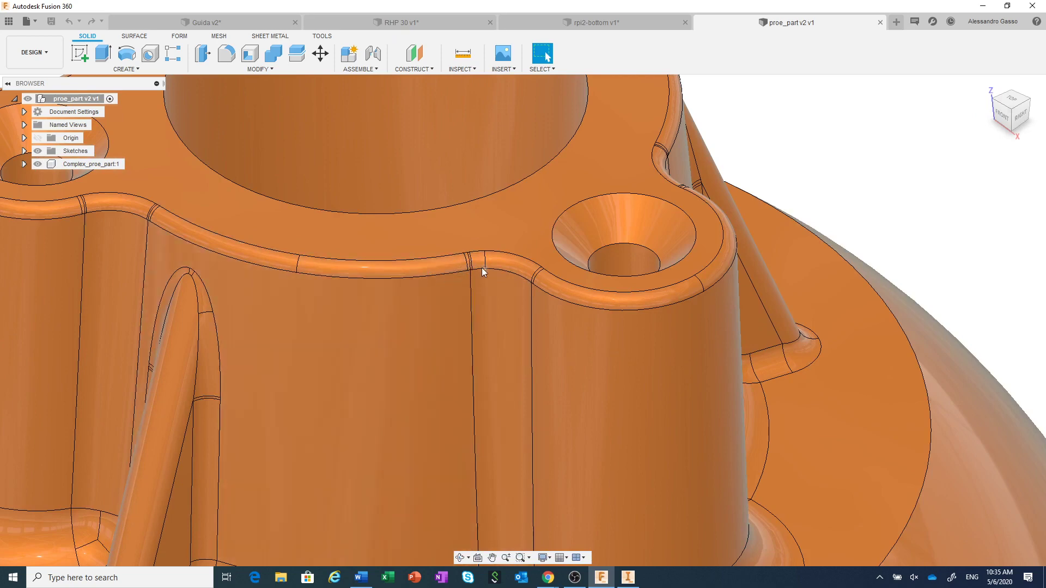
{"action": "scroll", "coordinate": [450, 264], "scroll_direction": "up", "scroll_amount": 1}
{"action": "scroll", "coordinate": [449, 264], "scroll_direction": "up", "scroll_amount": 1}
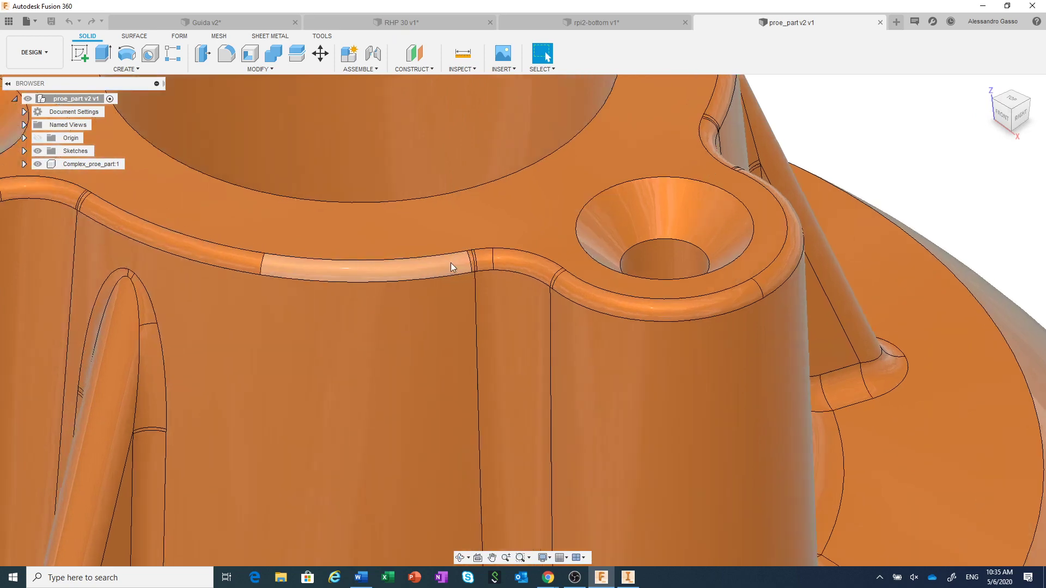
{"action": "scroll", "coordinate": [450, 266], "scroll_direction": "down", "scroll_amount": 3}
{"action": "scroll", "coordinate": [449, 266], "scroll_direction": "down", "scroll_amount": 2}
{"action": "scroll", "coordinate": [450, 266], "scroll_direction": "down", "scroll_amount": 1}
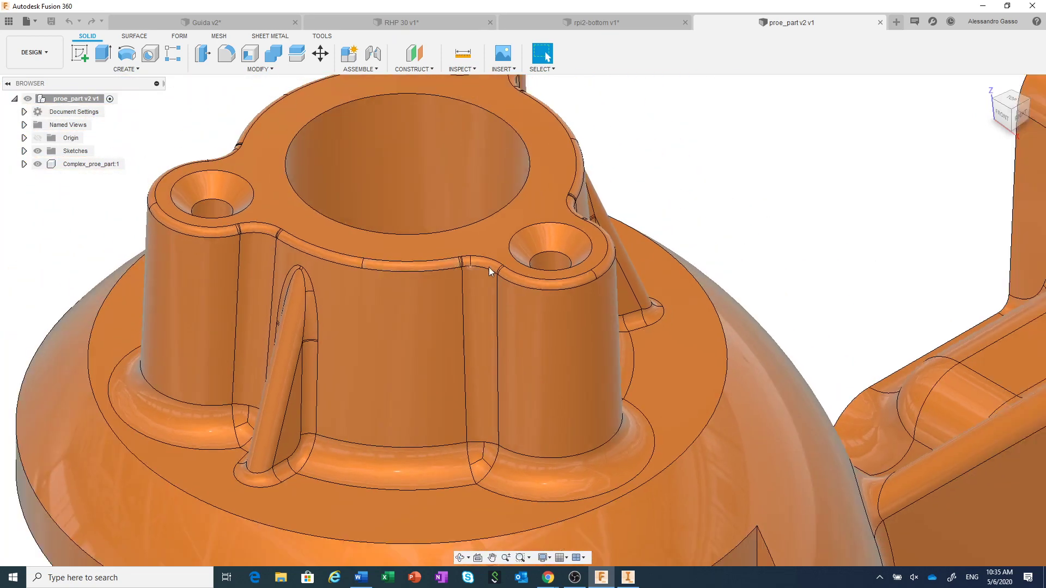
{"action": "scroll", "coordinate": [479, 264], "scroll_direction": "up", "scroll_amount": 2}
{"action": "scroll", "coordinate": [476, 264], "scroll_direction": "up", "scroll_amount": 2}
{"action": "scroll", "coordinate": [437, 260], "scroll_direction": "up", "scroll_amount": 1}
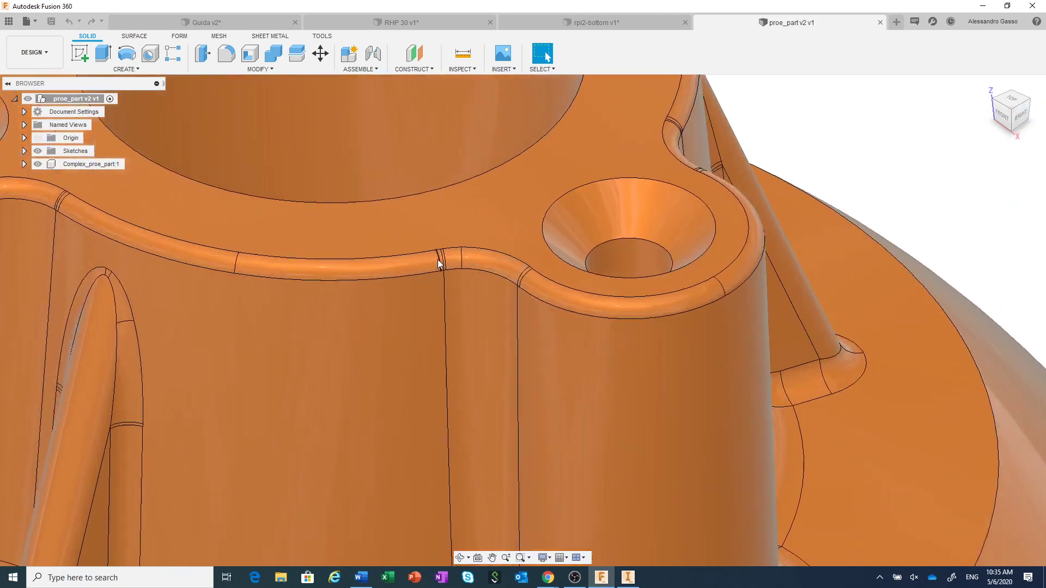
{"action": "scroll", "coordinate": [438, 260], "scroll_direction": "up", "scroll_amount": 1}
{"action": "scroll", "coordinate": [438, 260], "scroll_direction": "up", "scroll_amount": 1}
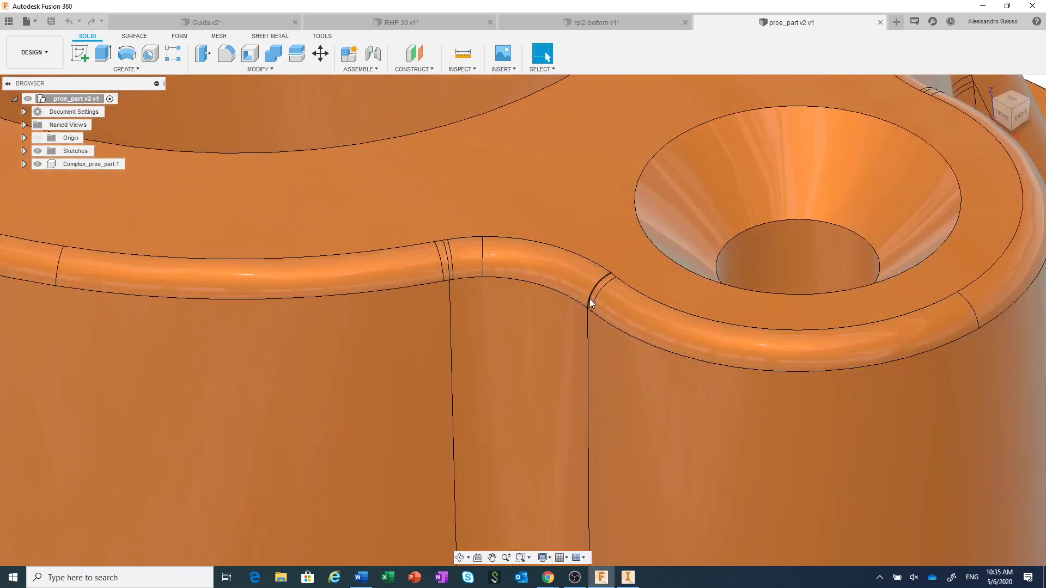
{"action": "scroll", "coordinate": [596, 302], "scroll_direction": "down", "scroll_amount": 2}
{"action": "scroll", "coordinate": [575, 302], "scroll_direction": "down", "scroll_amount": 2}
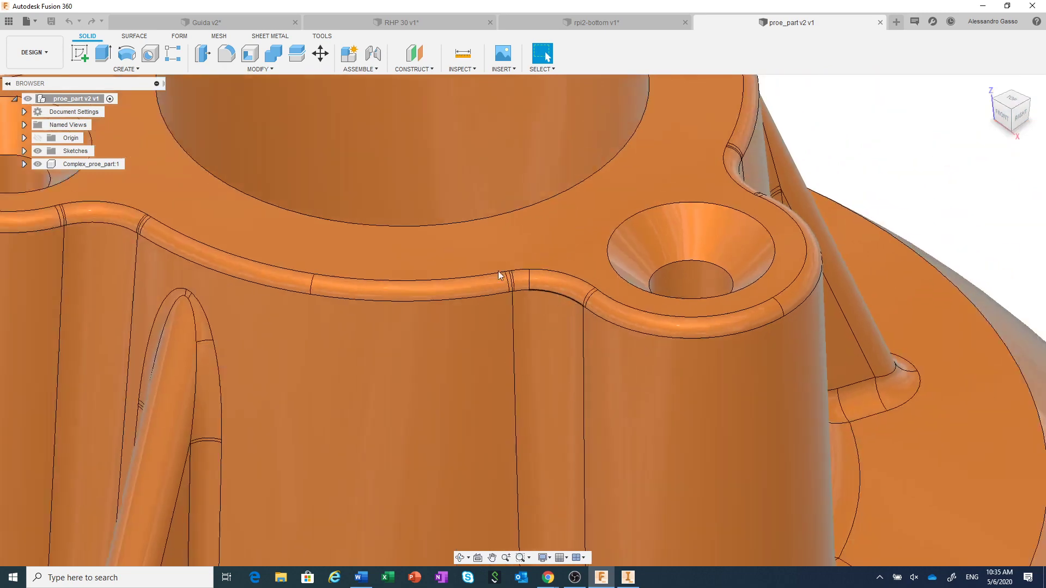
{"action": "scroll", "coordinate": [299, 286], "scroll_direction": "down", "scroll_amount": 3}
{"action": "scroll", "coordinate": [217, 256], "scroll_direction": "up", "scroll_amount": 3}
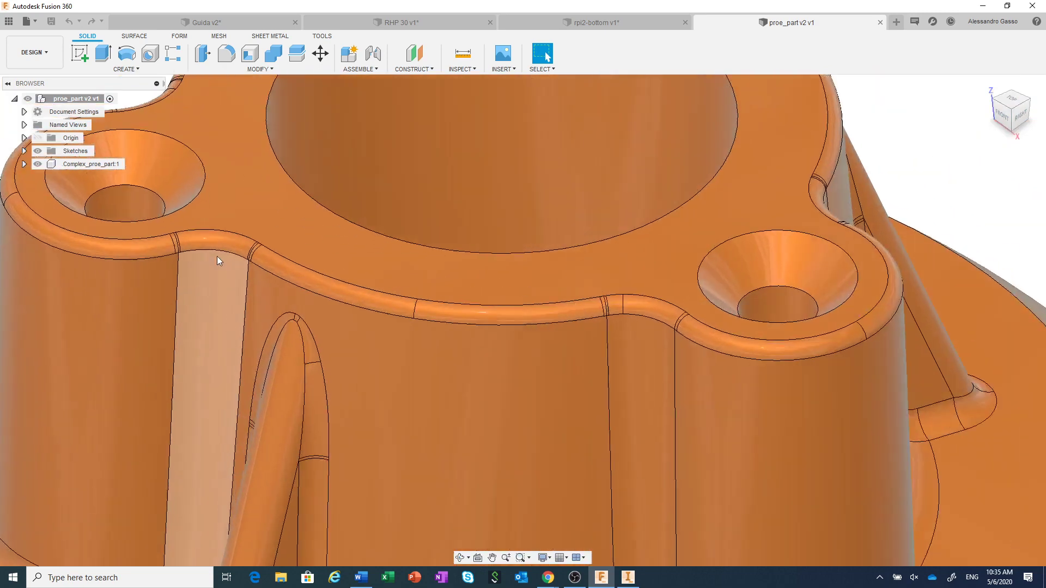
{"action": "scroll", "coordinate": [223, 256], "scroll_direction": "up", "scroll_amount": 1}
{"action": "scroll", "coordinate": [261, 249], "scroll_direction": "up", "scroll_amount": 2}
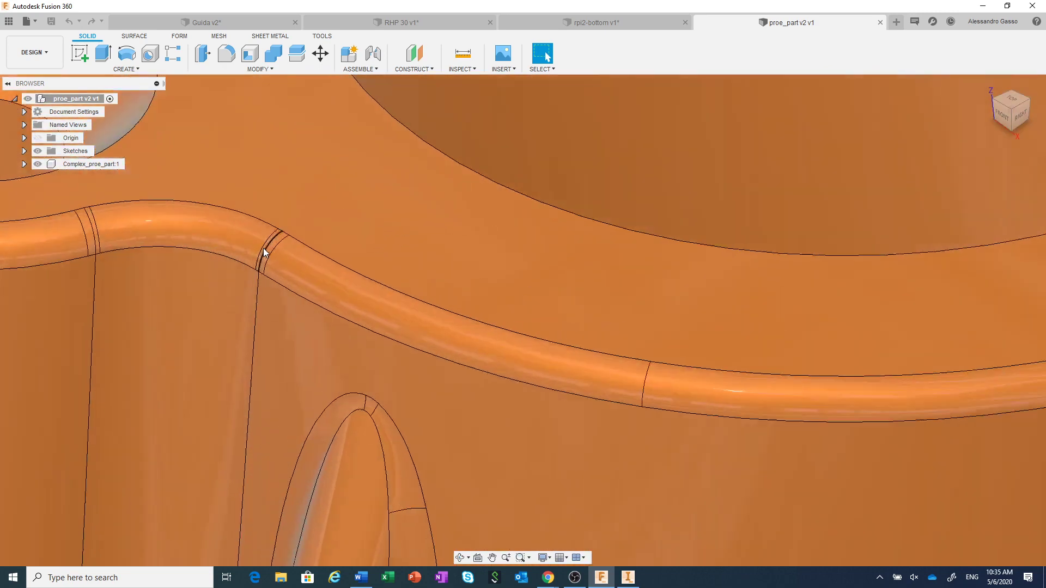
{"action": "scroll", "coordinate": [266, 246], "scroll_direction": "up", "scroll_amount": 1}
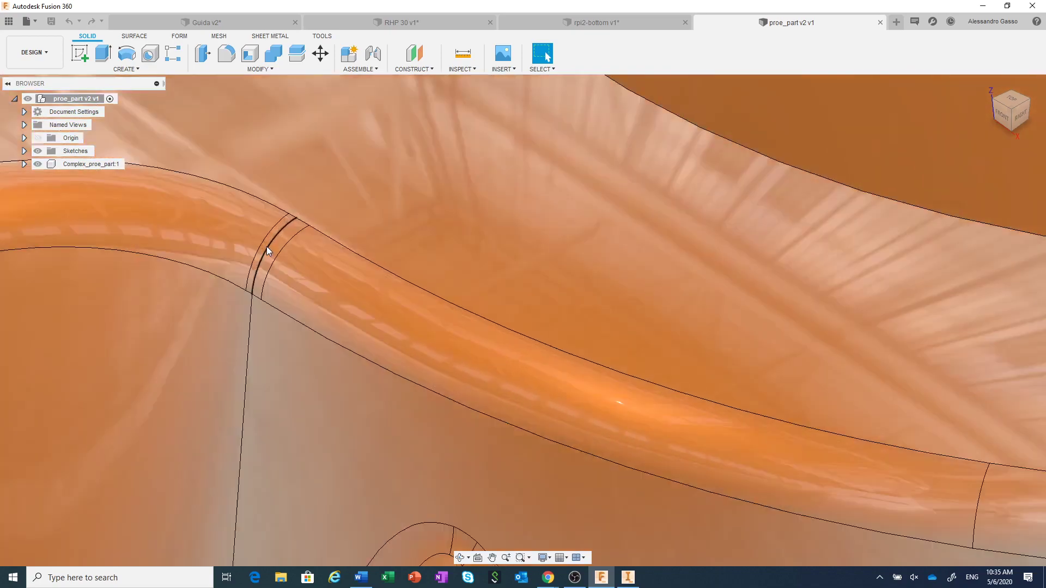
{"action": "scroll", "coordinate": [267, 246], "scroll_direction": "down", "scroll_amount": 2}
{"action": "scroll", "coordinate": [266, 246], "scroll_direction": "down", "scroll_amount": 2}
{"action": "scroll", "coordinate": [267, 246], "scroll_direction": "down", "scroll_amount": 2}
{"action": "scroll", "coordinate": [264, 316], "scroll_direction": "down", "scroll_amount": 1}
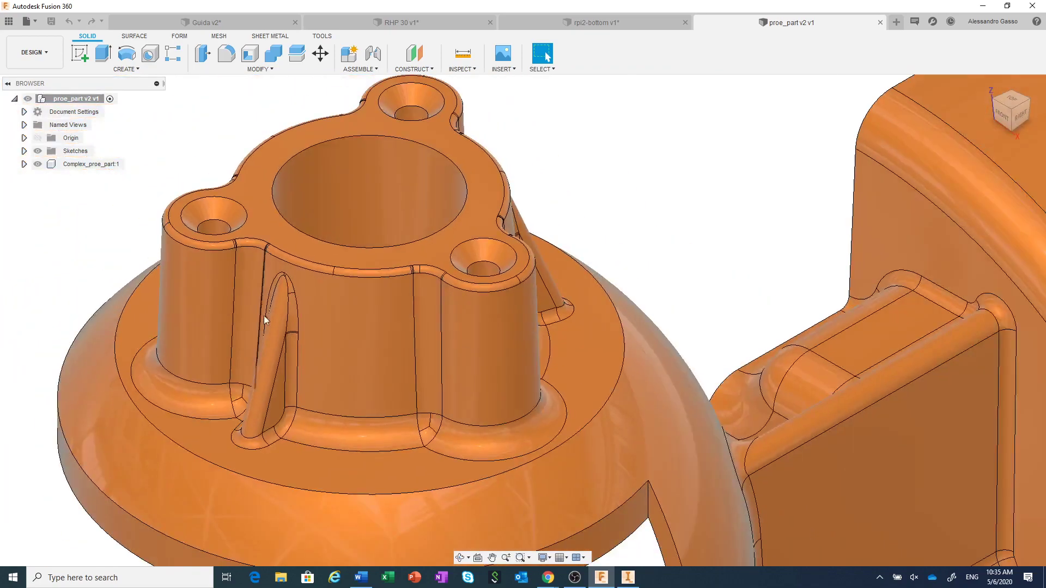
{"action": "scroll", "coordinate": [288, 341], "scroll_direction": "up", "scroll_amount": 1}
{"action": "scroll", "coordinate": [316, 360], "scroll_direction": "down", "scroll_amount": 1}
{"action": "scroll", "coordinate": [328, 380], "scroll_direction": "down", "scroll_amount": 1}
{"action": "scroll", "coordinate": [328, 380], "scroll_direction": "down", "scroll_amount": 2}
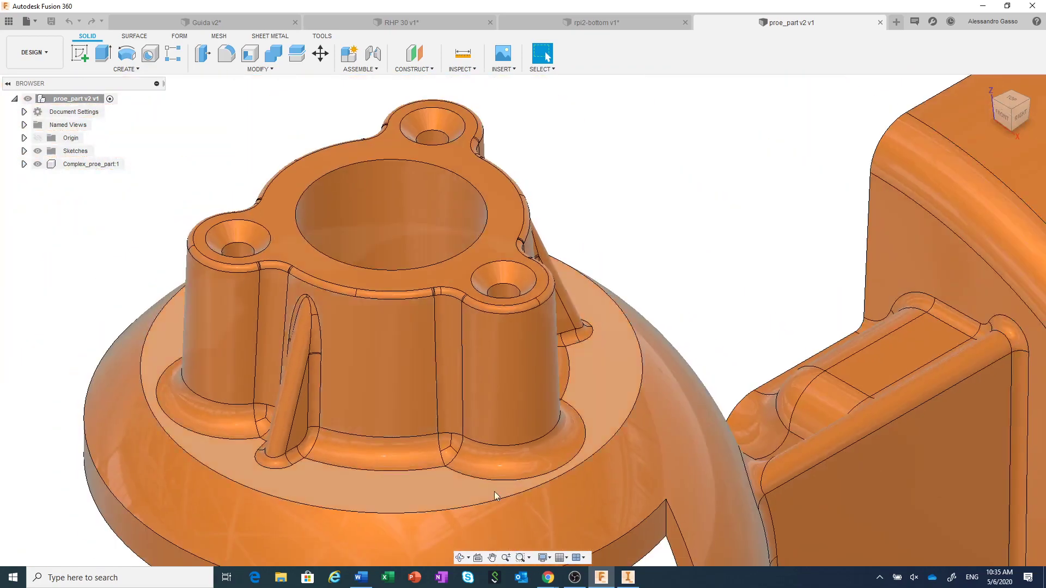
{"action": "scroll", "coordinate": [455, 449], "scroll_direction": "down", "scroll_amount": 3}
{"action": "scroll", "coordinate": [442, 427], "scroll_direction": "down", "scroll_amount": 2}
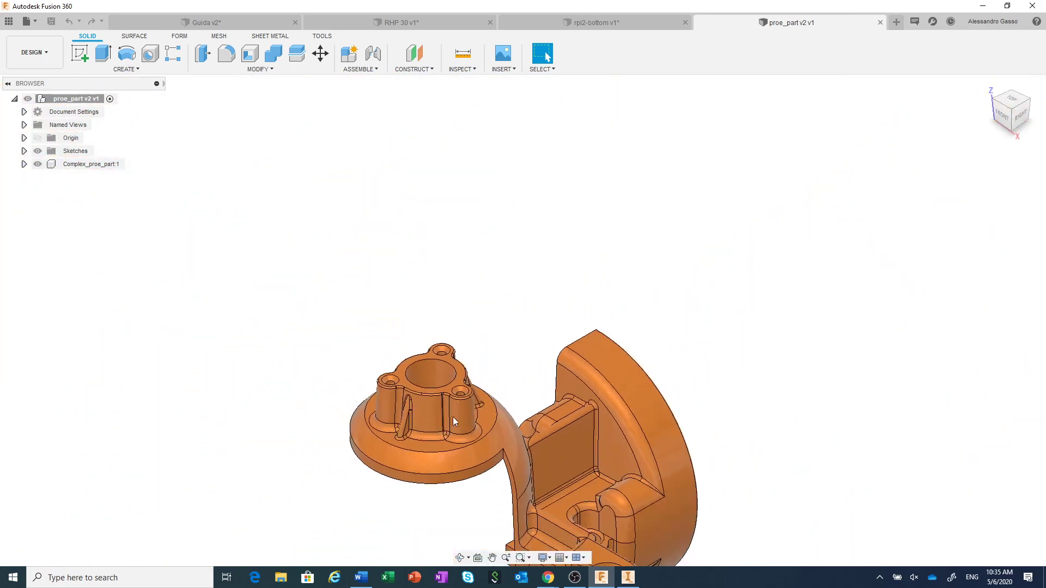
{"action": "scroll", "coordinate": [531, 326], "scroll_direction": "down", "scroll_amount": 1}
{"action": "middle_click_drag", "start_coordinate": [527, 327], "coordinate": [511, 227]}
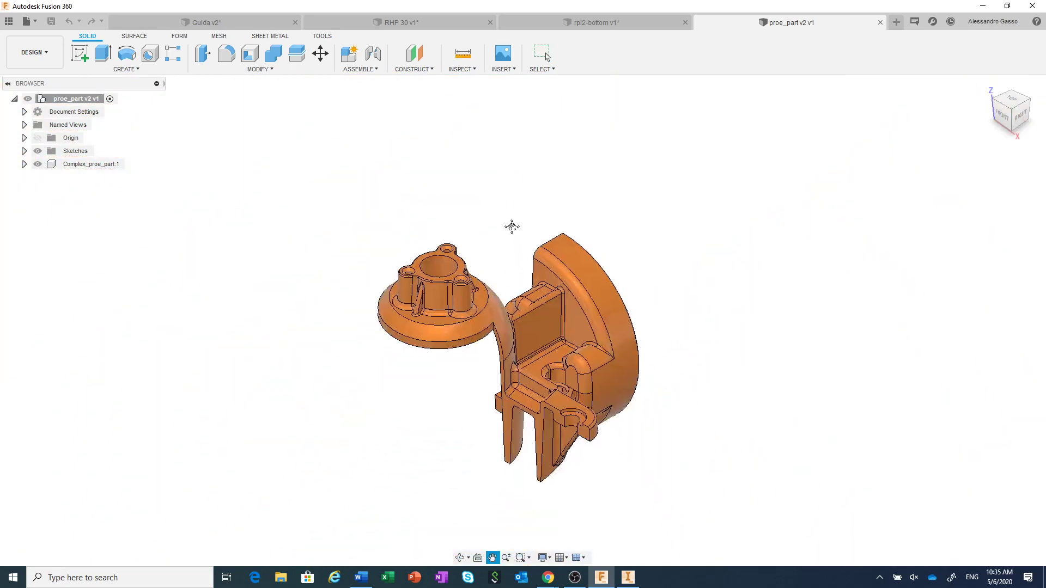
{"action": "scroll", "coordinate": [517, 329], "scroll_direction": "up", "scroll_amount": 1}
{"action": "scroll", "coordinate": [551, 368], "scroll_direction": "up", "scroll_amount": 1}
{"action": "scroll", "coordinate": [551, 368], "scroll_direction": "up", "scroll_amount": 1}
{"action": "scroll", "coordinate": [569, 384], "scroll_direction": "up", "scroll_amount": 2}
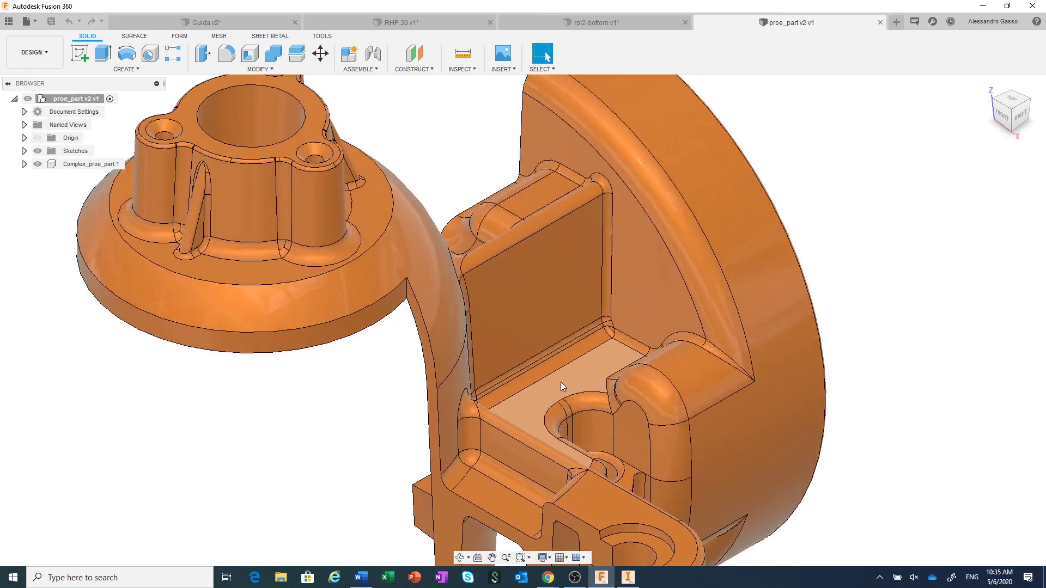
{"action": "scroll", "coordinate": [567, 362], "scroll_direction": "up", "scroll_amount": 2}
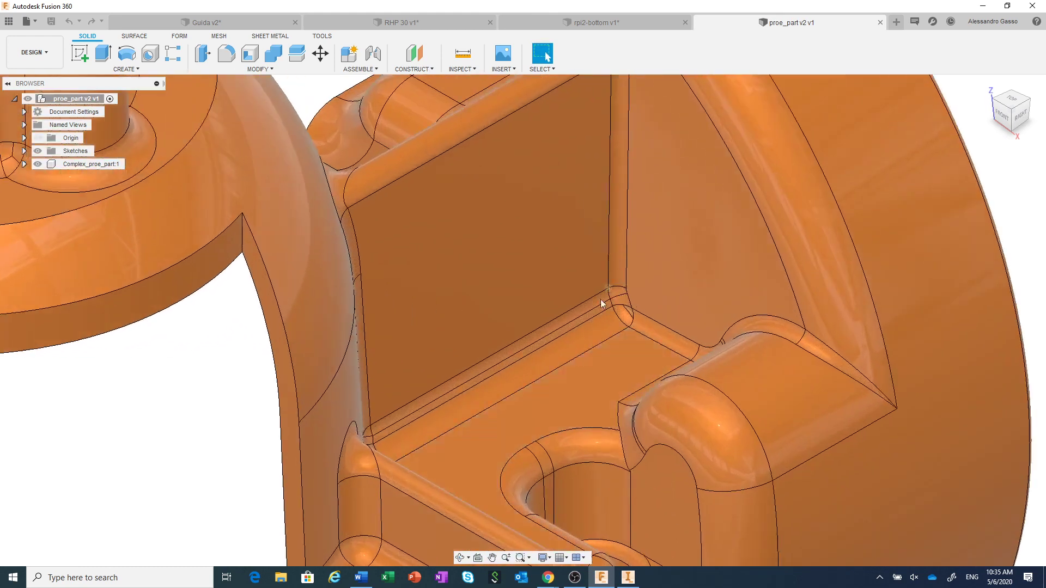
{"action": "scroll", "coordinate": [562, 409], "scroll_direction": "up", "scroll_amount": 2}
{"action": "scroll", "coordinate": [544, 420], "scroll_direction": "down", "scroll_amount": 3}
{"action": "scroll", "coordinate": [532, 411], "scroll_direction": "down", "scroll_amount": 2}
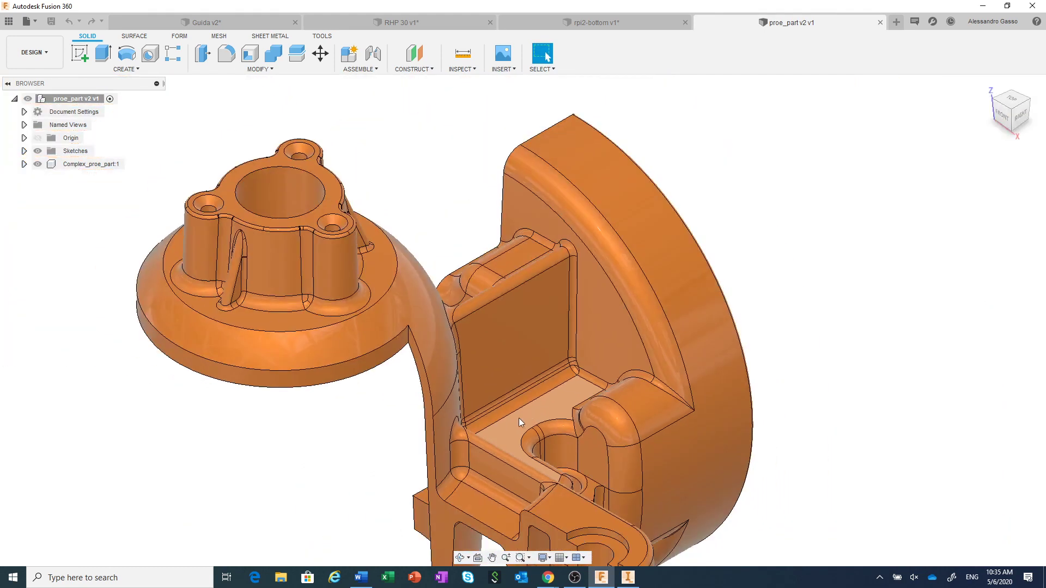
{"action": "scroll", "coordinate": [518, 417], "scroll_direction": "down", "scroll_amount": 2}
{"action": "scroll", "coordinate": [469, 467], "scroll_direction": "up", "scroll_amount": 1}
{"action": "scroll", "coordinate": [470, 467], "scroll_direction": "down", "scroll_amount": 2}
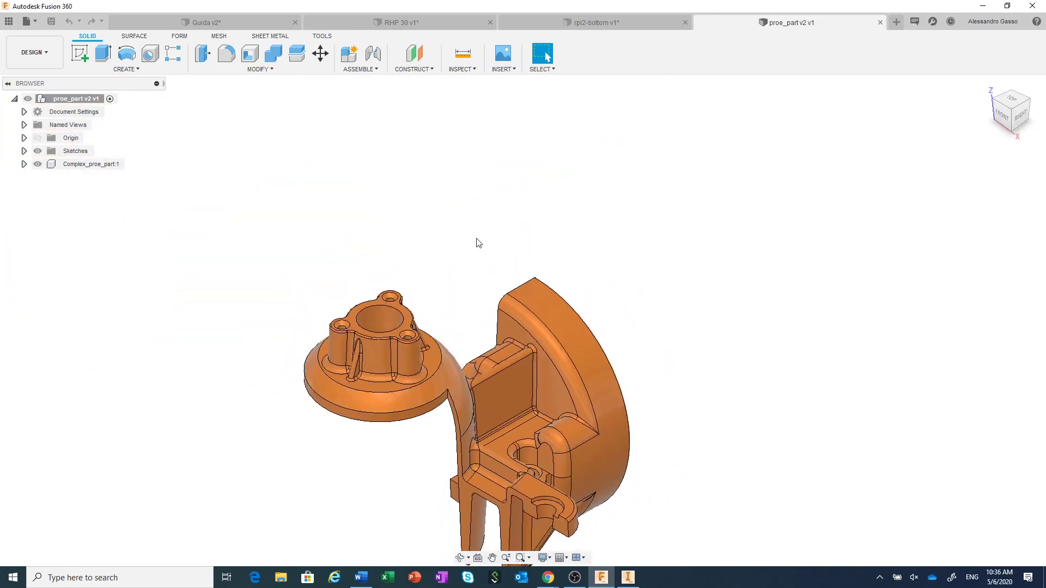
{"action": "middle_click_drag", "start_coordinate": [481, 247], "coordinate": [488, 212]}
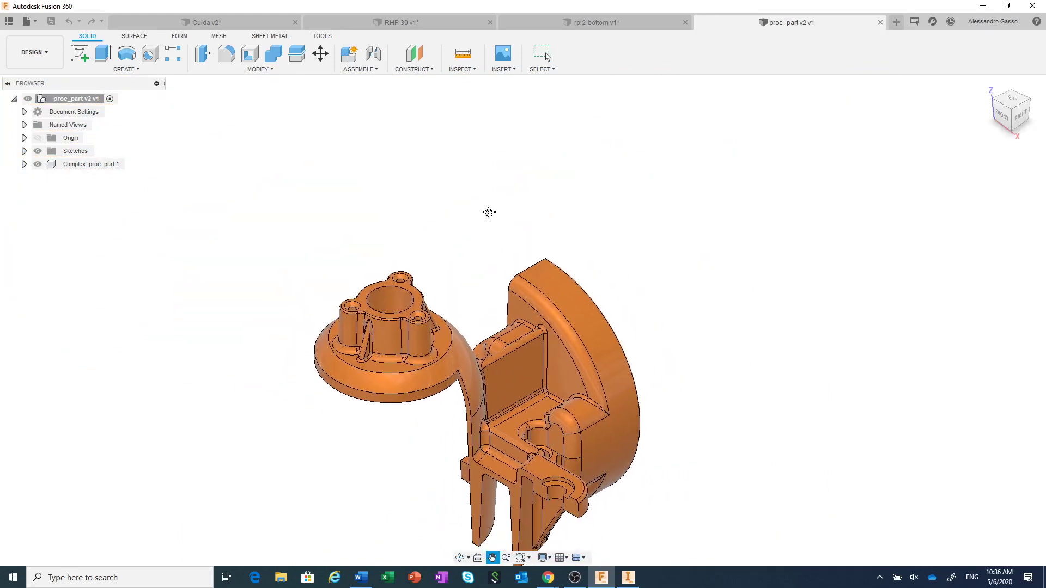
{"action": "scroll", "coordinate": [479, 229], "scroll_direction": "up", "scroll_amount": 1}
{"action": "scroll", "coordinate": [469, 240], "scroll_direction": "up", "scroll_amount": 2}
{"action": "scroll", "coordinate": [474, 242], "scroll_direction": "up", "scroll_amount": 1}
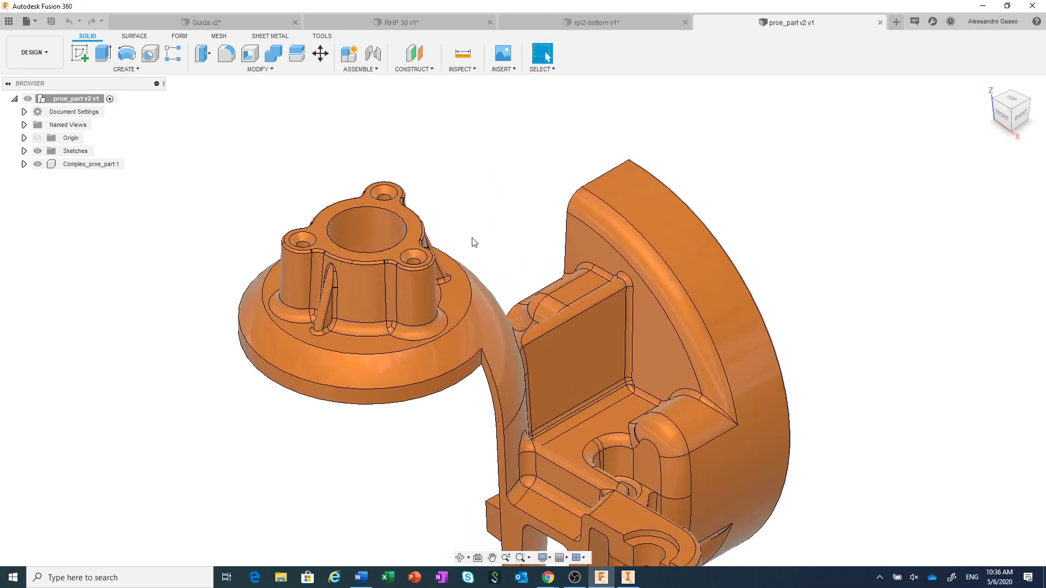
{"action": "scroll", "coordinate": [474, 242], "scroll_direction": "up", "scroll_amount": 1}
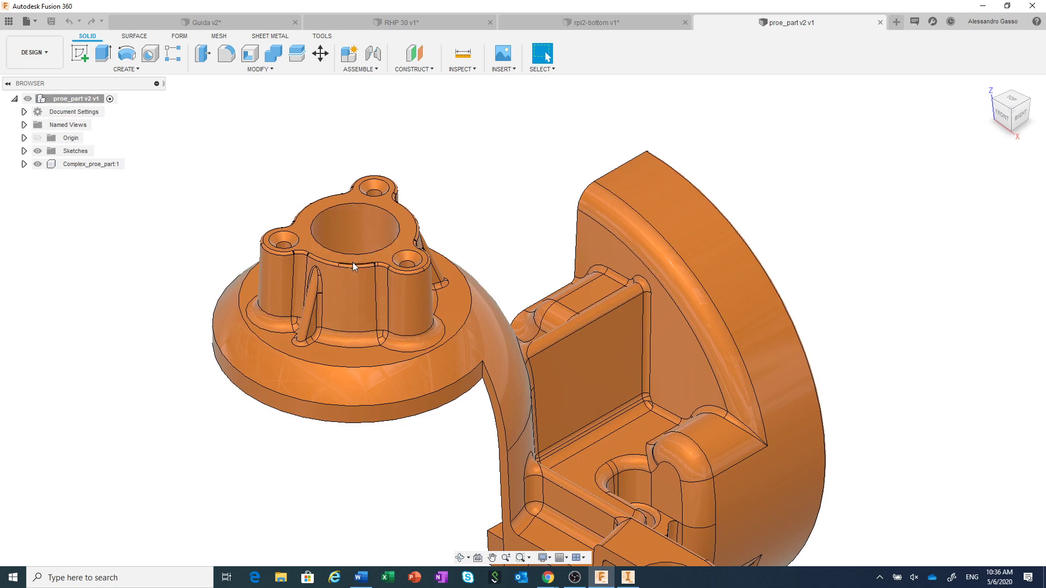
{"action": "scroll", "coordinate": [382, 265], "scroll_direction": "up", "scroll_amount": 2}
{"action": "scroll", "coordinate": [382, 264], "scroll_direction": "up", "scroll_amount": 1}
{"action": "scroll", "coordinate": [383, 264], "scroll_direction": "up", "scroll_amount": 2}
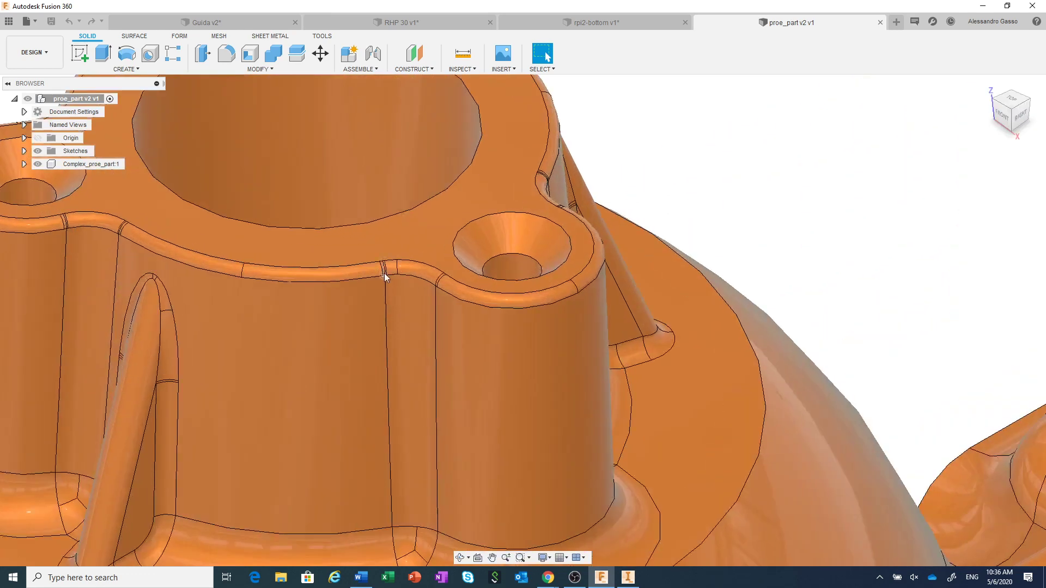
{"action": "scroll", "coordinate": [384, 277], "scroll_direction": "down", "scroll_amount": 4}
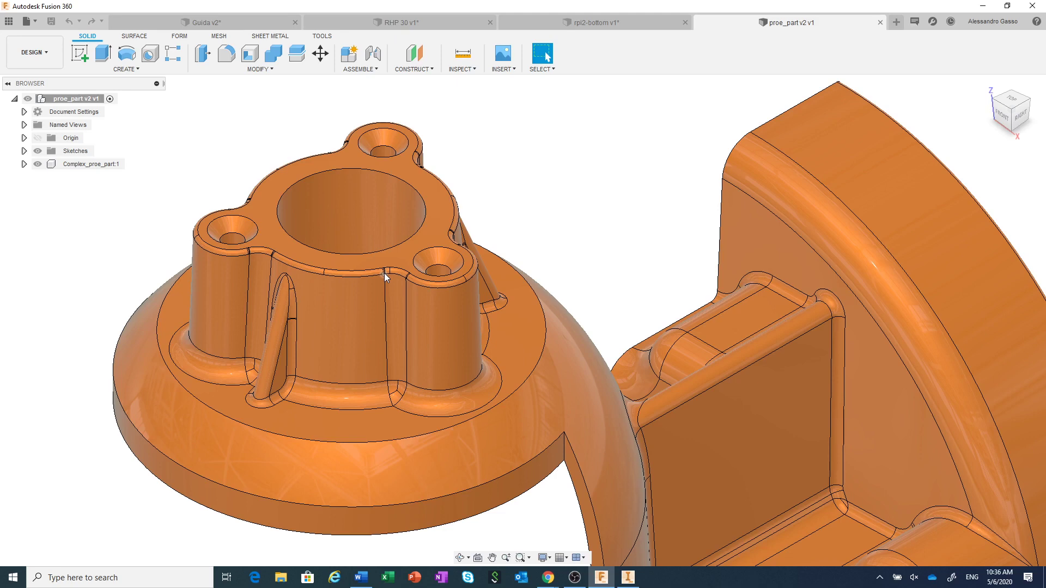
{"action": "scroll", "coordinate": [384, 273], "scroll_direction": "down", "scroll_amount": 2}
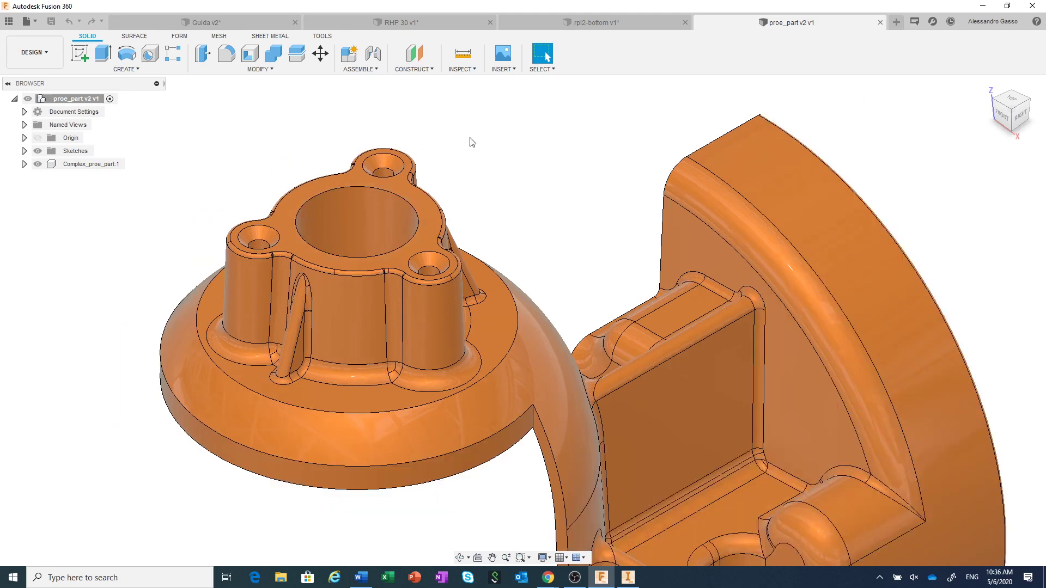
{"action": "scroll", "coordinate": [599, 382], "scroll_direction": "down", "scroll_amount": 2}
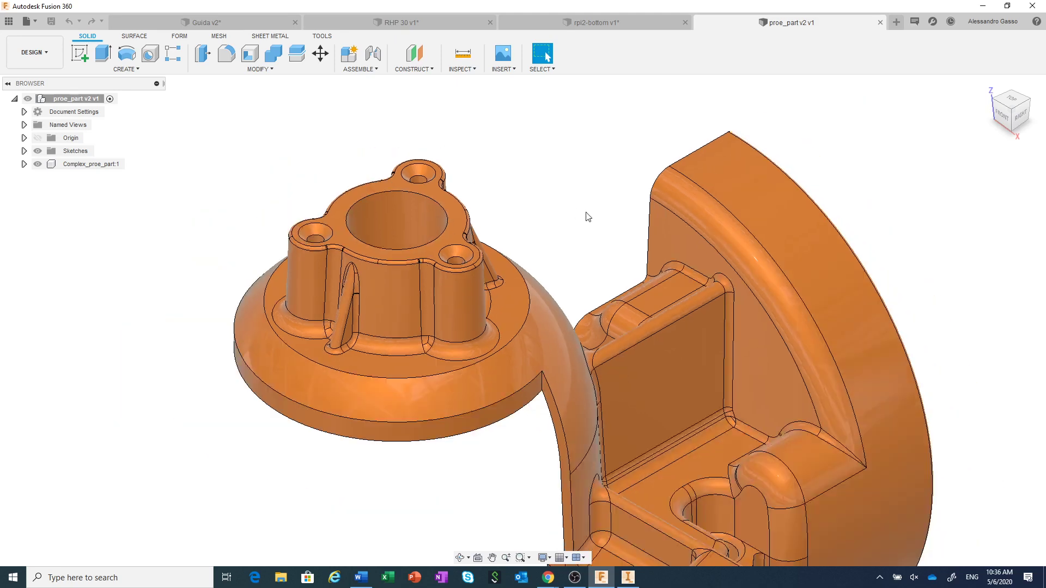
{"action": "scroll", "coordinate": [708, 446], "scroll_direction": "down", "scroll_amount": 1}
{"action": "scroll", "coordinate": [771, 498], "scroll_direction": "up", "scroll_amount": 1}
{"action": "scroll", "coordinate": [752, 496], "scroll_direction": "up", "scroll_amount": 1}
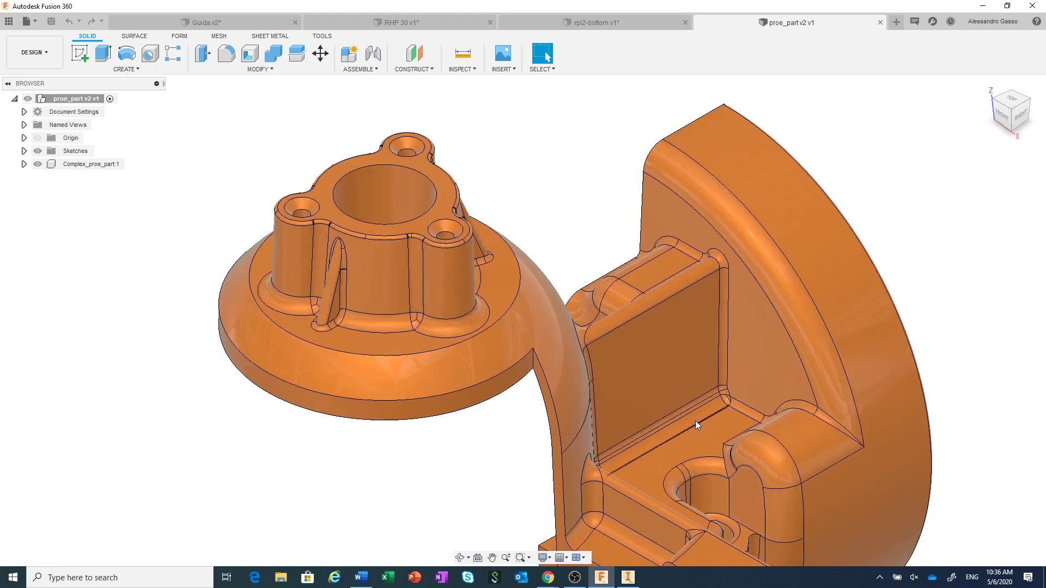
{"action": "scroll", "coordinate": [472, 197], "scroll_direction": "up", "scroll_amount": 2}
{"action": "scroll", "coordinate": [606, 241], "scroll_direction": "down", "scroll_amount": 1}
{"action": "scroll", "coordinate": [606, 242], "scroll_direction": "down", "scroll_amount": 1}
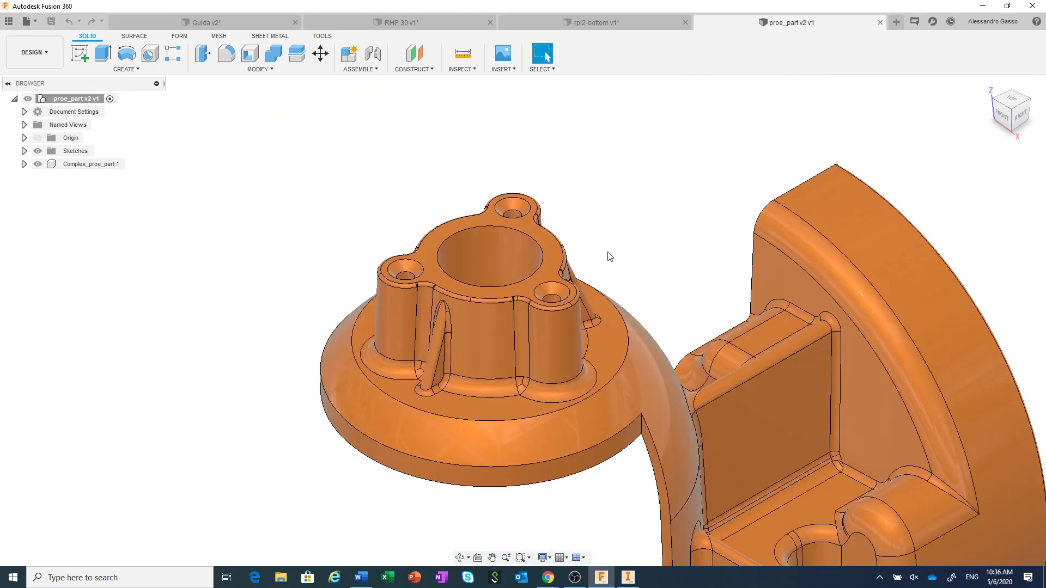
{"action": "scroll", "coordinate": [605, 240], "scroll_direction": "up", "scroll_amount": 1}
{"action": "scroll", "coordinate": [588, 205], "scroll_direction": "up", "scroll_amount": 1}
{"action": "scroll", "coordinate": [585, 202], "scroll_direction": "up", "scroll_amount": 1}
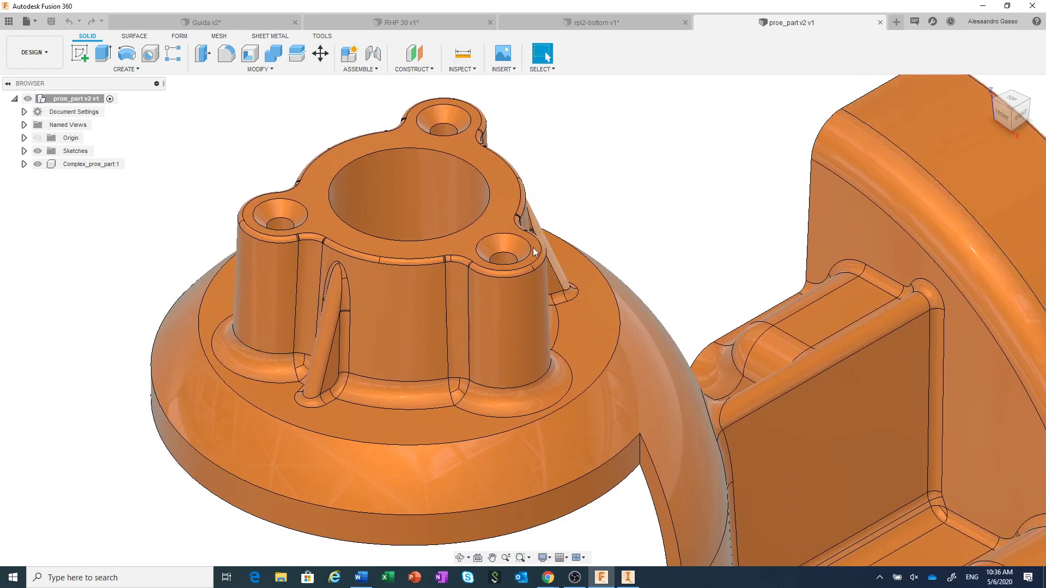
{"action": "scroll", "coordinate": [434, 344], "scroll_direction": "up", "scroll_amount": 1}
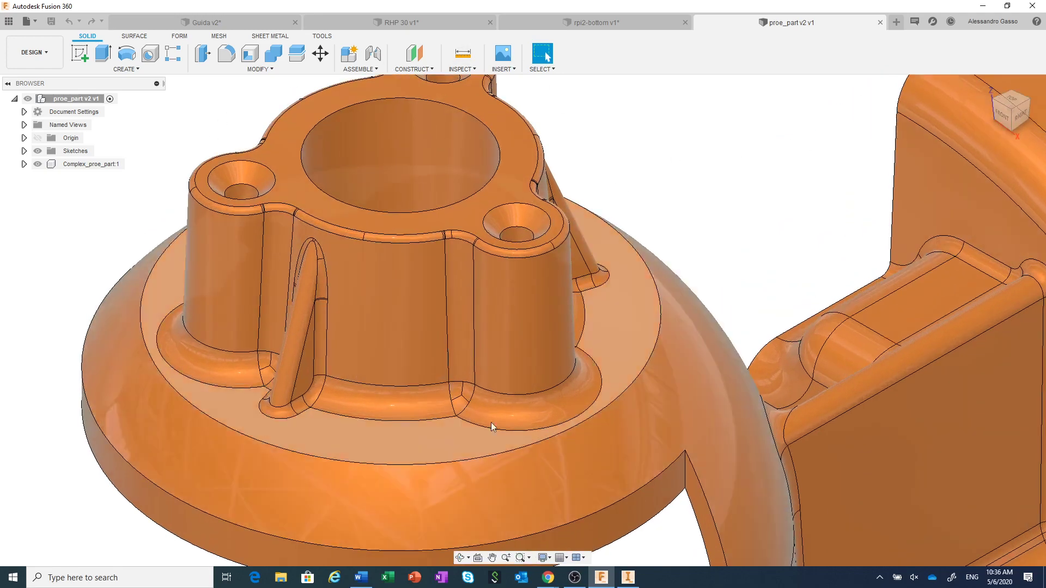
{"action": "scroll", "coordinate": [449, 238], "scroll_direction": "up", "scroll_amount": 1}
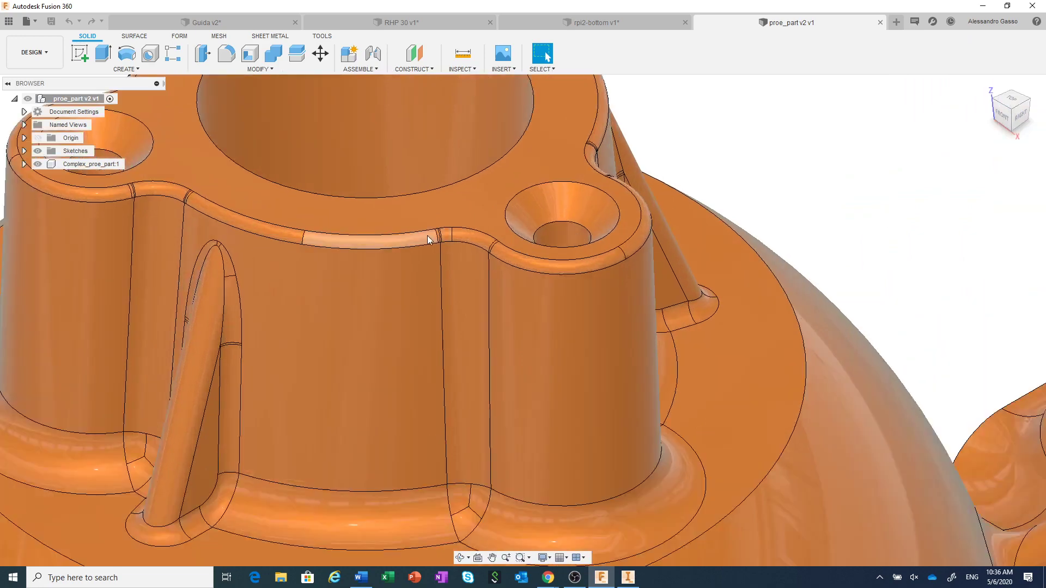
{"action": "scroll", "coordinate": [572, 248], "scroll_direction": "down", "scroll_amount": 2}
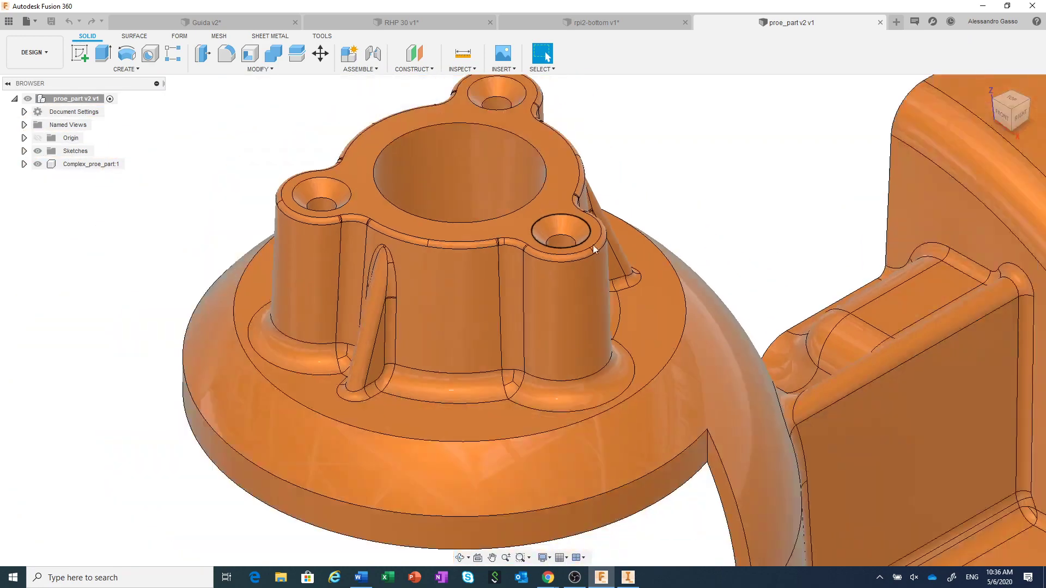
{"action": "left_click", "coordinate": [1008, 96]}
{"action": "scroll", "coordinate": [708, 299], "scroll_direction": "down", "scroll_amount": 2}
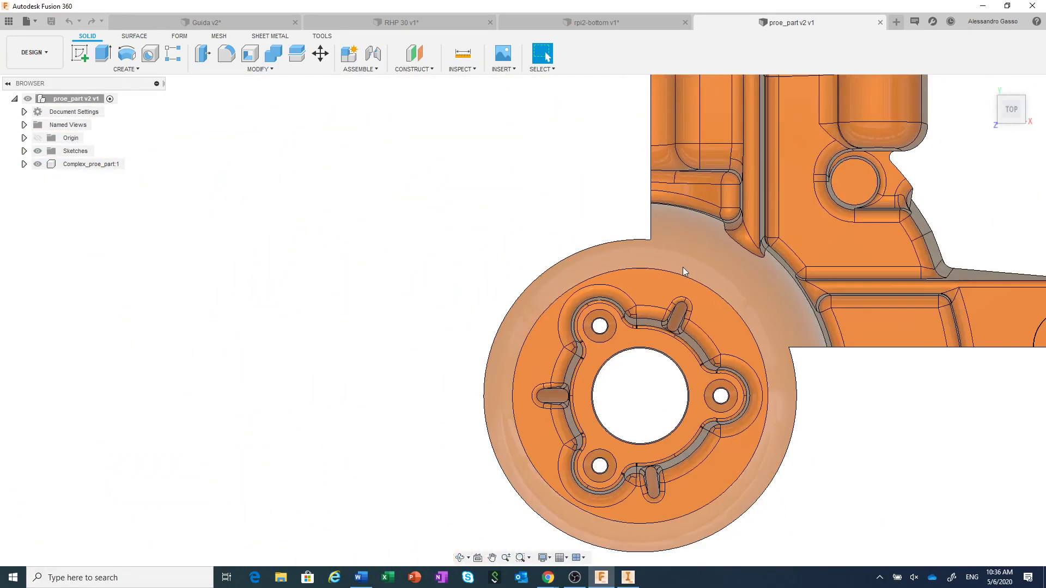
{"action": "middle_click_drag", "start_coordinate": [695, 401], "coordinate": [538, 328]}
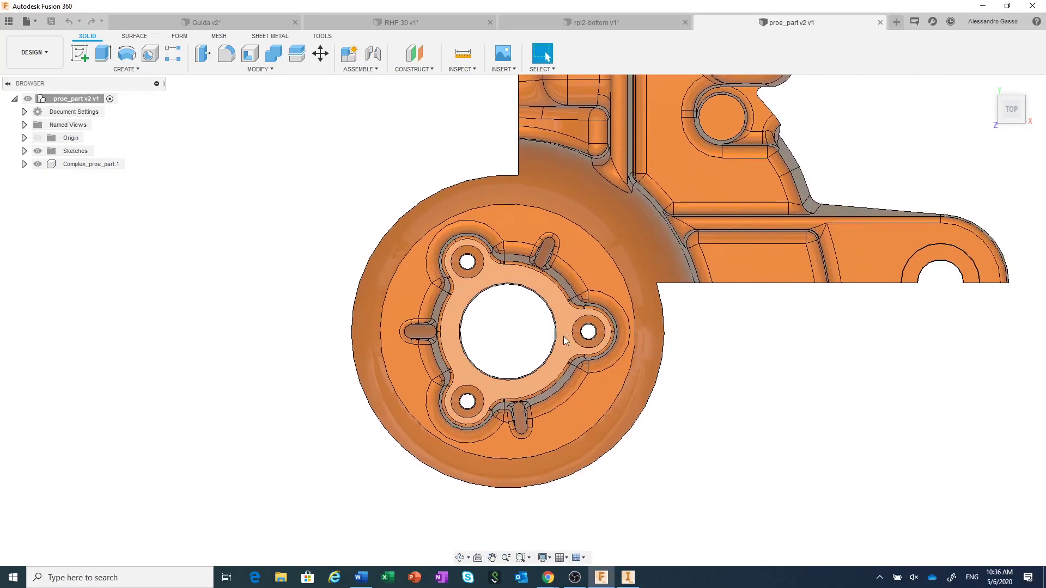
{"action": "scroll", "coordinate": [524, 335], "scroll_direction": "up", "scroll_amount": 2}
{"action": "scroll", "coordinate": [527, 321], "scroll_direction": "up", "scroll_amount": 1}
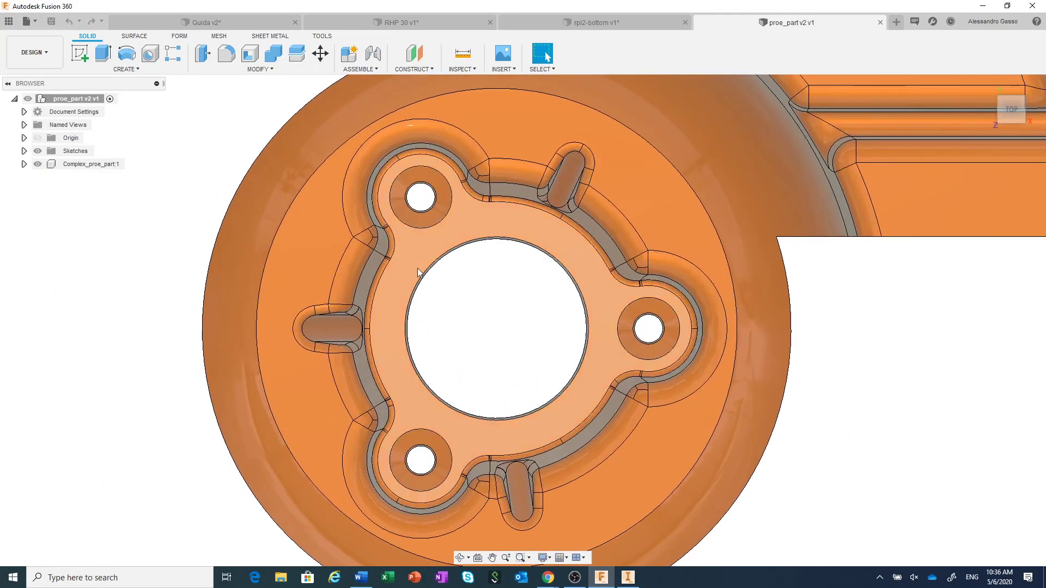
{"action": "scroll", "coordinate": [415, 287], "scroll_direction": "up", "scroll_amount": 1}
{"action": "scroll", "coordinate": [415, 287], "scroll_direction": "down", "scroll_amount": 1}
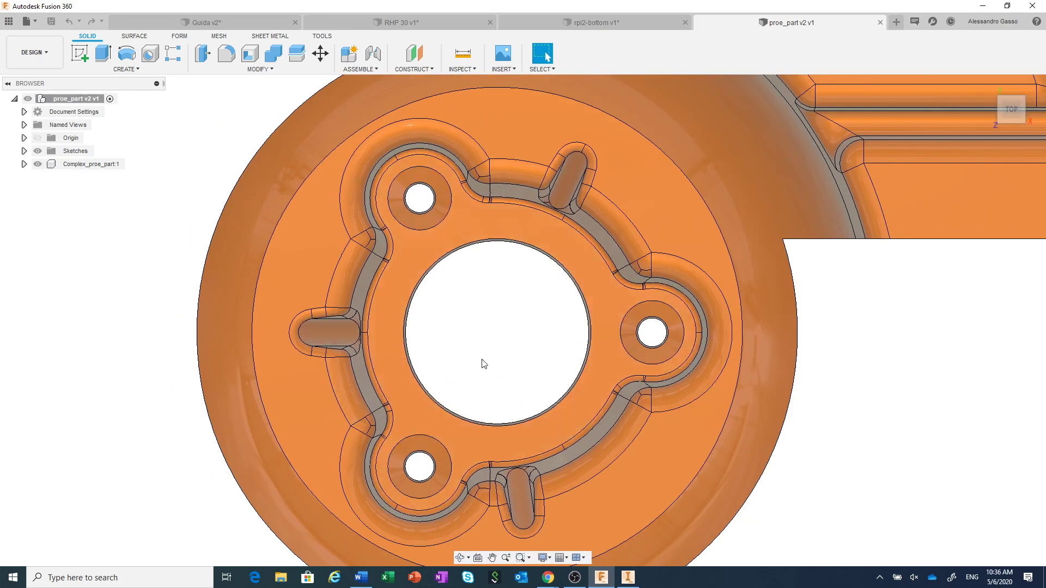
{"action": "mouse_move", "coordinate": [1011, 109]}
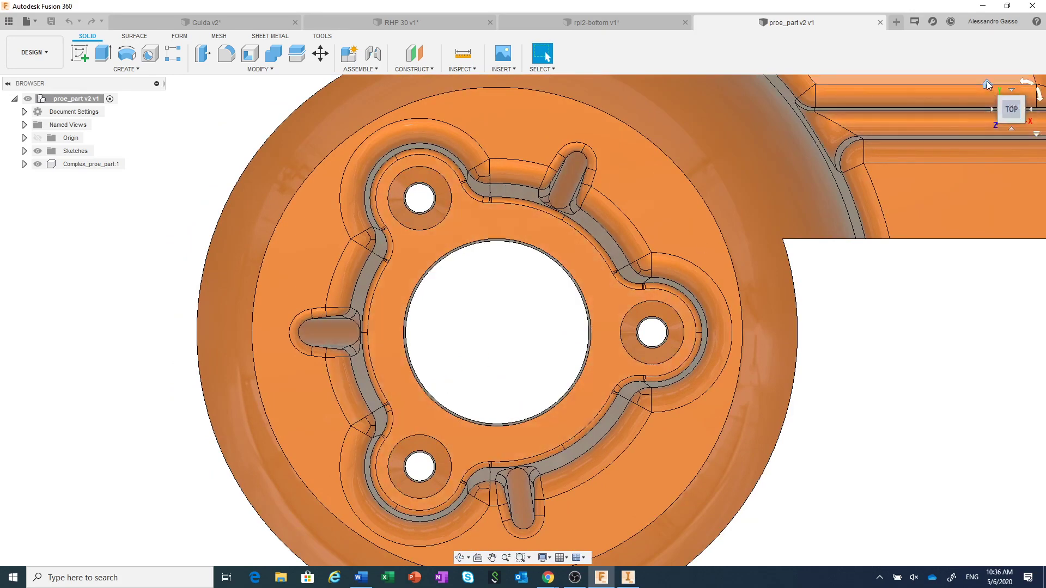
Step: Return to the Home view and zoom to frame the proe_part
{"action": "left_click", "coordinate": [986, 84]}
{"action": "scroll", "coordinate": [423, 259], "scroll_direction": "up", "scroll_amount": 2}
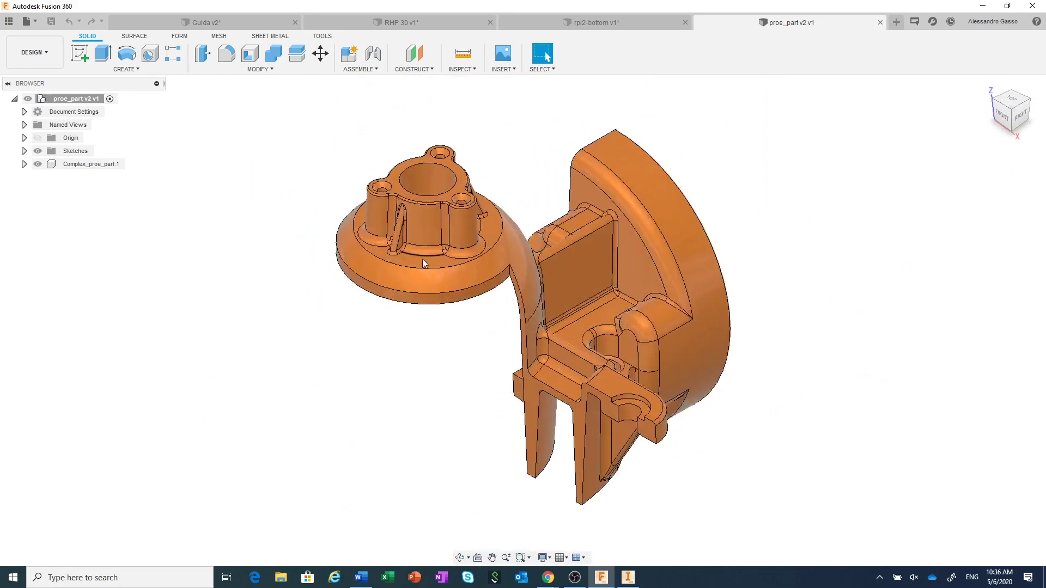
{"action": "scroll", "coordinate": [430, 267], "scroll_direction": "up", "scroll_amount": 3}
{"action": "scroll", "coordinate": [436, 266], "scroll_direction": "up", "scroll_amount": 2}
{"action": "scroll", "coordinate": [436, 266], "scroll_direction": "up", "scroll_amount": 1}
{"action": "scroll", "coordinate": [436, 266], "scroll_direction": "down", "scroll_amount": 1}
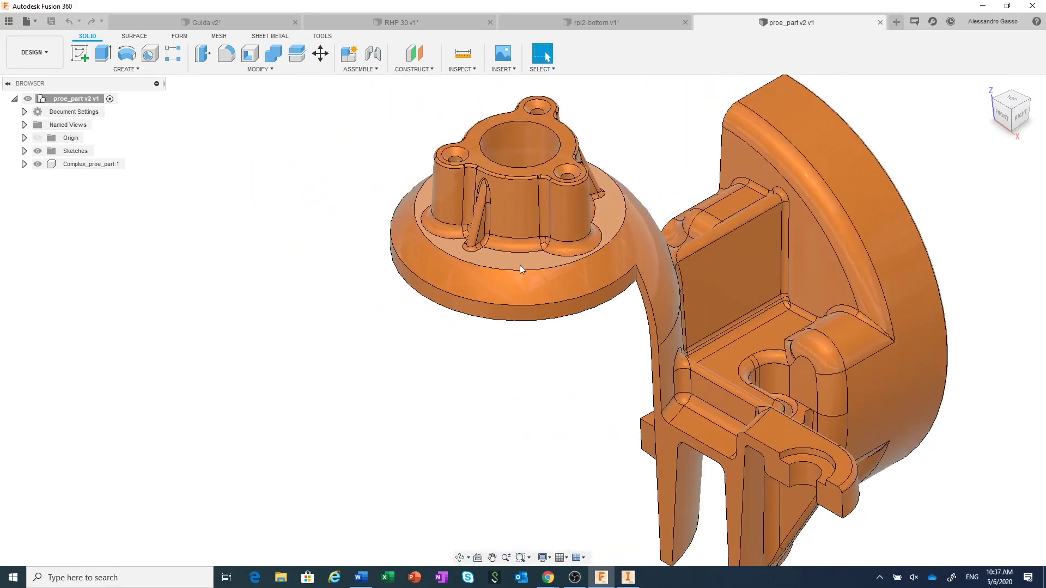
{"action": "scroll", "coordinate": [520, 264], "scroll_direction": "down", "scroll_amount": 1}
{"action": "scroll", "coordinate": [447, 263], "scroll_direction": "down", "scroll_amount": 1}
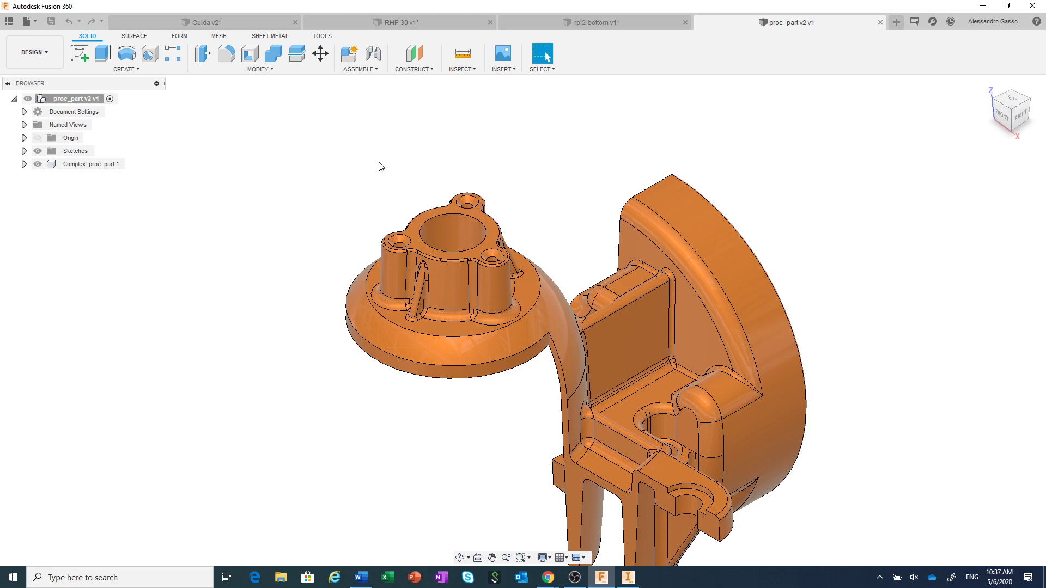
{"action": "scroll", "coordinate": [375, 166], "scroll_direction": "up", "scroll_amount": 1}
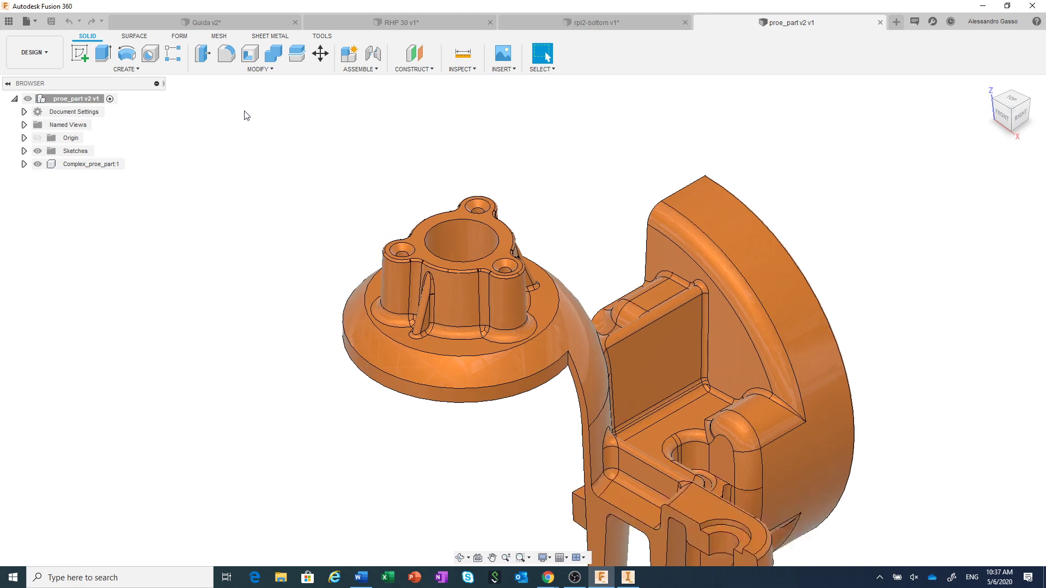
Step: On the side plane, sketch a roughly 74.885 × 25.463 mm rectangle around the upper hub
{"action": "left_click", "coordinate": [80, 55]}
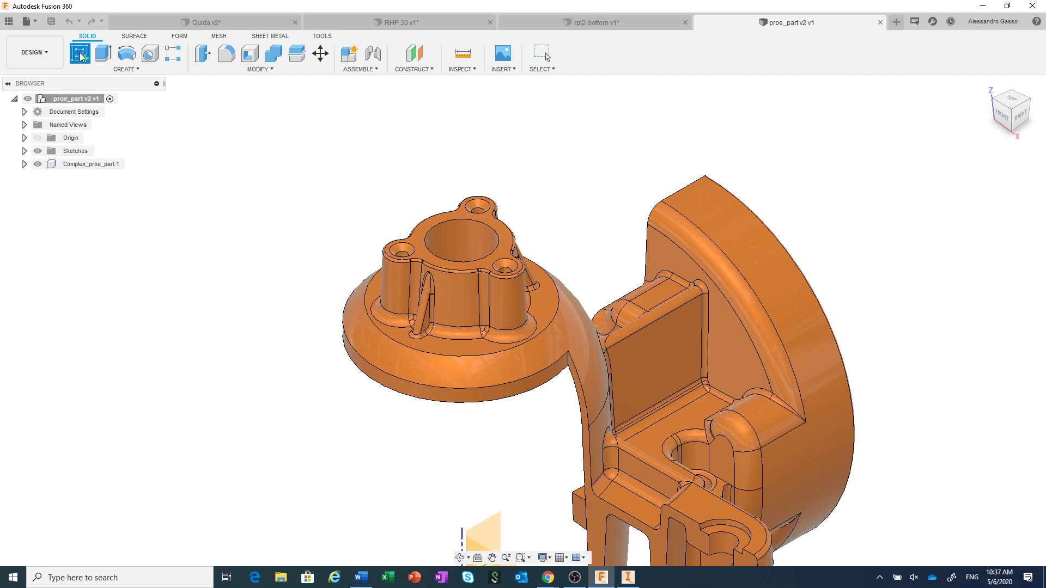
{"action": "left_click", "coordinate": [492, 531]}
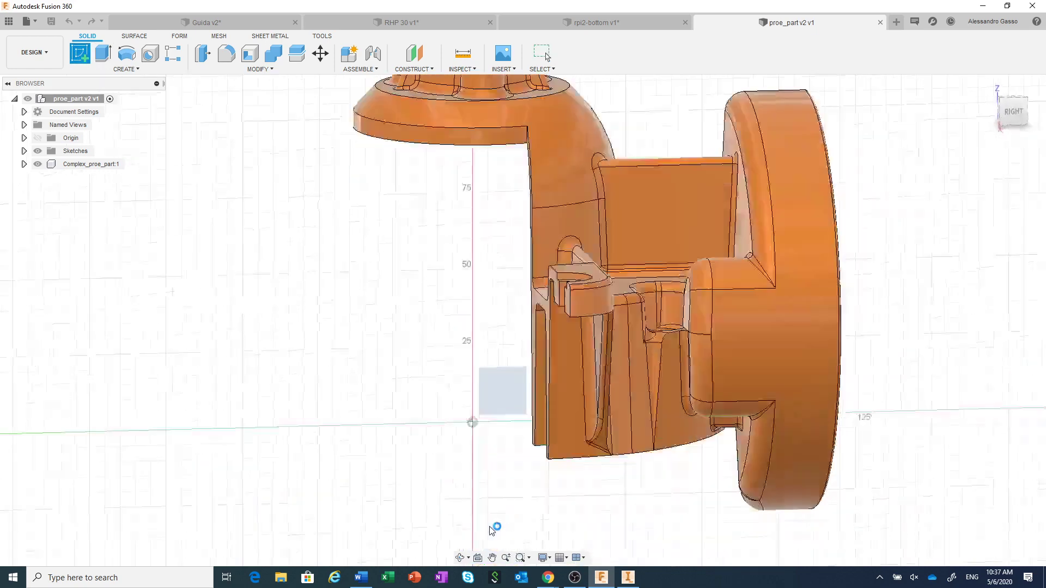
{"action": "mouse_move", "coordinate": [486, 247]}
{"action": "middle_mouse_down"}
{"action": "mouse_move", "coordinate": [485, 264]}
{"action": "mouse_move", "coordinate": [411, 308]}
{"action": "middle_mouse_up"}
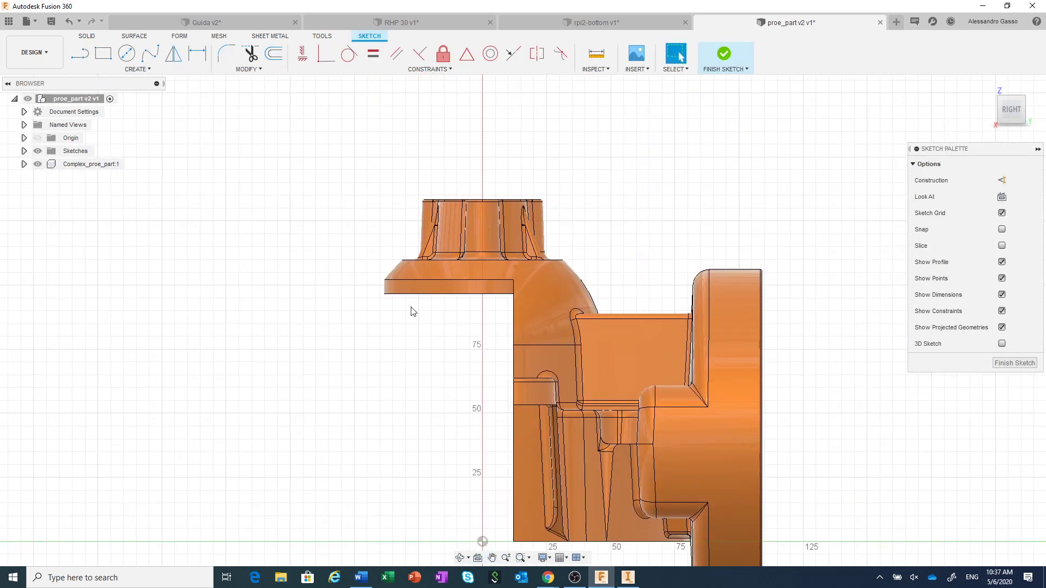
{"action": "scroll", "coordinate": [411, 308], "scroll_direction": "up", "scroll_amount": 2}
{"action": "scroll", "coordinate": [409, 306], "scroll_direction": "up", "scroll_amount": 2}
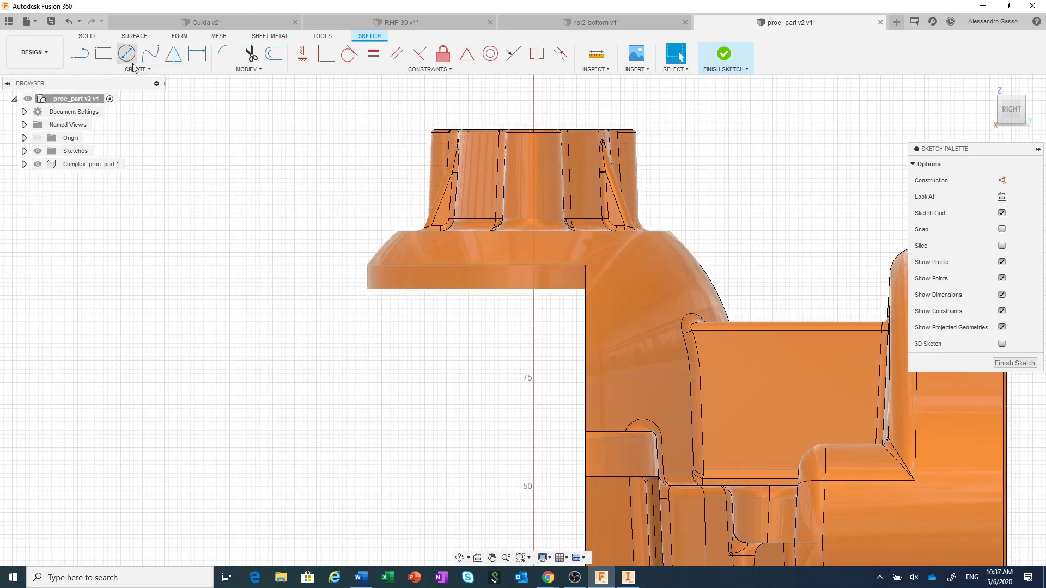
{"action": "left_click", "coordinate": [103, 53]}
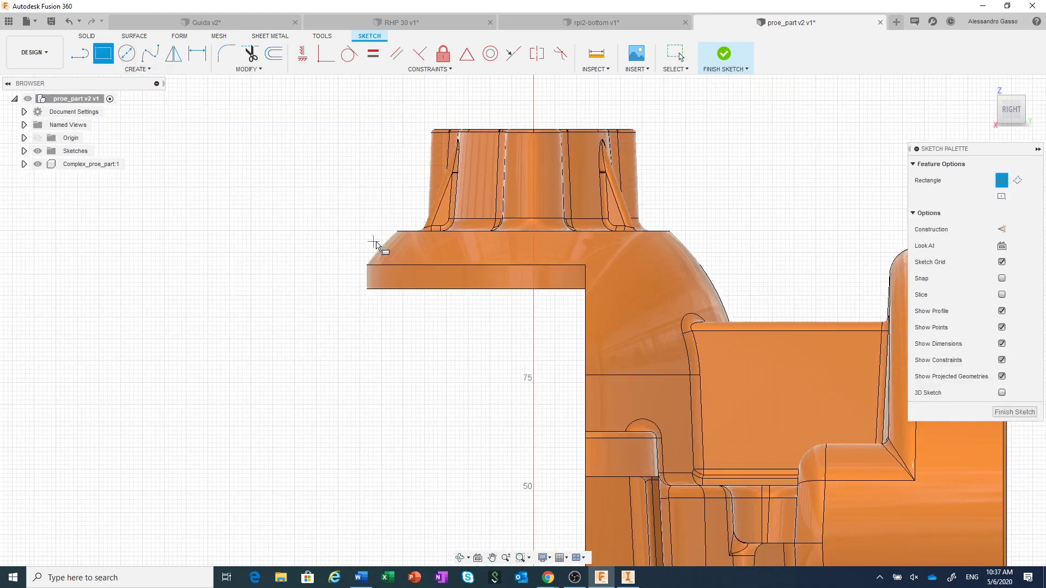
{"action": "left_click", "coordinate": [373, 241]}
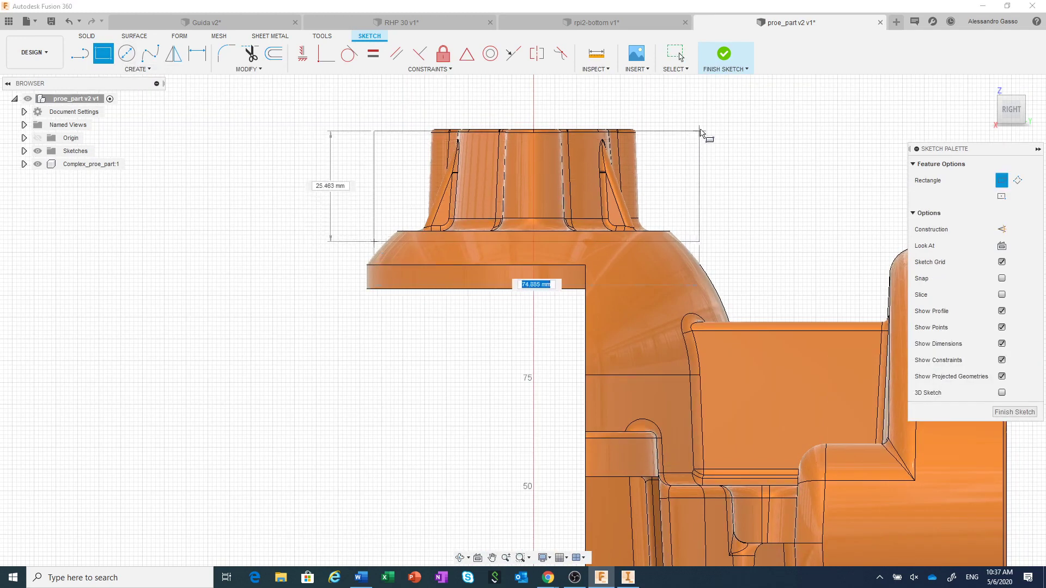
{"action": "left_click", "coordinate": [700, 116]}
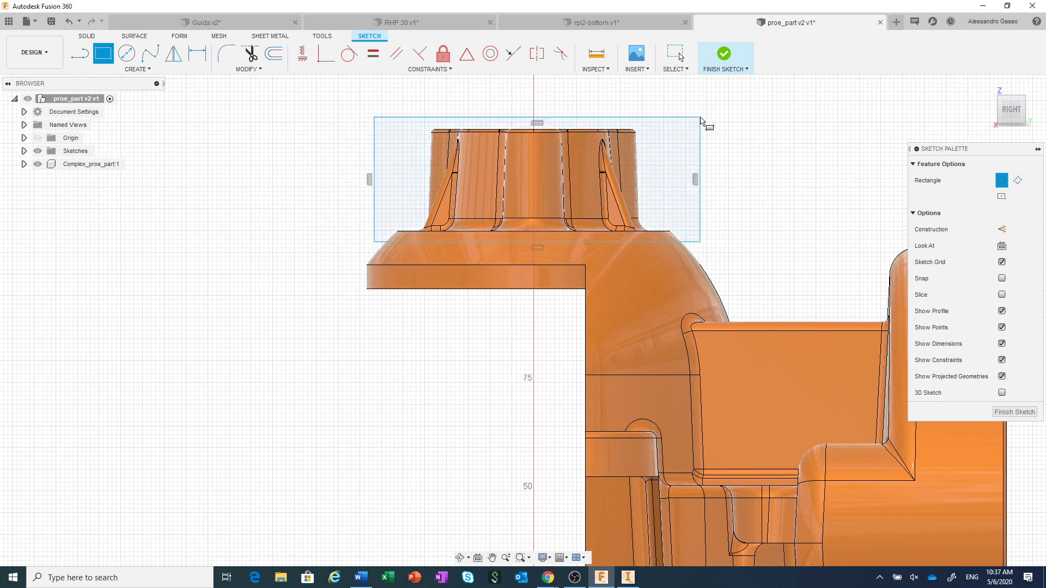
{"action": "left_click", "coordinate": [728, 57]}
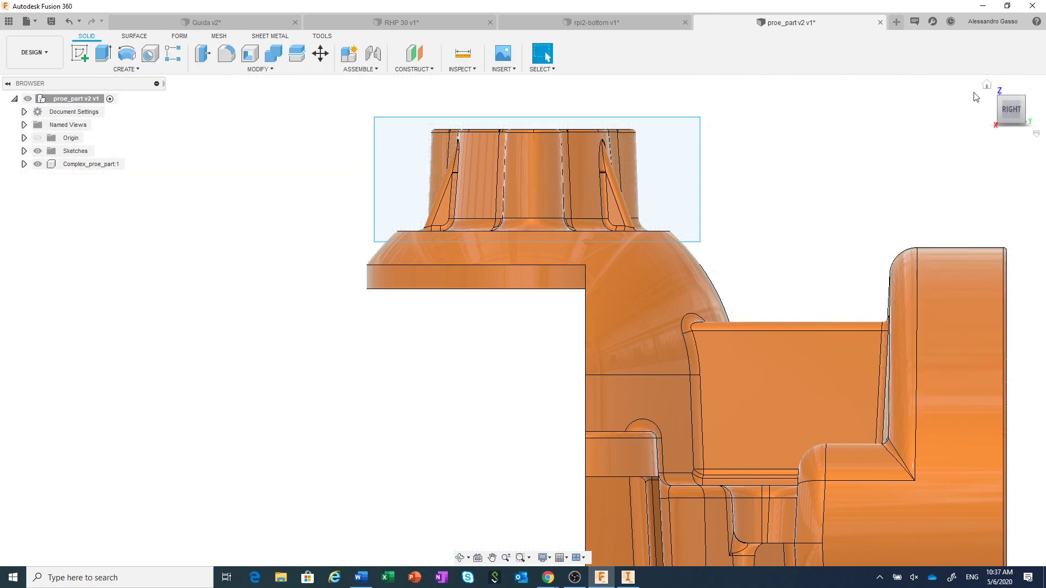
Step: Split the proe_part solid using the hub rectangle sketch as the splitting tool
{"action": "left_click", "coordinate": [987, 85]}
{"action": "scroll", "coordinate": [472, 152], "scroll_direction": "up", "scroll_amount": 3}
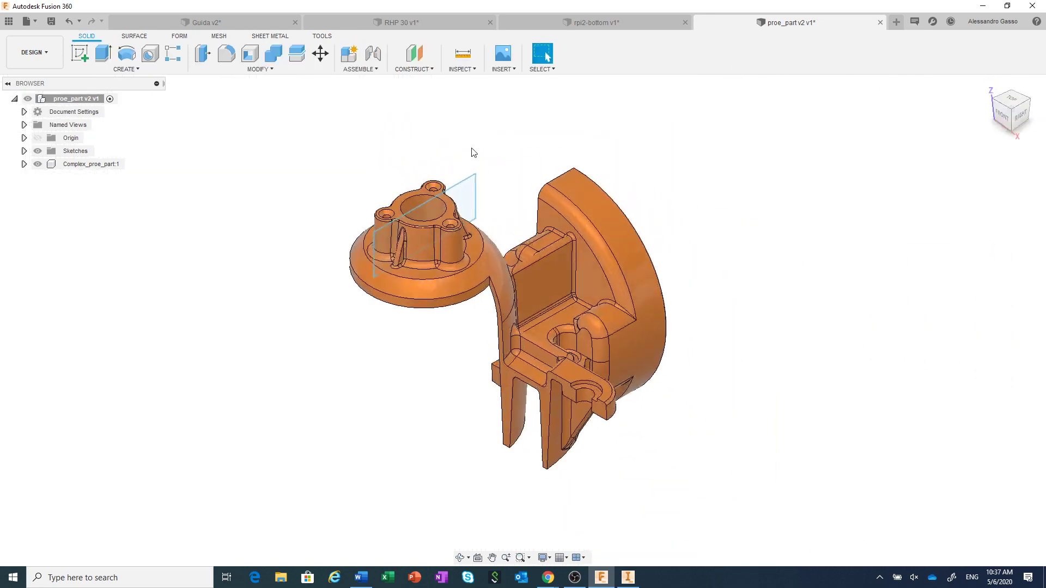
{"action": "left_click", "coordinate": [297, 53]}
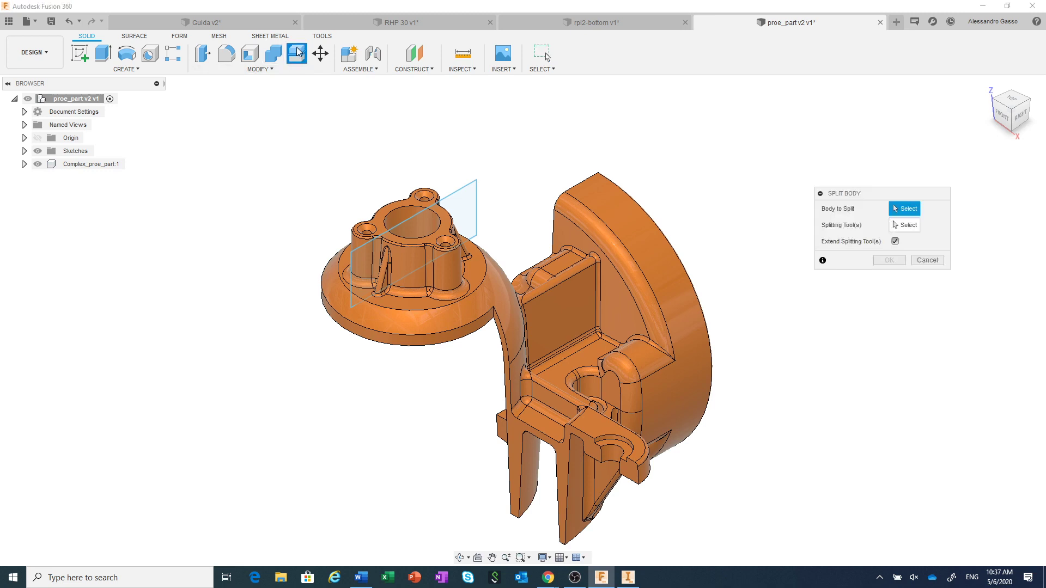
{"action": "left_click", "coordinate": [647, 265]}
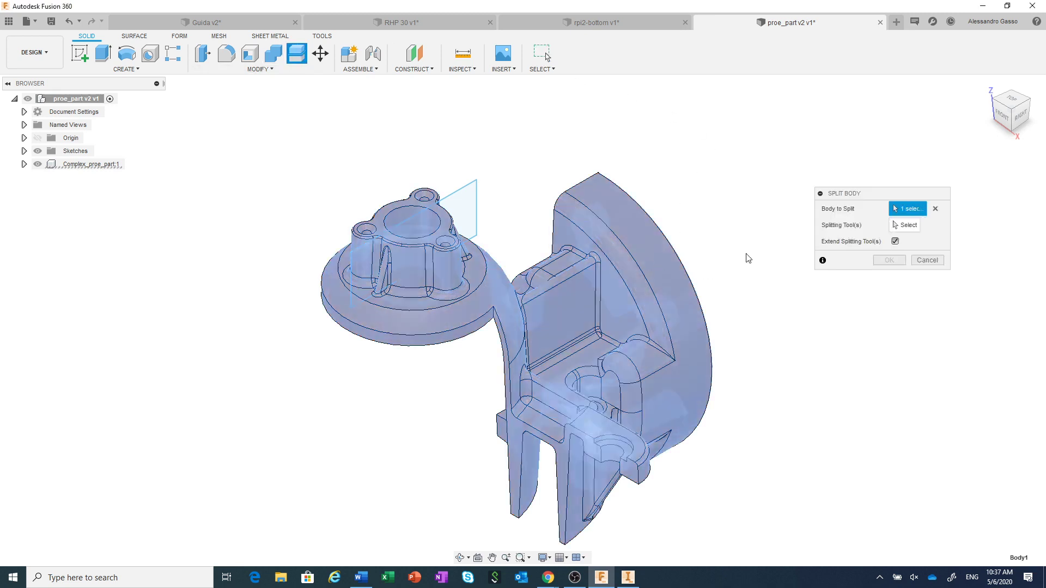
{"action": "left_click", "coordinate": [906, 225]}
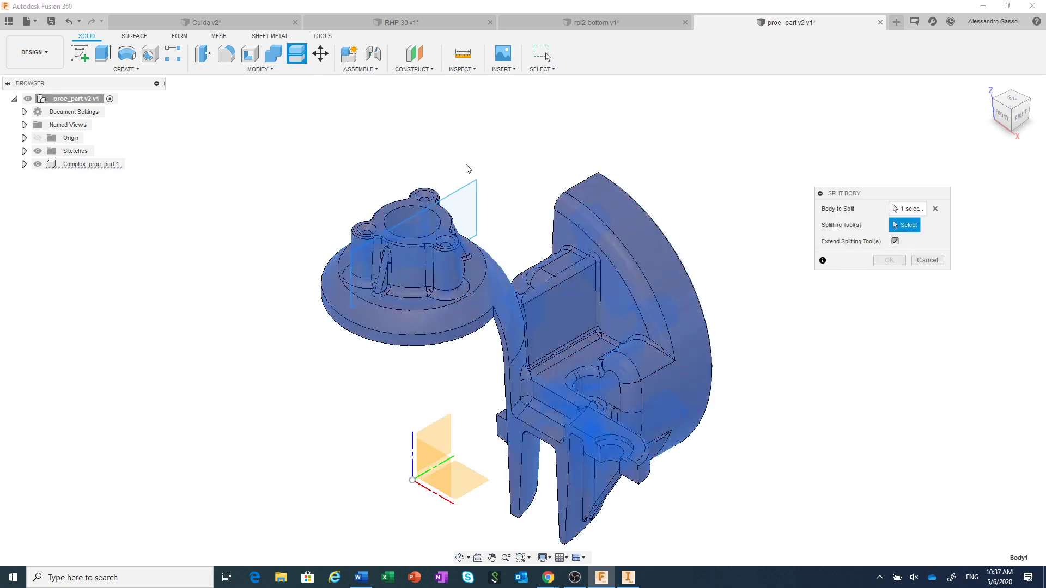
{"action": "left_click", "coordinate": [457, 193]}
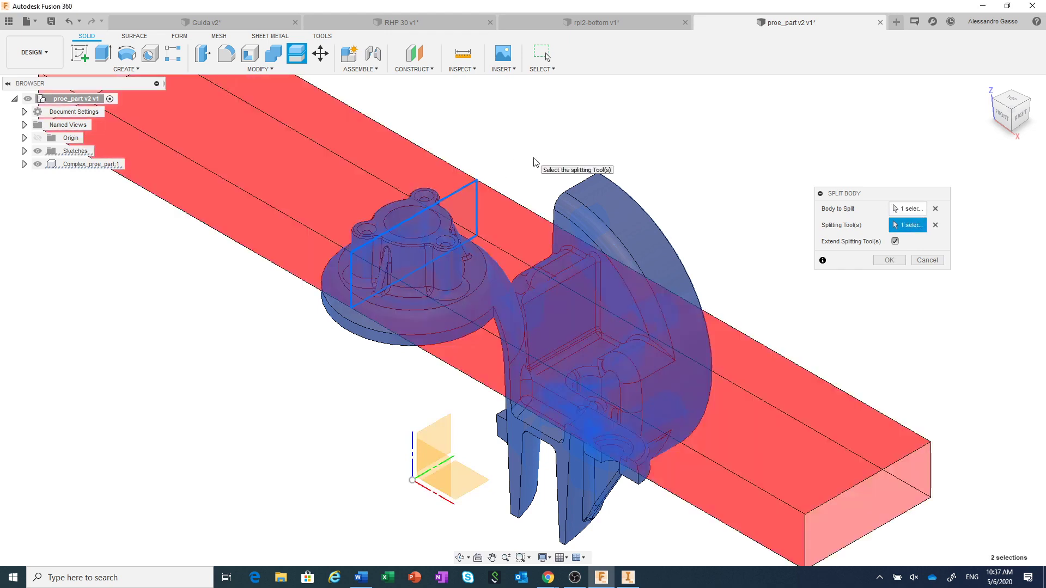
{"action": "left_click", "coordinate": [889, 260]}
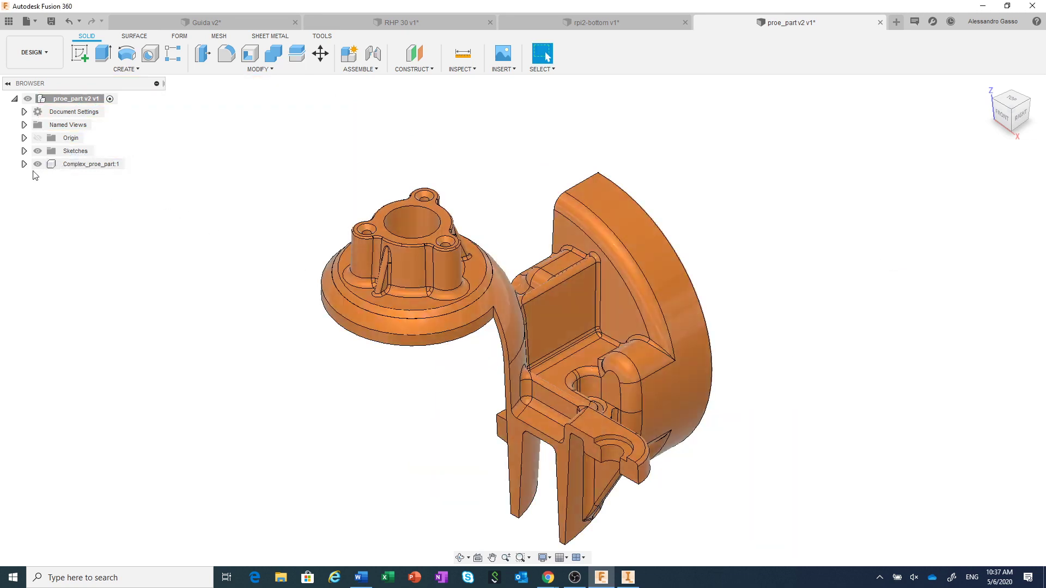
Step: Hide Body2 under Complex_proe_part:1 and view the remaining hub from the top
{"action": "left_click", "coordinate": [24, 164]}
{"action": "left_click", "coordinate": [34, 190]}
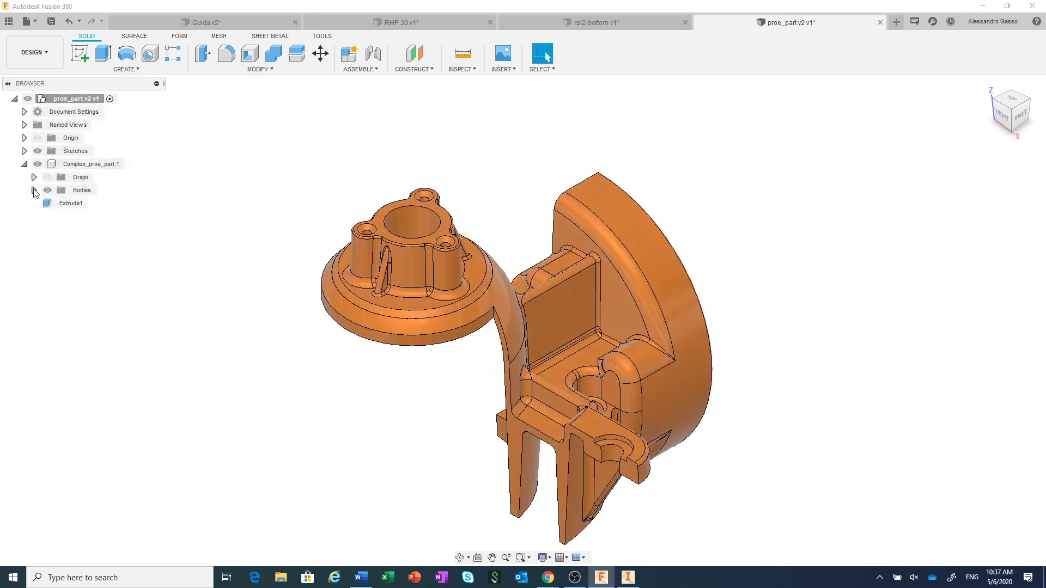
{"action": "left_click", "coordinate": [57, 216]}
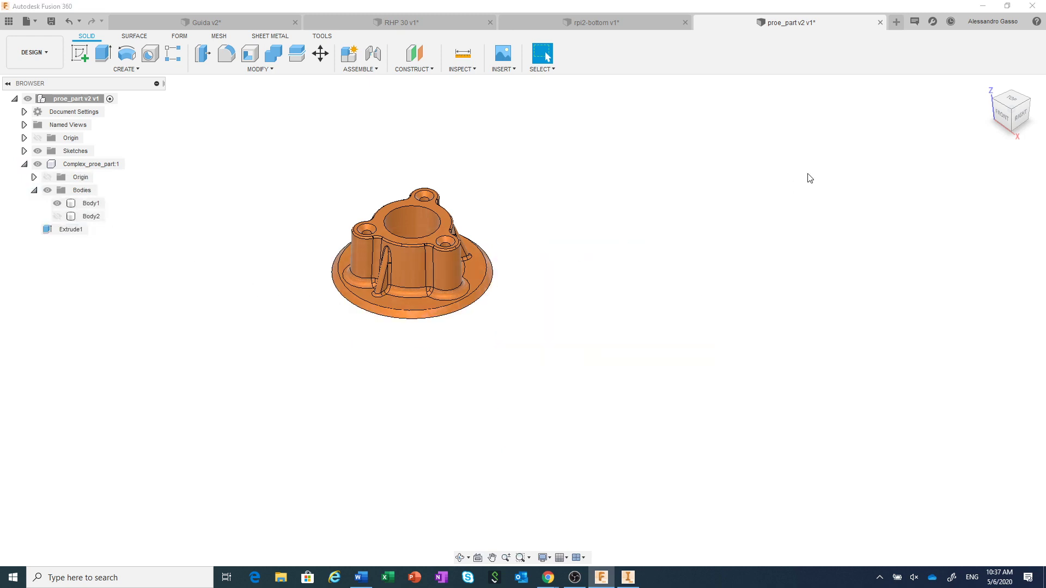
{"action": "left_click", "coordinate": [1010, 100]}
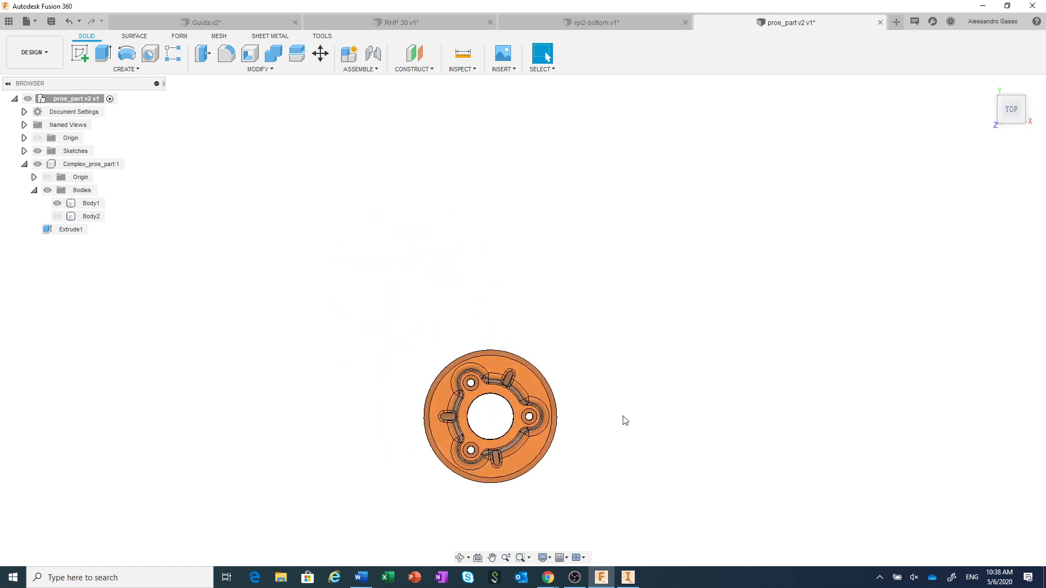
{"action": "scroll", "coordinate": [503, 496], "scroll_direction": "up", "scroll_amount": 1}
{"action": "scroll", "coordinate": [509, 496], "scroll_direction": "up", "scroll_amount": 2}
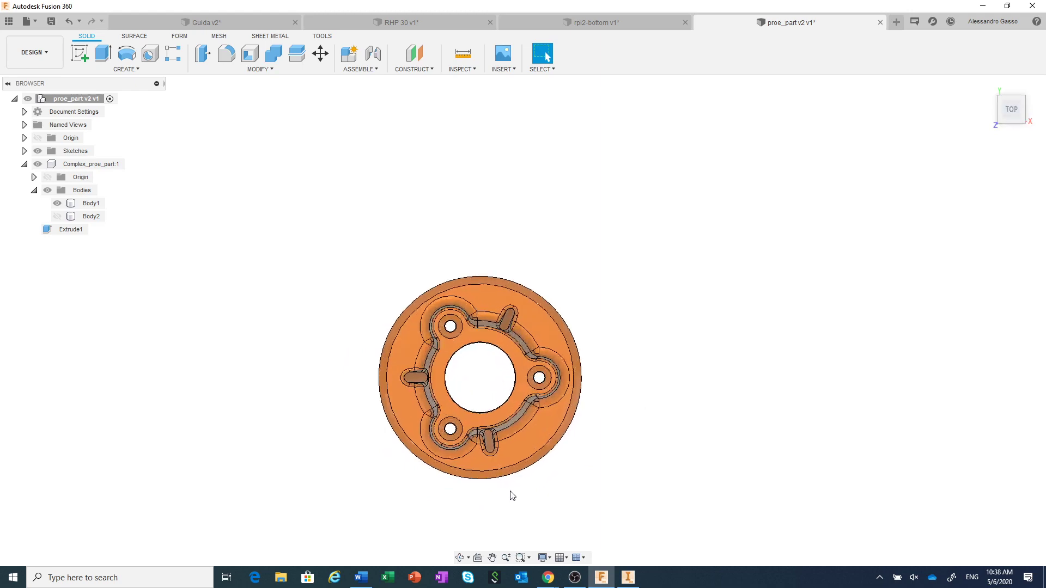
{"action": "scroll", "coordinate": [512, 496], "scroll_direction": "up", "scroll_amount": 3}
{"action": "scroll", "coordinate": [501, 487], "scroll_direction": "up", "scroll_amount": 1}
{"action": "middle_click_drag", "start_coordinate": [518, 485], "coordinate": [449, 474]}
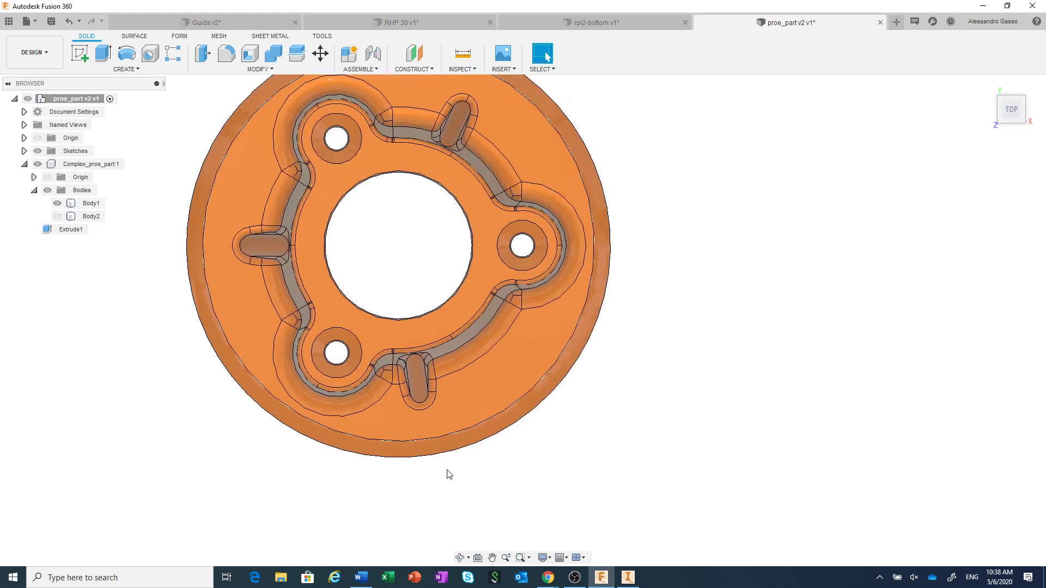
{"action": "scroll", "coordinate": [414, 425], "scroll_direction": "up", "scroll_amount": 2}
{"action": "scroll", "coordinate": [404, 410], "scroll_direction": "up", "scroll_amount": 1}
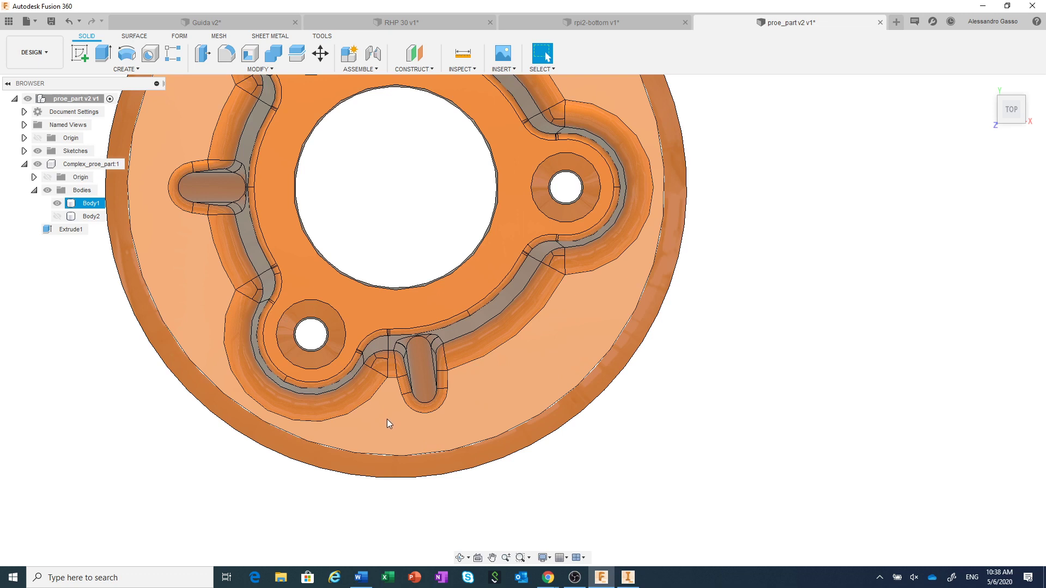
{"action": "left_click_drag", "start_coordinate": [388, 420], "coordinate": [459, 323]}
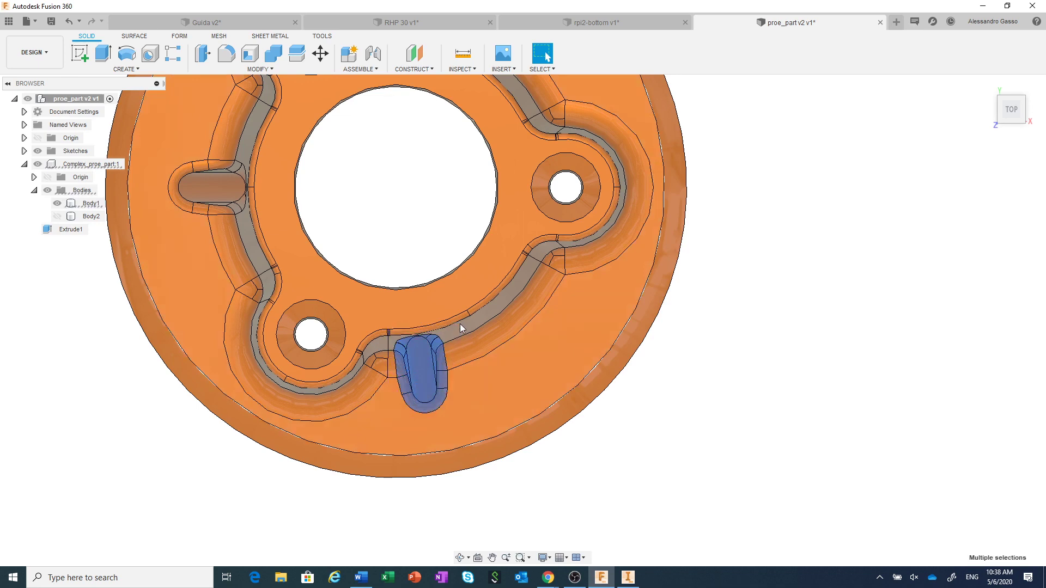
{"action": "left_click", "coordinate": [393, 420]}
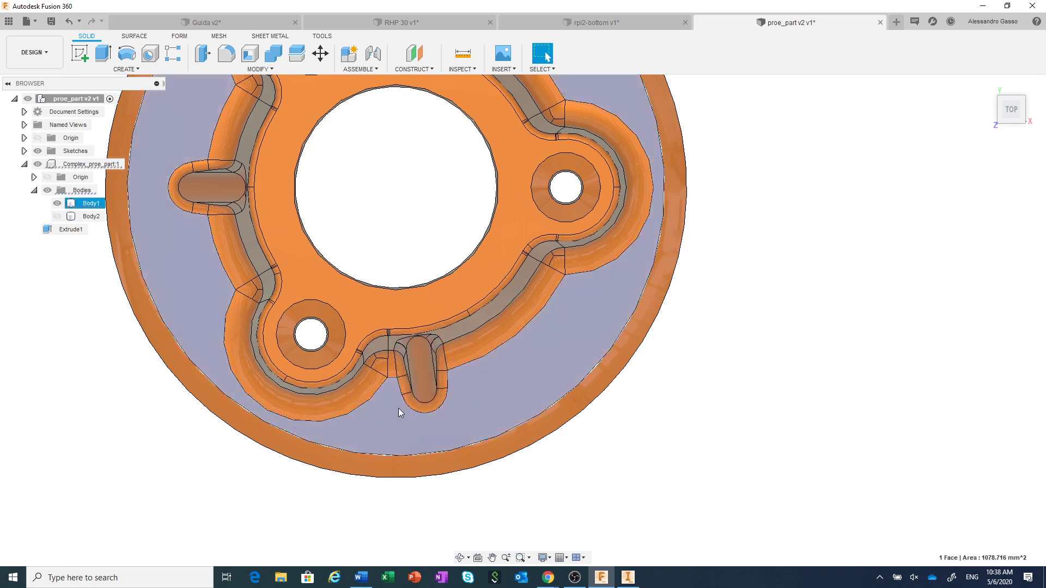
{"action": "scroll", "coordinate": [397, 407], "scroll_direction": "up", "scroll_amount": 2}
{"action": "scroll", "coordinate": [397, 408], "scroll_direction": "up", "scroll_amount": 1}
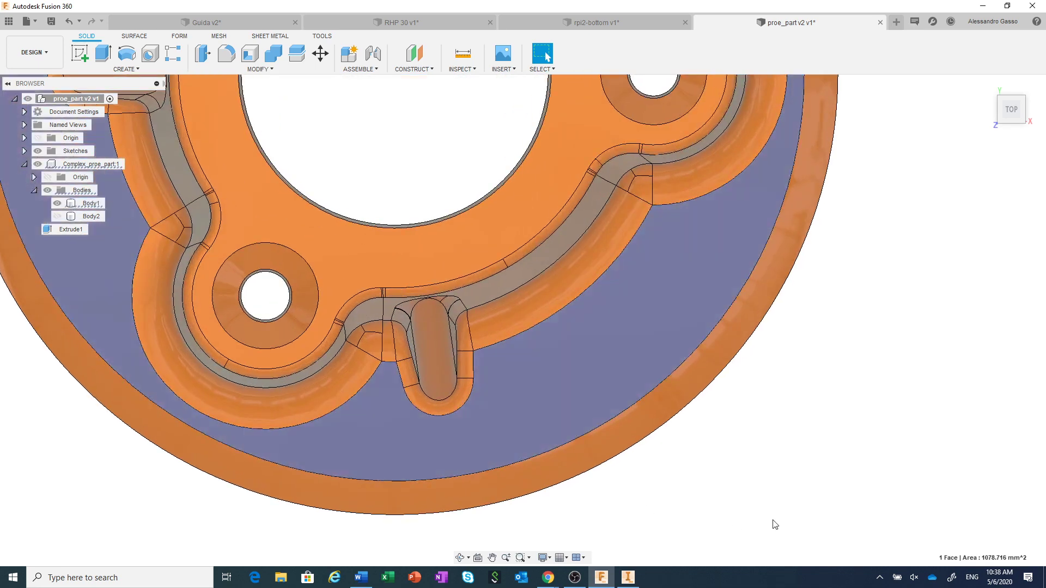
{"action": "left_click", "coordinate": [775, 523]}
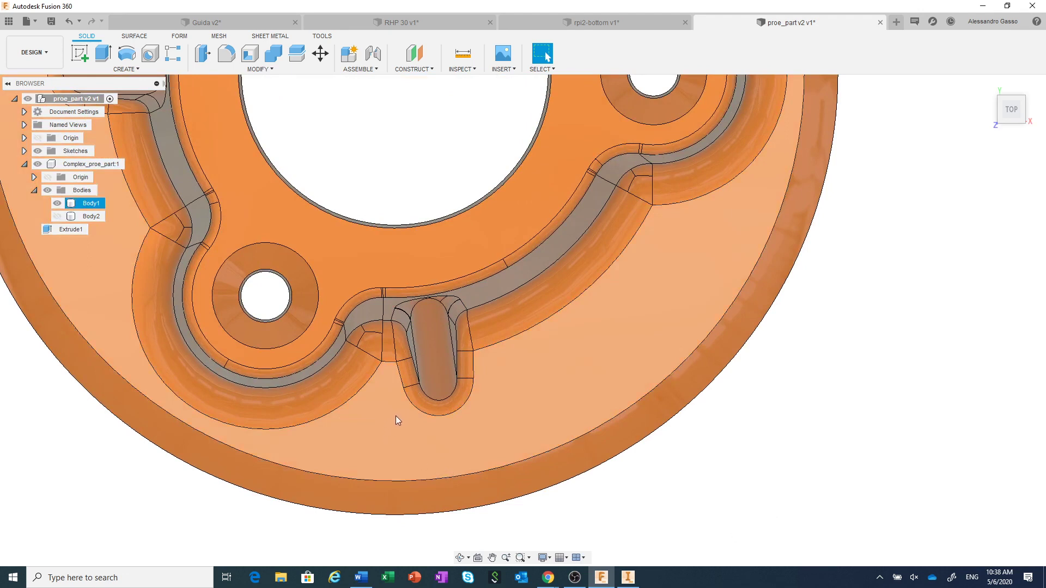
{"action": "left_click_drag", "start_coordinate": [394, 416], "coordinate": [491, 295]}
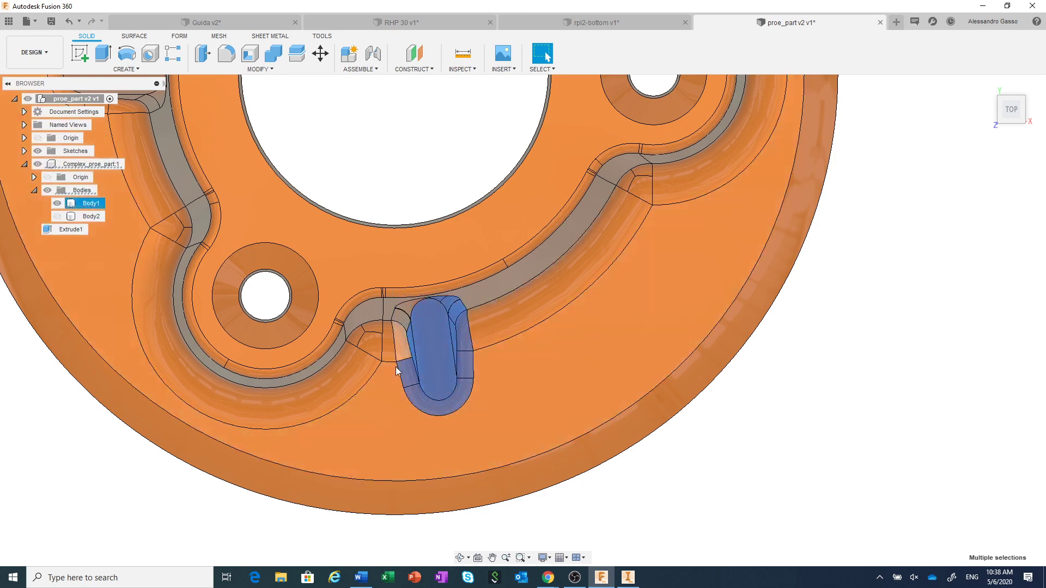
{"action": "left_click", "coordinate": [386, 410]}
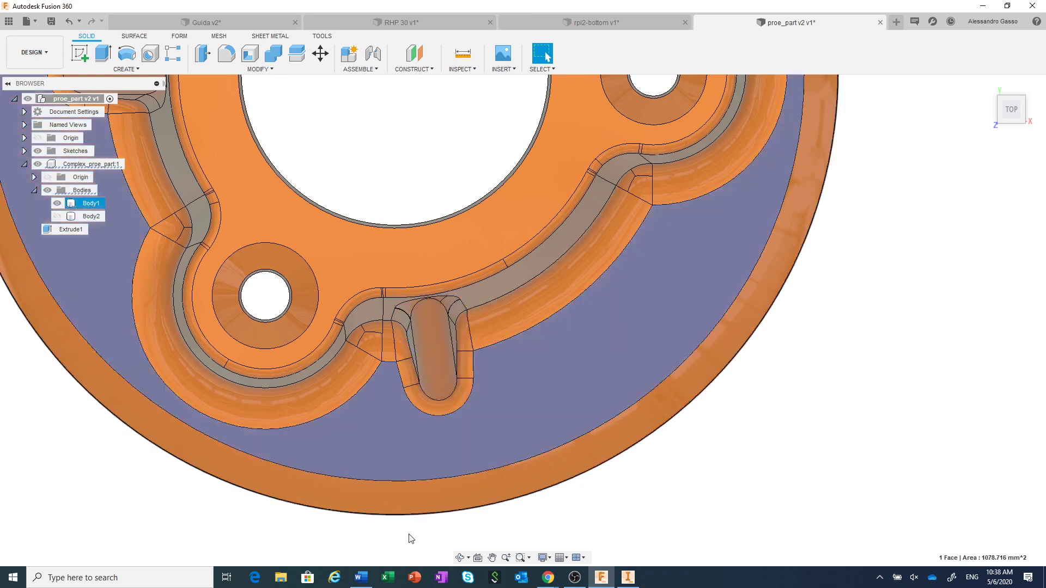
{"action": "left_click", "coordinate": [458, 541]}
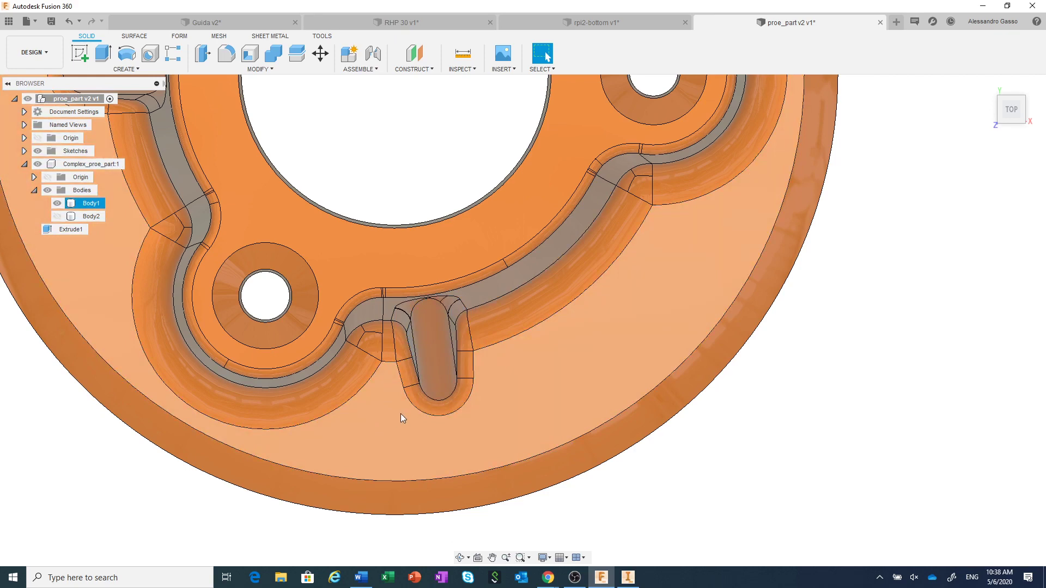
{"action": "mouse_move", "coordinate": [1010, 109]}
{"action": "left_click", "coordinate": [1039, 96]}
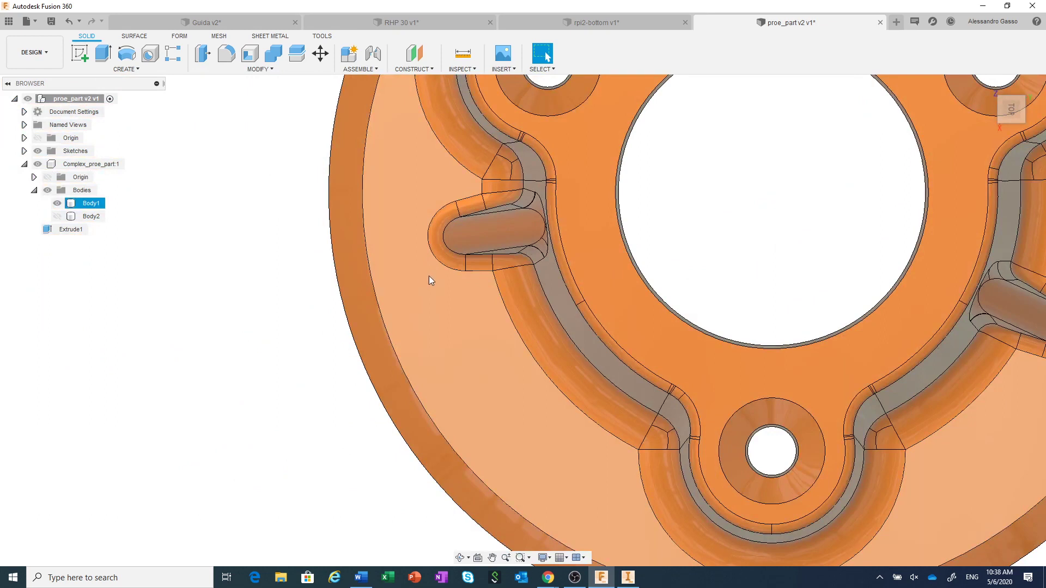
Step: Delete the unwanted slot beside a bolt boss on Body1's flange
{"action": "left_click_drag", "start_coordinate": [421, 277], "coordinate": [559, 188]}
{"action": "right_click", "coordinate": [233, 208]}
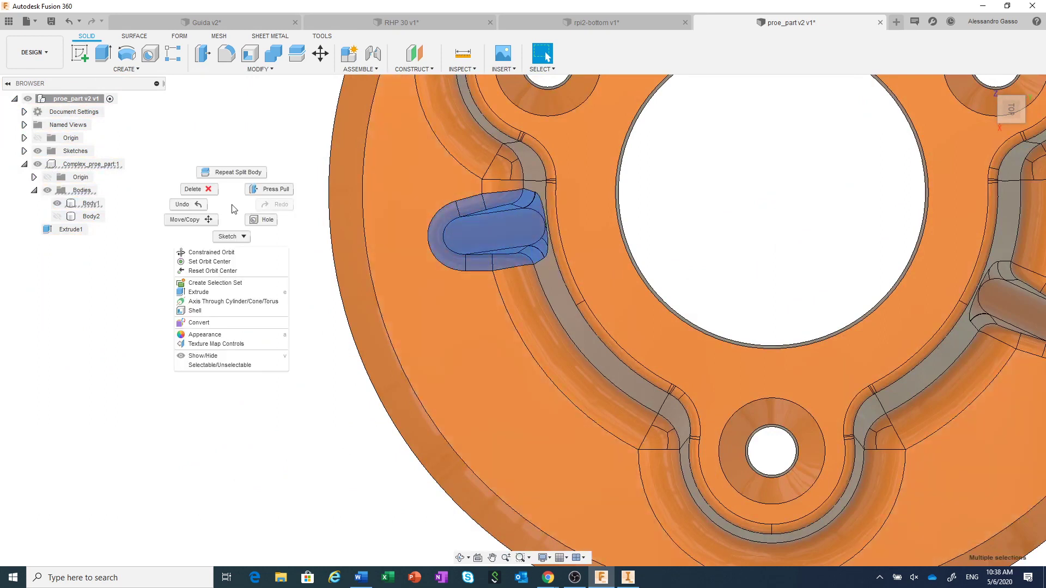
{"action": "left_click", "coordinate": [207, 192]}
{"action": "scroll", "coordinate": [246, 274], "scroll_direction": "down", "scroll_amount": 5}
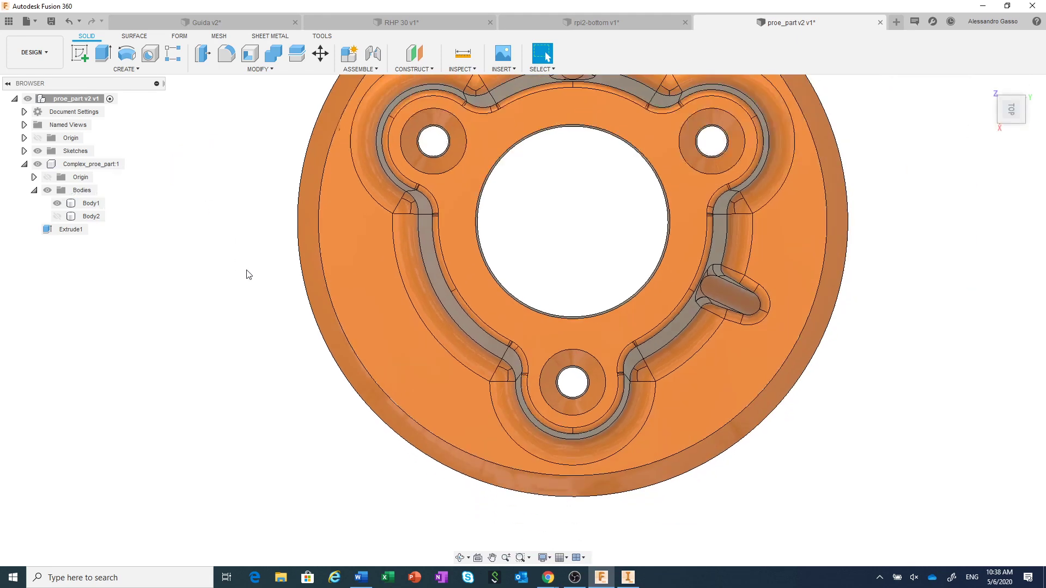
{"action": "left_click", "coordinate": [664, 361]}
{"action": "scroll", "coordinate": [714, 369], "scroll_direction": "up", "scroll_amount": 3}
{"action": "scroll", "coordinate": [711, 361], "scroll_direction": "up", "scroll_amount": 2}
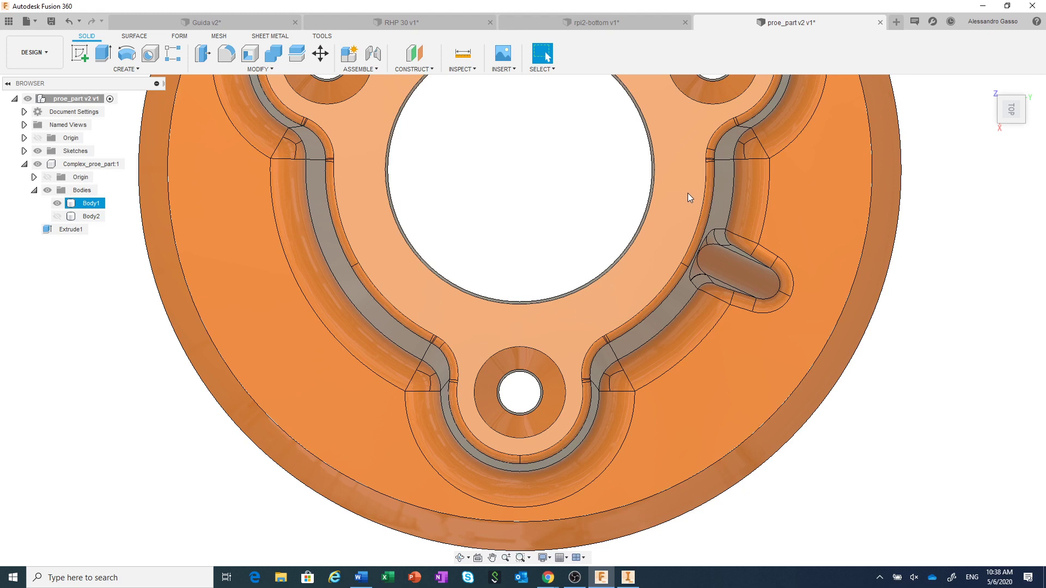
Step: Delete the slot on the right side of the flange
{"action": "mouse_move", "coordinate": [687, 191]}
{"action": "left_mouse_down"}
{"action": "mouse_move", "coordinate": [787, 333]}
{"action": "mouse_move", "coordinate": [799, 335]}
{"action": "left_mouse_up"}
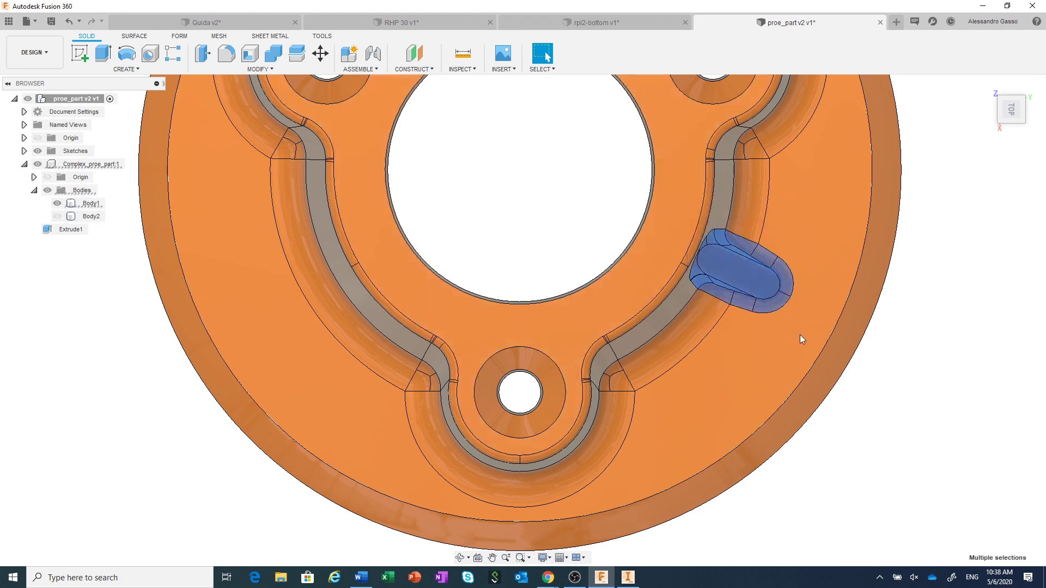
{"action": "right_click", "coordinate": [915, 356]}
{"action": "left_click", "coordinate": [878, 342]}
{"action": "scroll", "coordinate": [866, 373], "scroll_direction": "down", "scroll_amount": 3}
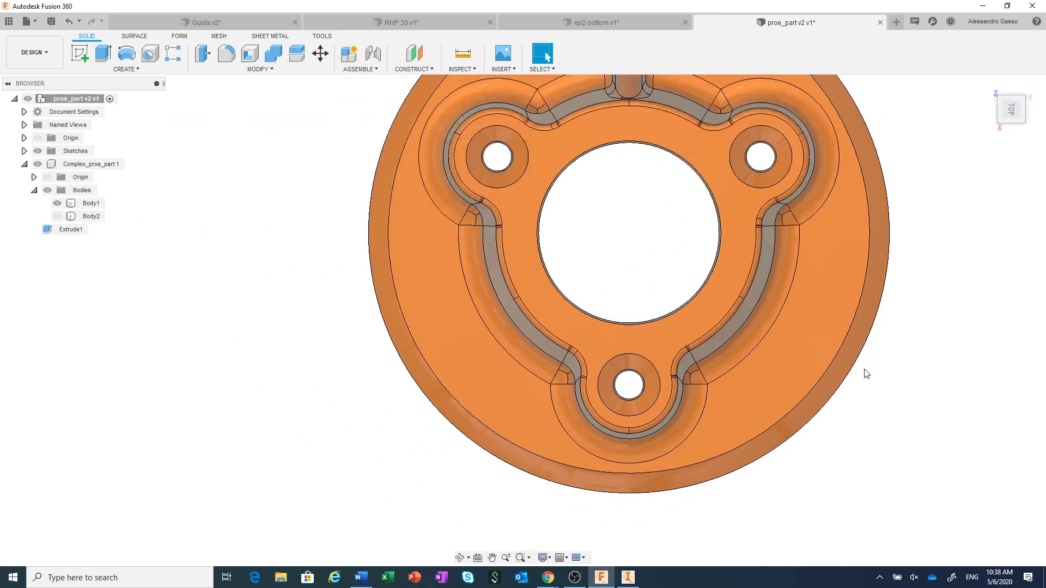
{"action": "left_click", "coordinate": [753, 354]}
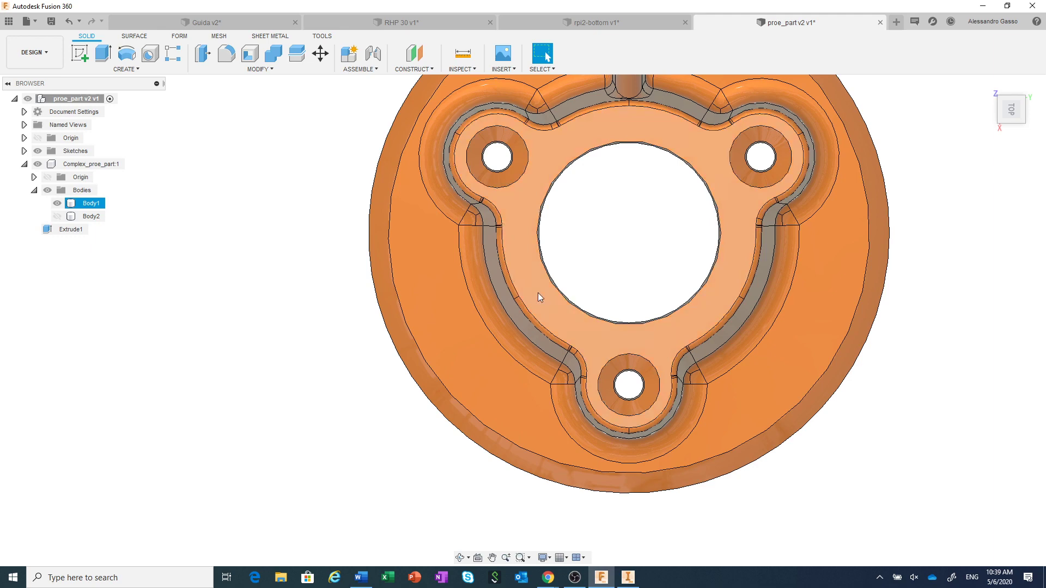
Step: From the Right view, window-select the part's top edge, then switch to an angled 3D view
{"action": "left_click", "coordinate": [938, 159]}
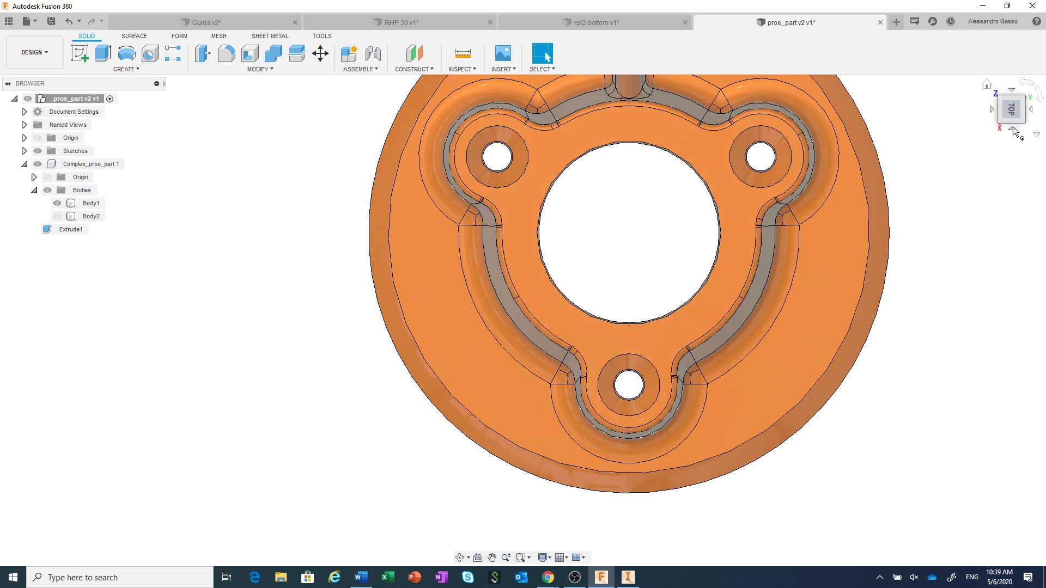
{"action": "left_click", "coordinate": [1014, 132]}
{"action": "middle_click_drag", "start_coordinate": [663, 249], "coordinate": [586, 439]}
{"action": "scroll", "coordinate": [460, 210], "scroll_direction": "up", "scroll_amount": 1}
{"action": "scroll", "coordinate": [452, 222], "scroll_direction": "up", "scroll_amount": 2}
{"action": "scroll", "coordinate": [458, 255], "scroll_direction": "up", "scroll_amount": 2}
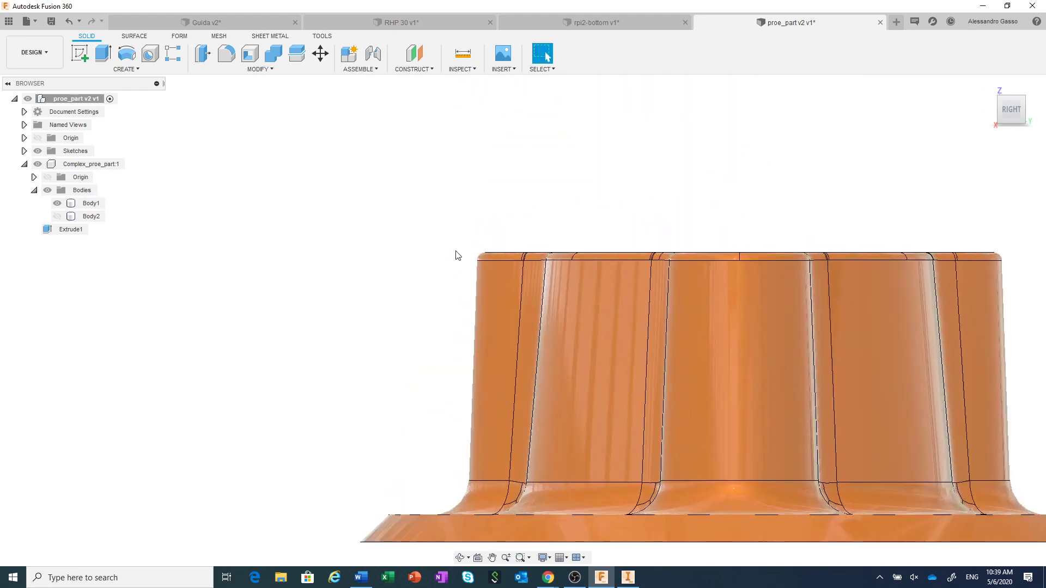
{"action": "middle_click_drag", "start_coordinate": [432, 248], "coordinate": [304, 215]}
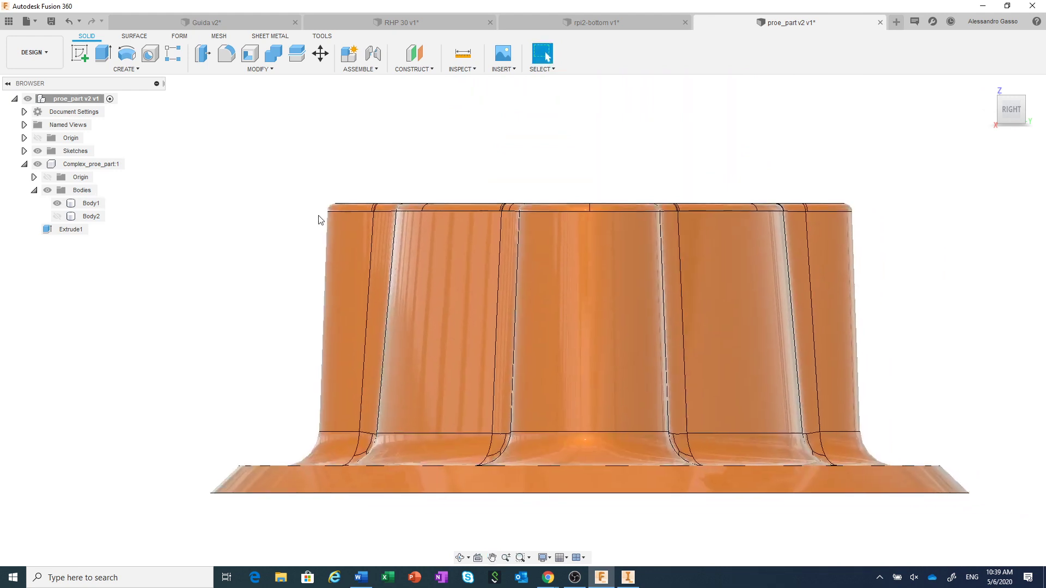
{"action": "left_click_drag", "start_coordinate": [317, 216], "coordinate": [863, 204]}
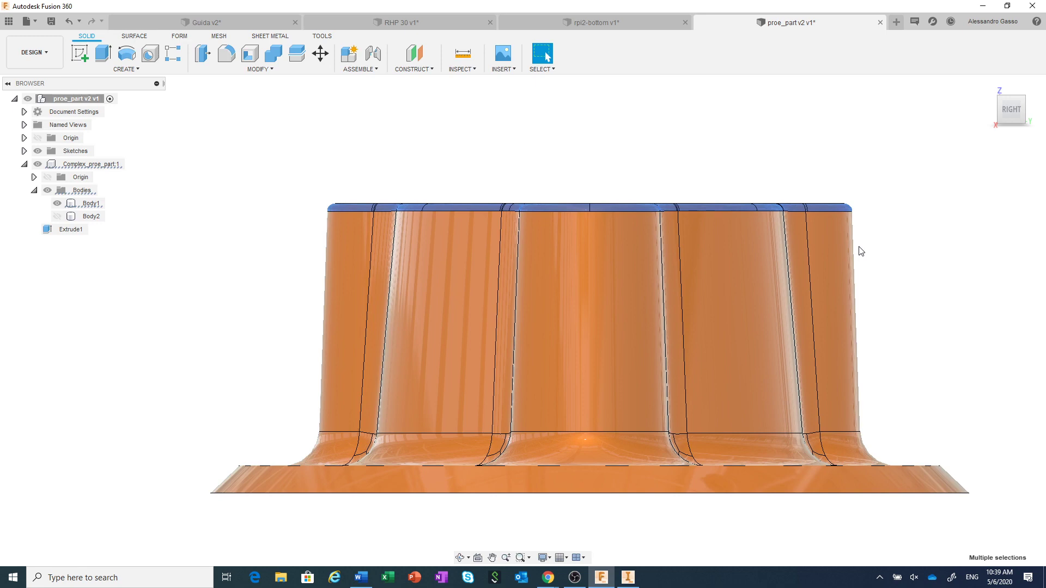
{"action": "mouse_move", "coordinate": [1011, 108]}
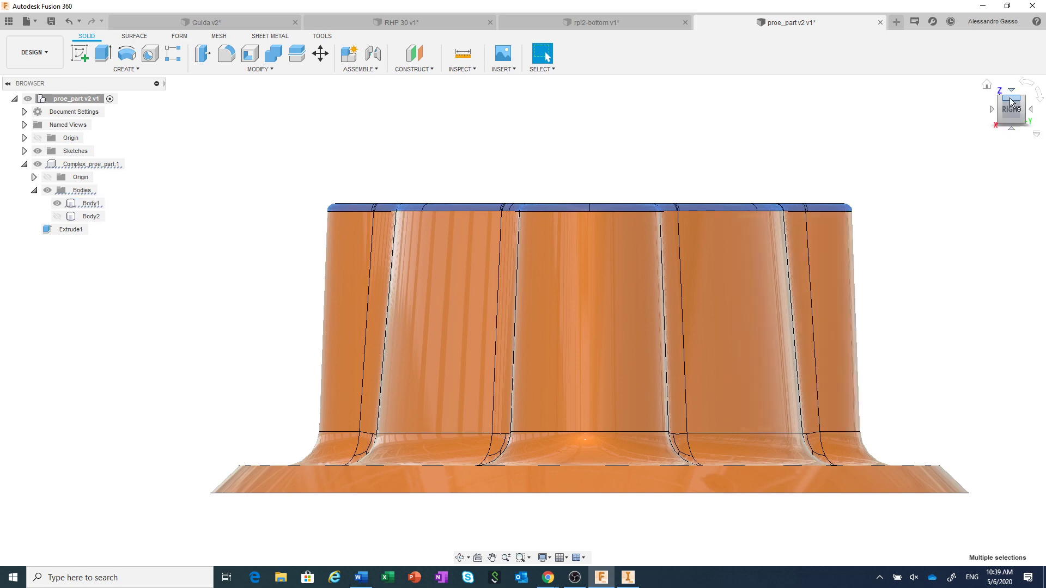
{"action": "left_click", "coordinate": [1010, 99]}
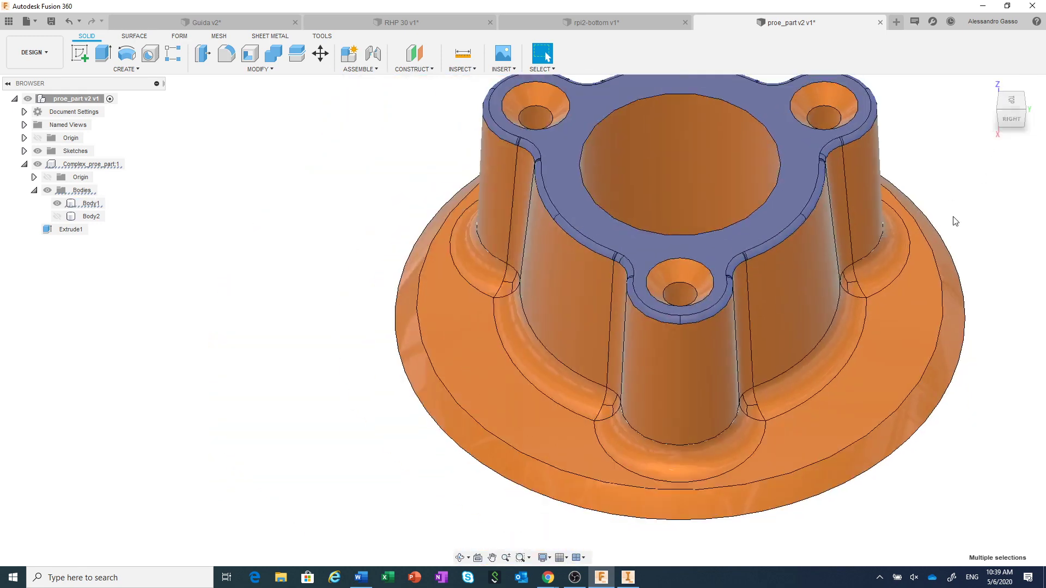
Step: Try deleting the hub's top edge-loop faces and open the error saying only whole bodies can be deleted
{"action": "middle_click_drag", "start_coordinate": [387, 247], "coordinate": [249, 305]}
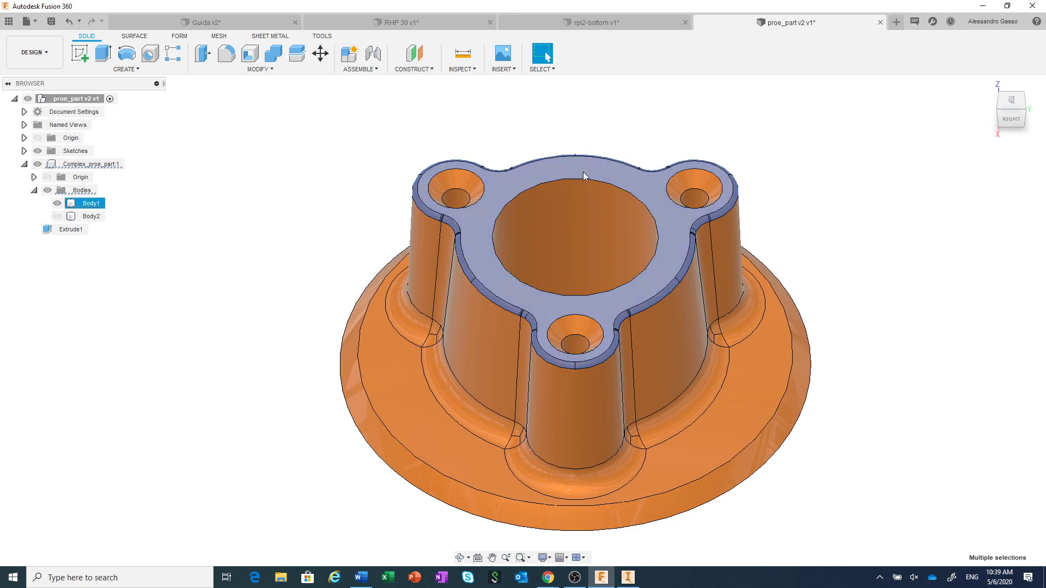
{"action": "double_click", "coordinate": [583, 158]}
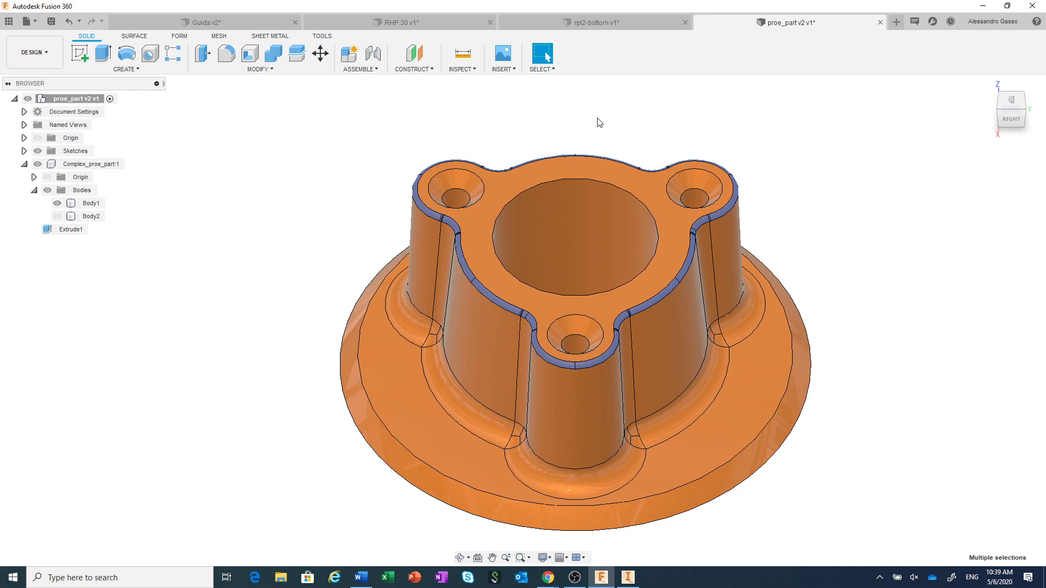
{"action": "right_click", "coordinate": [599, 123]}
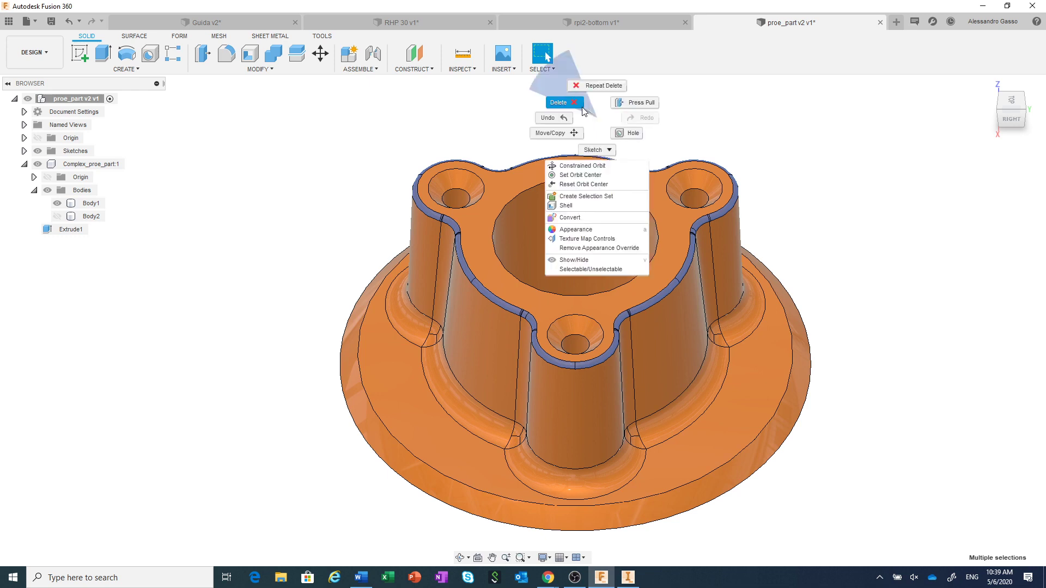
{"action": "left_click", "coordinate": [573, 105]}
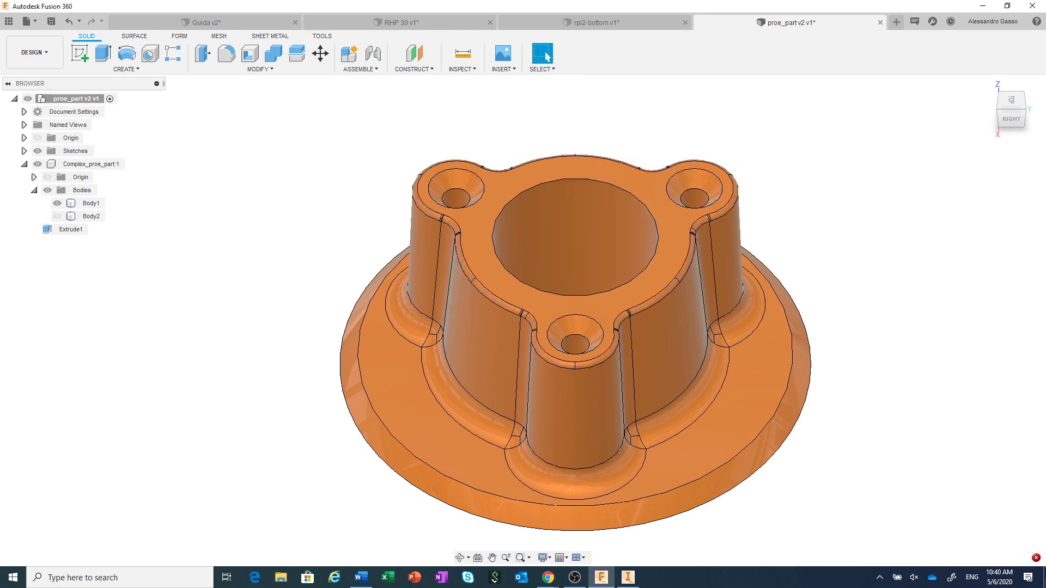
{"action": "left_click", "coordinate": [1035, 558]}
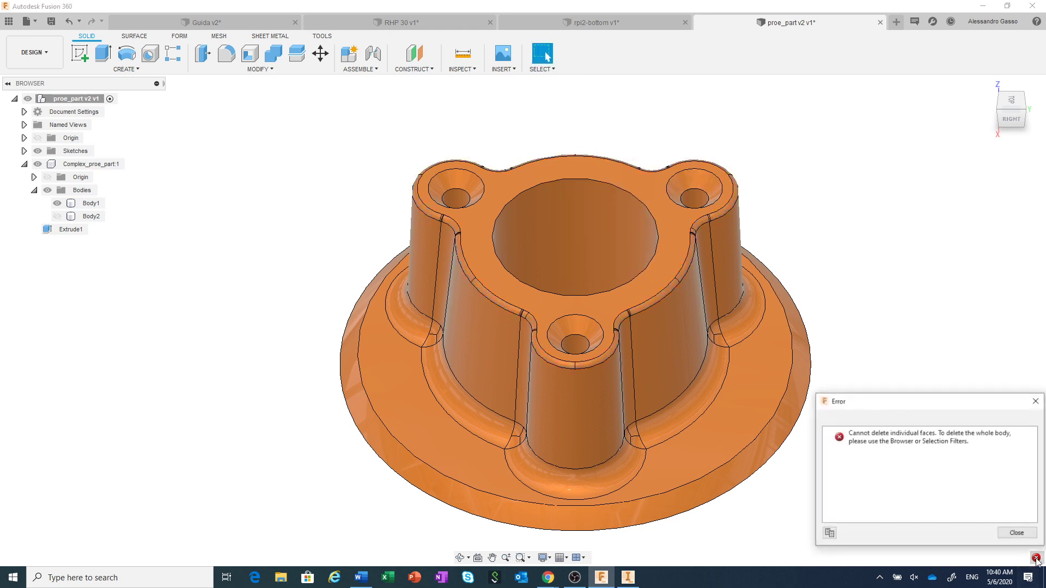
{"action": "left_click", "coordinate": [839, 439]}
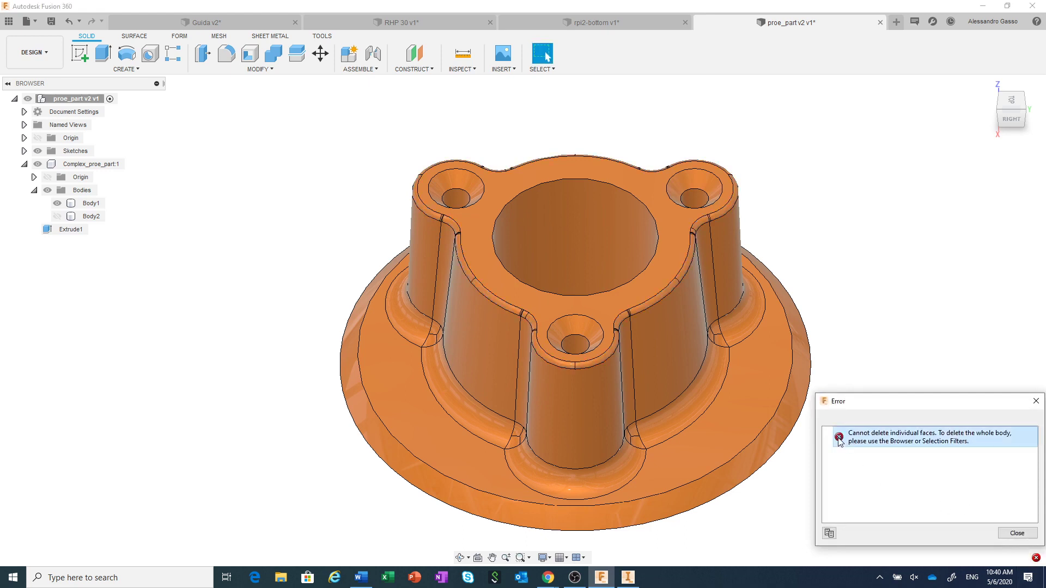
Step: Close the delete error and view Body1 from Top, zoomed onto its remaining slot
{"action": "left_click", "coordinate": [1017, 534]}
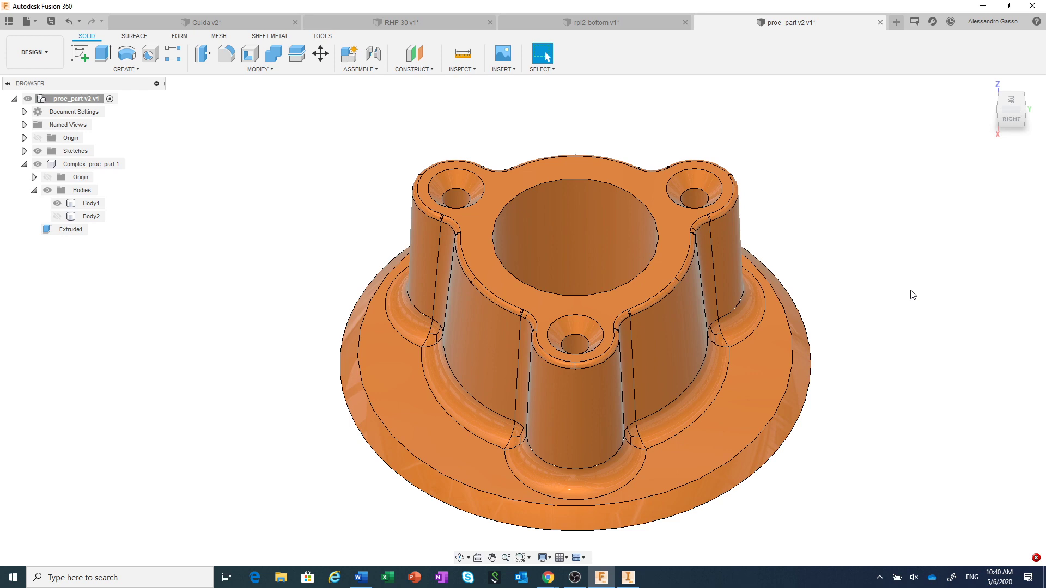
{"action": "left_click", "coordinate": [796, 303]}
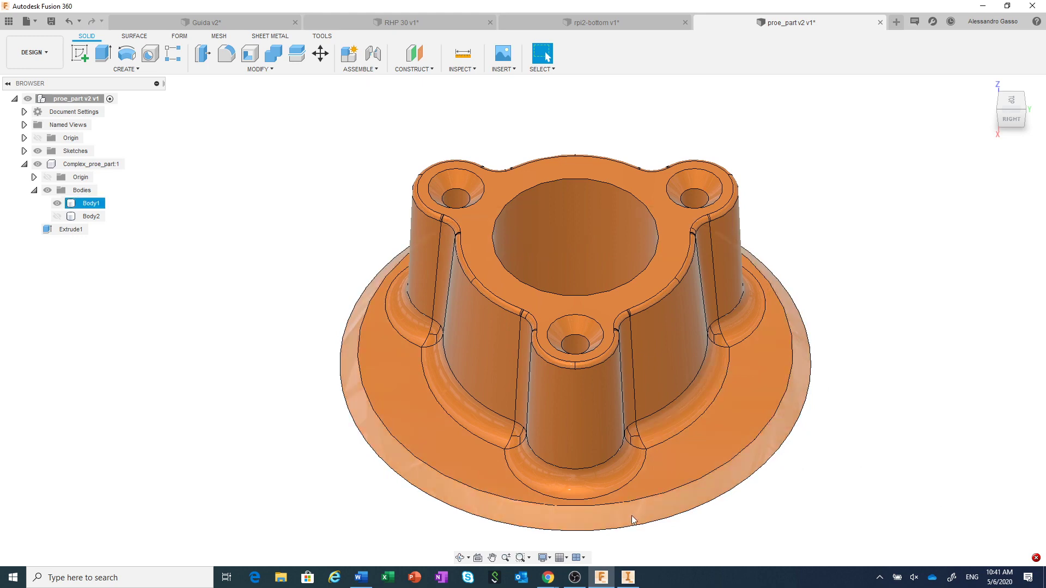
{"action": "left_click", "coordinate": [1011, 101]}
{"action": "scroll", "coordinate": [603, 191], "scroll_direction": "down", "scroll_amount": 2}
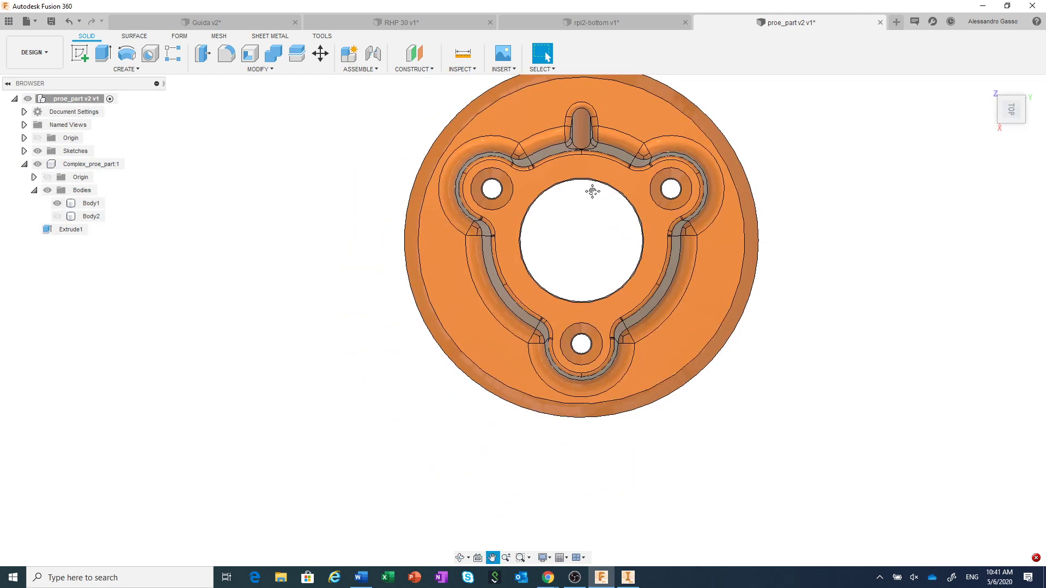
{"action": "middle_click_drag", "start_coordinate": [593, 191], "coordinate": [562, 319]}
{"action": "scroll", "coordinate": [517, 167], "scroll_direction": "up", "scroll_amount": 2}
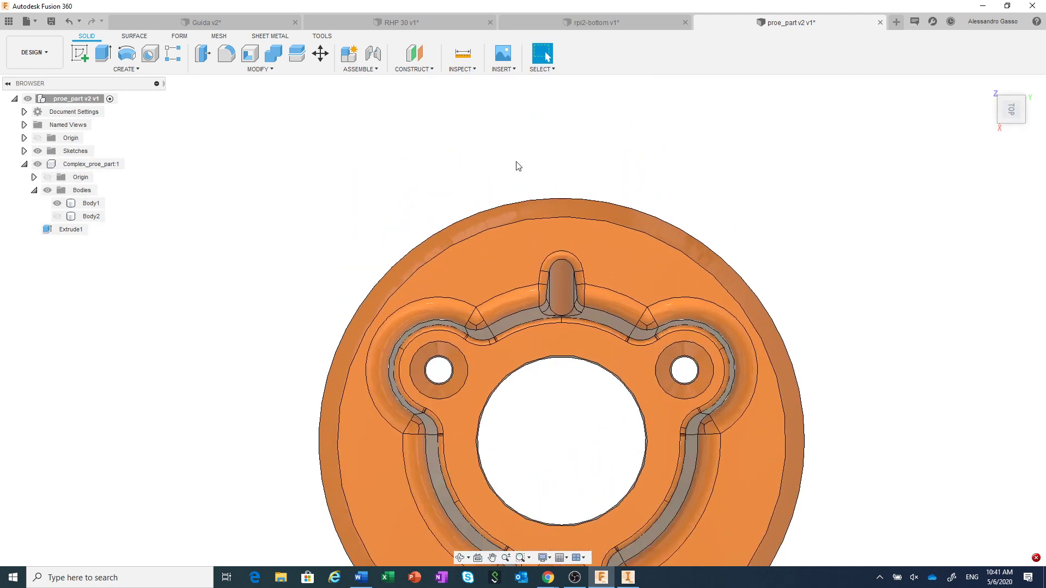
{"action": "left_click", "coordinate": [571, 207]}
{"action": "scroll", "coordinate": [554, 305], "scroll_direction": "up", "scroll_amount": 2}
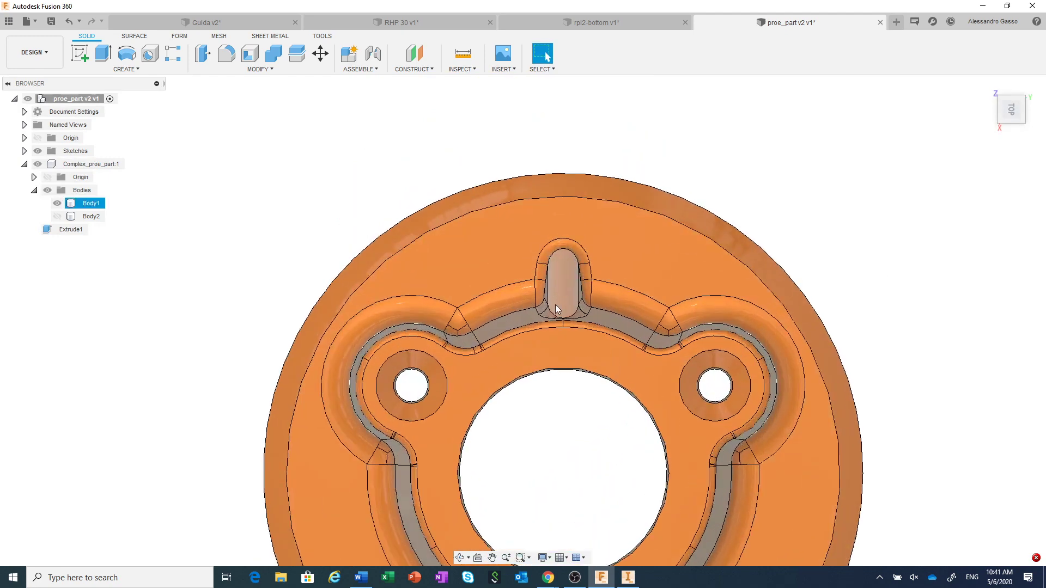
{"action": "scroll", "coordinate": [540, 278], "scroll_direction": "up", "scroll_amount": 2}
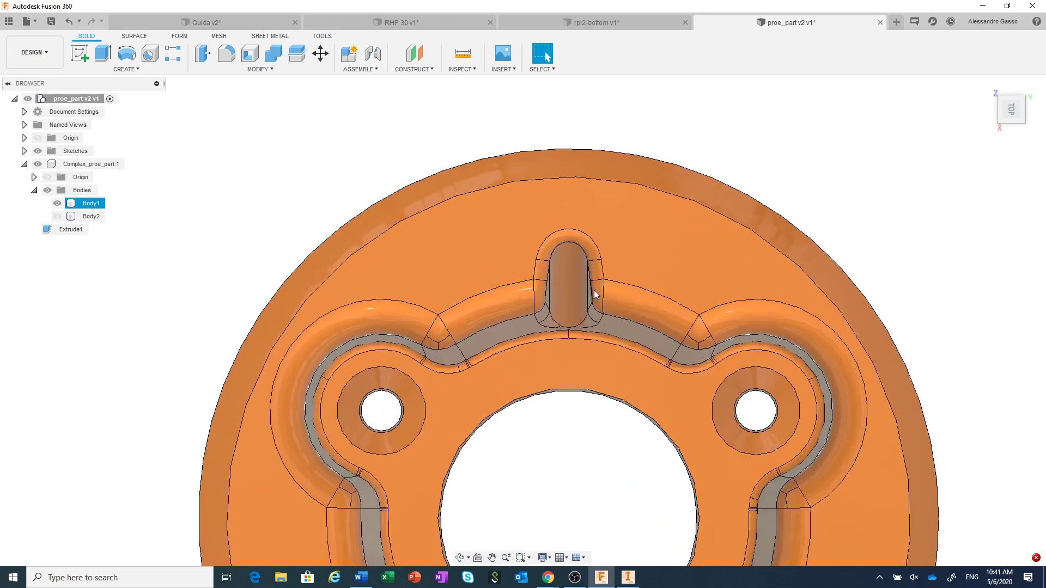
{"action": "scroll", "coordinate": [610, 232], "scroll_direction": "down", "scroll_amount": 3}
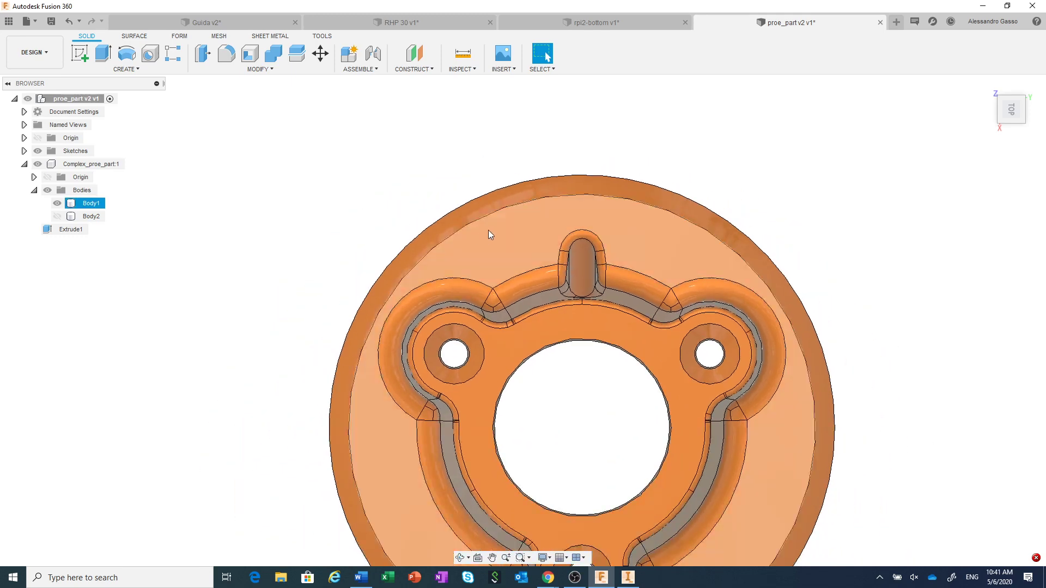
{"action": "scroll", "coordinate": [603, 232], "scroll_direction": "up", "scroll_amount": 2}
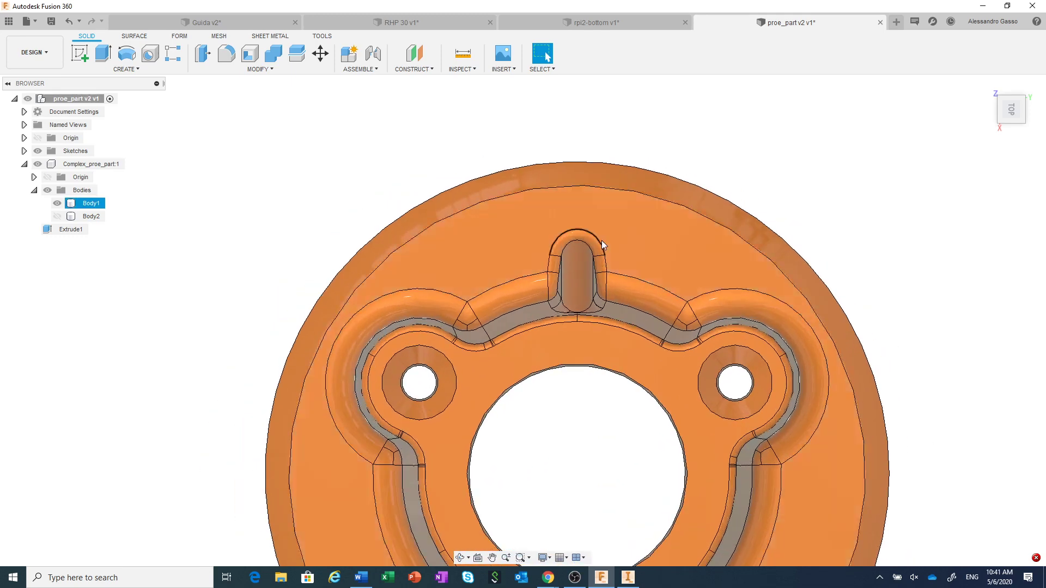
{"action": "left_click", "coordinate": [591, 243]}
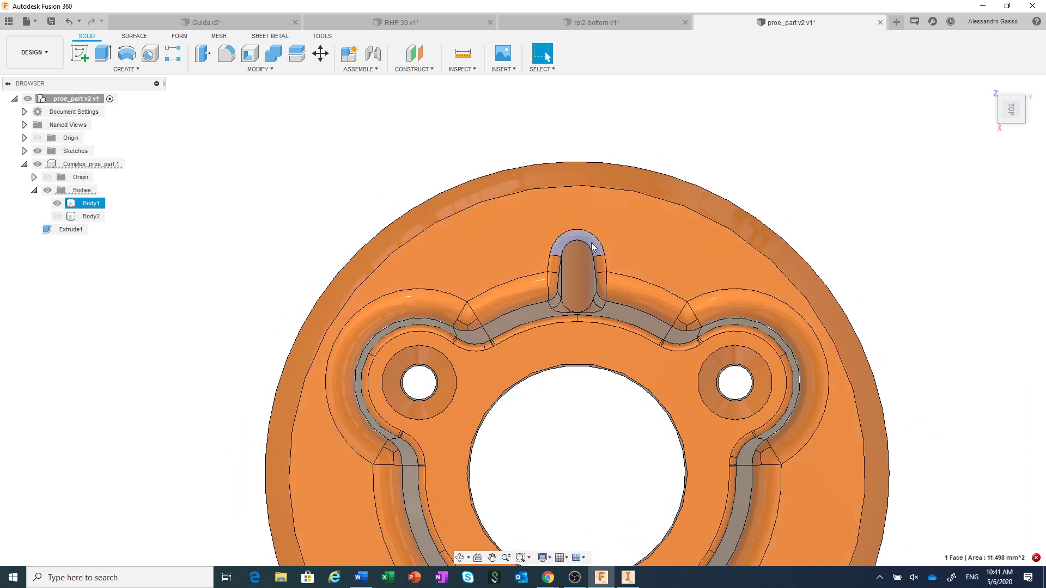
{"action": "left_click", "coordinate": [711, 166]}
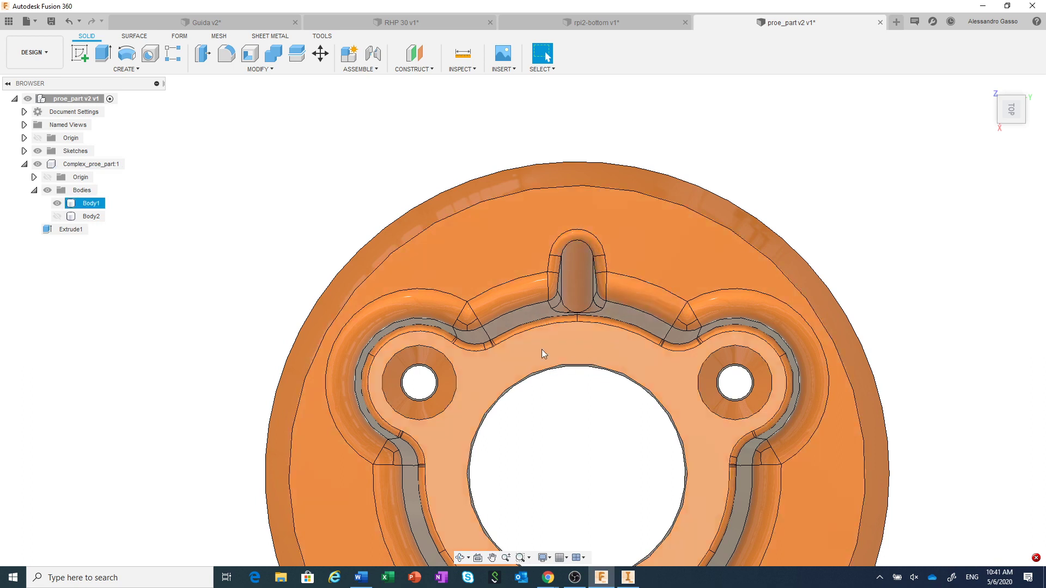
{"action": "left_click", "coordinate": [526, 218]}
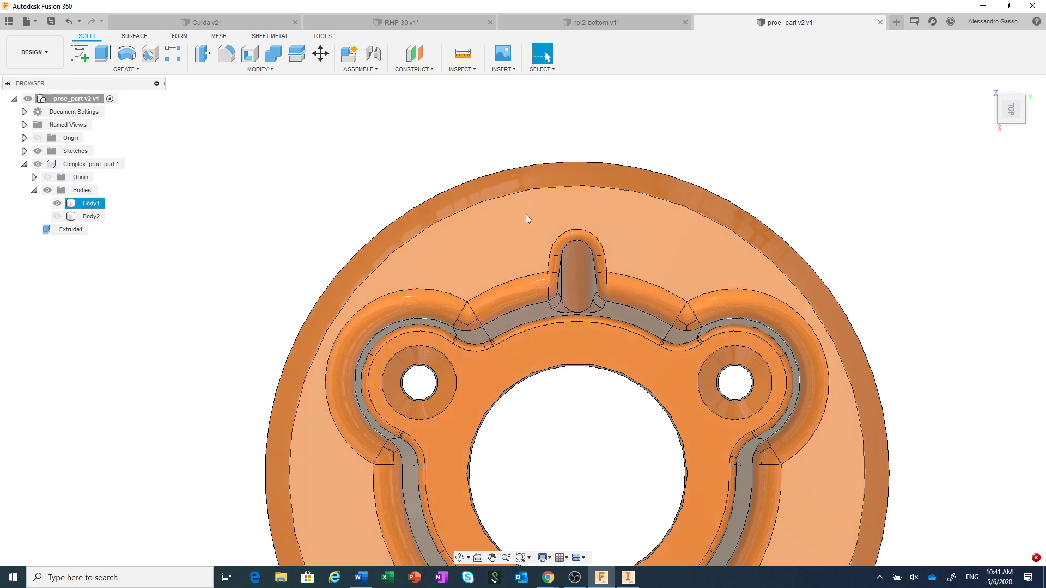
{"action": "left_click_drag", "start_coordinate": [521, 209], "coordinate": [618, 339]}
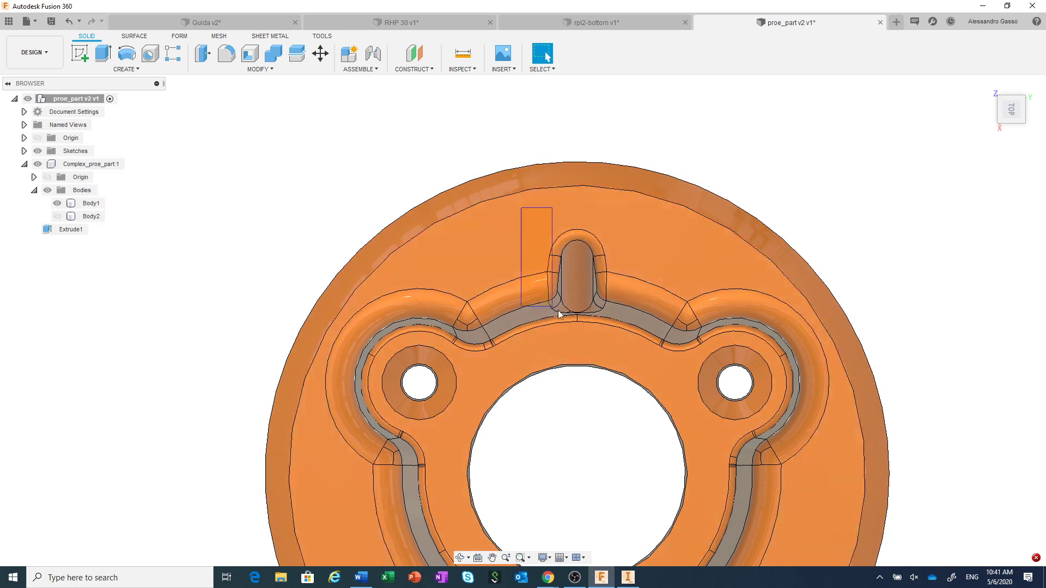
{"action": "left_click", "coordinate": [615, 214]}
{"action": "scroll", "coordinate": [614, 217], "scroll_direction": "up", "scroll_amount": 2}
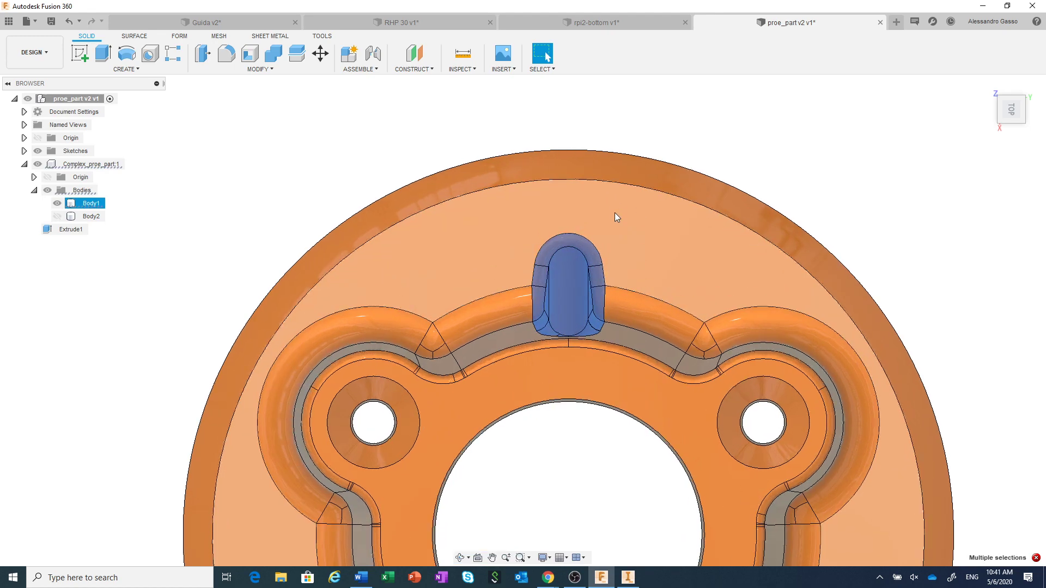
{"action": "scroll", "coordinate": [588, 326], "scroll_direction": "up", "scroll_amount": 2}
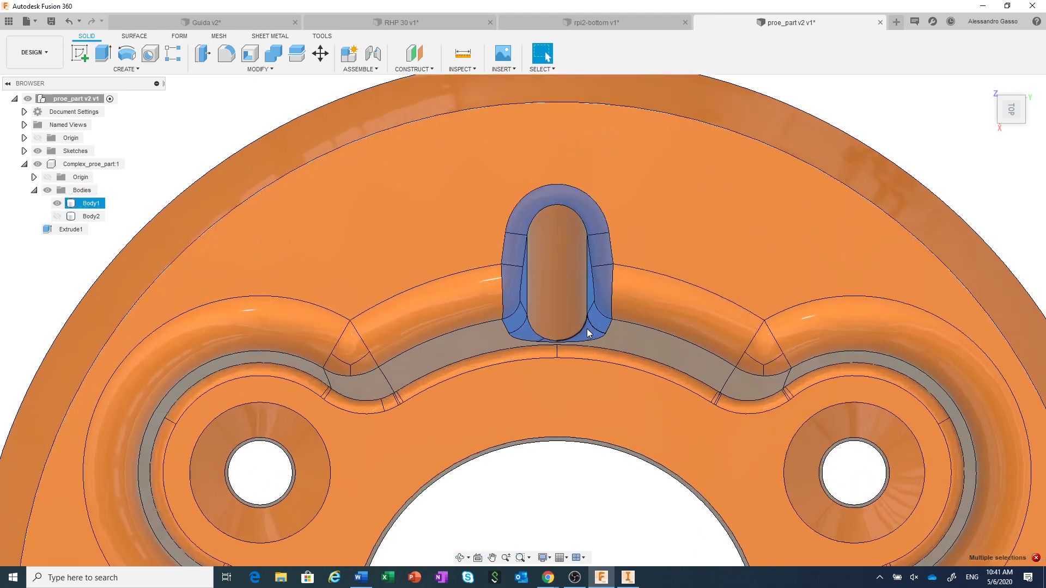
{"action": "scroll", "coordinate": [588, 327], "scroll_direction": "up", "scroll_amount": 2}
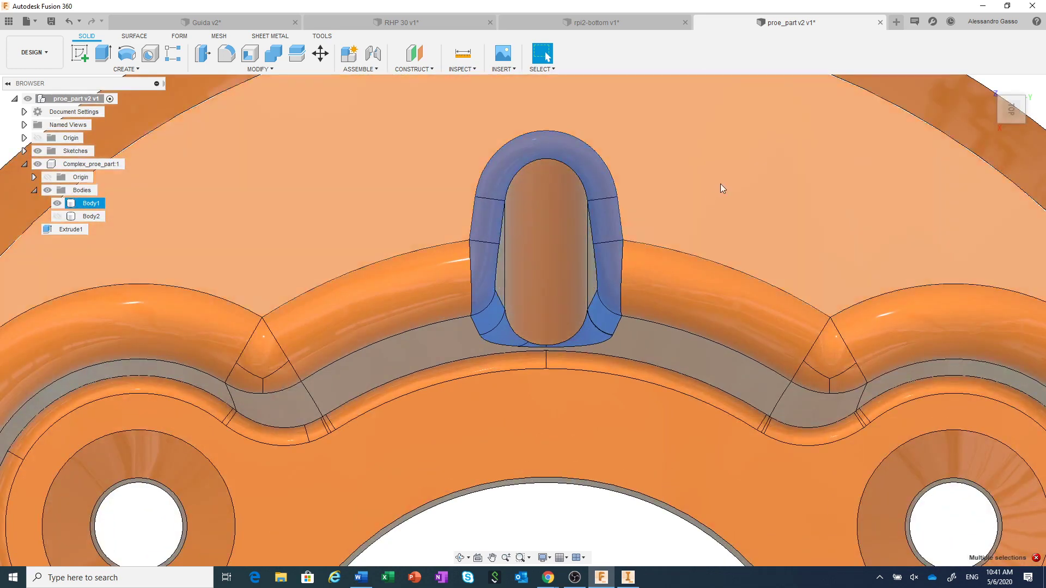
{"action": "right_click", "coordinate": [720, 185]}
{"action": "left_click", "coordinate": [697, 167]}
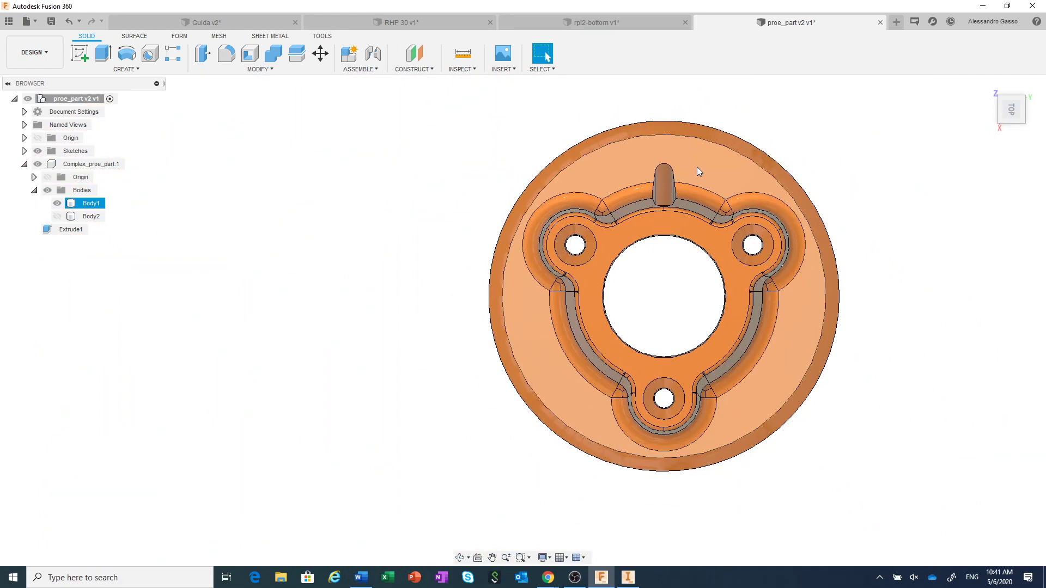
{"action": "key", "text": "Escape"}
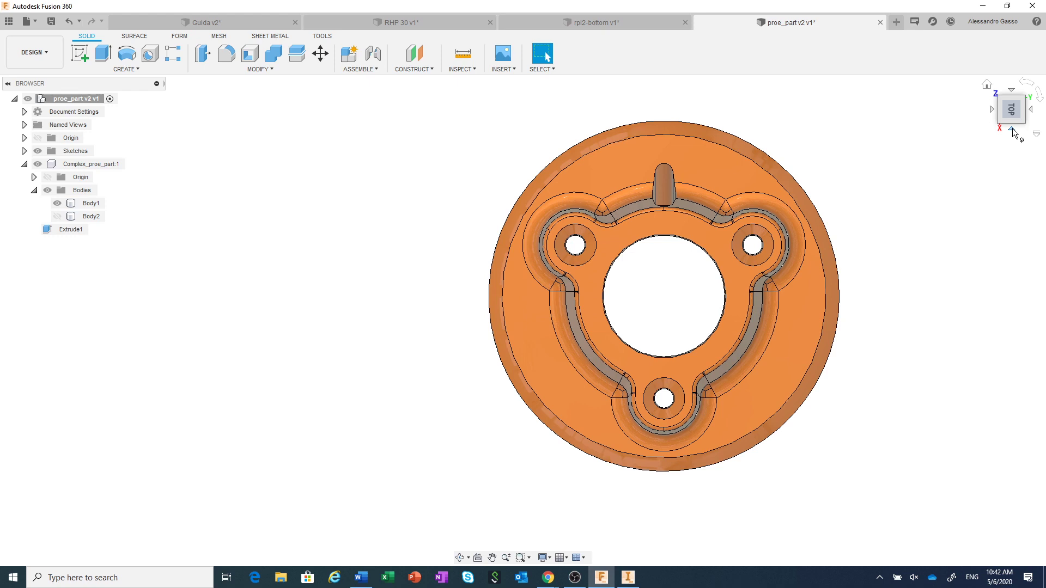
Step: From the Right view, window-select the boss's top-edge fillet faces and its inner top face
{"action": "left_click", "coordinate": [1011, 132]}
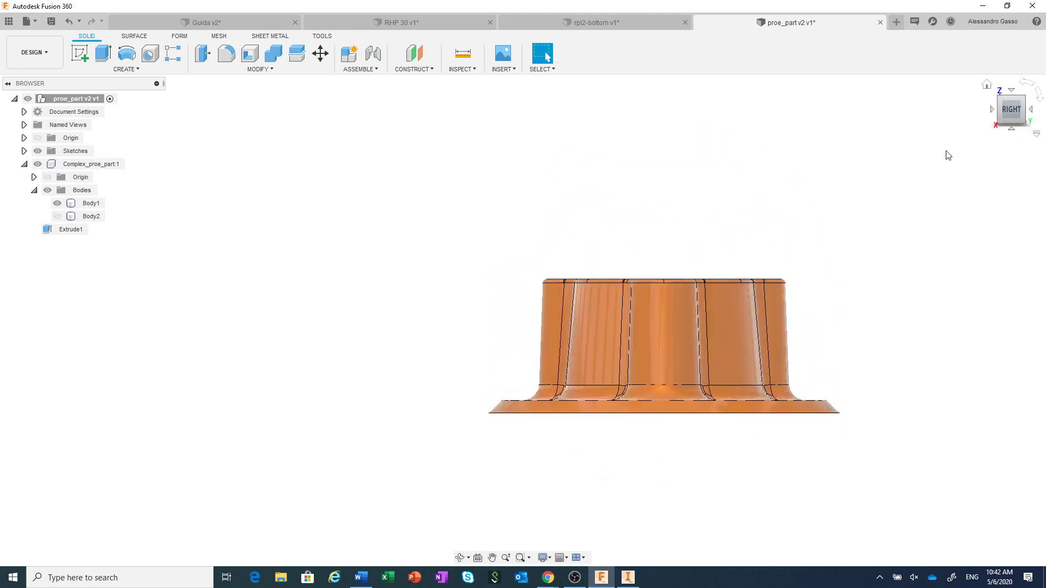
{"action": "scroll", "coordinate": [820, 230], "scroll_direction": "down", "scroll_amount": 2}
{"action": "scroll", "coordinate": [811, 234], "scroll_direction": "down", "scroll_amount": 1}
{"action": "scroll", "coordinate": [805, 240], "scroll_direction": "down", "scroll_amount": 1}
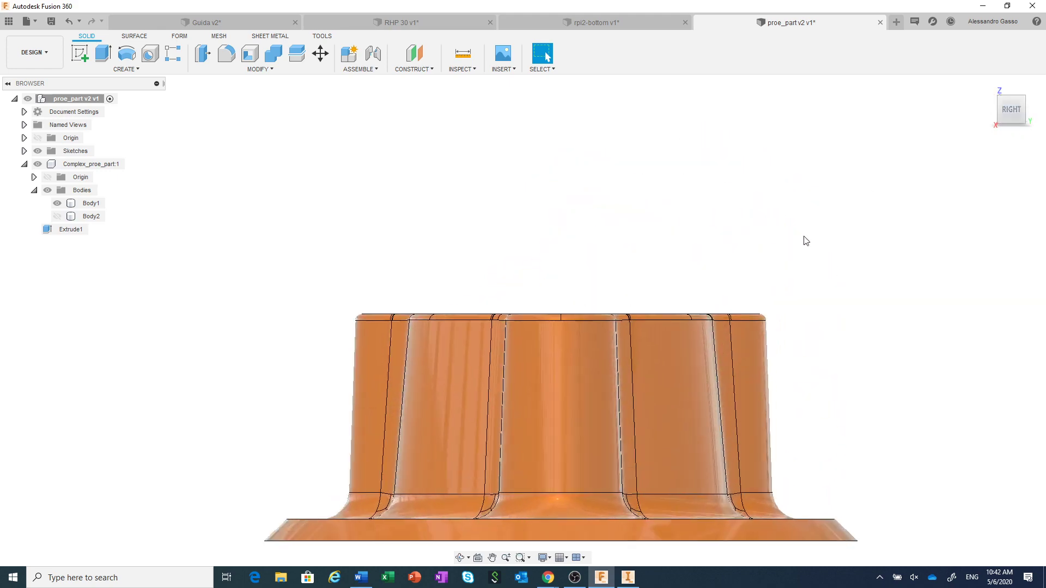
{"action": "scroll", "coordinate": [749, 212], "scroll_direction": "down", "scroll_amount": 1}
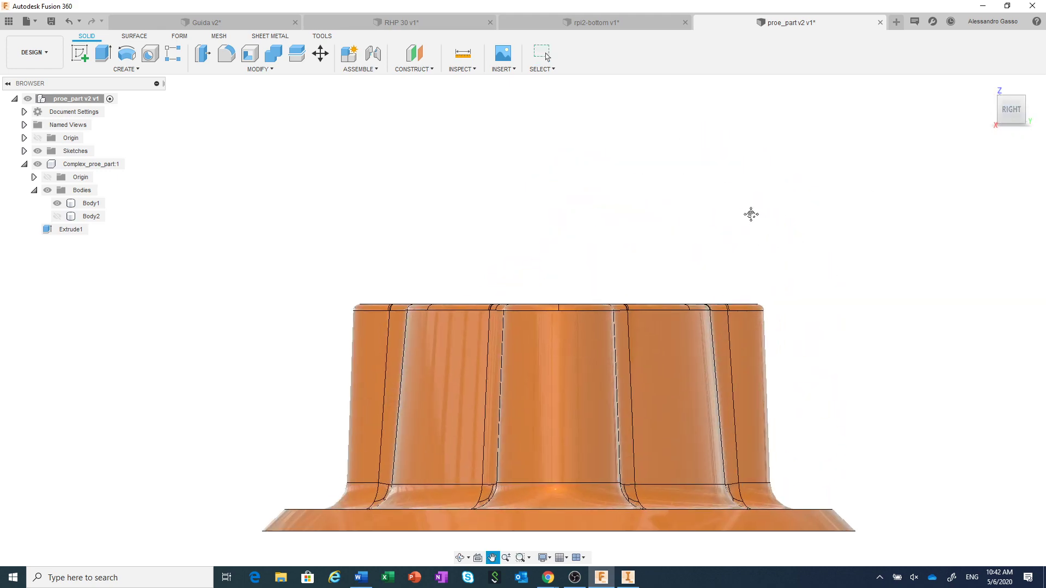
{"action": "scroll", "coordinate": [738, 187], "scroll_direction": "down", "scroll_amount": 1}
{"action": "scroll", "coordinate": [572, 207], "scroll_direction": "down", "scroll_amount": 1}
{"action": "scroll", "coordinate": [578, 220], "scroll_direction": "down", "scroll_amount": 1}
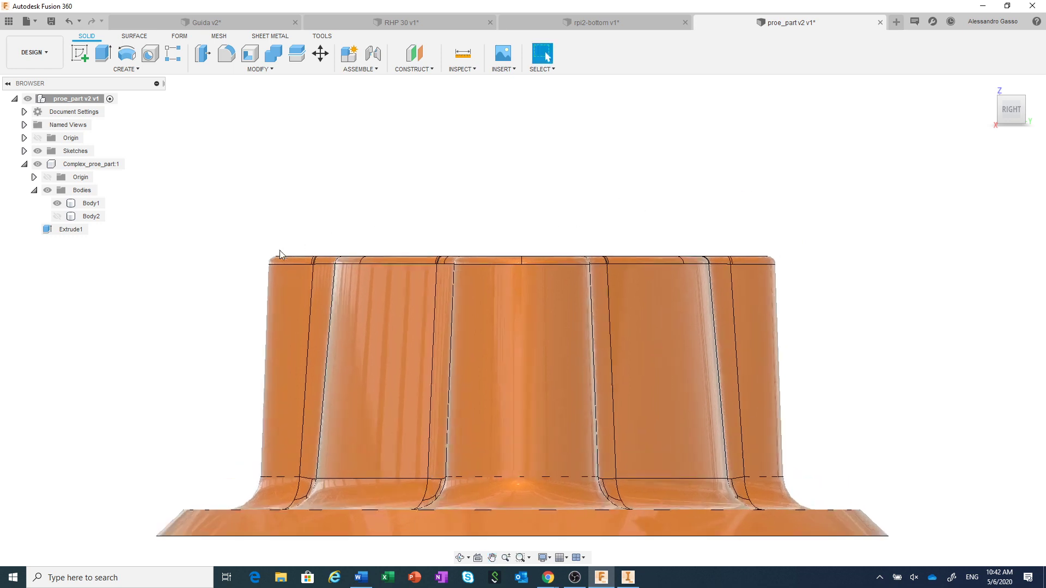
{"action": "mouse_move", "coordinate": [257, 271]}
{"action": "left_mouse_down"}
{"action": "mouse_move", "coordinate": [412, 246]}
{"action": "mouse_move", "coordinate": [784, 248]}
{"action": "left_mouse_up"}
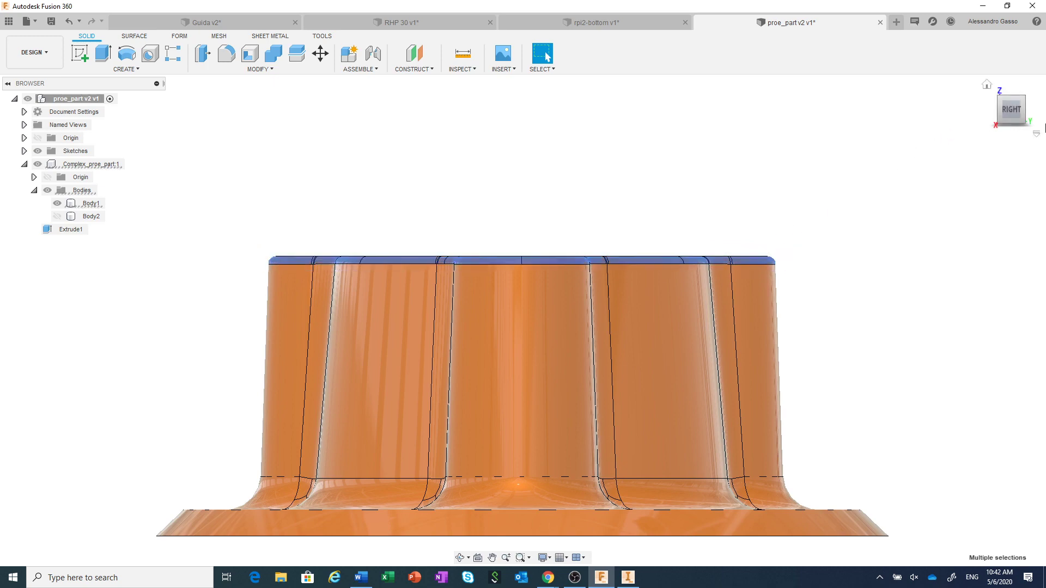
{"action": "left_click", "coordinate": [1011, 89]}
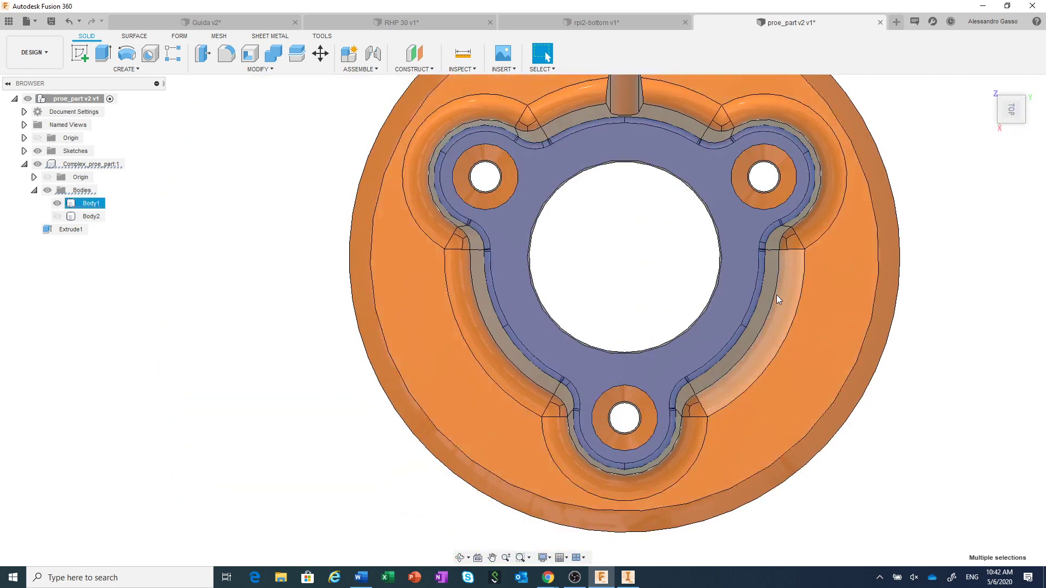
Step: Deselect the inner top face and add the left lobe's corner fillet to the selection
{"action": "left_click", "coordinate": [744, 274], "text": "ctrl"}
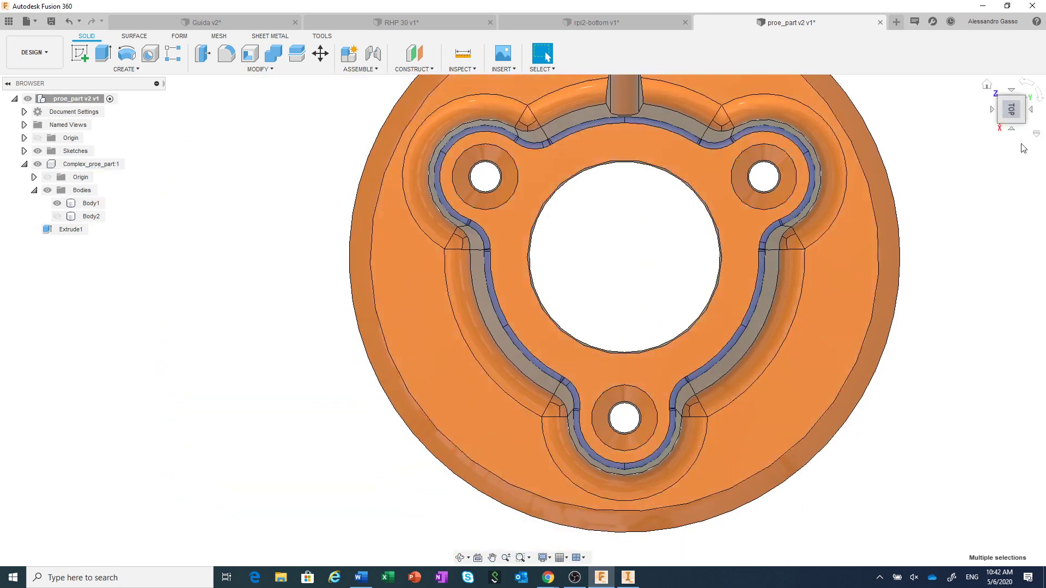
{"action": "scroll", "coordinate": [961, 328], "scroll_direction": "down", "scroll_amount": 1}
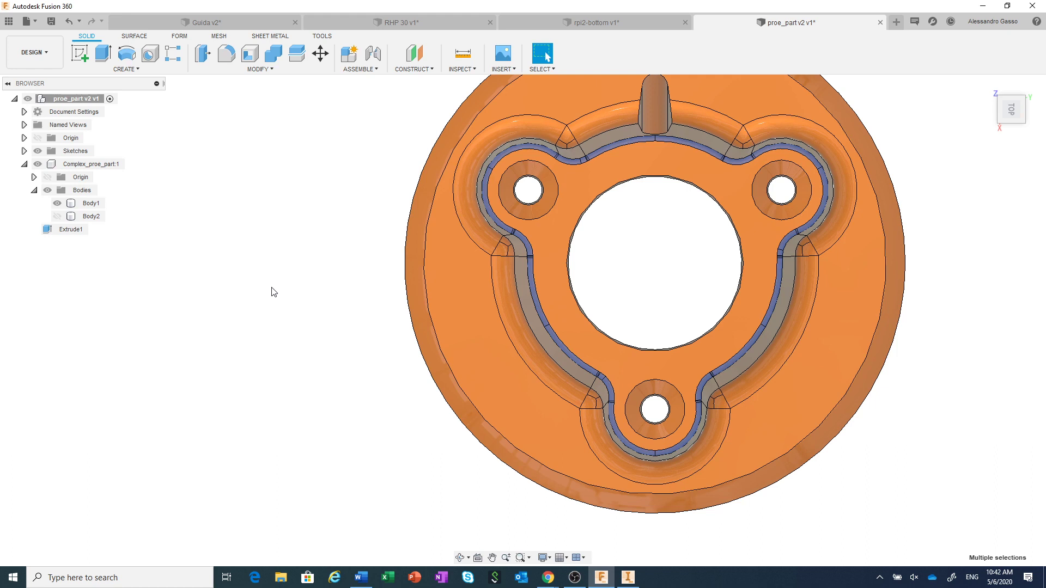
{"action": "left_click", "coordinate": [477, 269]}
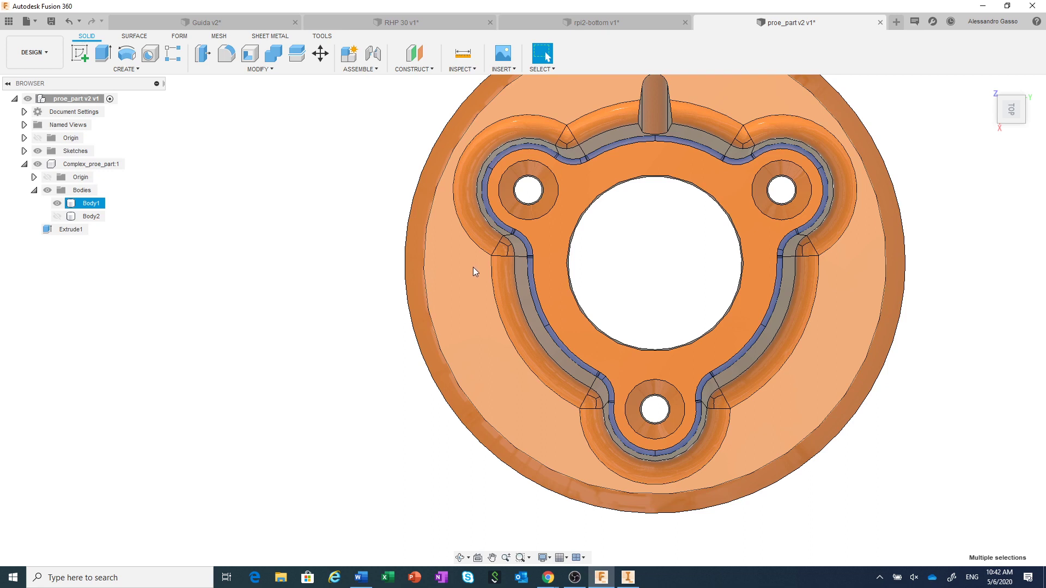
{"action": "left_click_drag", "start_coordinate": [463, 268], "coordinate": [544, 224]}
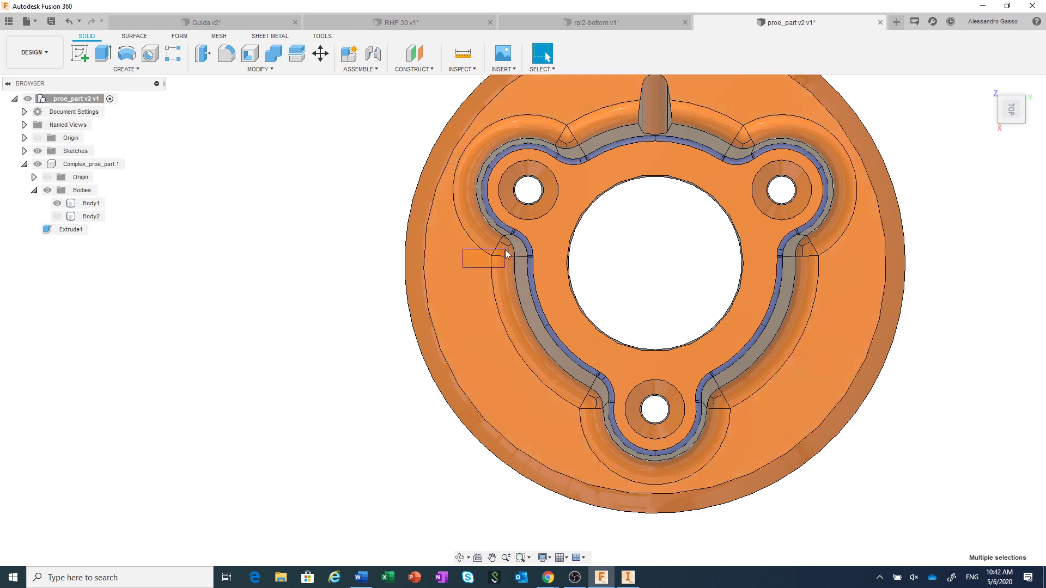
{"action": "left_click", "coordinate": [543, 224]}
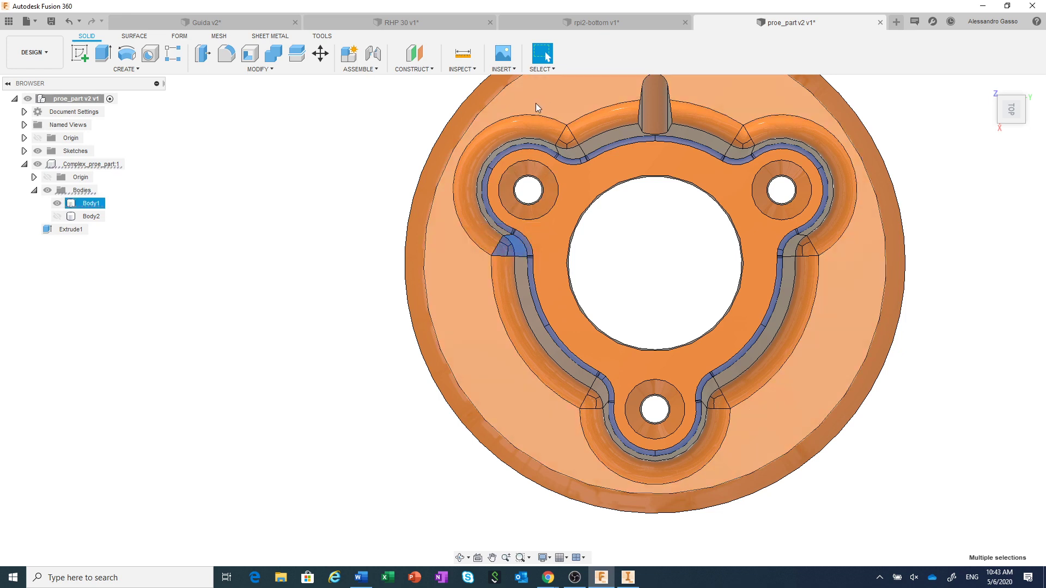
Step: Add the upper-left, upper-right, right, lower and lower-left corner fillets to the selection
{"action": "left_click_drag", "start_coordinate": [531, 104], "coordinate": [602, 169]}
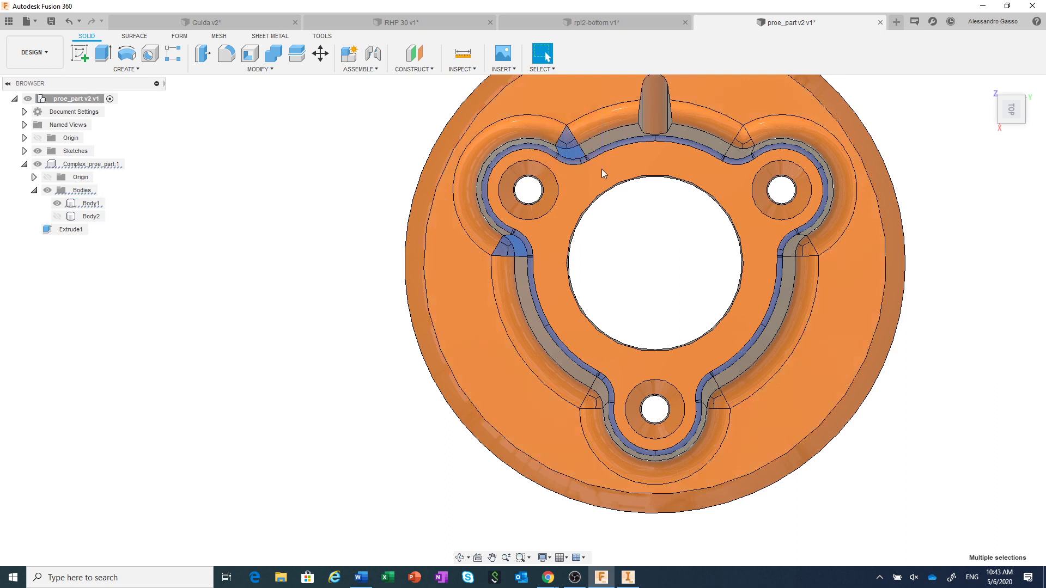
{"action": "left_click_drag", "start_coordinate": [714, 171], "coordinate": [760, 116]}
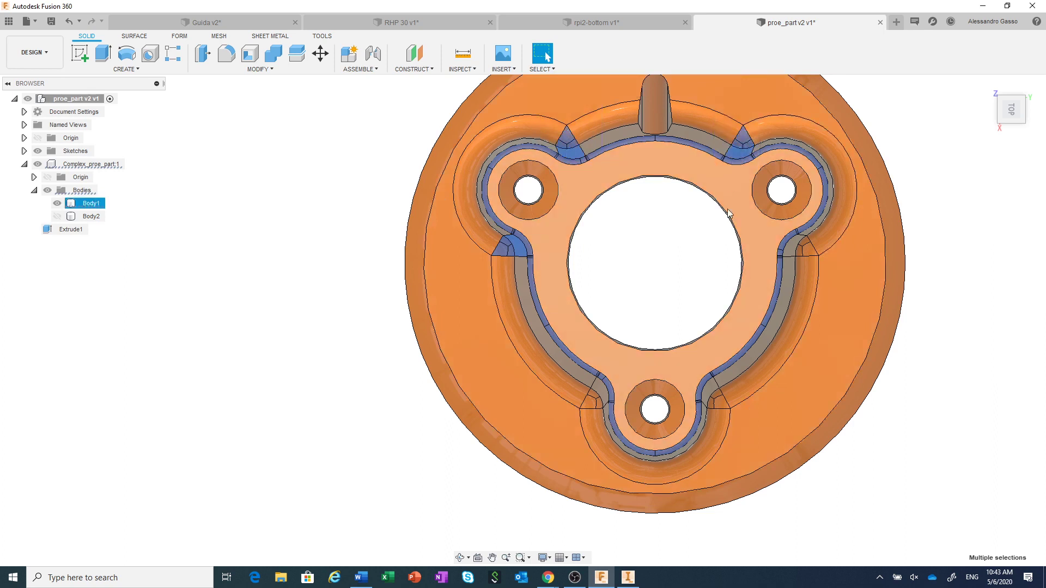
{"action": "left_click_drag", "start_coordinate": [767, 266], "coordinate": [830, 228]}
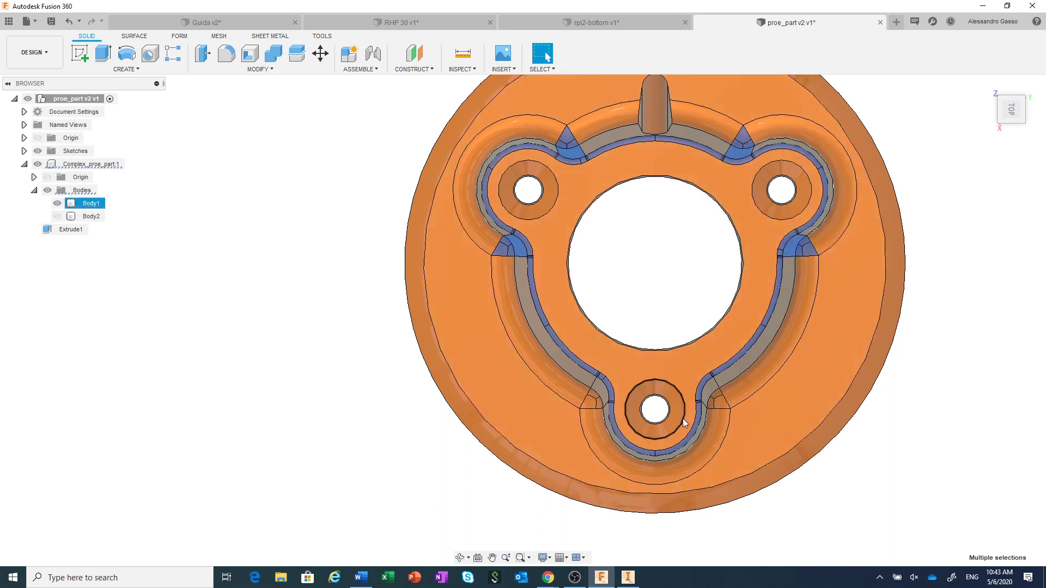
{"action": "left_click_drag", "start_coordinate": [687, 418], "coordinate": [746, 368]}
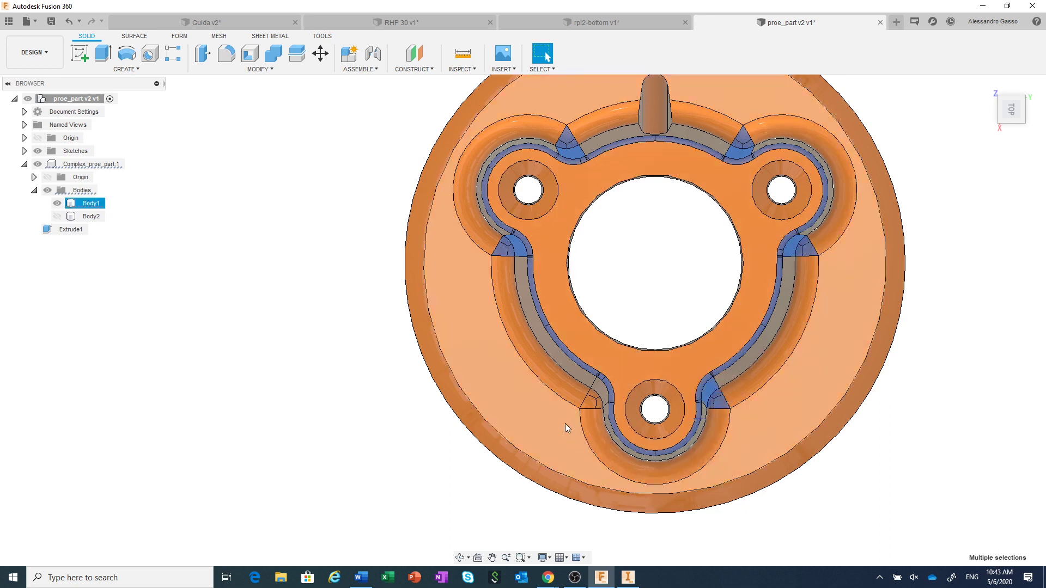
{"action": "left_click_drag", "start_coordinate": [565, 422], "coordinate": [618, 364]}
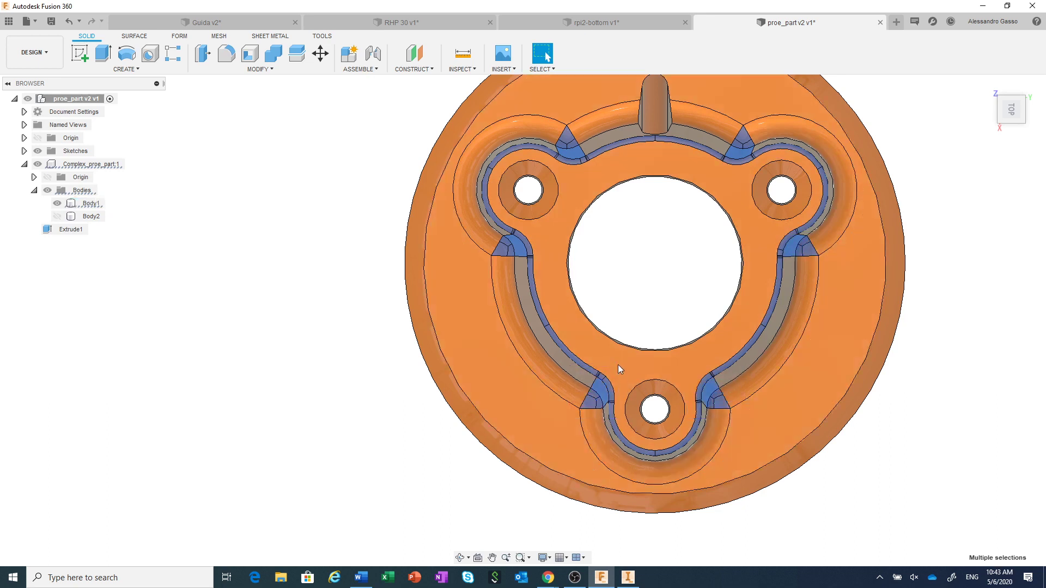
Step: Add the boss's base fillets to the selection and delete all selected fillet faces
{"action": "mouse_move", "coordinate": [1011, 109]}
{"action": "left_click", "coordinate": [1011, 130]}
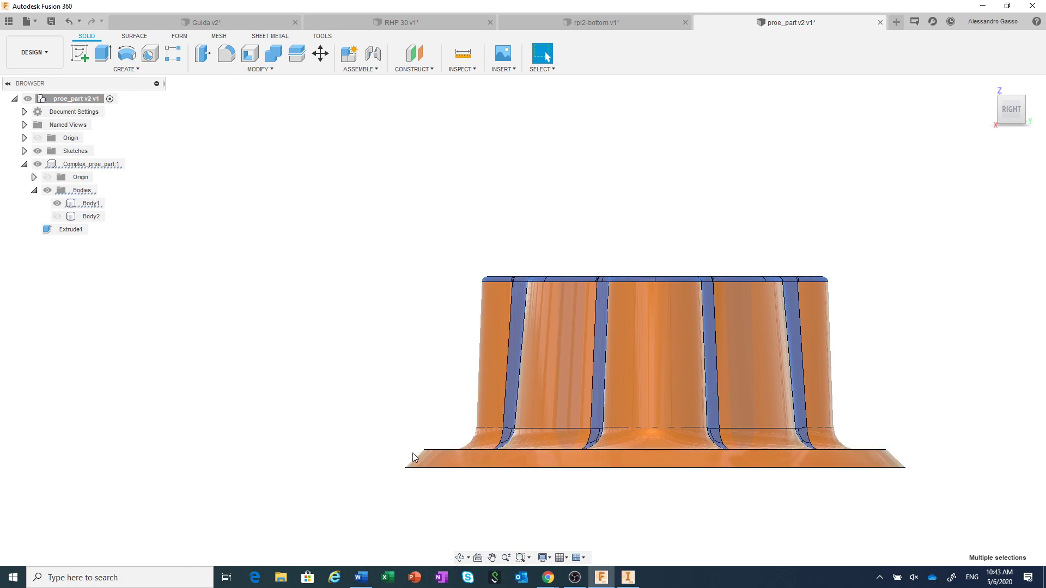
{"action": "left_click_drag", "start_coordinate": [413, 453], "coordinate": [863, 415]}
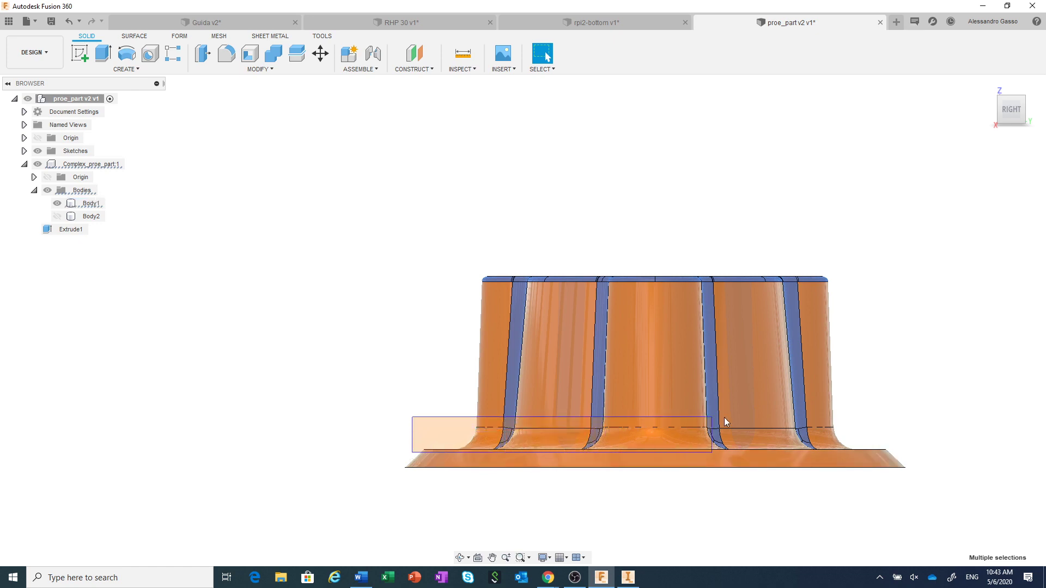
{"action": "left_click_drag", "start_coordinate": [867, 418], "coordinate": [867, 419]}
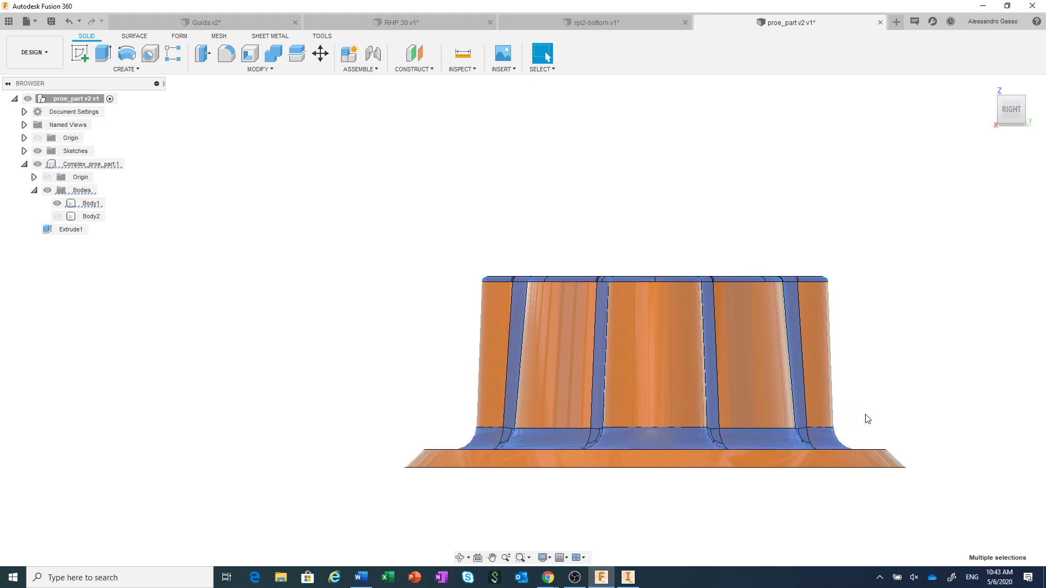
{"action": "mouse_move", "coordinate": [1011, 109]}
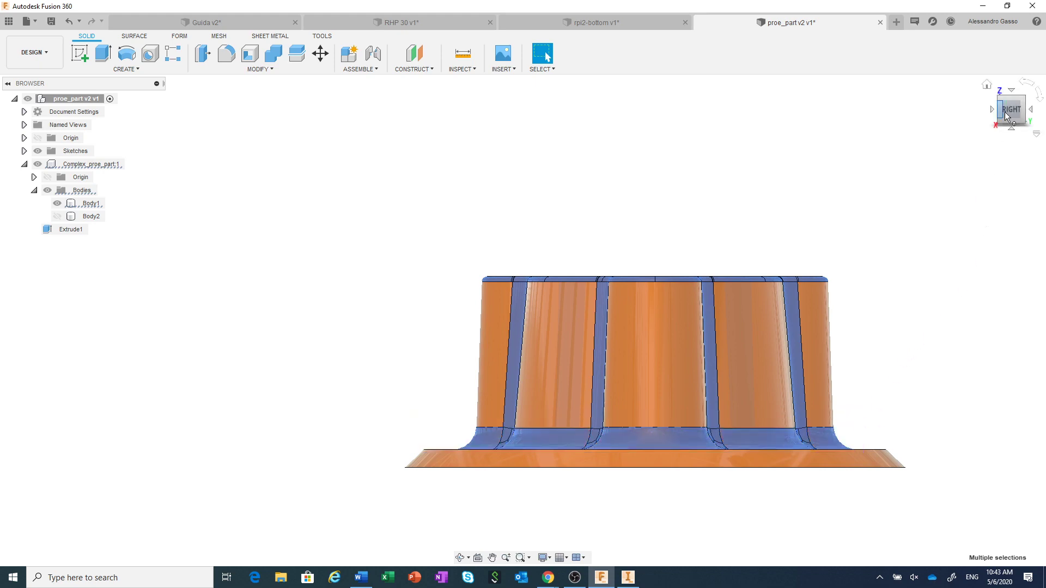
{"action": "left_click", "coordinate": [1012, 101]}
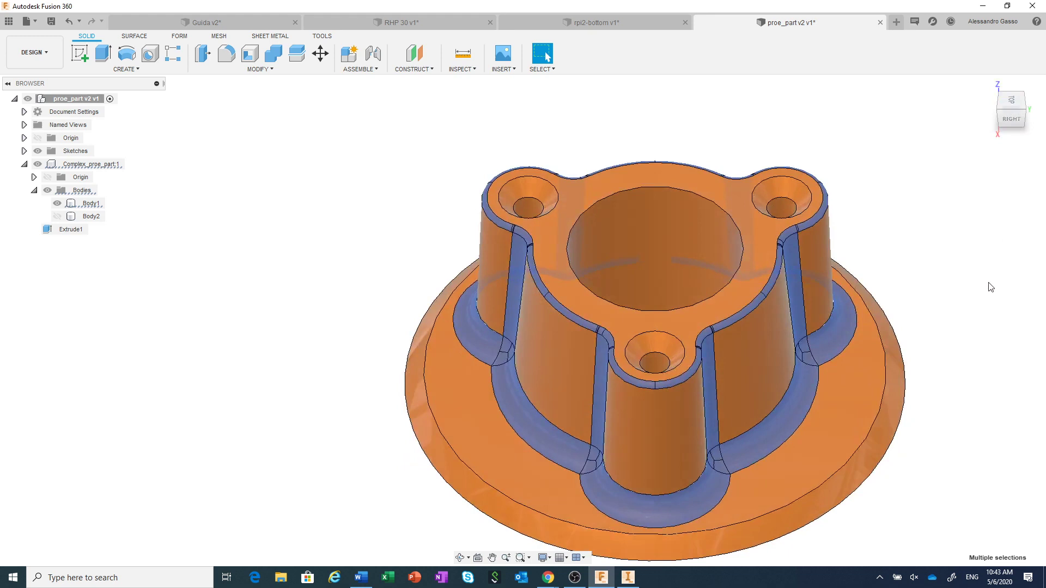
{"action": "right_click", "coordinate": [949, 247]}
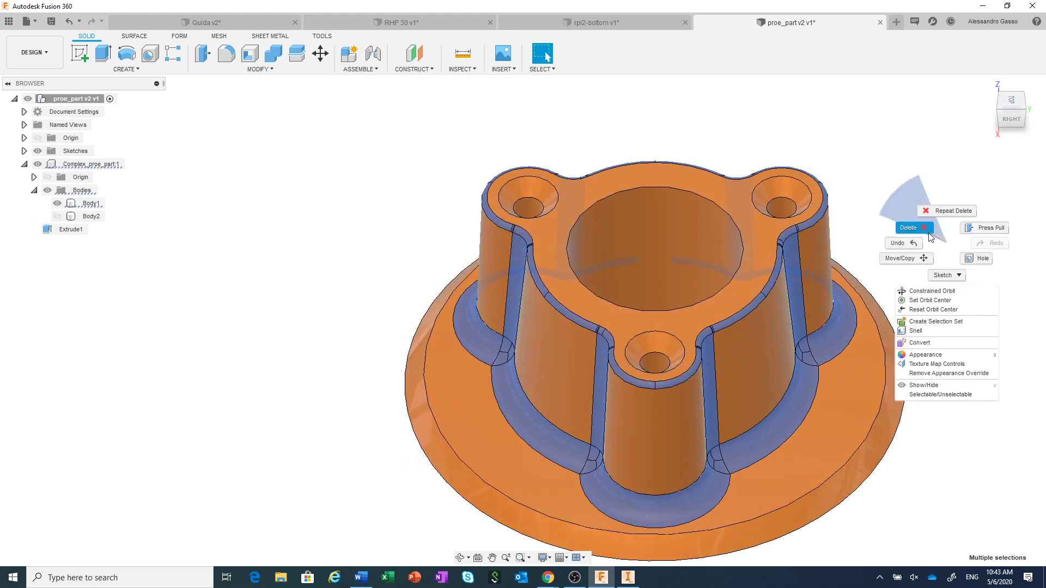
{"action": "left_click", "coordinate": [922, 234]}
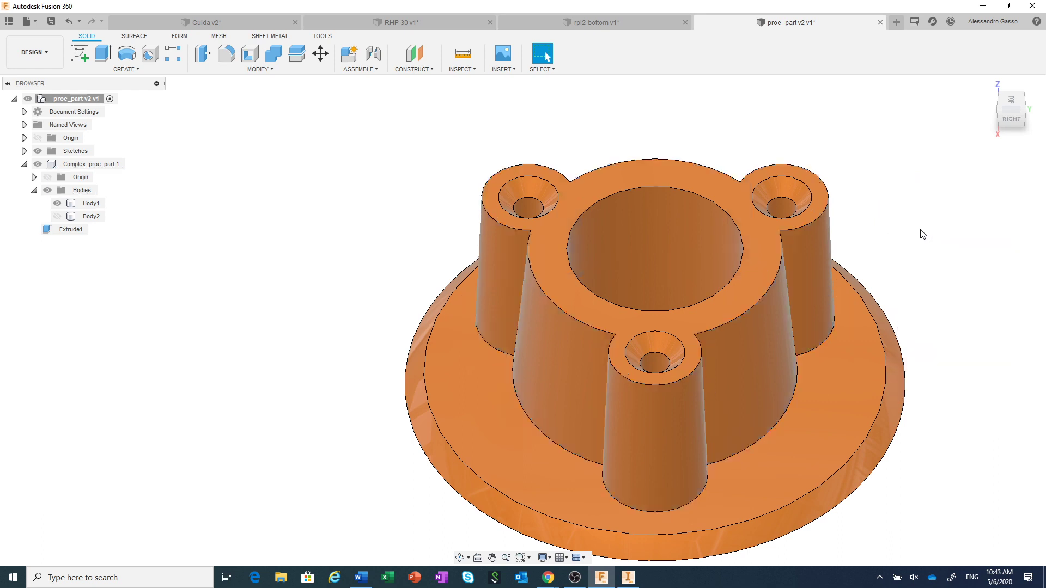
{"action": "scroll", "coordinate": [922, 235], "scroll_direction": "down", "scroll_amount": 1}
{"action": "scroll", "coordinate": [922, 234], "scroll_direction": "down", "scroll_amount": 2}
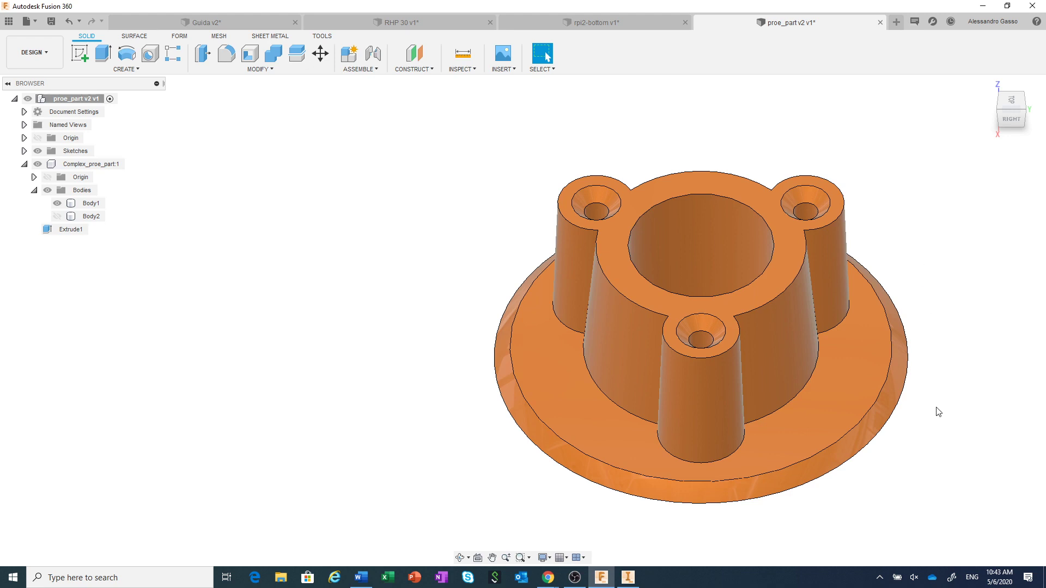
{"action": "left_click", "coordinate": [814, 286]}
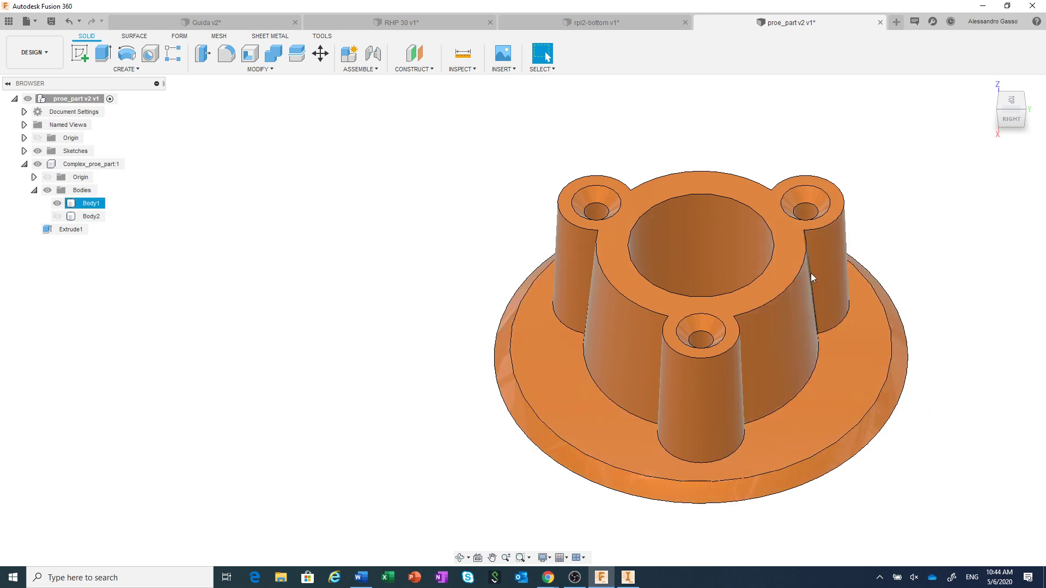
{"action": "right_click", "coordinate": [810, 276]}
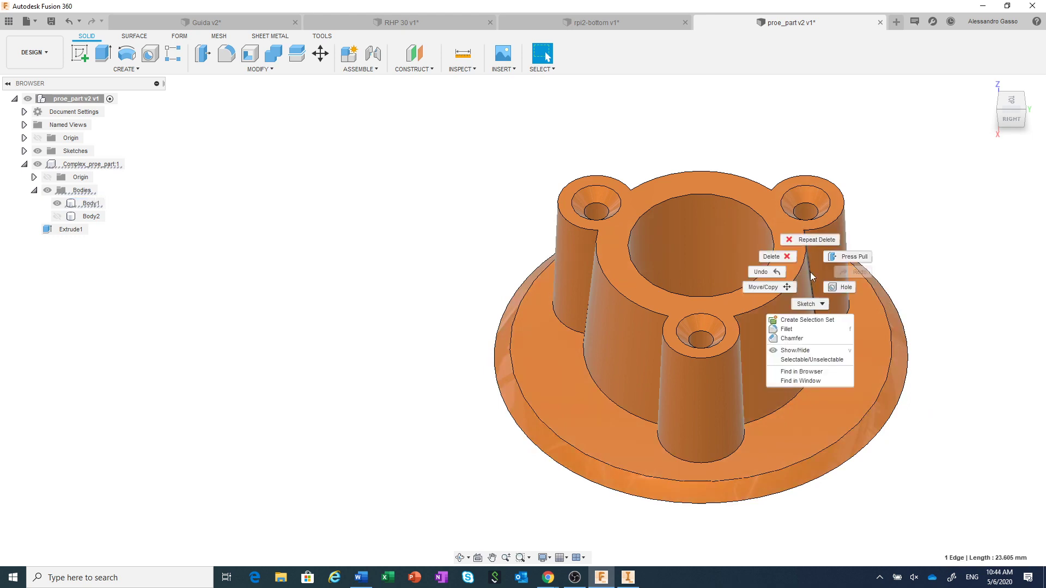
{"action": "left_click", "coordinate": [829, 260]}
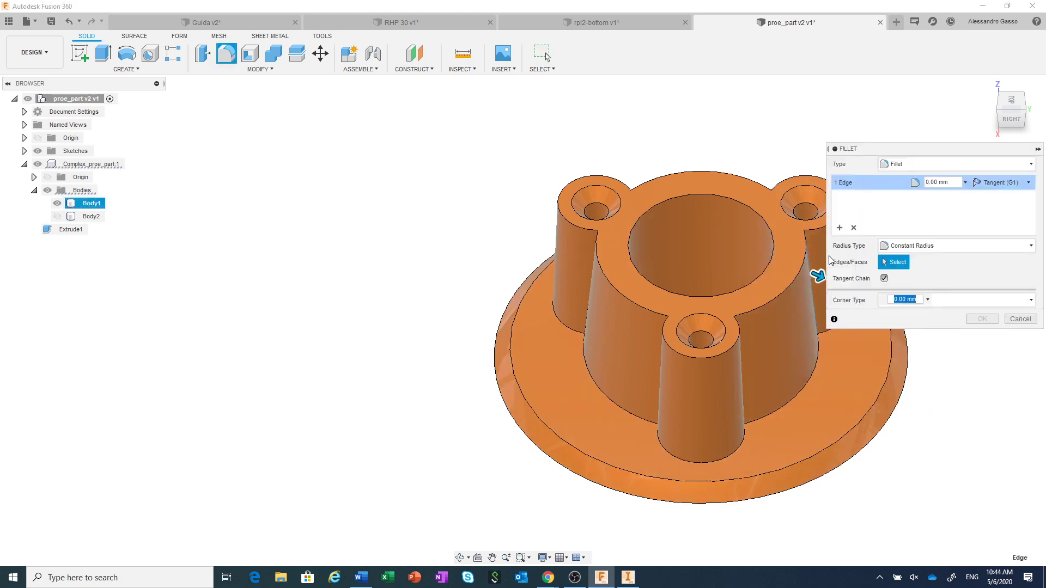
{"action": "left_click", "coordinate": [1020, 319]}
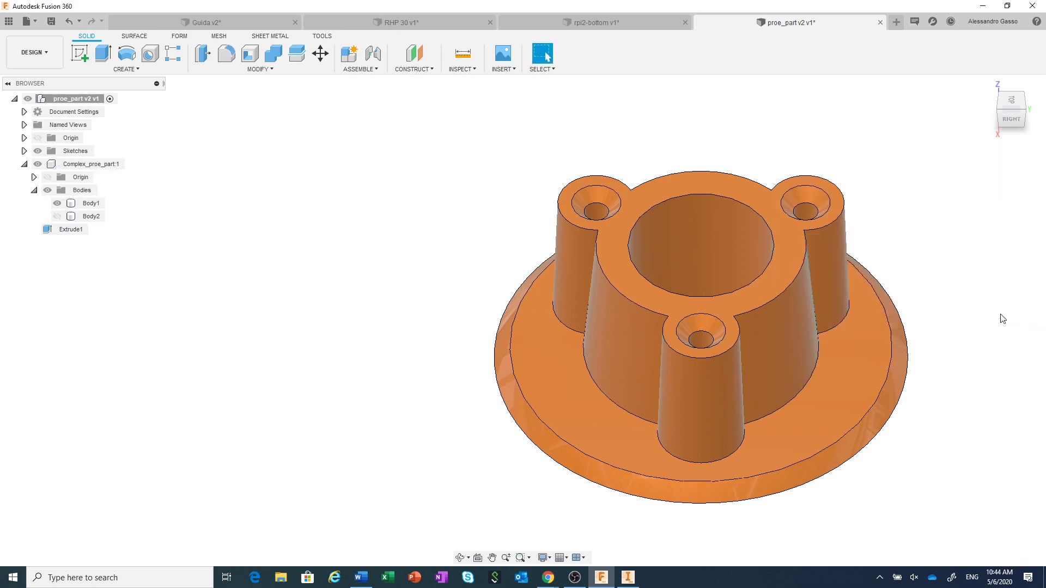
{"action": "right_click", "coordinate": [811, 279]}
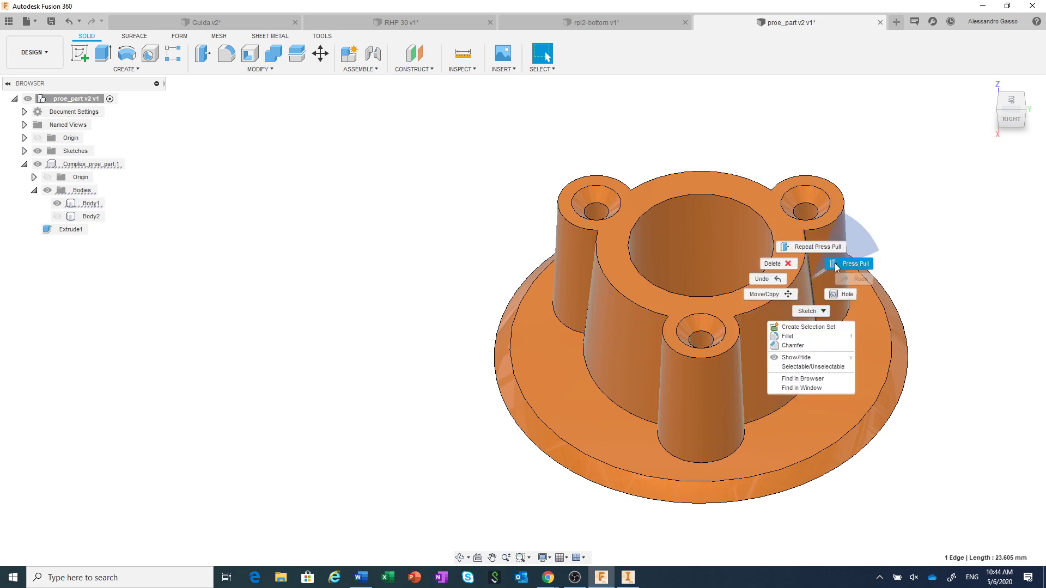
Step: Fillet the six vertical edges where the three pillars meet the hub at 3 mm
{"action": "key", "text": "f"}
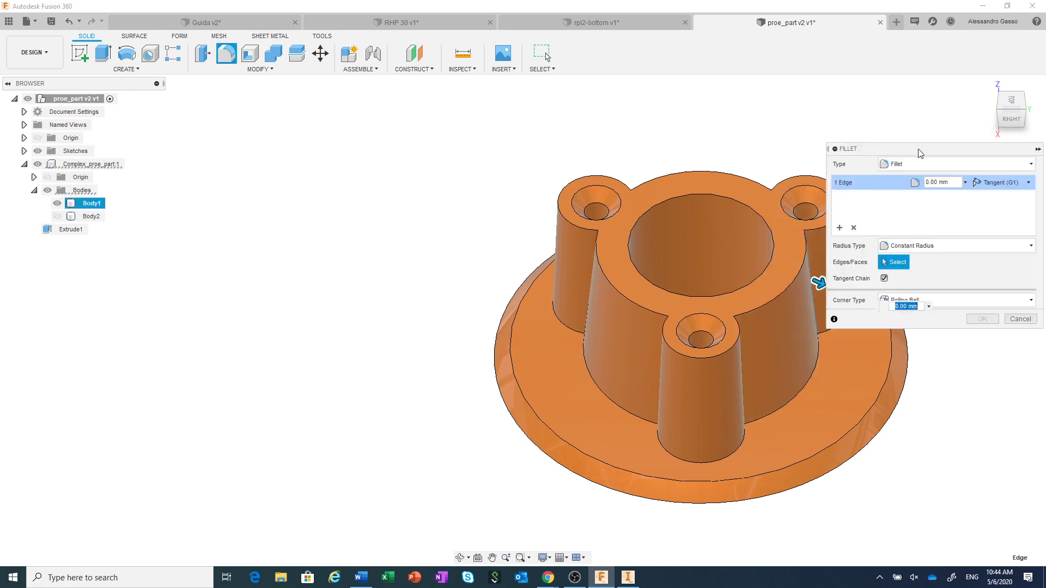
{"action": "left_click_drag", "start_coordinate": [919, 151], "coordinate": [299, 165]}
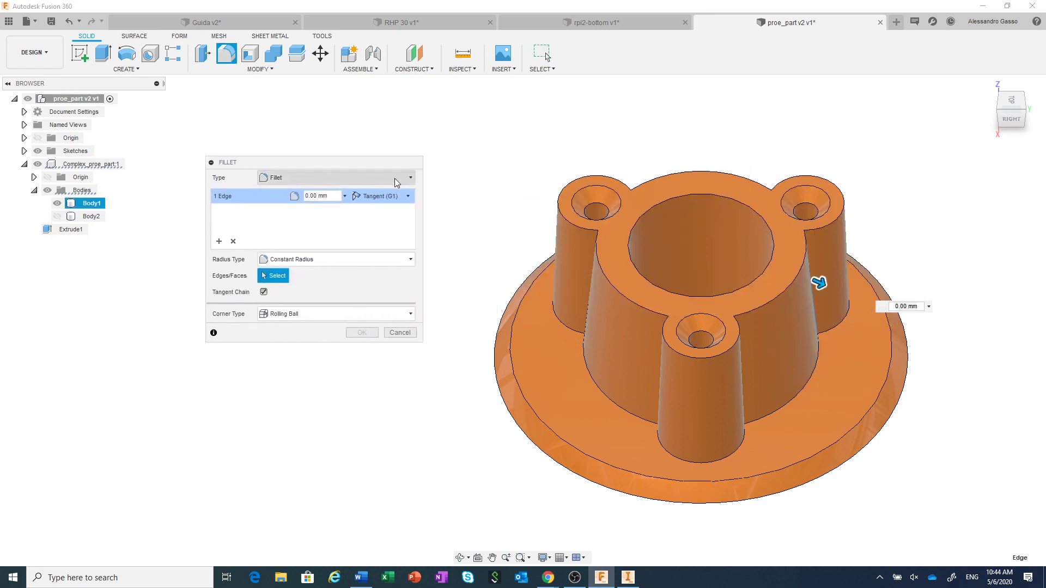
{"action": "left_click", "coordinate": [772, 202]}
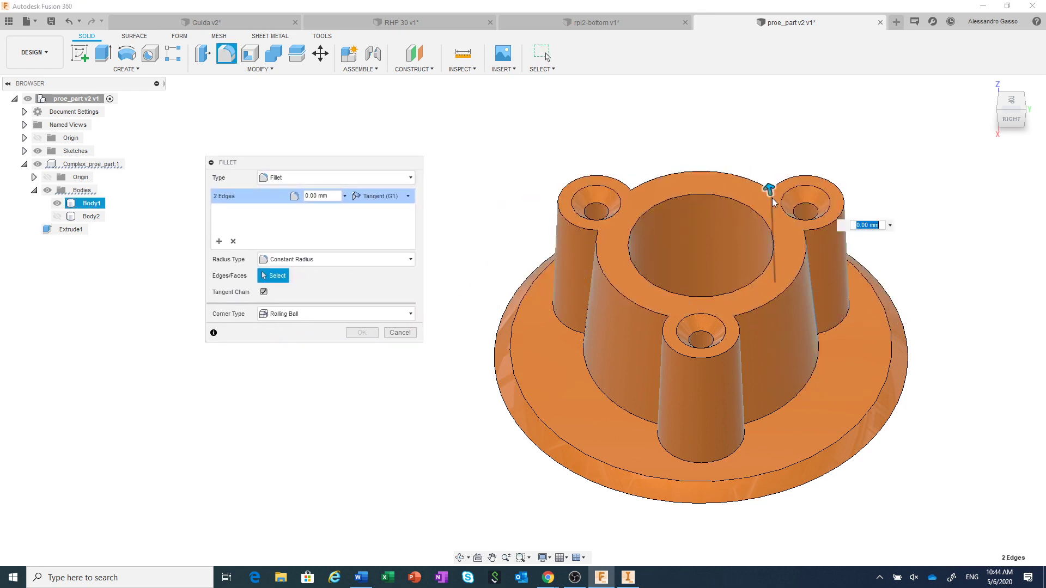
{"action": "left_click", "coordinate": [633, 204]}
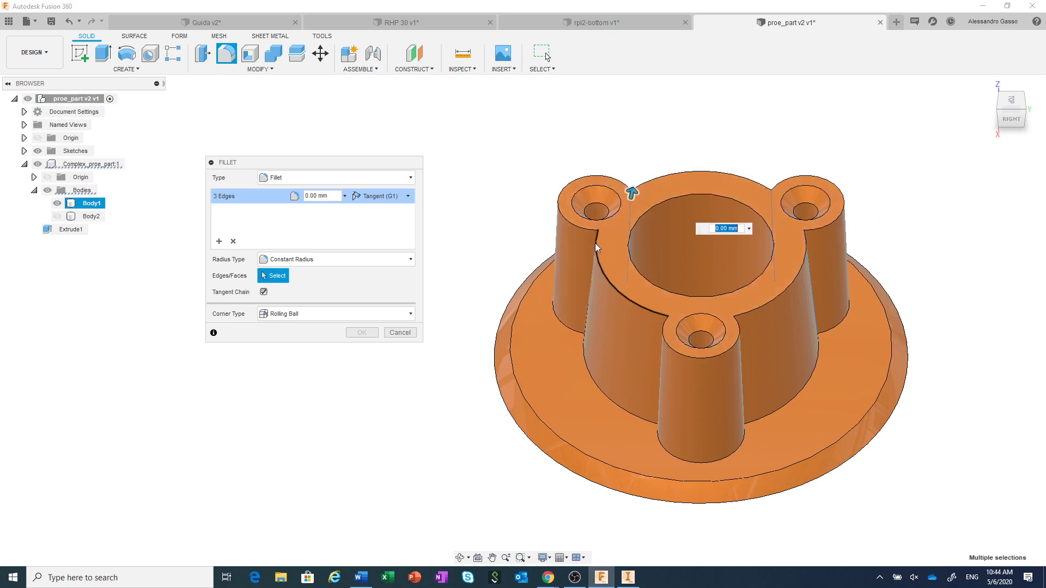
{"action": "left_click", "coordinate": [592, 275]}
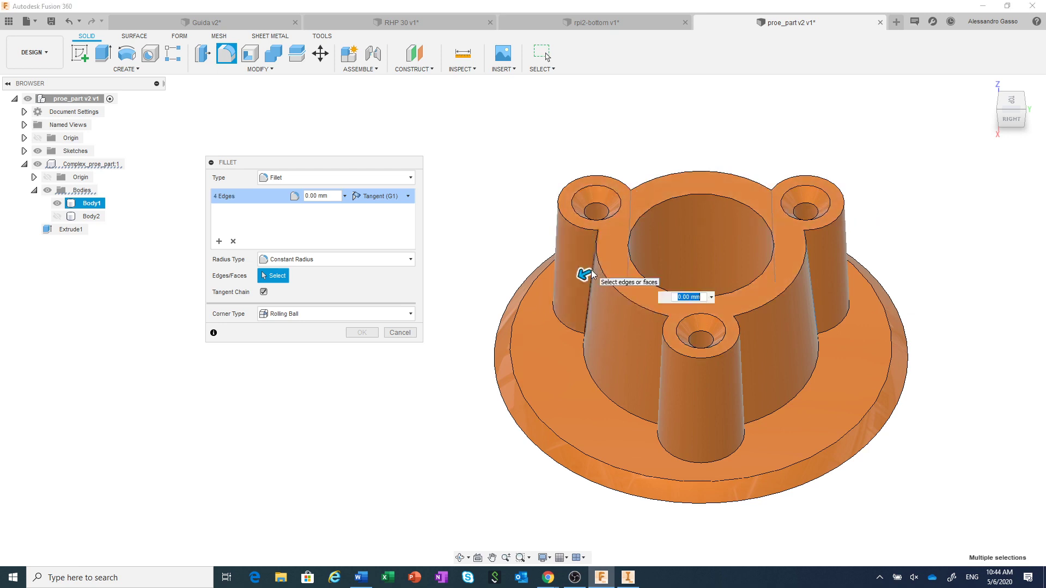
{"action": "left_click", "coordinate": [660, 385]}
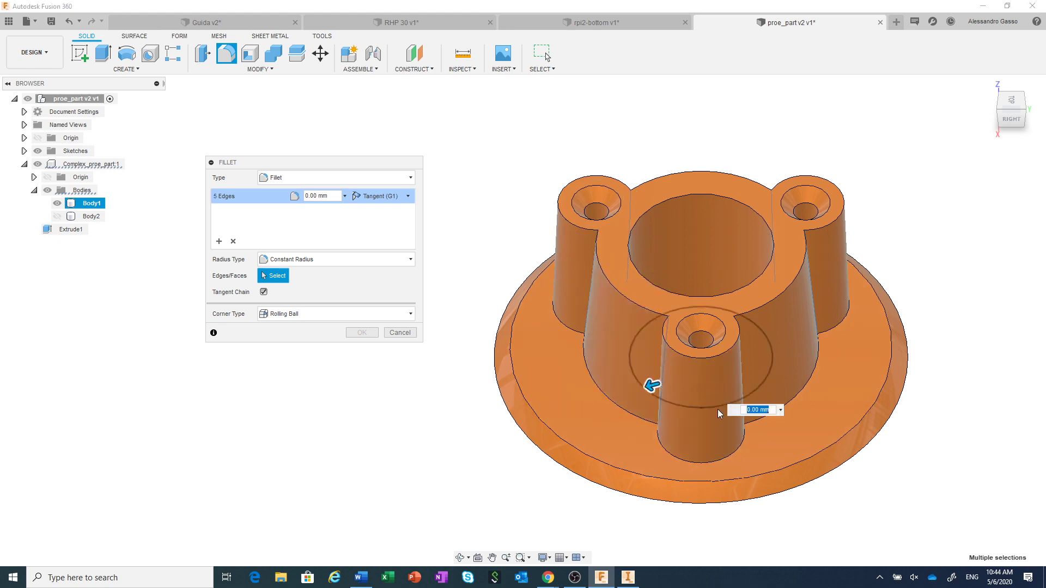
{"action": "left_click", "coordinate": [744, 387]}
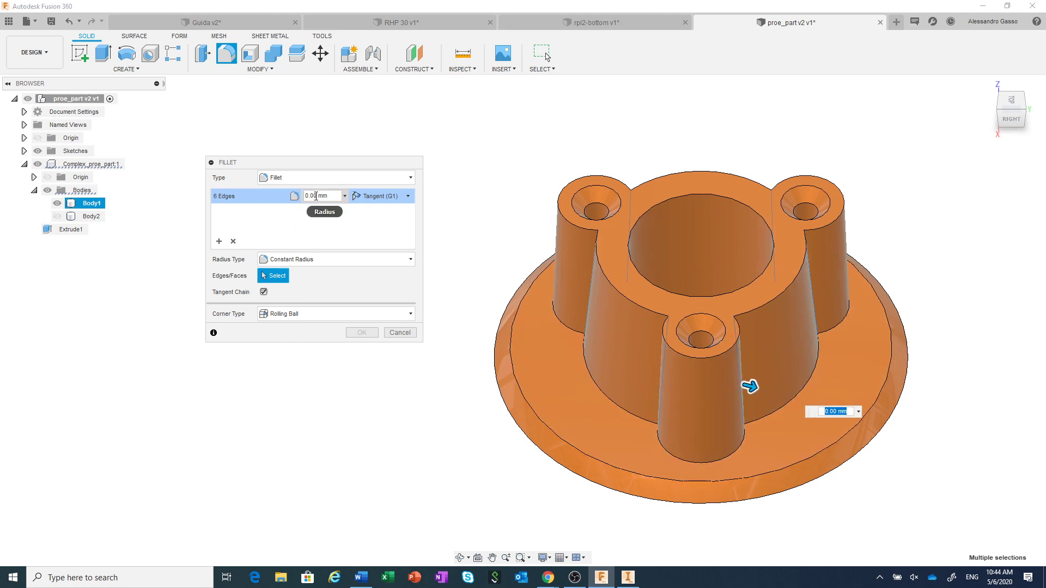
{"action": "left_click", "coordinate": [318, 196]}
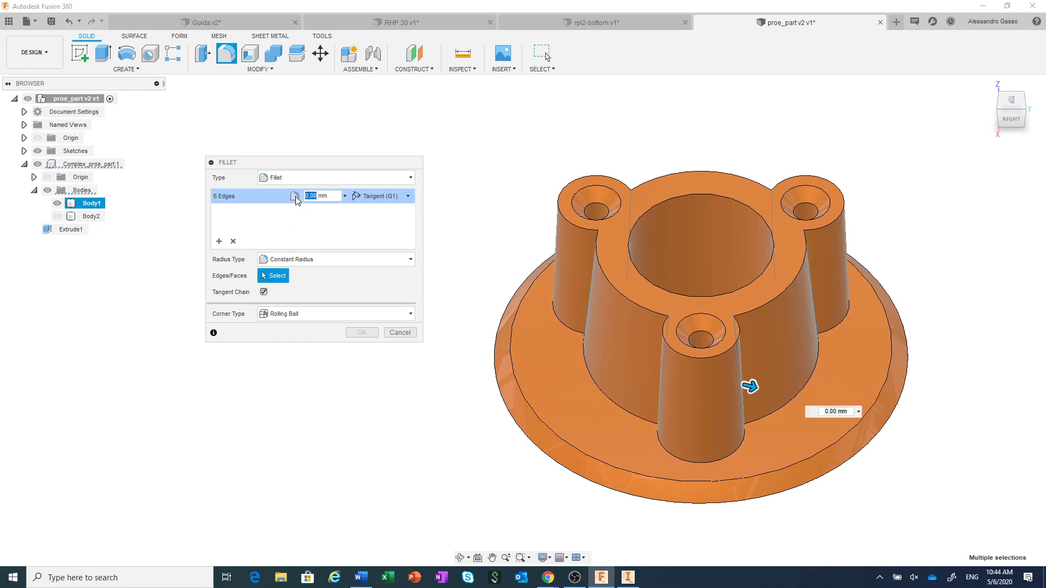
{"action": "type", "text": "3"}
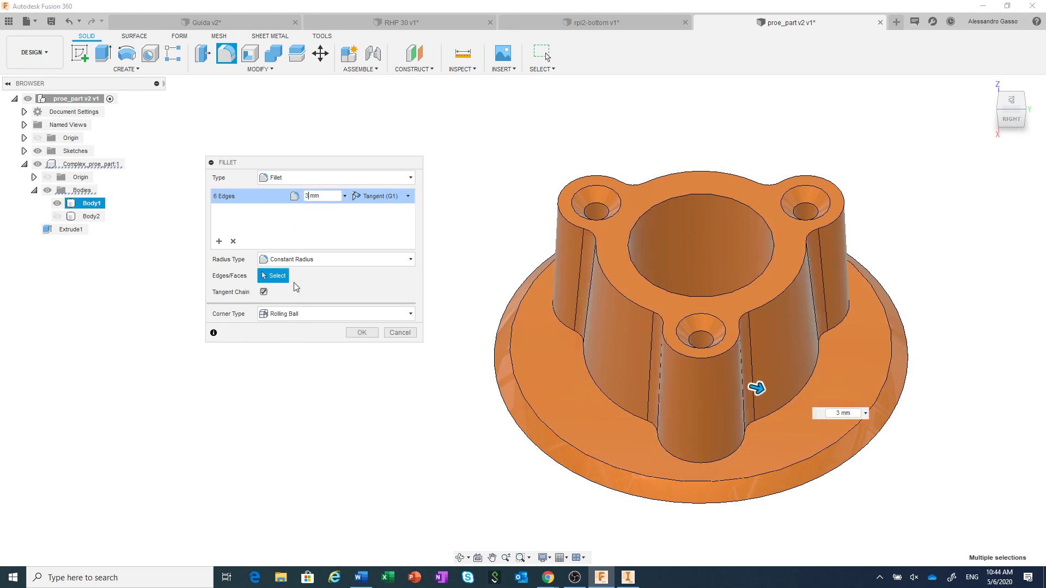
{"action": "left_click", "coordinate": [354, 332]}
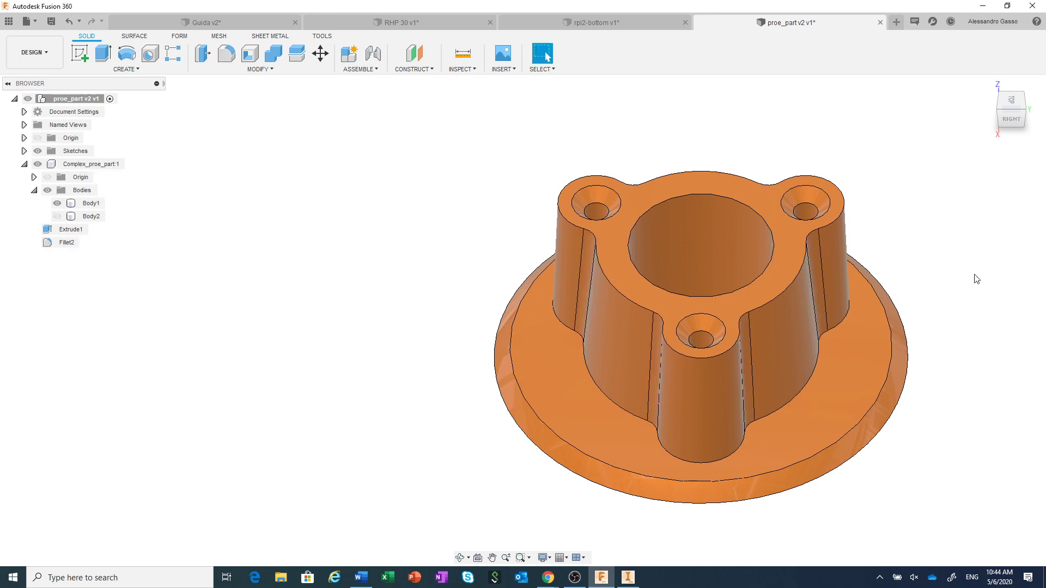
Step: Start a fillet on the hub and pillars' top edge chain with a 1 mm radius
{"action": "right_click", "coordinate": [790, 282]}
{"action": "left_click", "coordinate": [815, 271]}
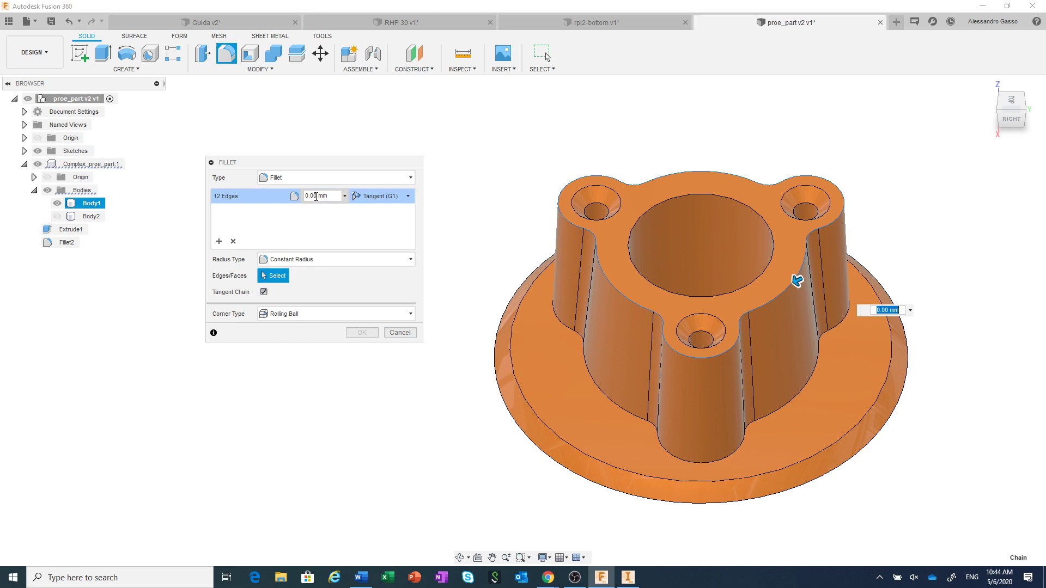
{"action": "left_click_drag", "start_coordinate": [316, 196], "coordinate": [297, 200]}
{"action": "type", "text": "1"}
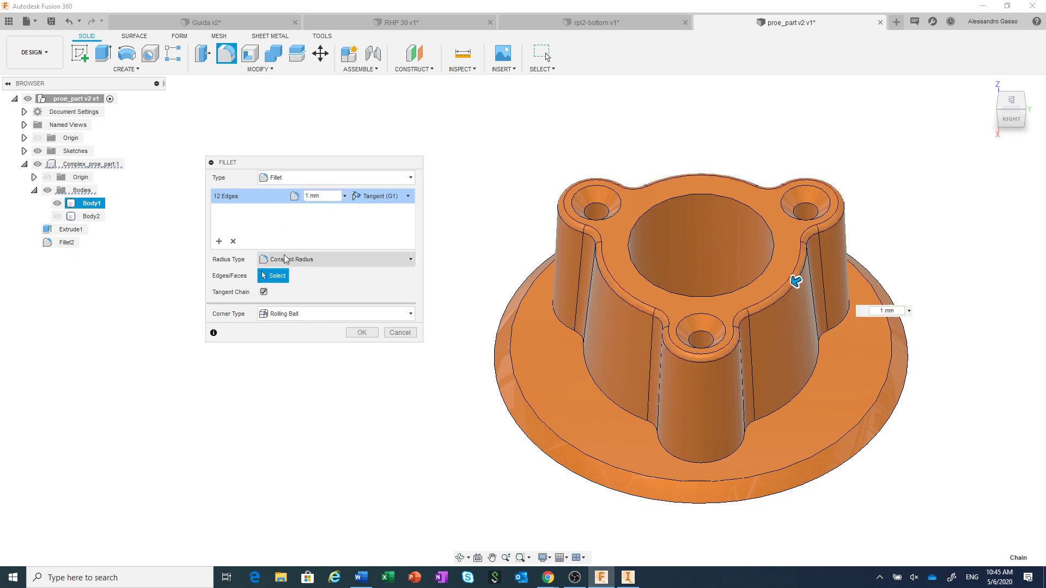
Step: Add the base edge chain as a second 3 mm set and apply Fillet3
{"action": "left_click", "coordinate": [219, 242]}
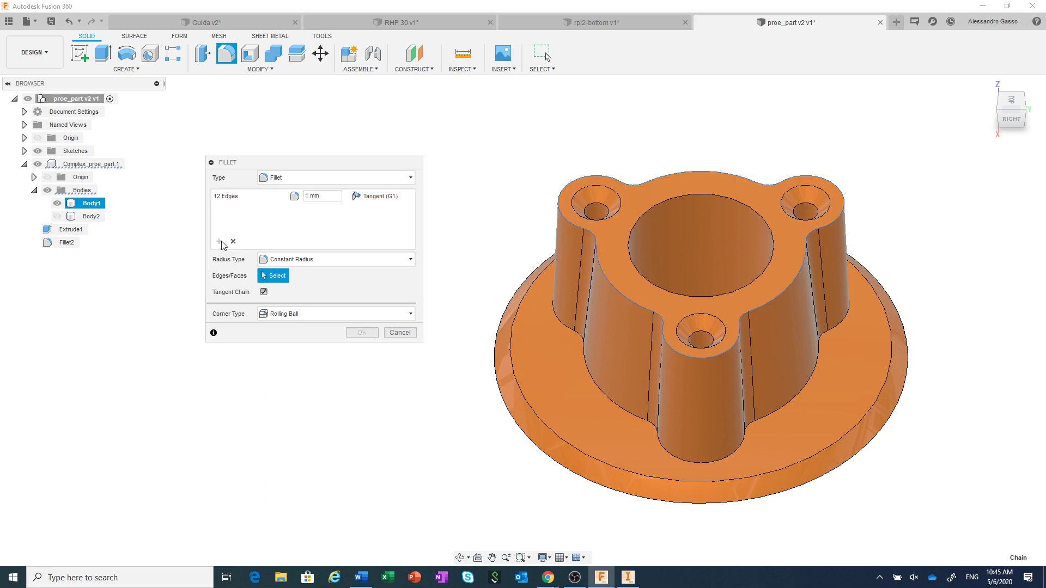
{"action": "left_click", "coordinate": [792, 404]}
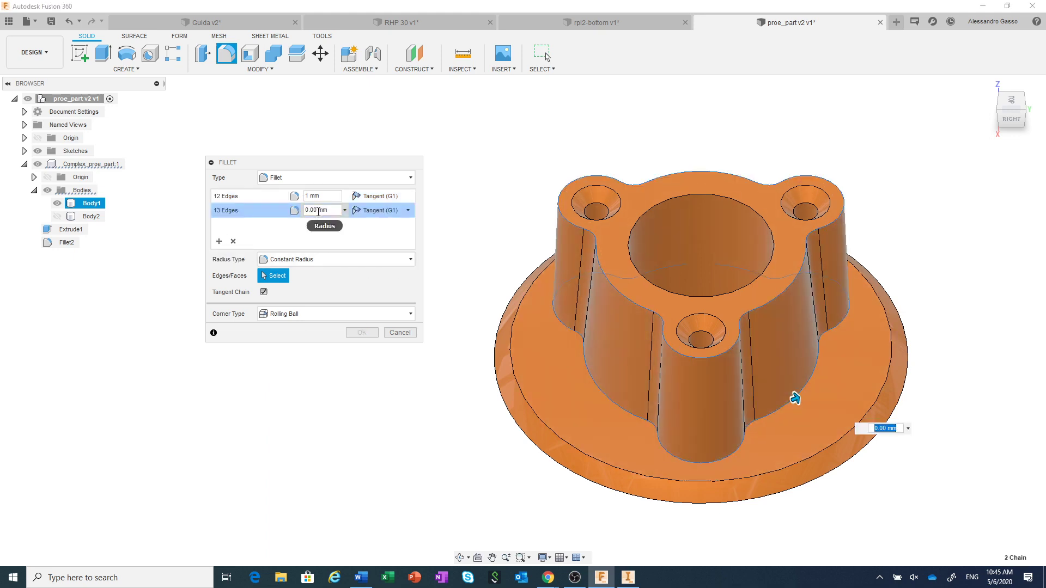
{"action": "left_click", "coordinate": [316, 211]}
{"action": "left_click_drag", "start_coordinate": [316, 212], "coordinate": [303, 214]}
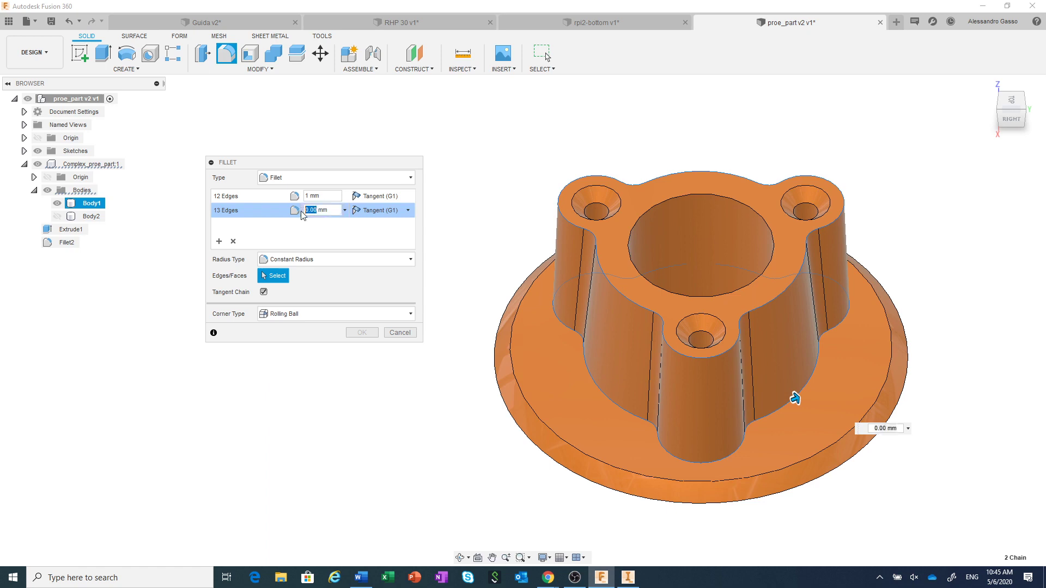
{"action": "type", "text": "3"}
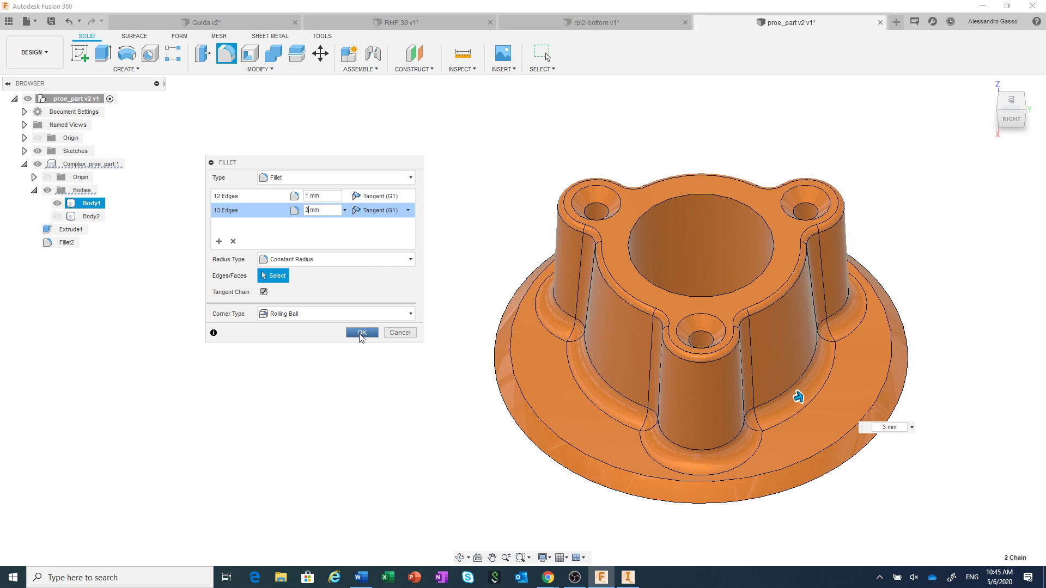
{"action": "left_click", "coordinate": [361, 334]}
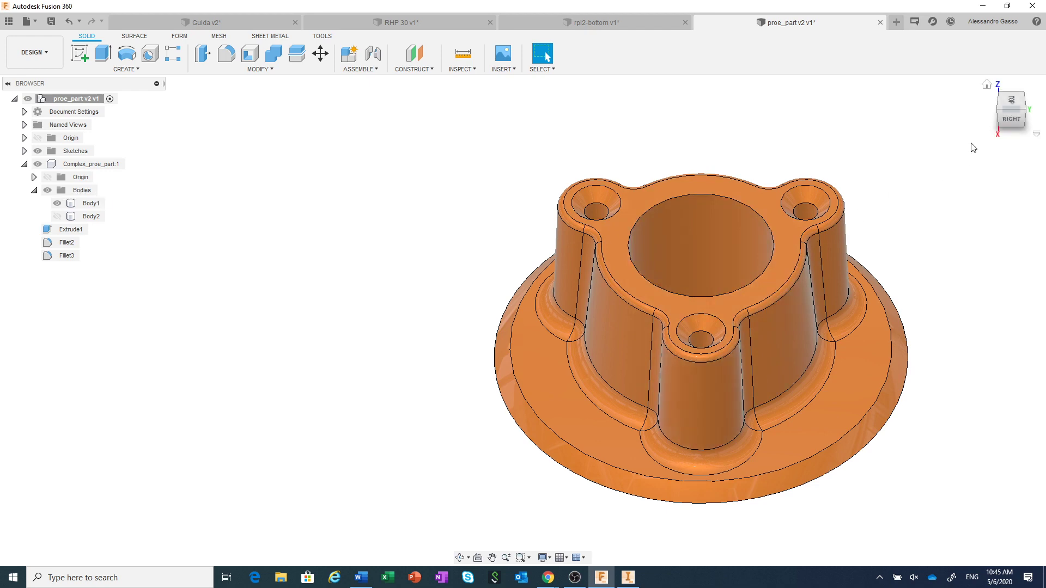
Step: Orbit to the underside and round the slot rib's edges with a 1 mm fillet
{"action": "mouse_move", "coordinate": [1011, 99]}
{"action": "left_click", "coordinate": [851, 295]}
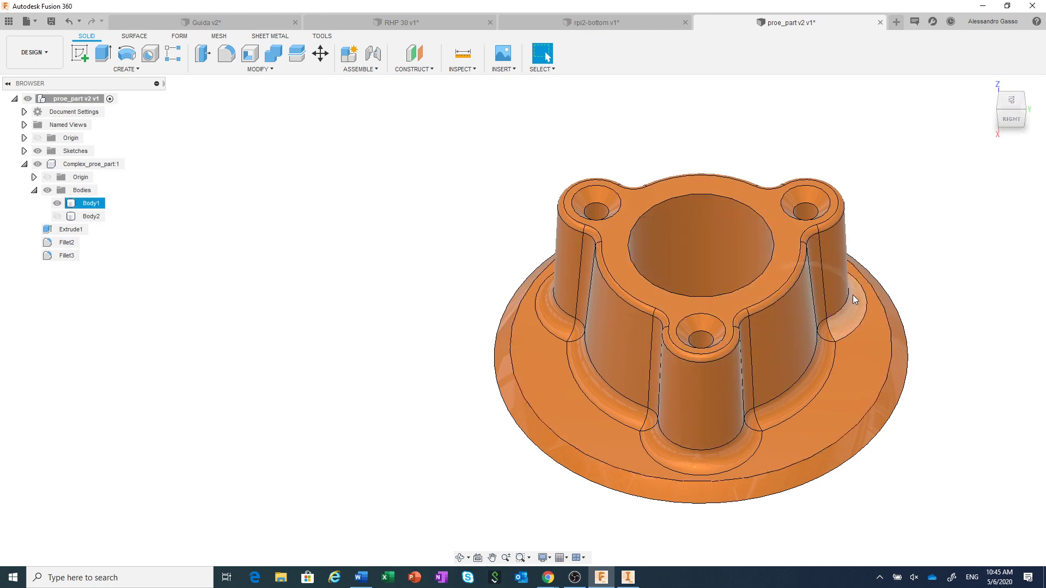
{"action": "mouse_move", "coordinate": [835, 270]}
{"action": "middle_mouse_down", "text": "shift"}
{"action": "mouse_move", "coordinate": [895, 381]}
{"action": "mouse_move", "coordinate": [805, 264]}
{"action": "middle_mouse_up", "text": "shift"}
{"action": "key", "text": "Escape"}
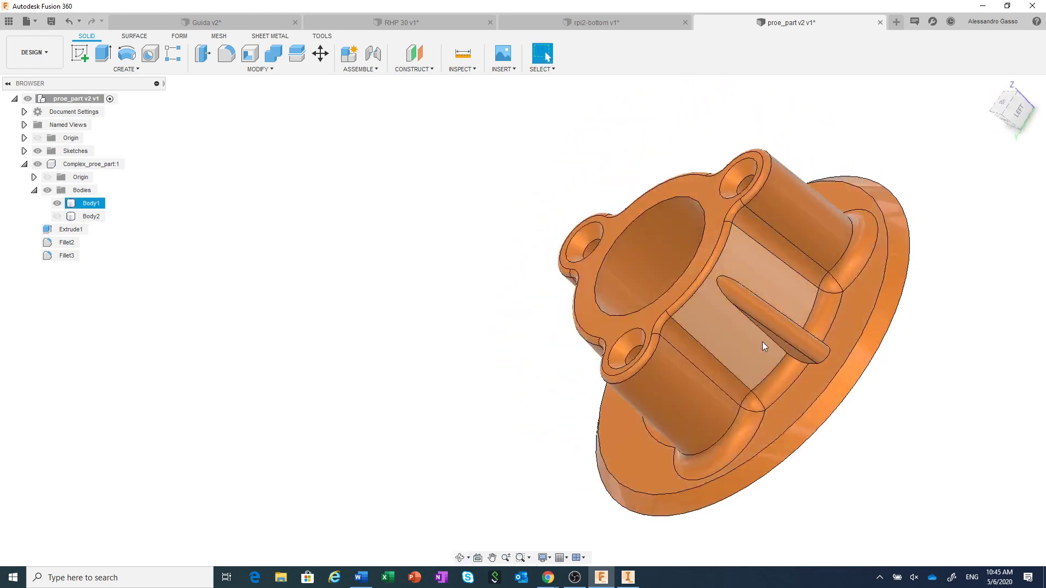
{"action": "left_click", "coordinate": [775, 342]}
{"action": "right_click", "coordinate": [774, 342]}
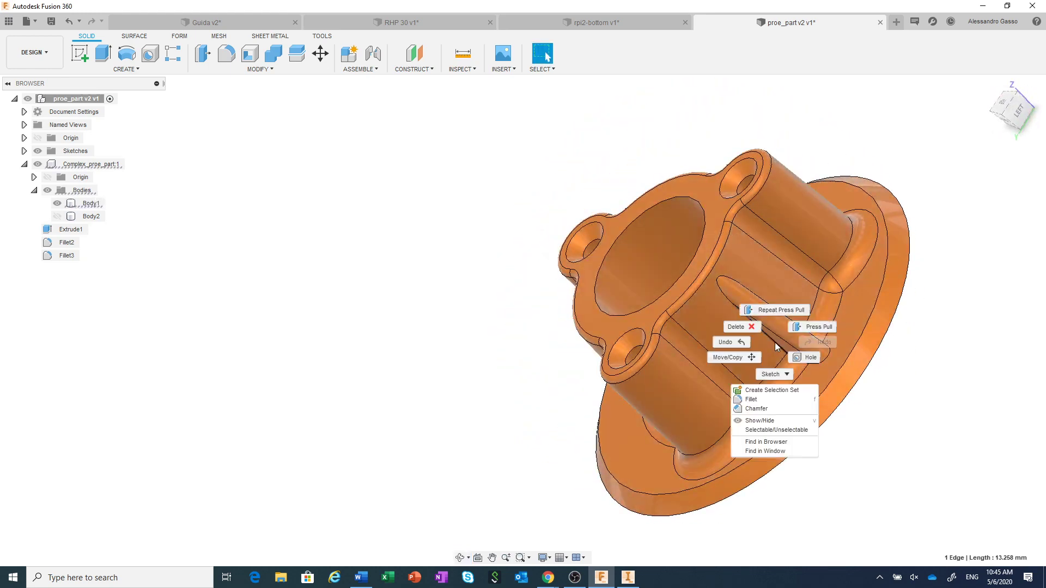
{"action": "left_click", "coordinate": [801, 331]}
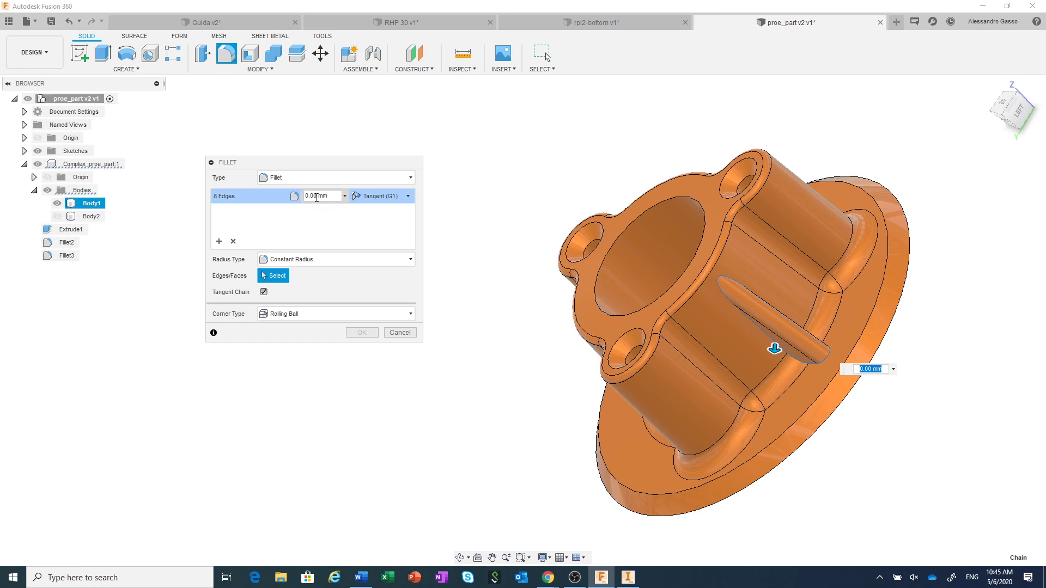
{"action": "double_click", "coordinate": [319, 197]}
{"action": "type", "text": "1"}
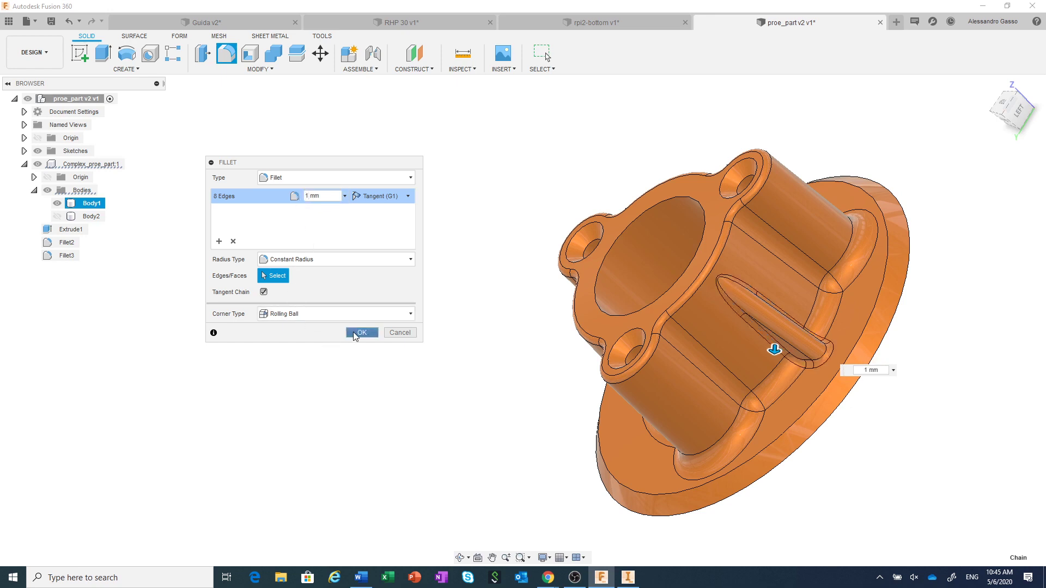
{"action": "left_click", "coordinate": [362, 332]}
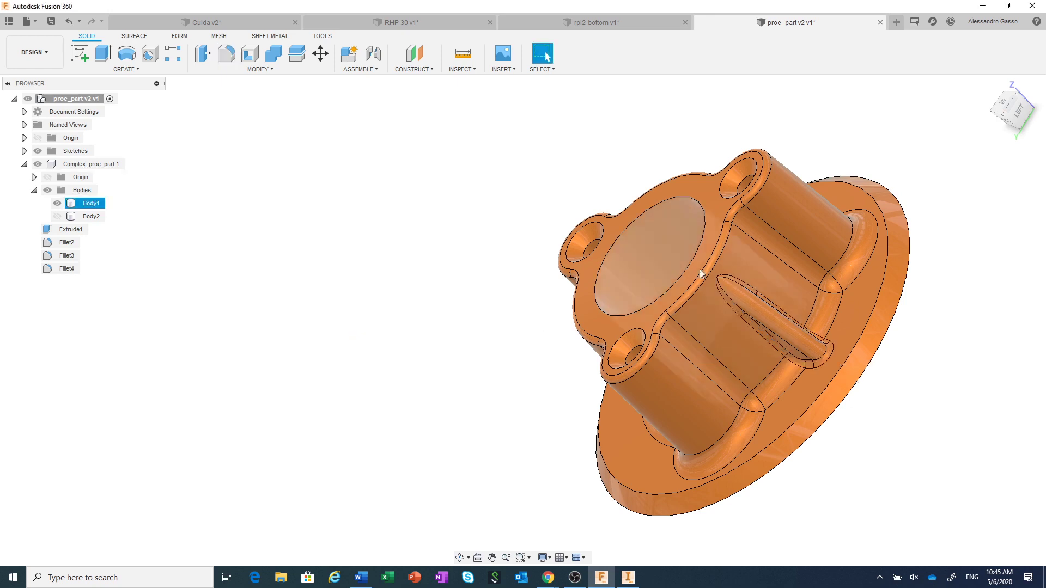
{"action": "left_click", "coordinate": [1004, 107]}
{"action": "middle_click_drag", "start_coordinate": [865, 285], "coordinate": [848, 390]}
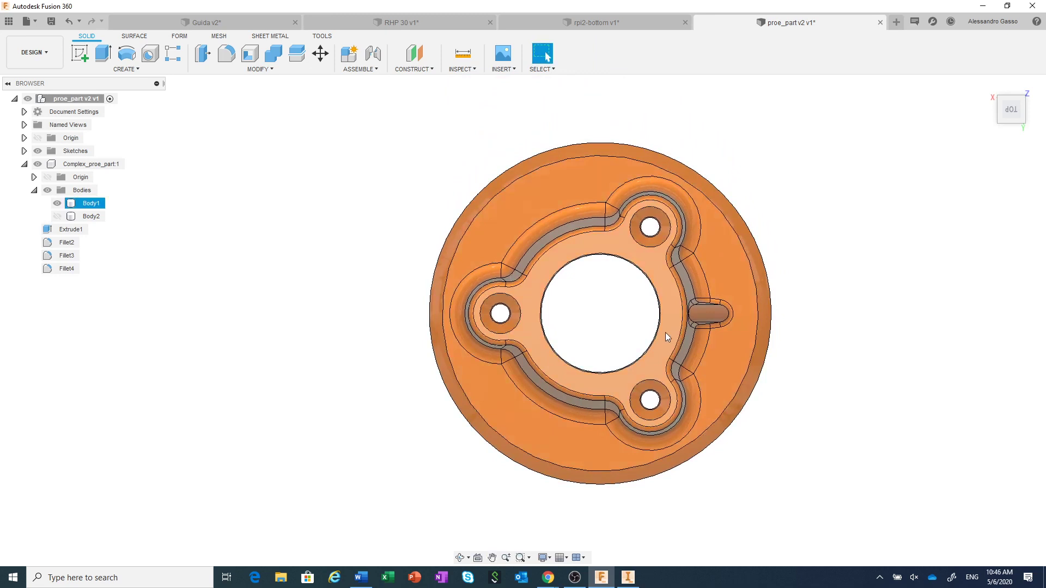
{"action": "left_click_drag", "start_coordinate": [664, 332], "coordinate": [738, 290]}
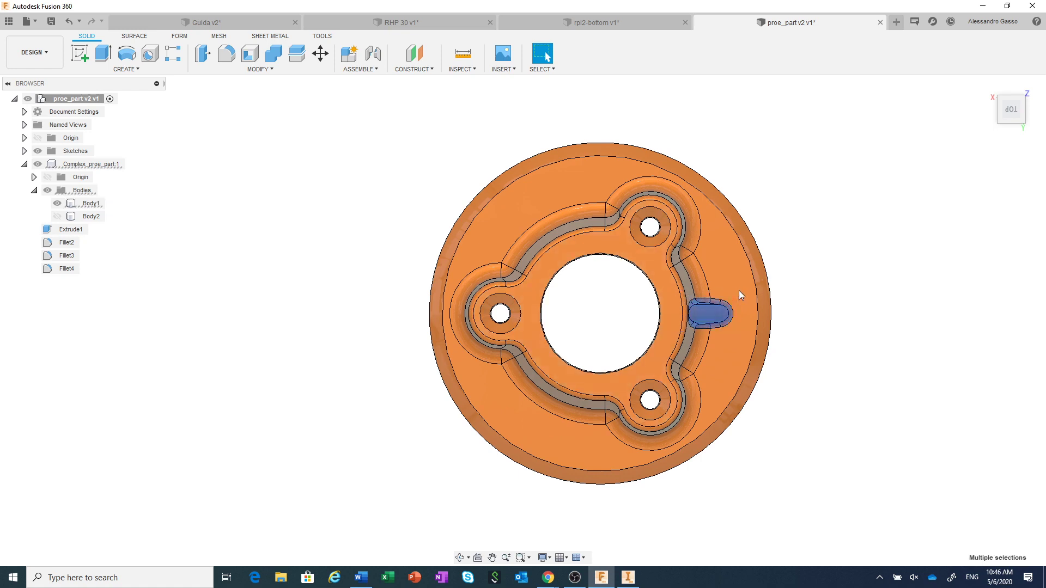
{"action": "right_click", "coordinate": [820, 261]}
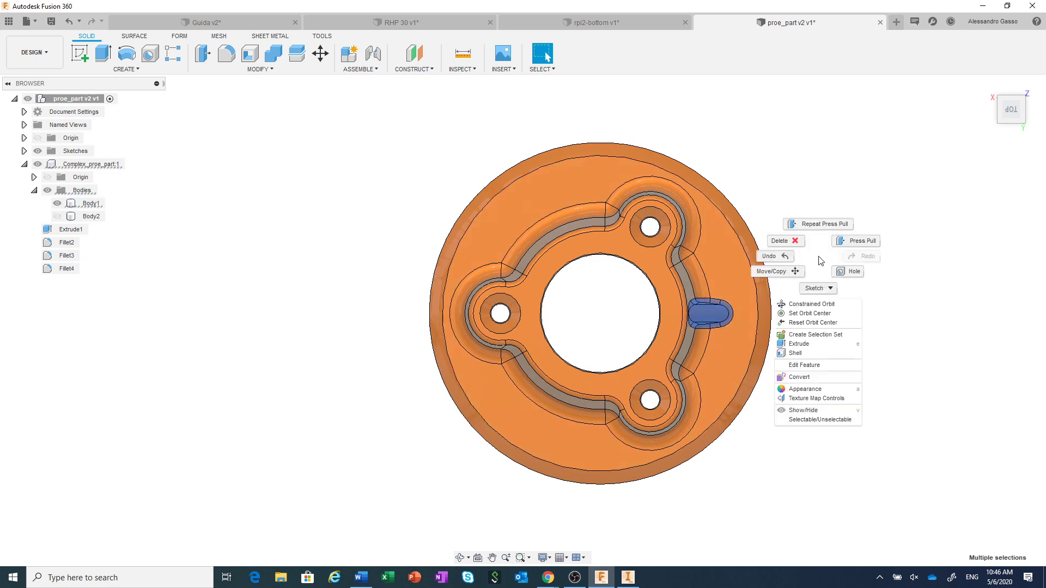
{"action": "left_click", "coordinate": [933, 297]}
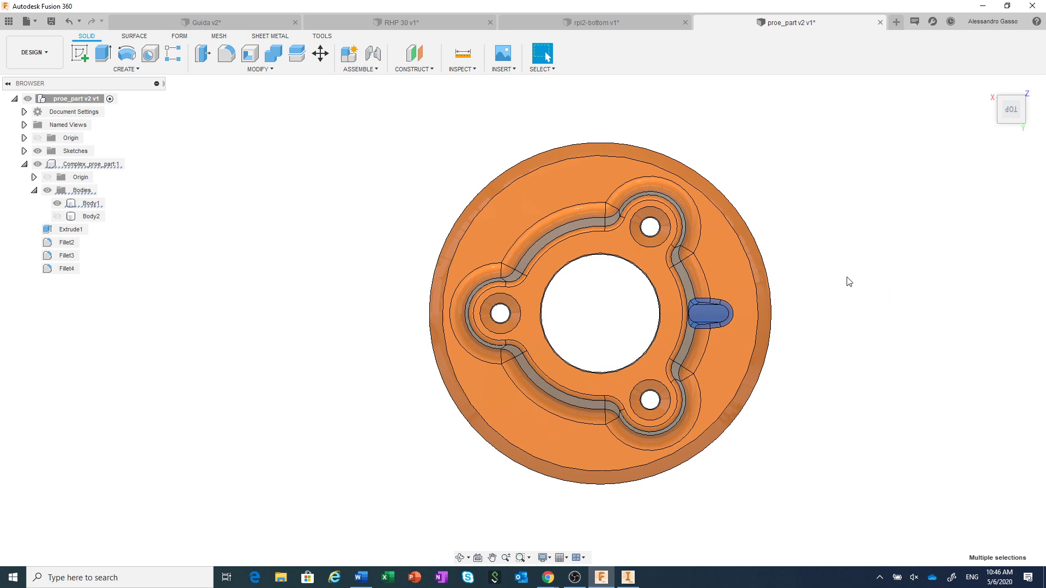
Step: Circular-pattern the slot 3 times around the central hole, then show Body2 again
{"action": "key", "text": "s"}
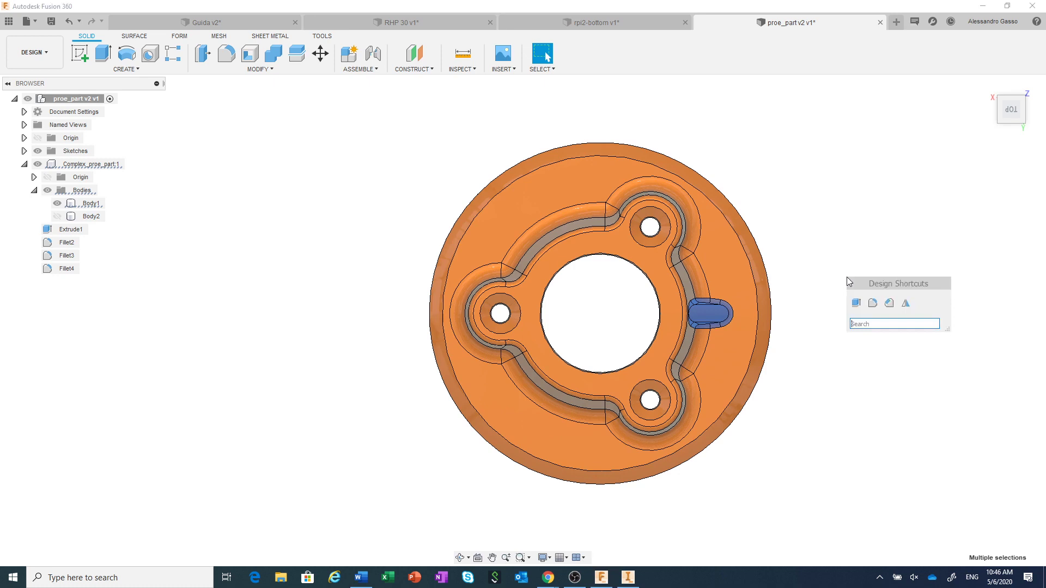
{"action": "type", "text": "patt"}
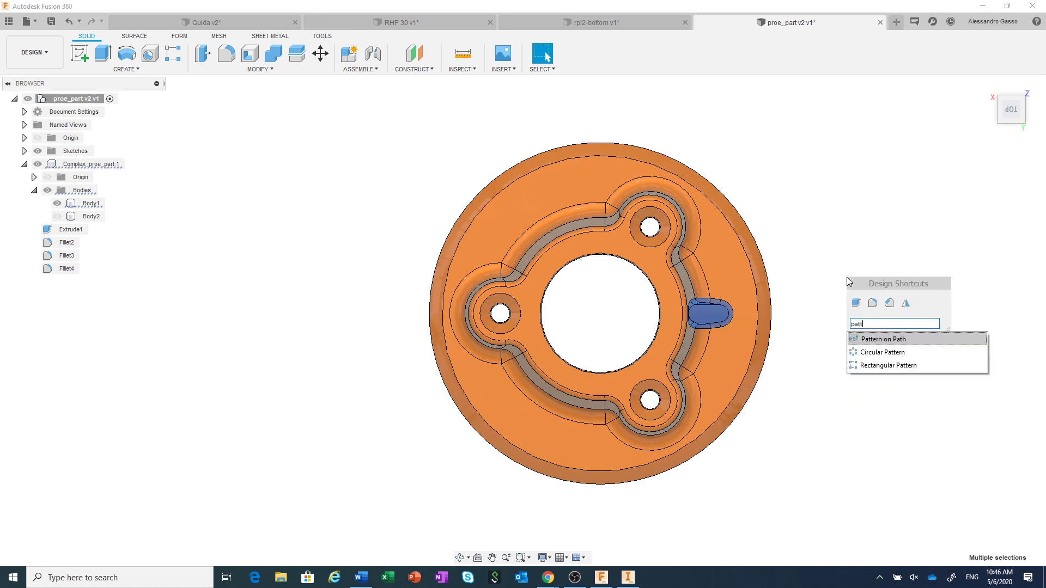
{"action": "left_click", "coordinate": [866, 354]}
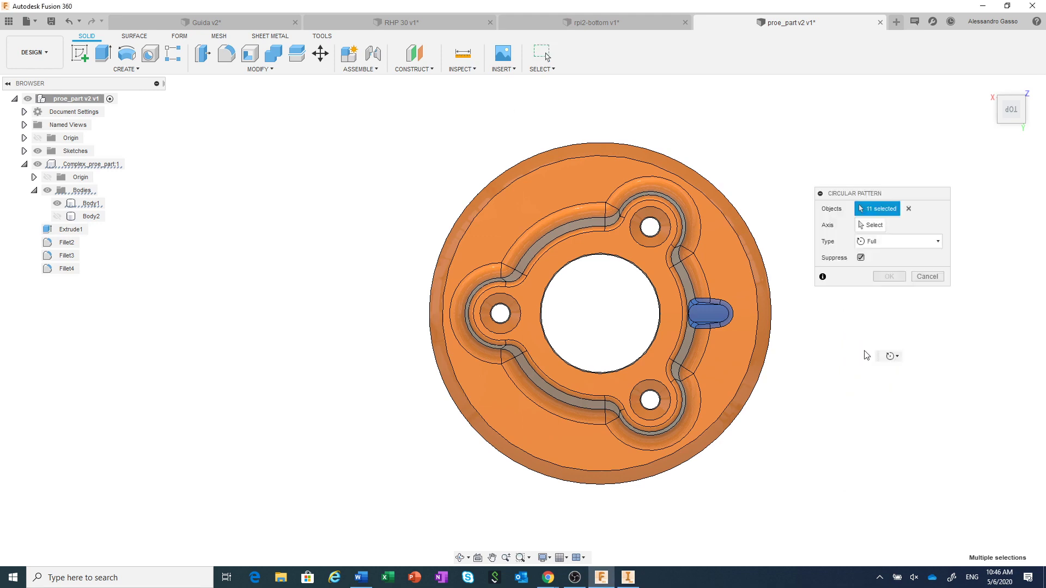
{"action": "left_click", "coordinate": [870, 228]}
{"action": "left_click", "coordinate": [654, 285]}
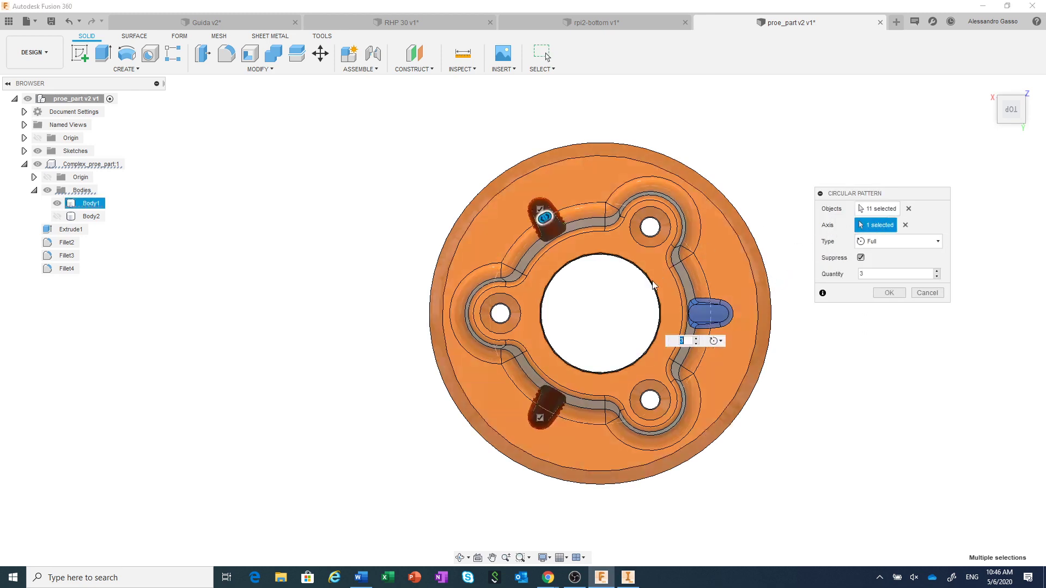
{"action": "left_click", "coordinate": [889, 292]}
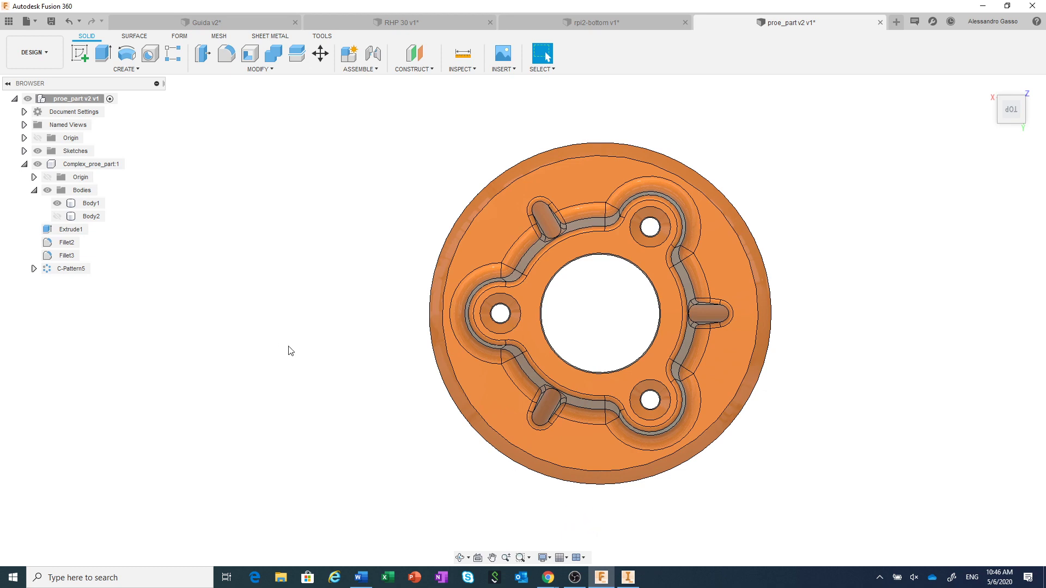
{"action": "mouse_move", "coordinate": [1011, 109]}
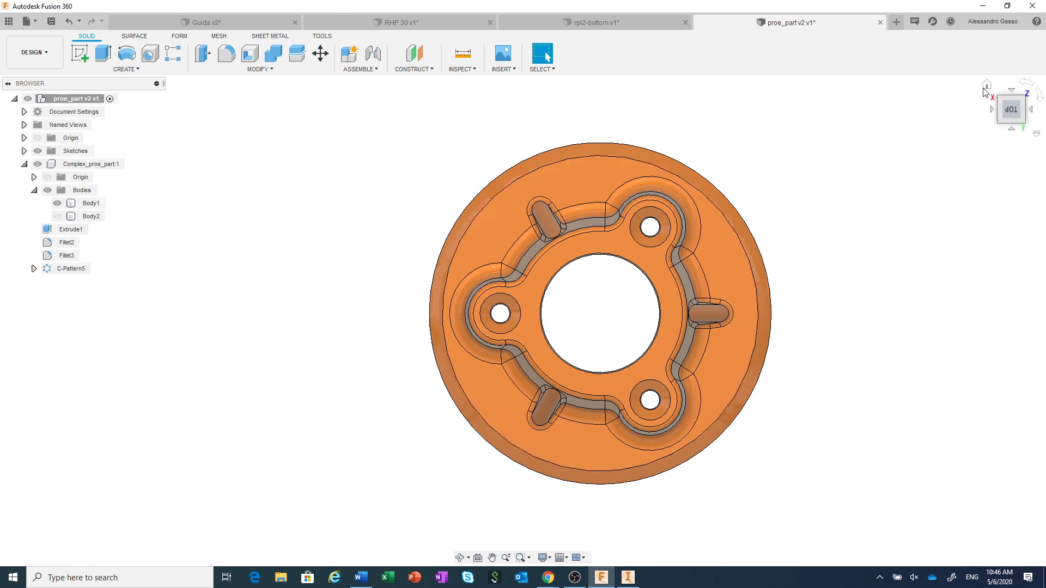
{"action": "left_click", "coordinate": [986, 86]}
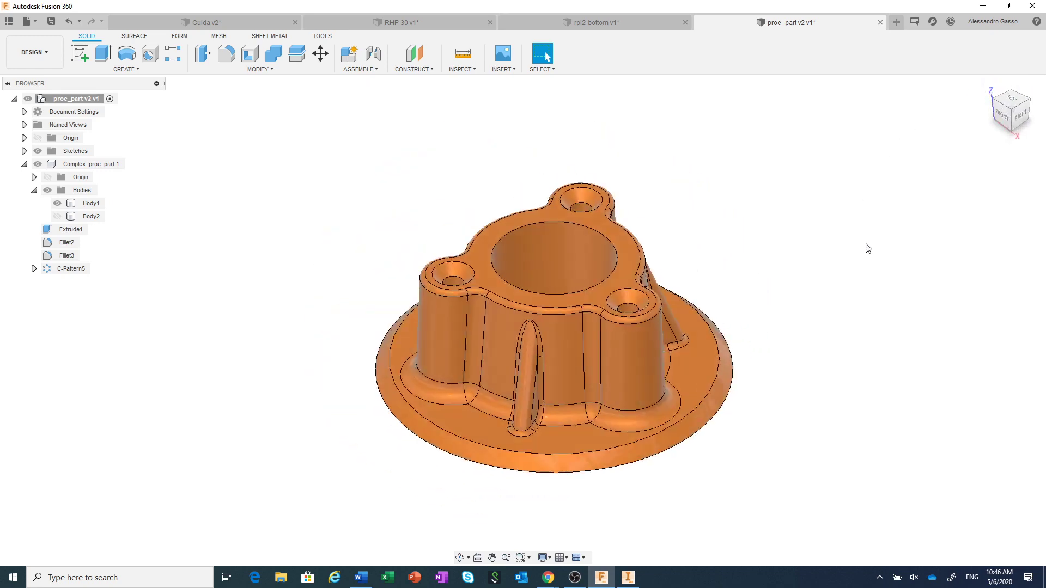
{"action": "left_click", "coordinate": [57, 216]}
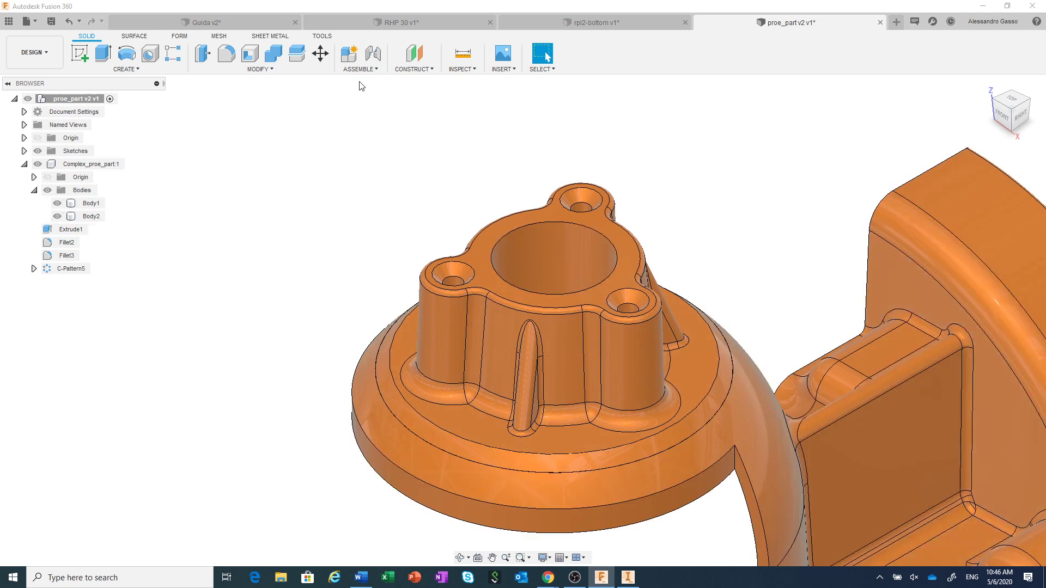
Step: Combine Body2 into target Body1 with a Join operation
{"action": "left_click", "coordinate": [274, 55]}
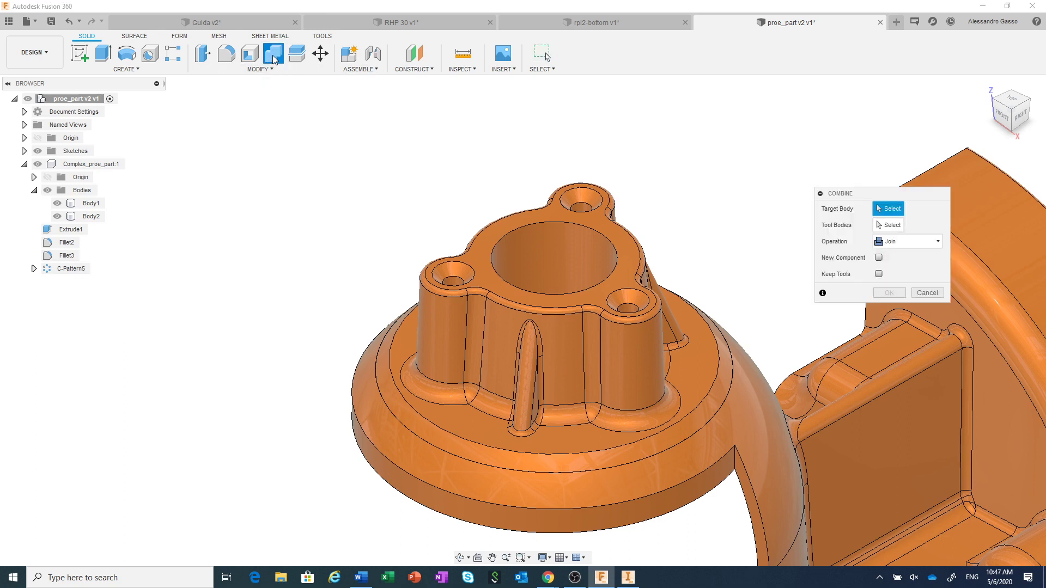
{"action": "left_click", "coordinate": [627, 240]}
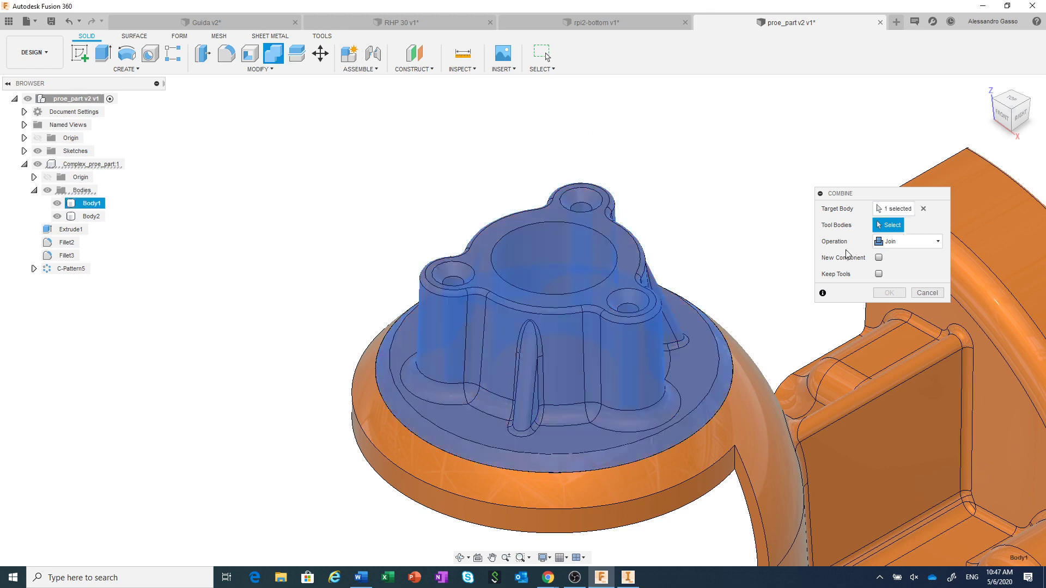
{"action": "left_click", "coordinate": [757, 377]}
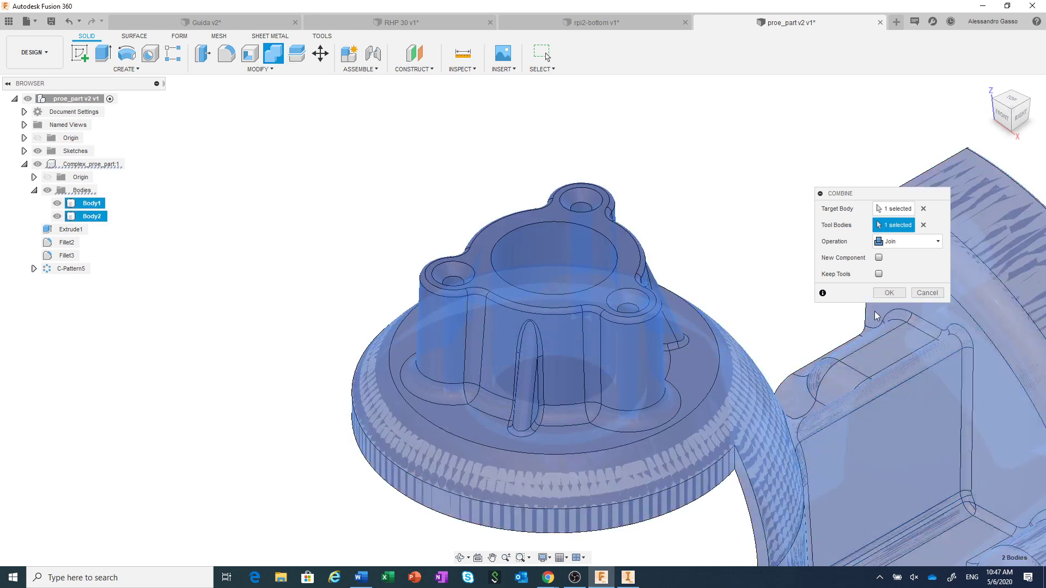
{"action": "left_click", "coordinate": [889, 292]}
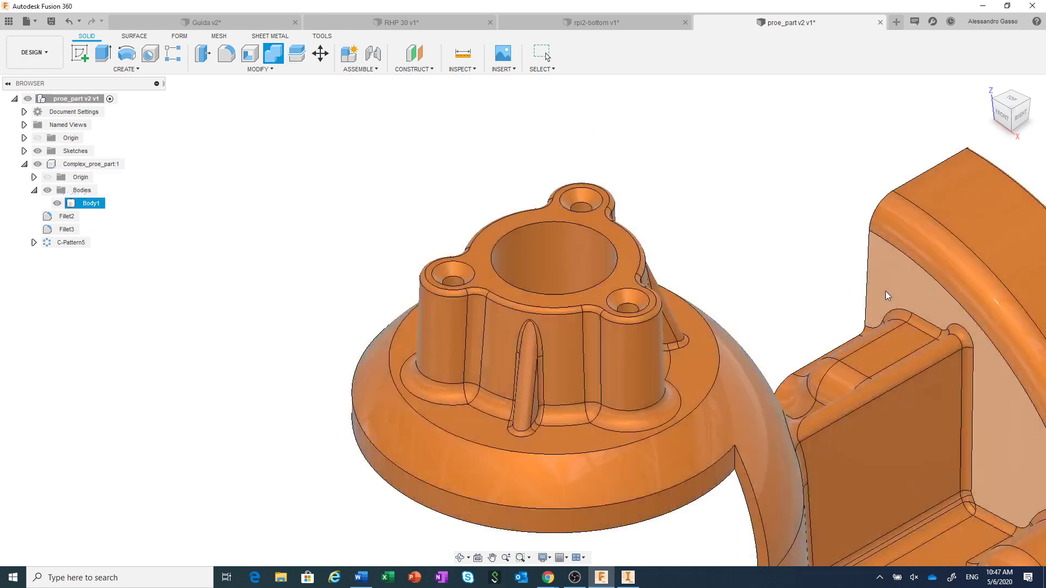
{"action": "left_click", "coordinate": [85, 204]}
{"action": "scroll", "coordinate": [622, 410], "scroll_direction": "up", "scroll_amount": 2}
{"action": "scroll", "coordinate": [622, 411], "scroll_direction": "up", "scroll_amount": 3}
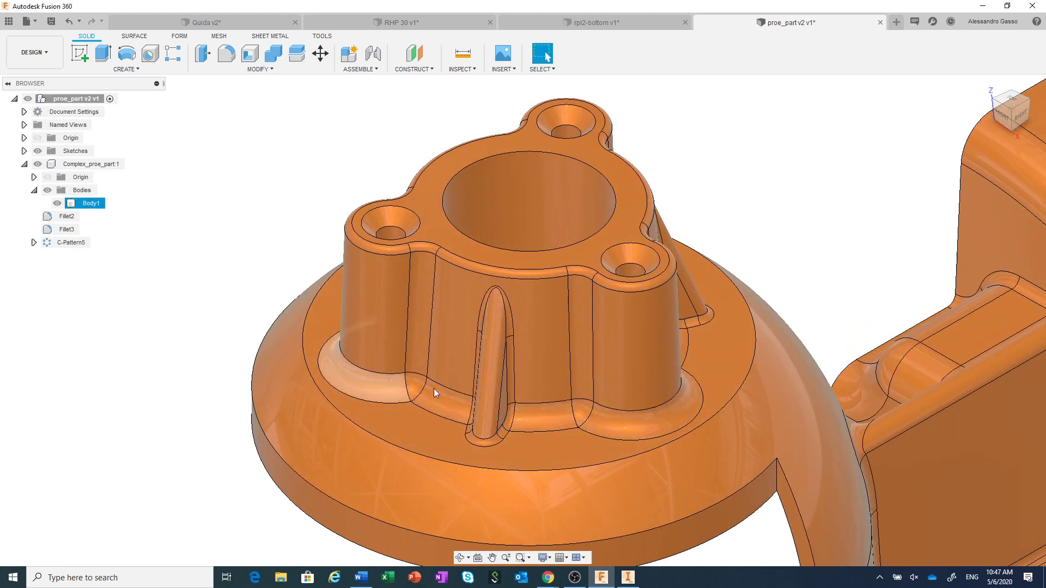
{"action": "left_click", "coordinate": [661, 159]}
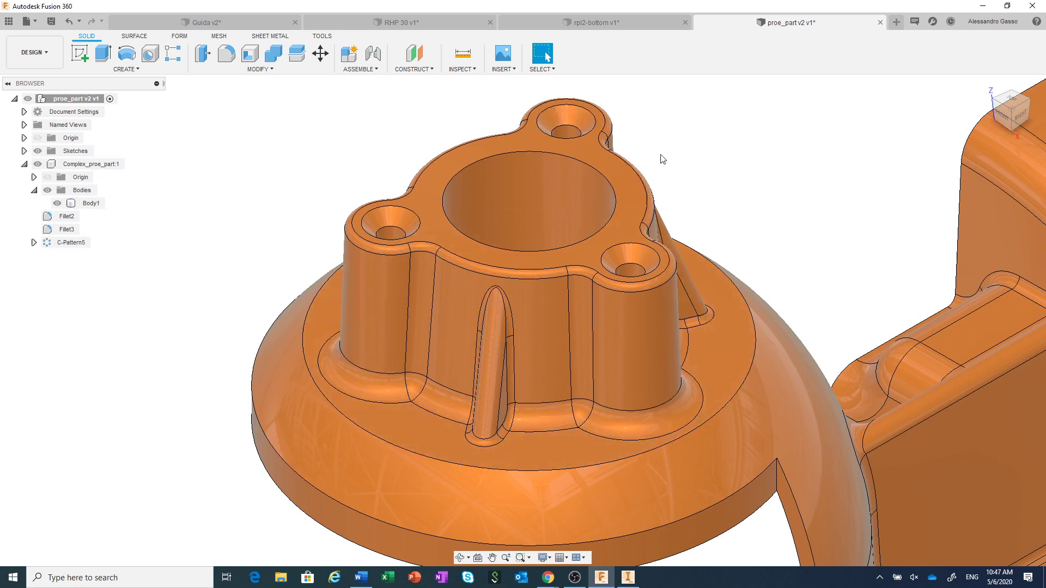
{"action": "scroll", "coordinate": [691, 190], "scroll_direction": "down", "scroll_amount": 1}
{"action": "scroll", "coordinate": [690, 189], "scroll_direction": "down", "scroll_amount": 1}
{"action": "scroll", "coordinate": [691, 190], "scroll_direction": "down", "scroll_amount": 2}
{"action": "scroll", "coordinate": [690, 190], "scroll_direction": "down", "scroll_amount": 1}
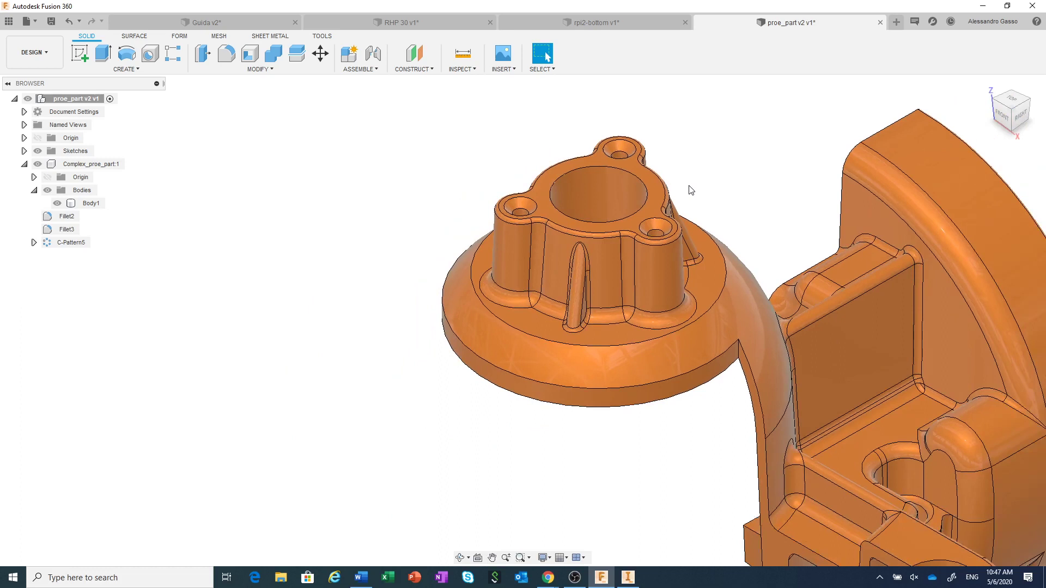
{"action": "left_click", "coordinate": [32, 54]}
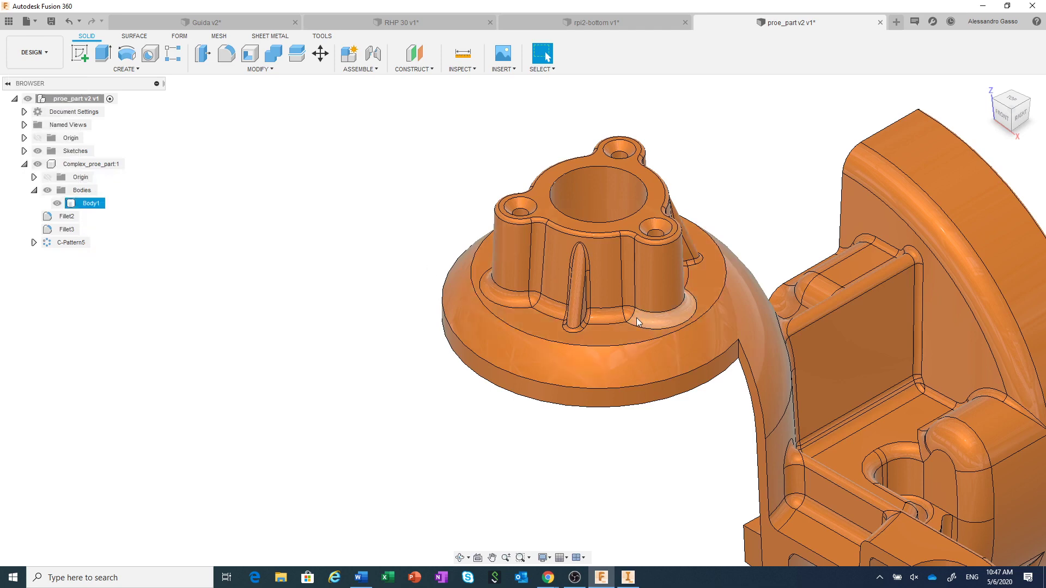
{"action": "scroll", "coordinate": [635, 318], "scroll_direction": "up", "scroll_amount": 2}
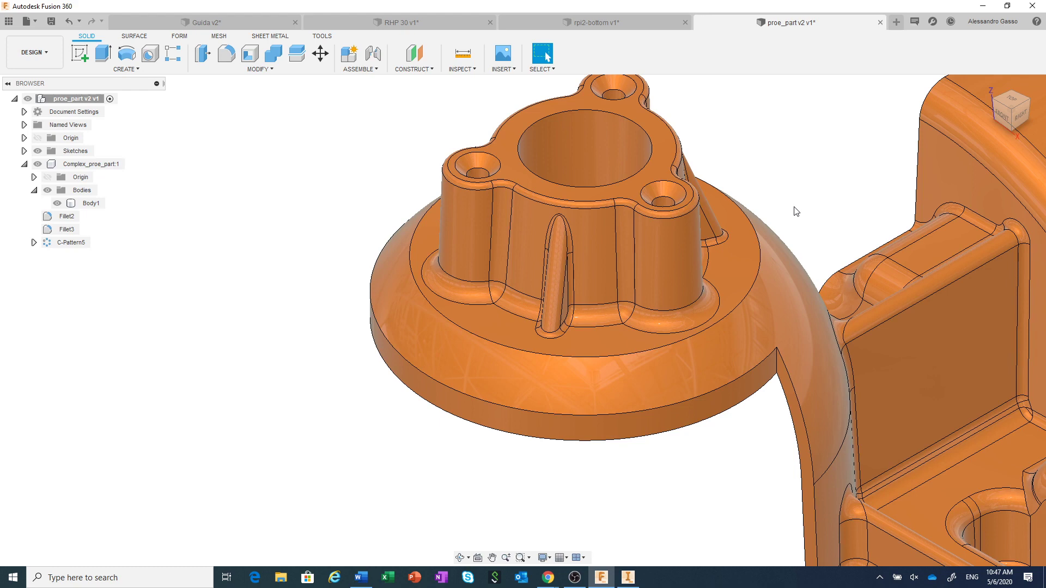
{"action": "scroll", "coordinate": [795, 211], "scroll_direction": "down", "scroll_amount": 1}
{"action": "scroll", "coordinate": [795, 212], "scroll_direction": "down", "scroll_amount": 1}
{"action": "middle_click_drag", "start_coordinate": [795, 211], "coordinate": [702, 204]}
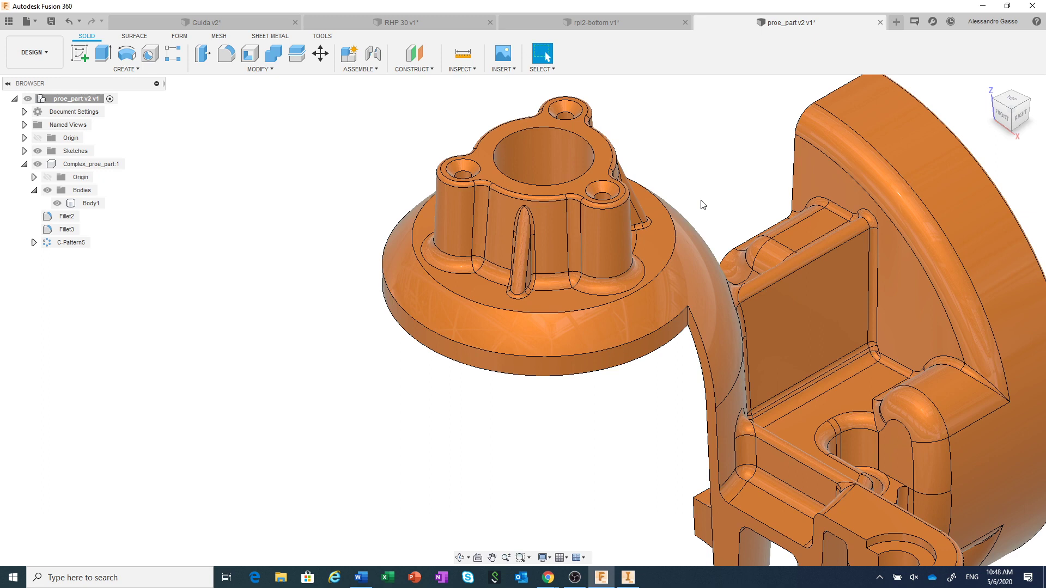
{"action": "left_click", "coordinate": [388, 21]}
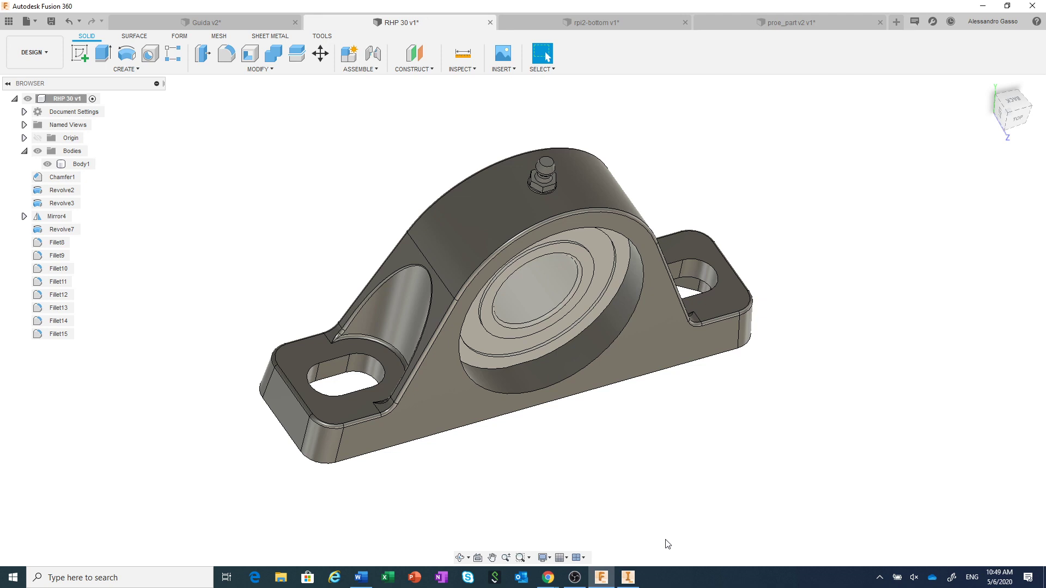
Step: Bring Autodesk Inventor with the CAM.ipt part to the front
{"action": "left_click", "coordinate": [629, 578]}
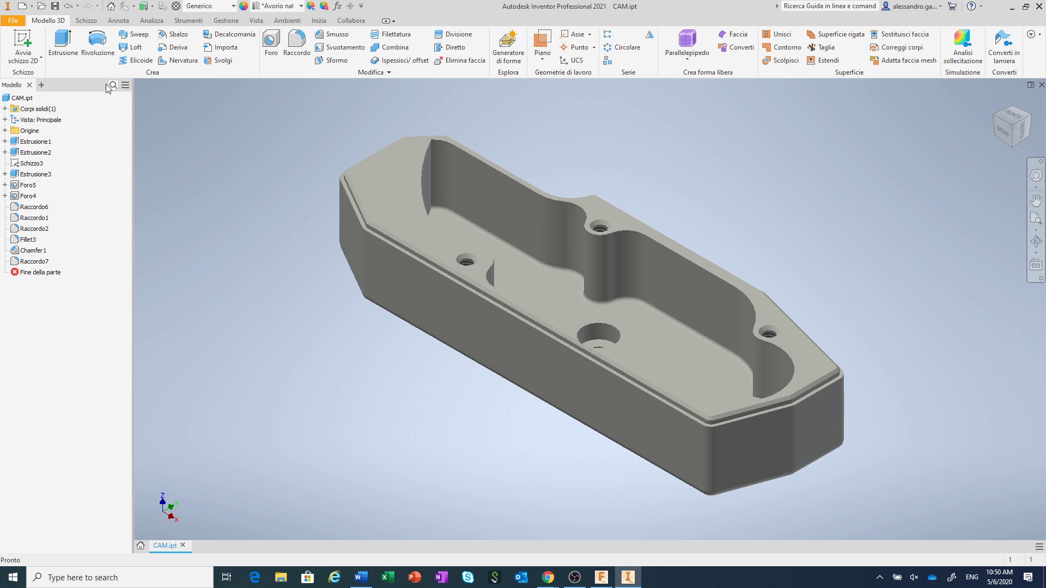
Step: Start a Salva copia con nome of CAM.ipt, browse the Salva in locations, then return to Fusion 360
{"action": "left_click", "coordinate": [8, 23]}
{"action": "mouse_move", "coordinate": [40, 138]}
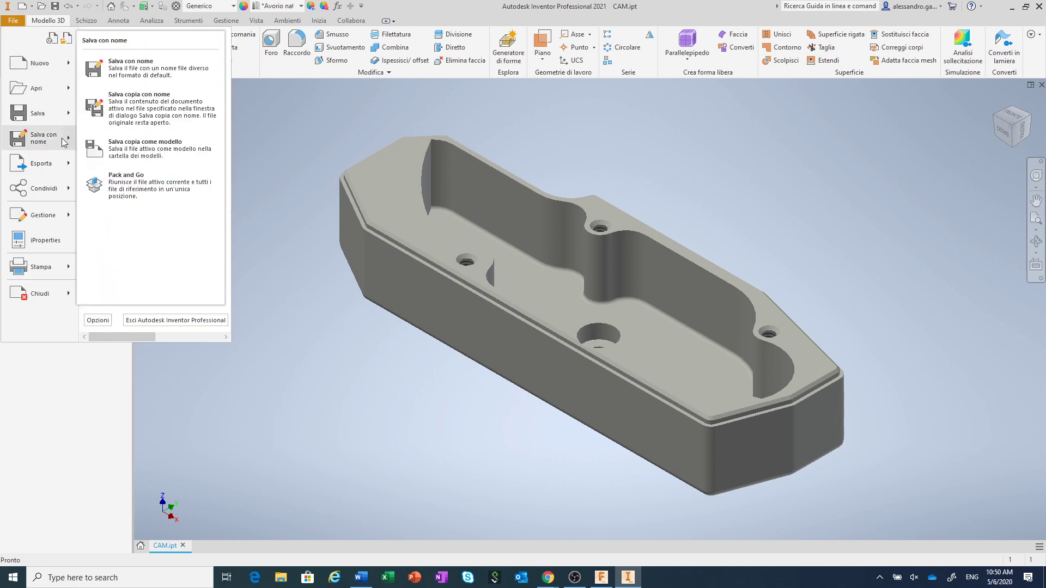
{"action": "left_click", "coordinate": [152, 109]}
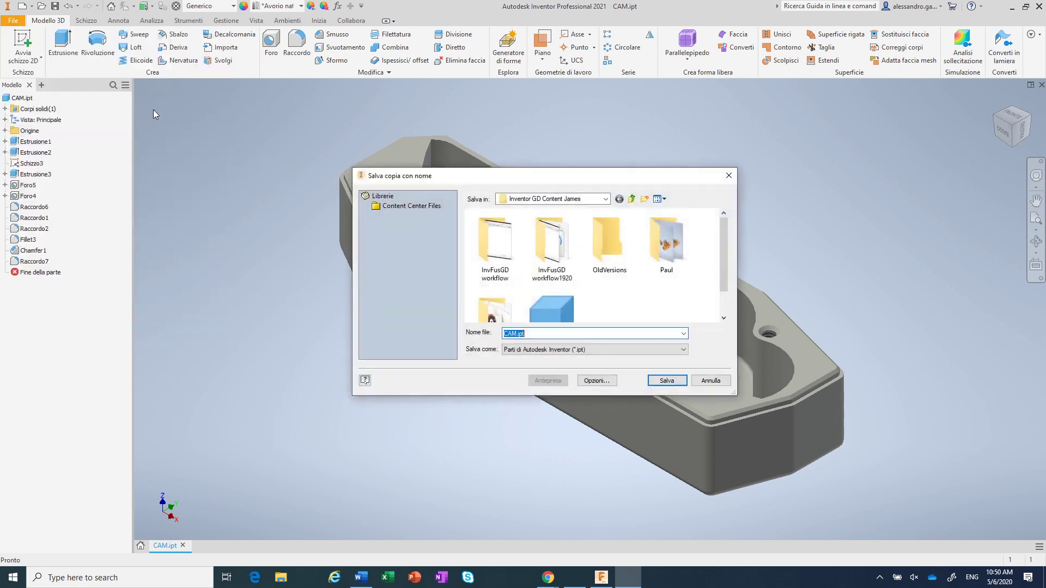
{"action": "left_click", "coordinate": [609, 199]}
{"action": "left_click", "coordinate": [609, 200]}
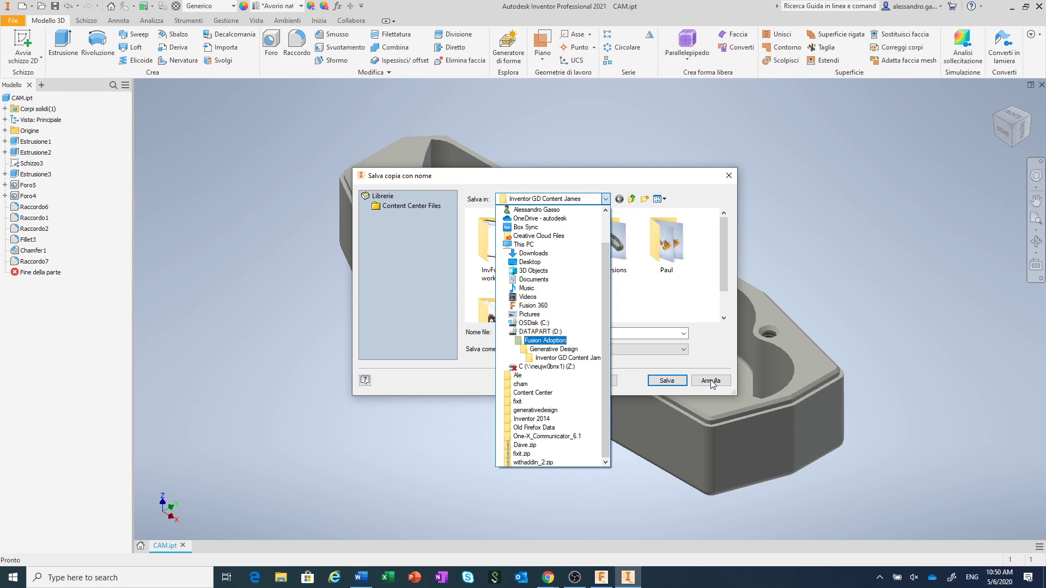
{"action": "left_click", "coordinate": [711, 380]}
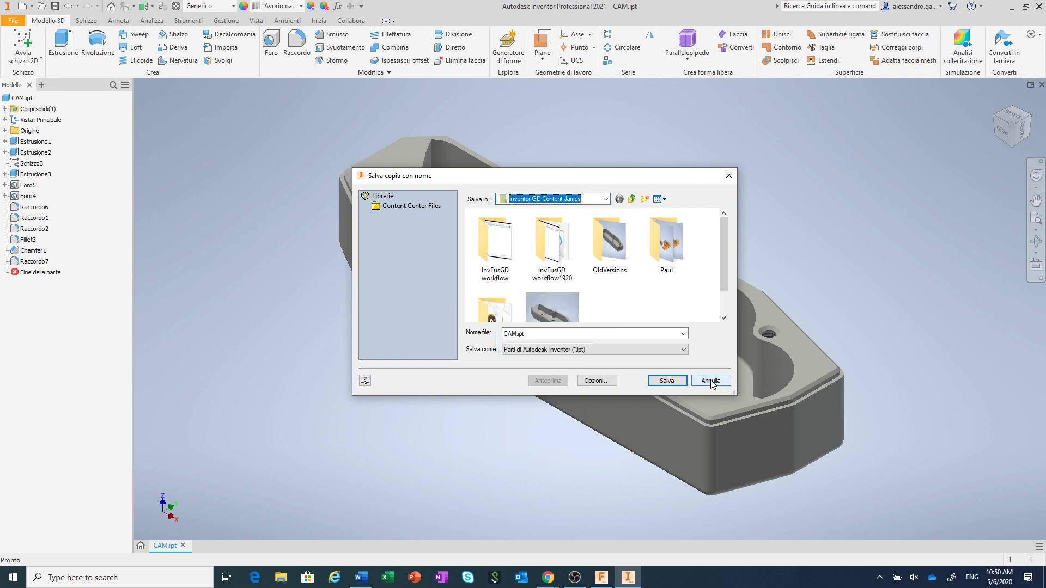
{"action": "left_click", "coordinate": [601, 579]}
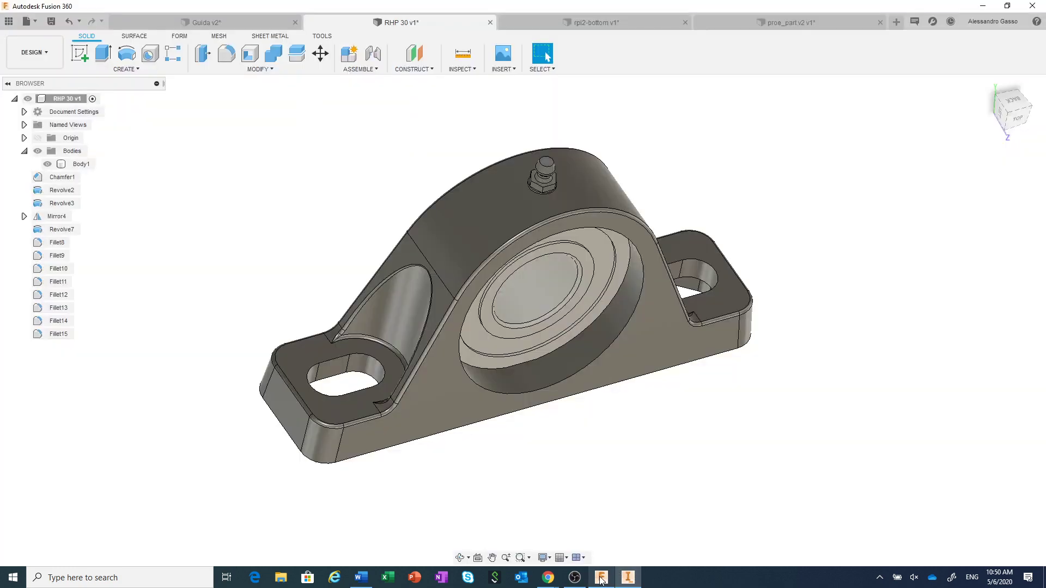
Step: Open the Direct Modeling project on the web in Fusion Team from the Data Panel
{"action": "left_click", "coordinate": [7, 21]}
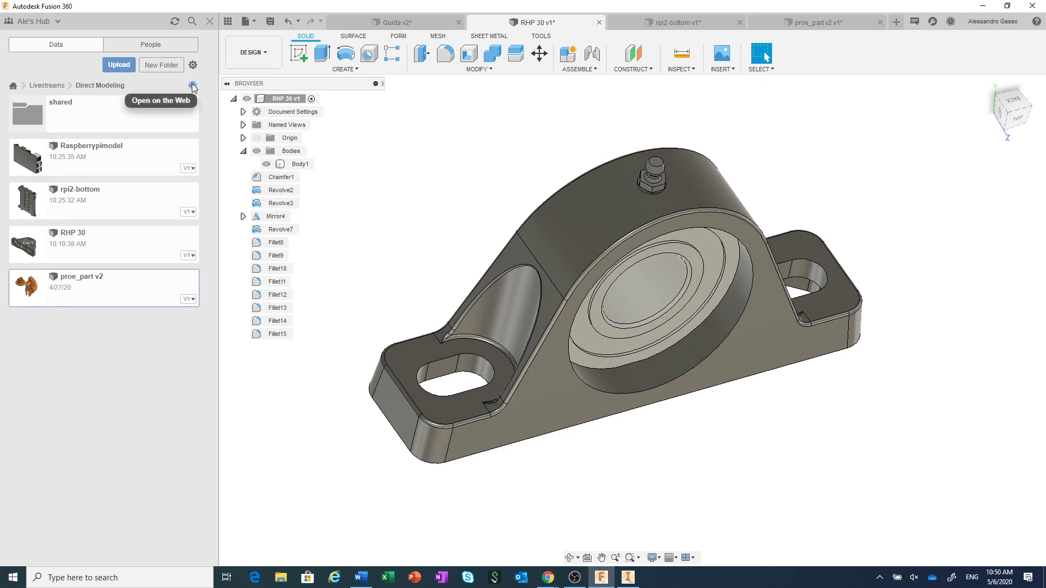
{"action": "left_click", "coordinate": [192, 85]}
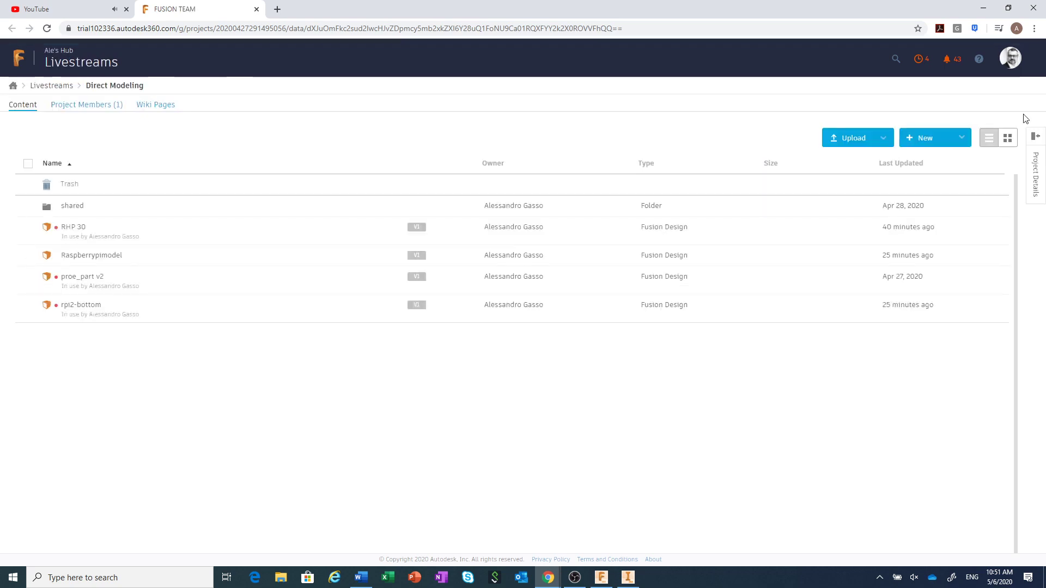
Step: Open the Fusion Team account menu to see the signed-in hubs
{"action": "left_click", "coordinate": [1011, 65]}
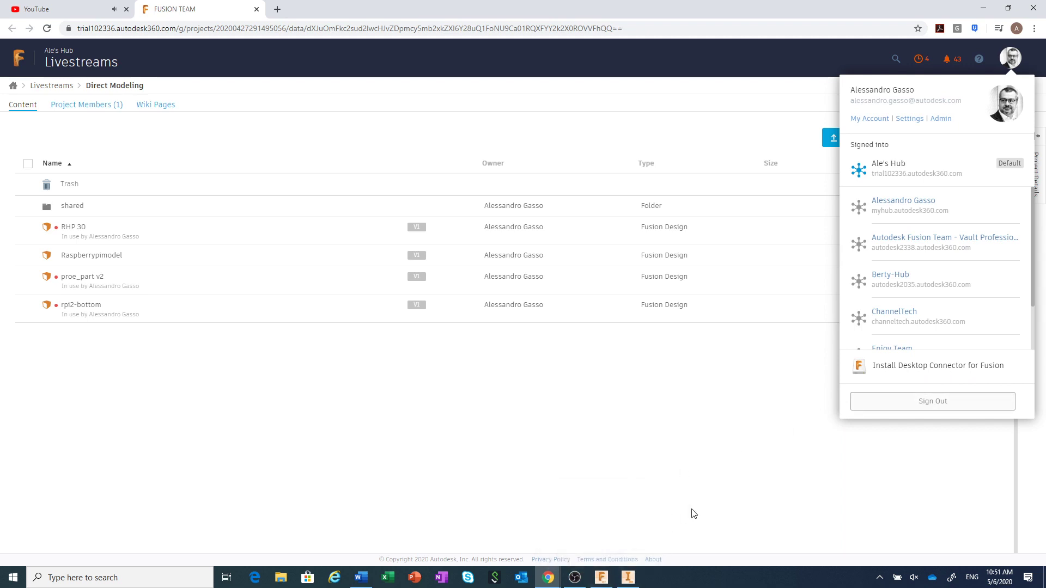
Step: Check the Fusion 360 drive location in File Explorer, then close Explorer
{"action": "left_click", "coordinate": [281, 578]}
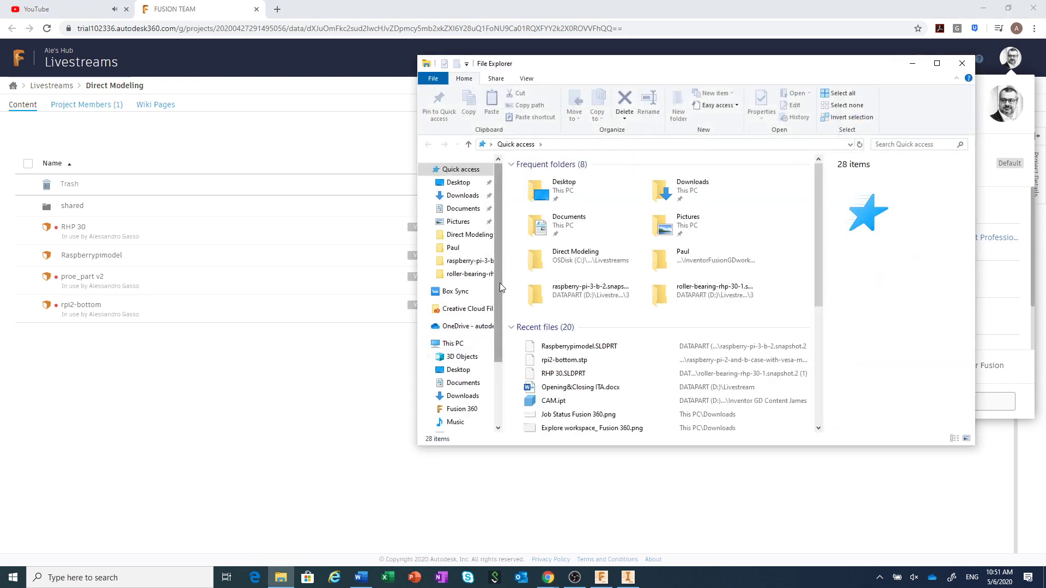
{"action": "scroll", "coordinate": [465, 340], "scroll_direction": "down", "scroll_amount": 2}
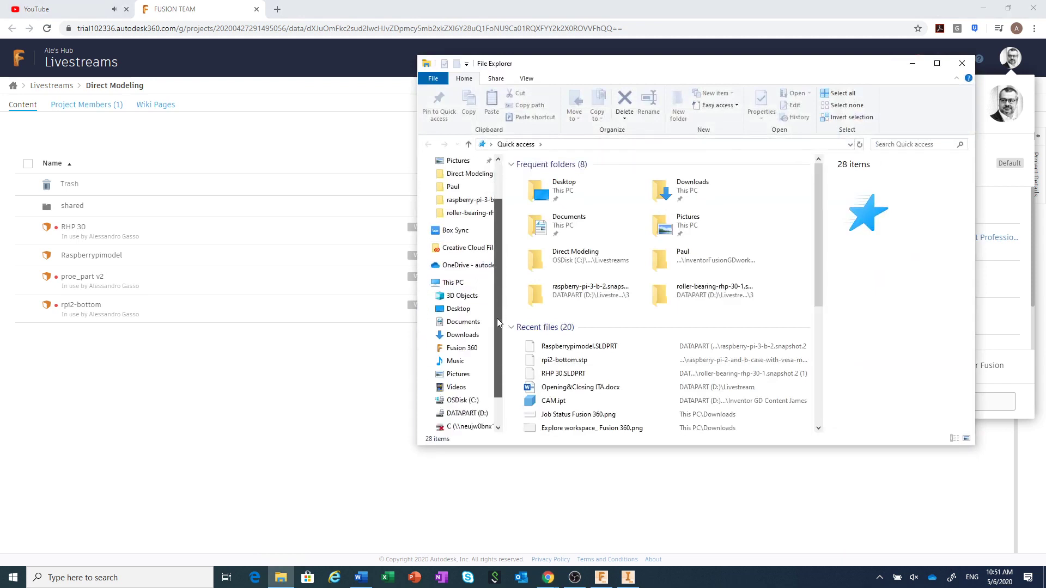
{"action": "left_click", "coordinate": [464, 349]}
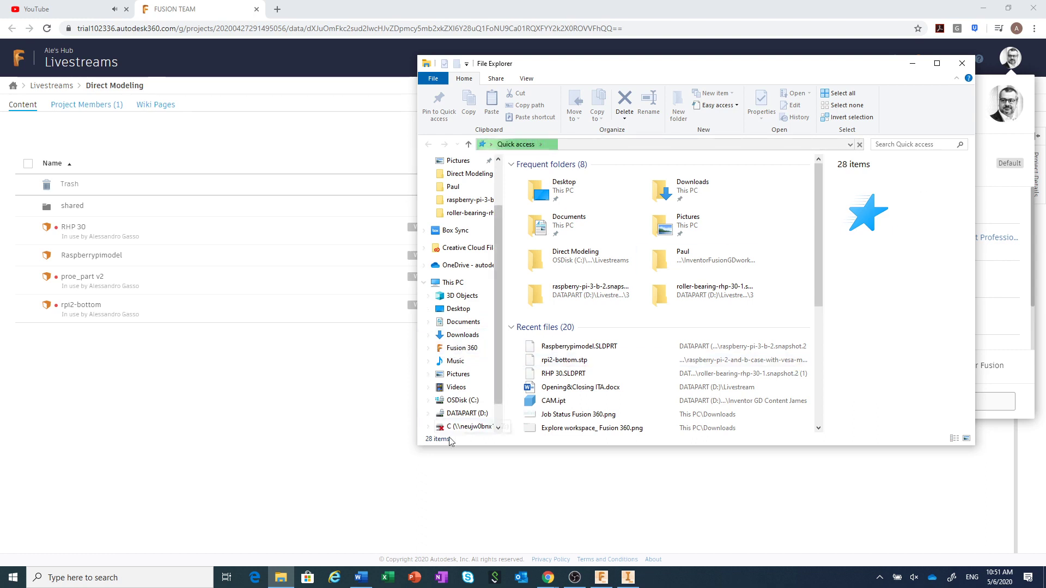
{"action": "left_click", "coordinate": [971, 66]}
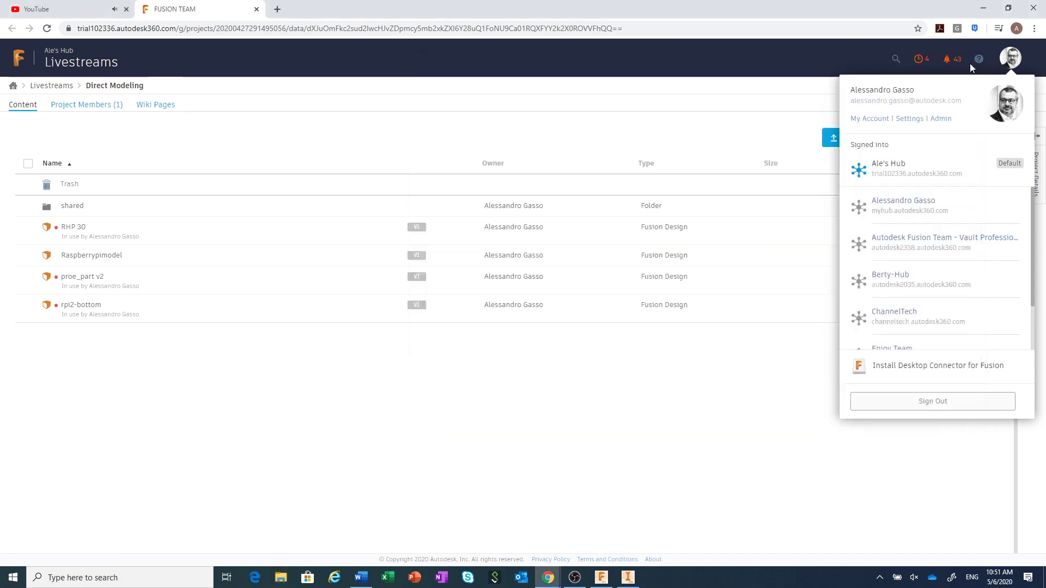
Step: Point the save-copy location to Fusion 360 > Ale's Hub
{"action": "left_click", "coordinate": [629, 578]}
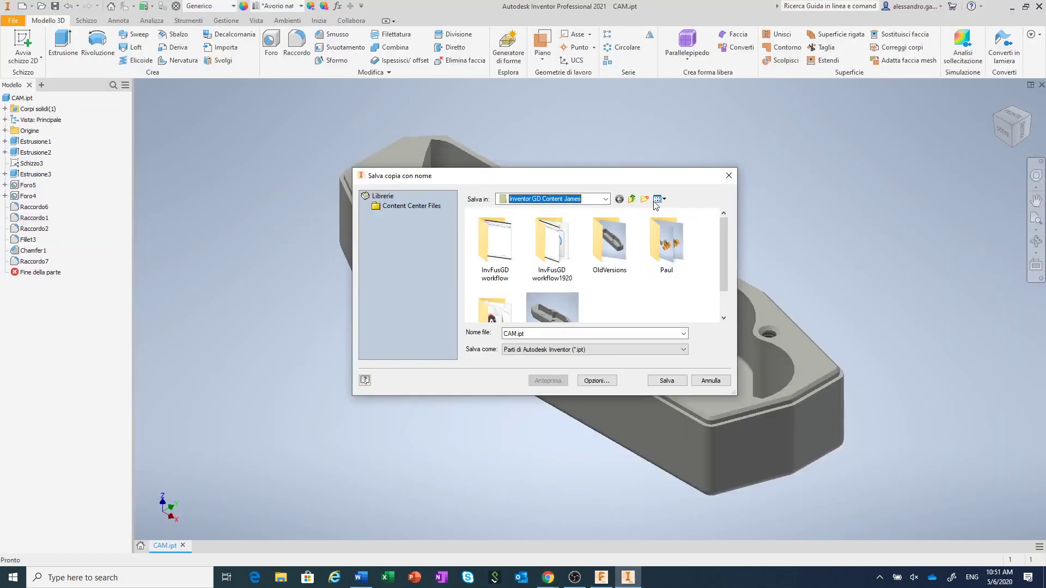
{"action": "left_click", "coordinate": [606, 199]}
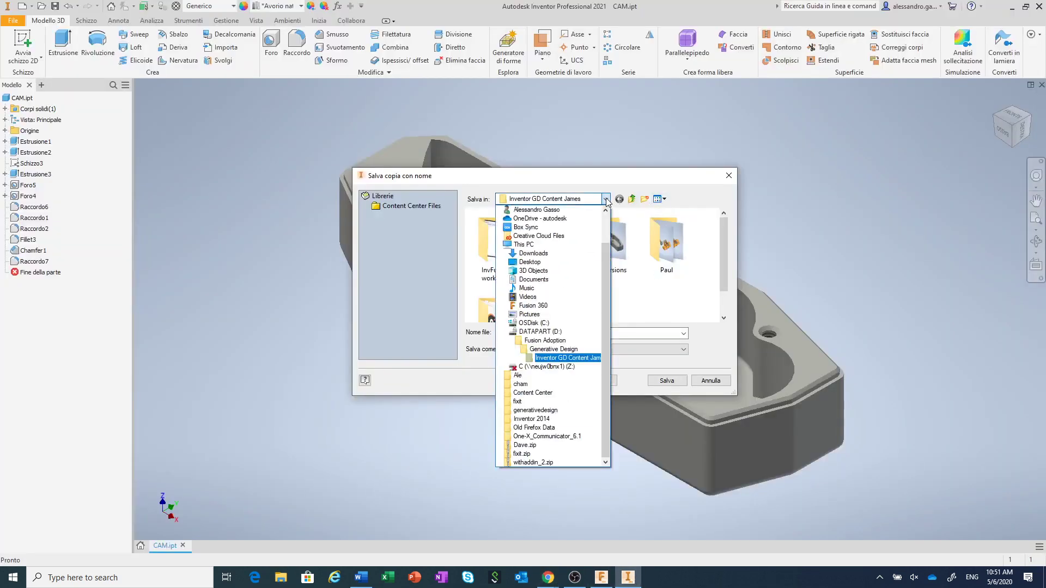
{"action": "left_click", "coordinate": [557, 304]}
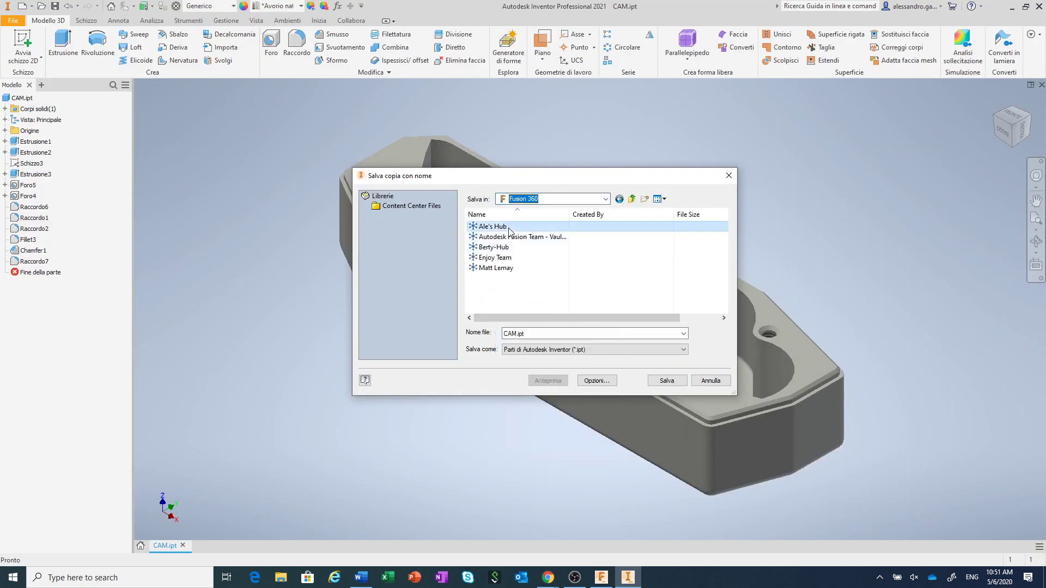
{"action": "double_click", "coordinate": [509, 228]}
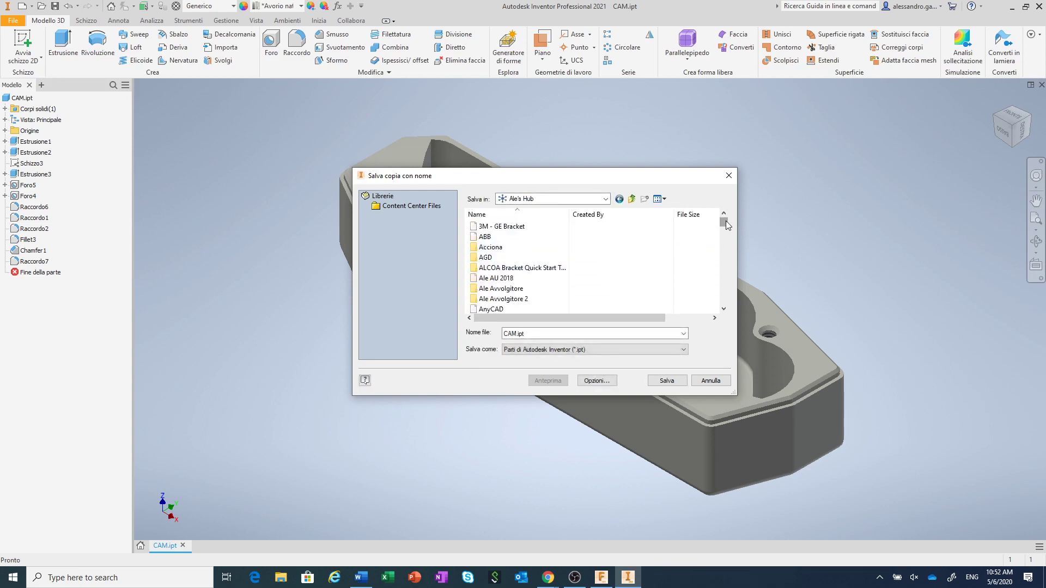
{"action": "left_click_drag", "start_coordinate": [724, 228], "coordinate": [725, 254]}
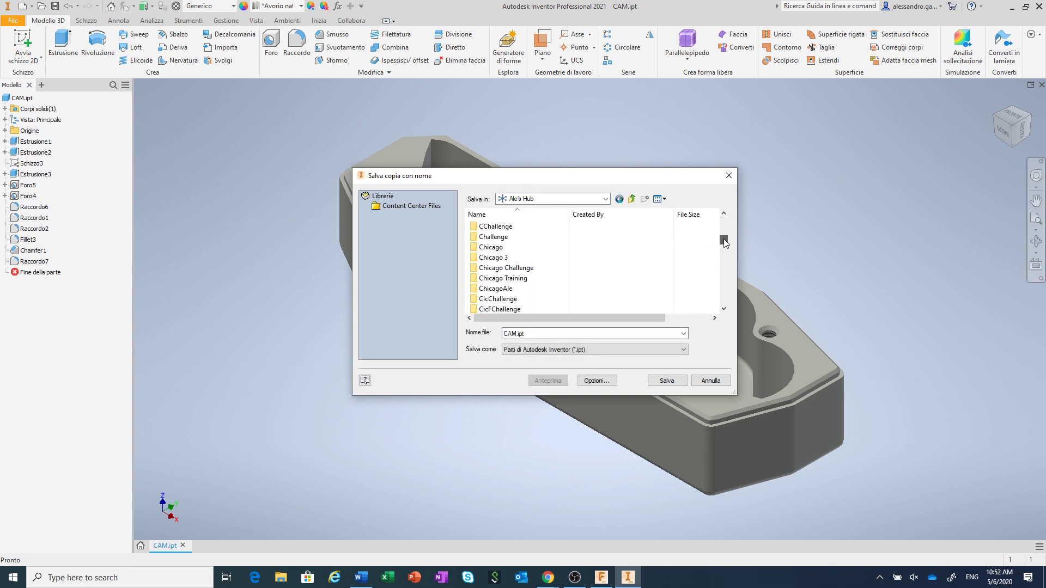
{"action": "left_click_drag", "start_coordinate": [725, 254], "coordinate": [723, 286]}
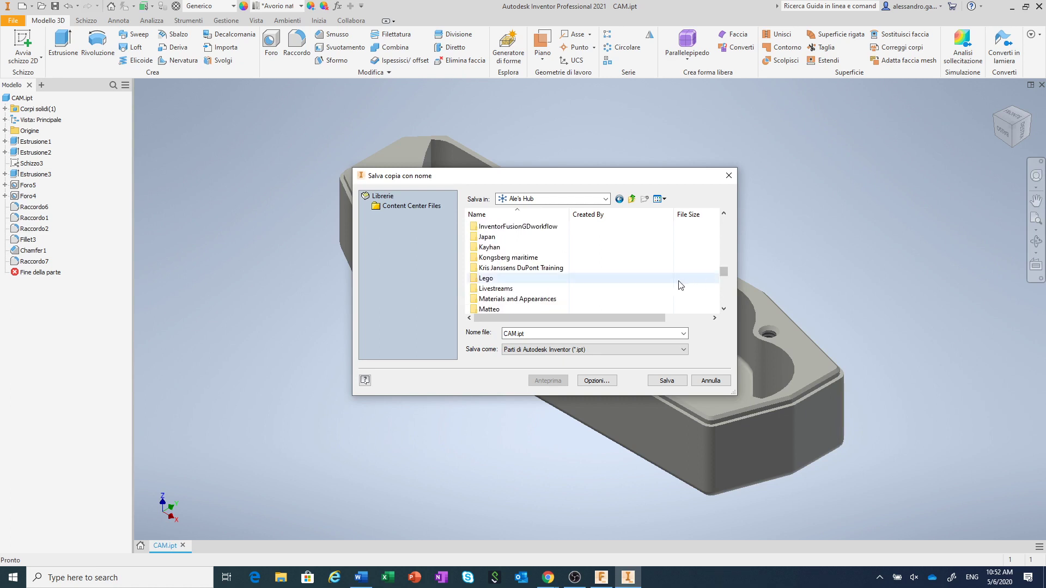
{"action": "scroll", "coordinate": [653, 287], "scroll_direction": "down", "scroll_amount": 1}
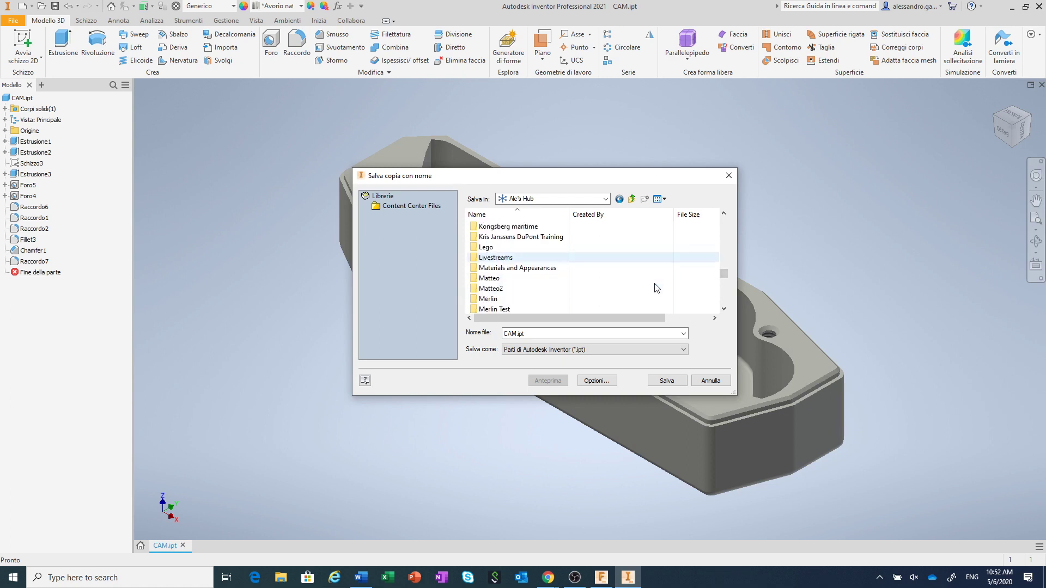
Step: Open Livestreams > Direct Modeling and rename the copy to AnyCAD
{"action": "double_click", "coordinate": [531, 258]}
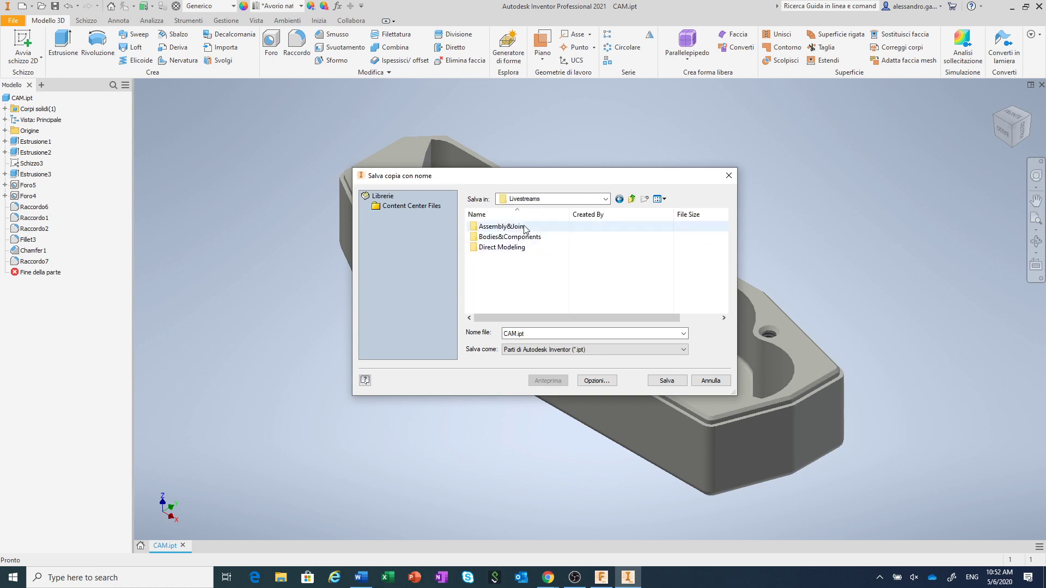
{"action": "left_click", "coordinate": [517, 252]}
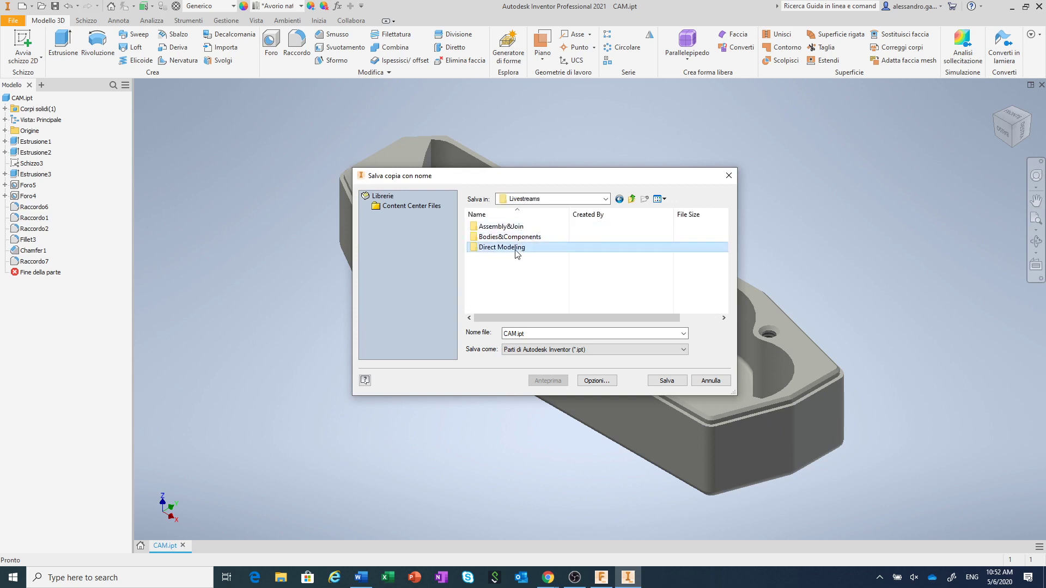
{"action": "double_click", "coordinate": [516, 252]}
{"action": "left_click", "coordinate": [515, 333]}
{"action": "double_click", "coordinate": [515, 334]}
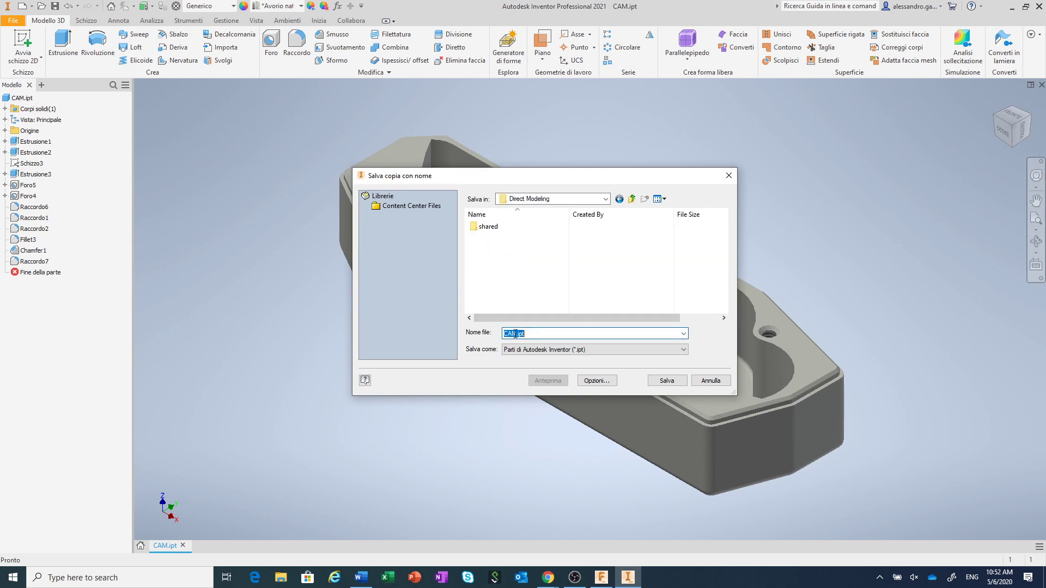
{"action": "double_click", "coordinate": [515, 334]}
{"action": "type", "text": "AnyCA"}
{"action": "type", "text": "D"}
Step: Save the copy as AnyCAD.ipt and switch back to Fusion 360
{"action": "left_click", "coordinate": [667, 380]}
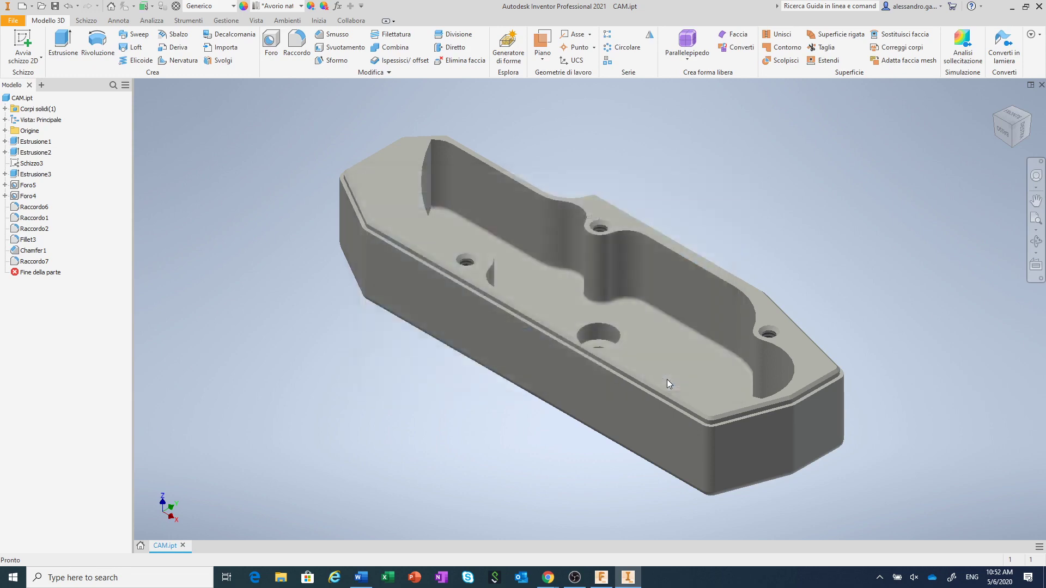
{"action": "left_click", "coordinate": [602, 577]}
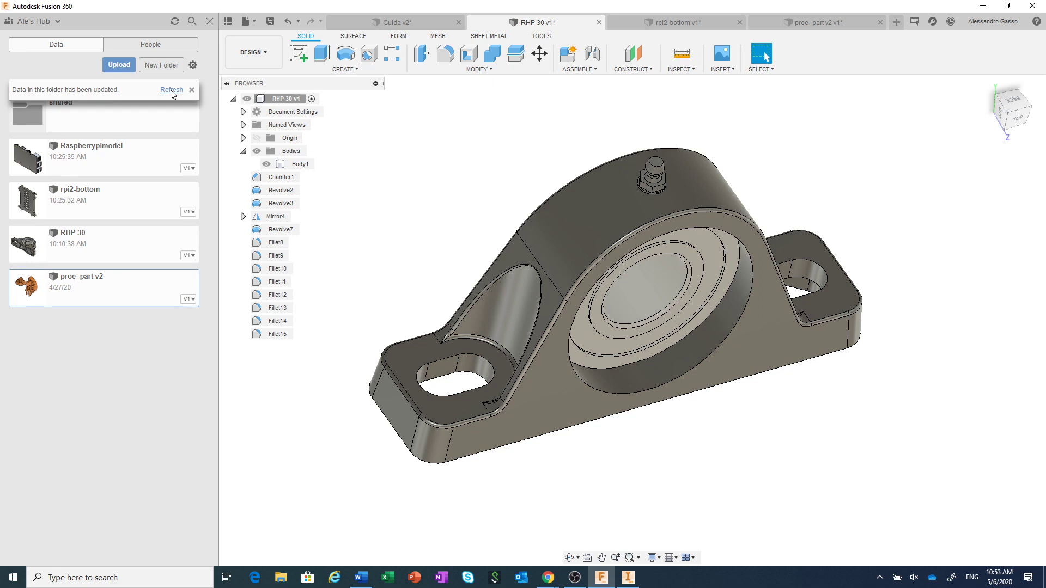
Step: Refresh the Direct Modeling folder and bring up the context menu for AnyCAD.ipt
{"action": "left_click", "coordinate": [171, 90]}
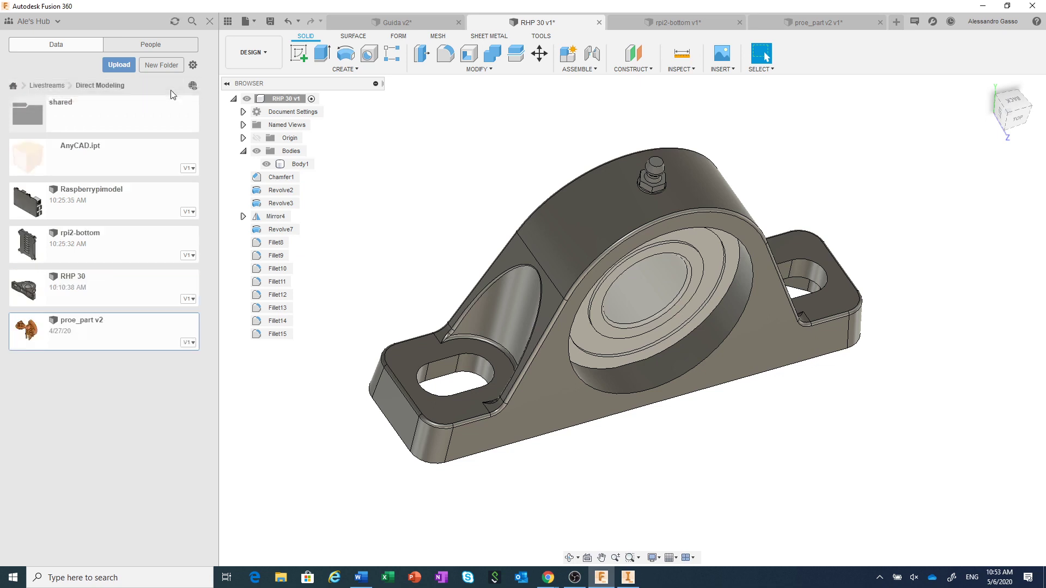
{"action": "left_click", "coordinate": [137, 163]}
{"action": "right_click", "coordinate": [137, 164]}
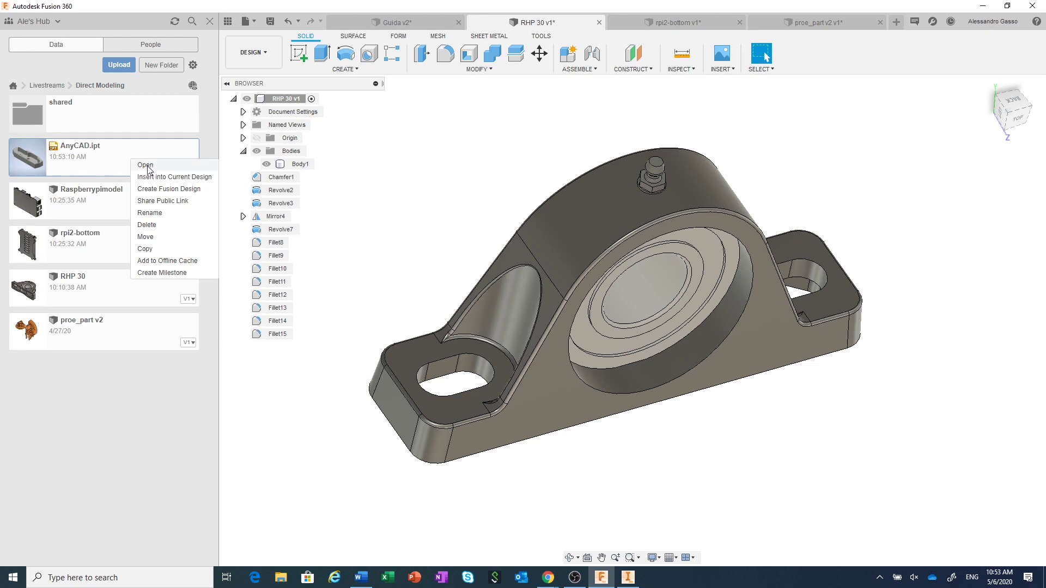
Step: Open AnyCAD.ipt as a new Fusion design and orbit it to a front-facing view
{"action": "left_click", "coordinate": [146, 165]}
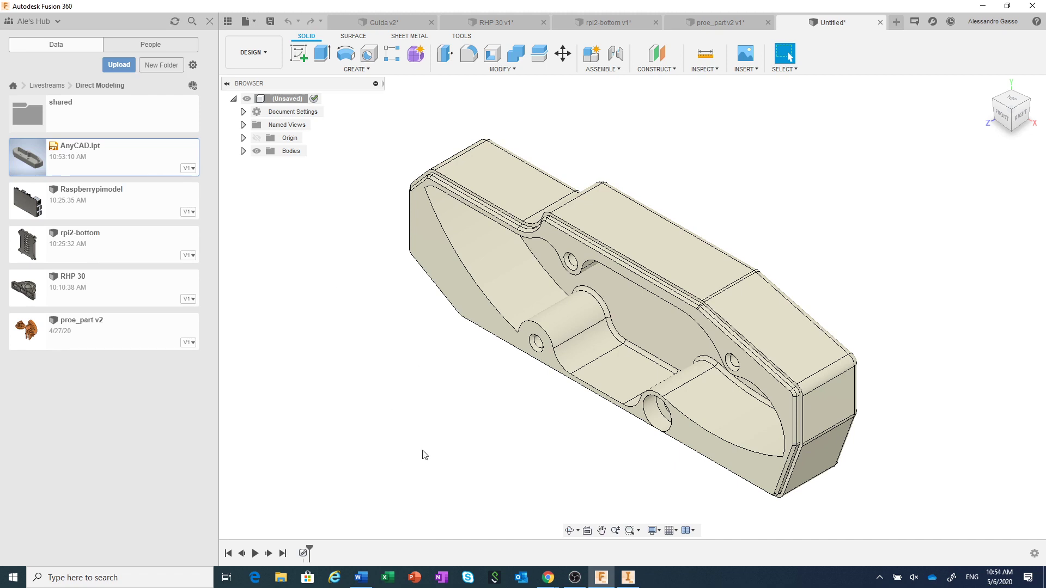
{"action": "left_click", "coordinate": [569, 530]}
{"action": "mouse_move", "coordinate": [598, 430]}
{"action": "left_mouse_down"}
{"action": "mouse_move", "coordinate": [617, 373]}
{"action": "mouse_move", "coordinate": [583, 379]}
{"action": "left_mouse_up"}
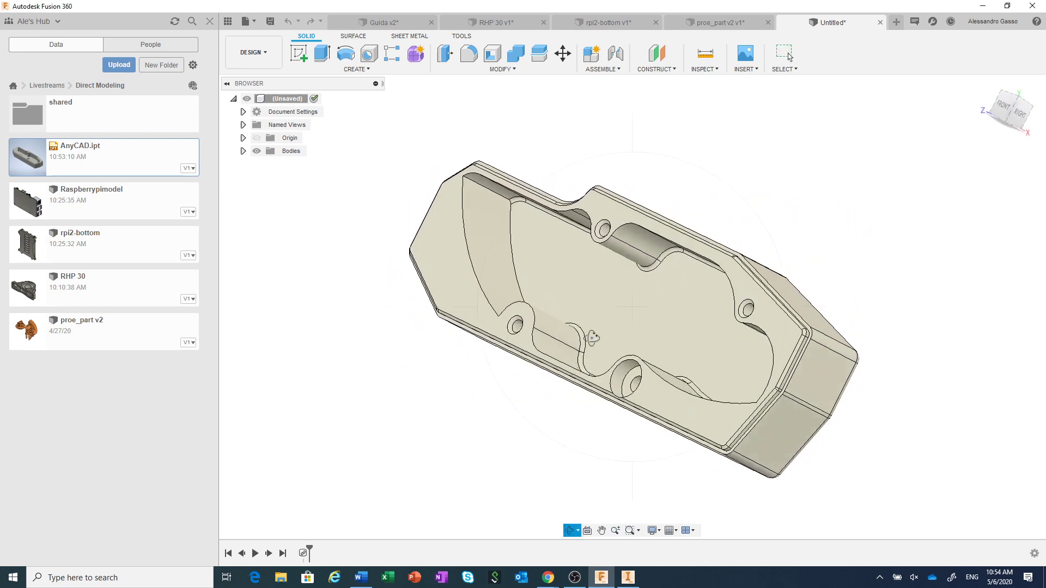
{"action": "right_click", "coordinate": [597, 339]}
{"action": "left_click", "coordinate": [636, 335]}
Step: In Inventor, edit the Raccordo6 fillet to a 0.924449 in radius
{"action": "left_click", "coordinate": [628, 580]}
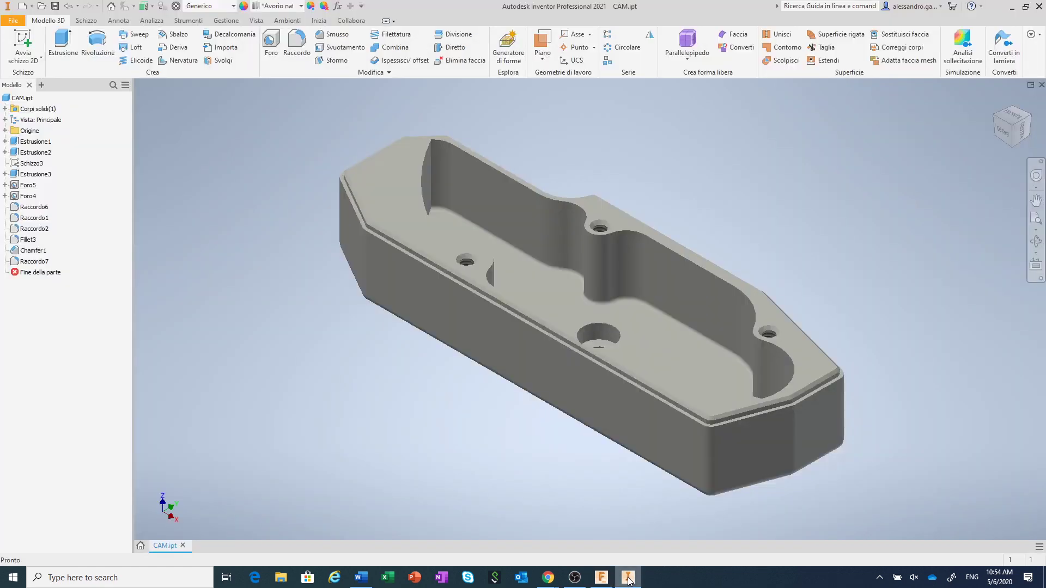
{"action": "left_click", "coordinate": [31, 209]}
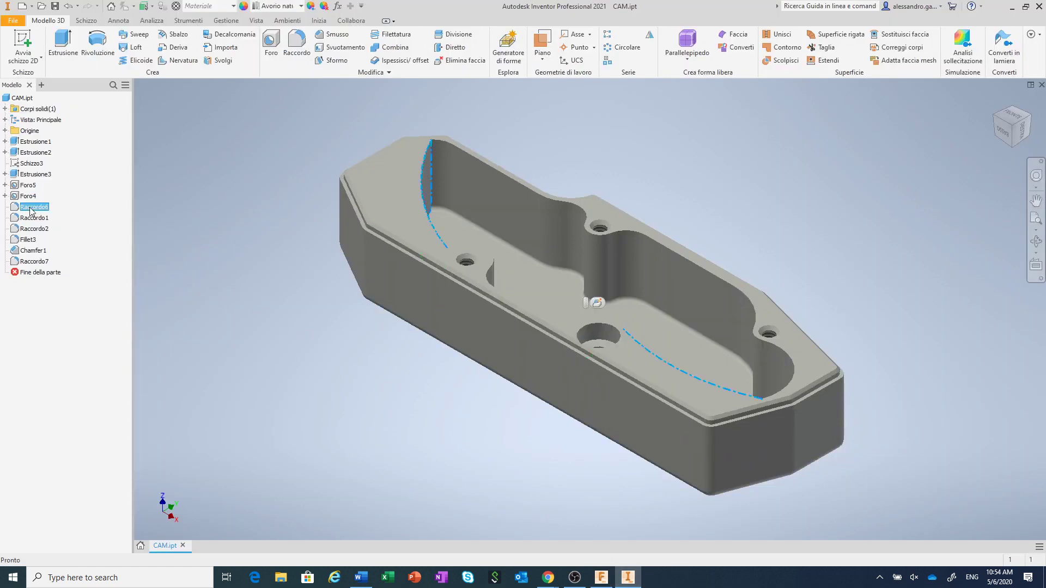
{"action": "right_click", "coordinate": [31, 210]}
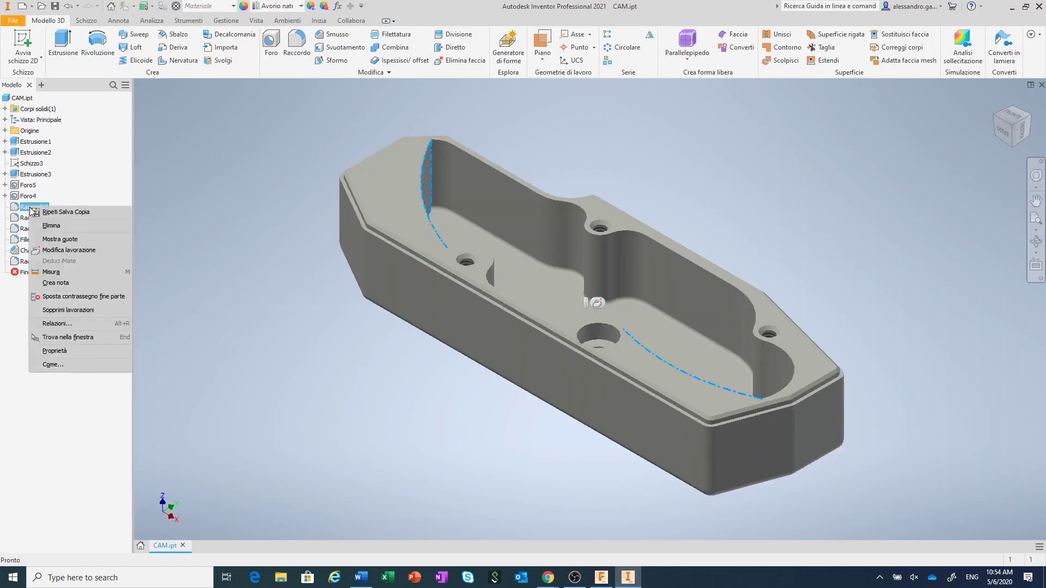
{"action": "left_click", "coordinate": [64, 249]}
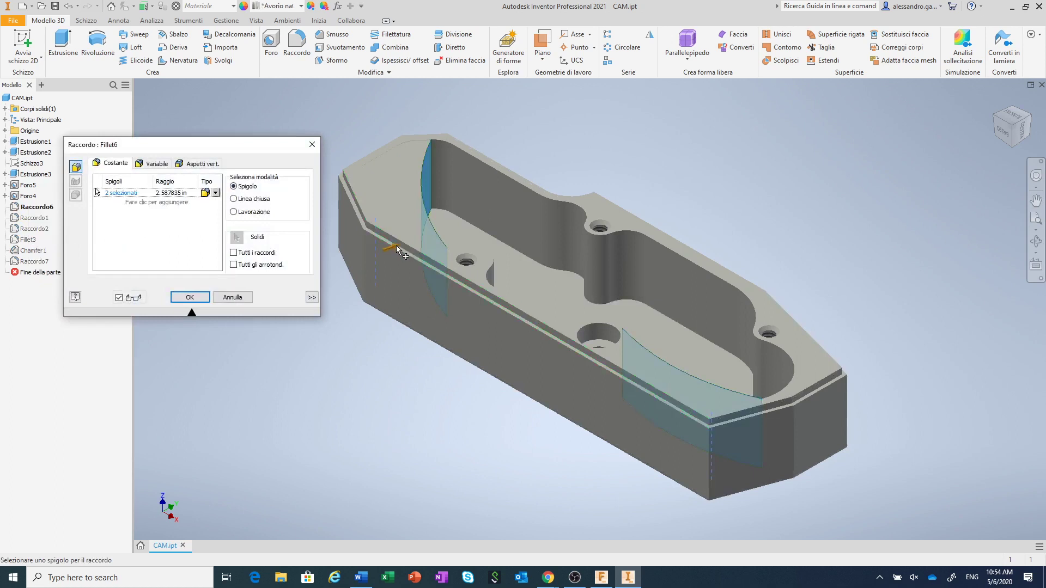
{"action": "left_click_drag", "start_coordinate": [392, 250], "coordinate": [391, 249]}
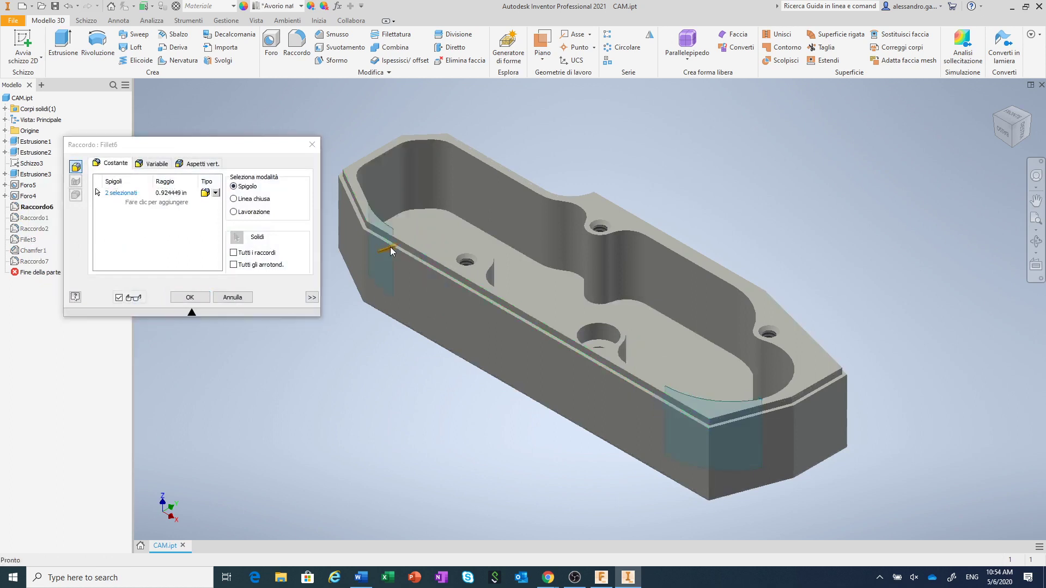
{"action": "left_click", "coordinate": [197, 298]}
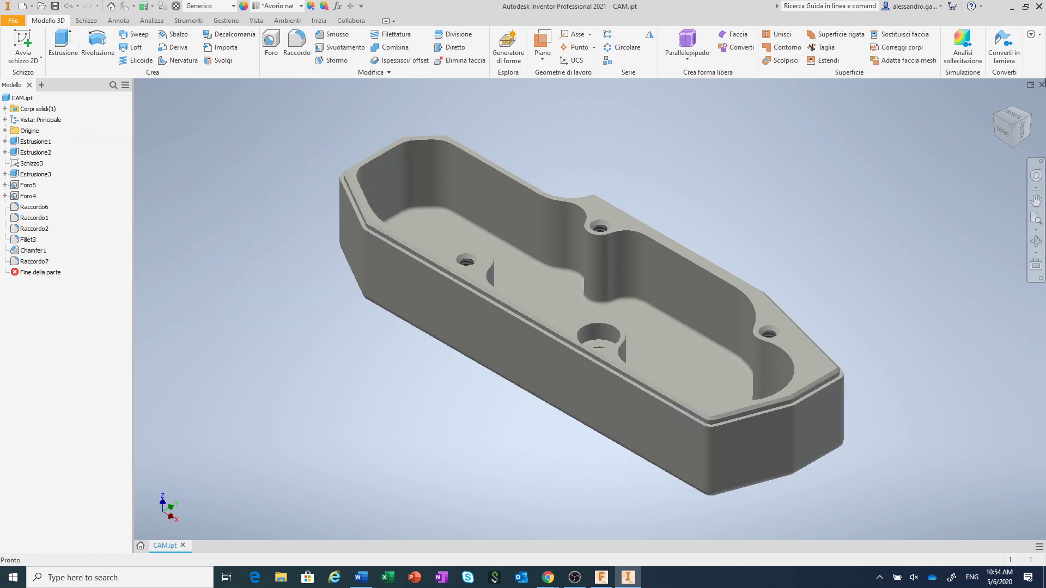
Step: Open AnyCAD.ipt from the Direct Modeling folder in Inventor alongside CAM.ipt
{"action": "left_click", "coordinate": [41, 7]}
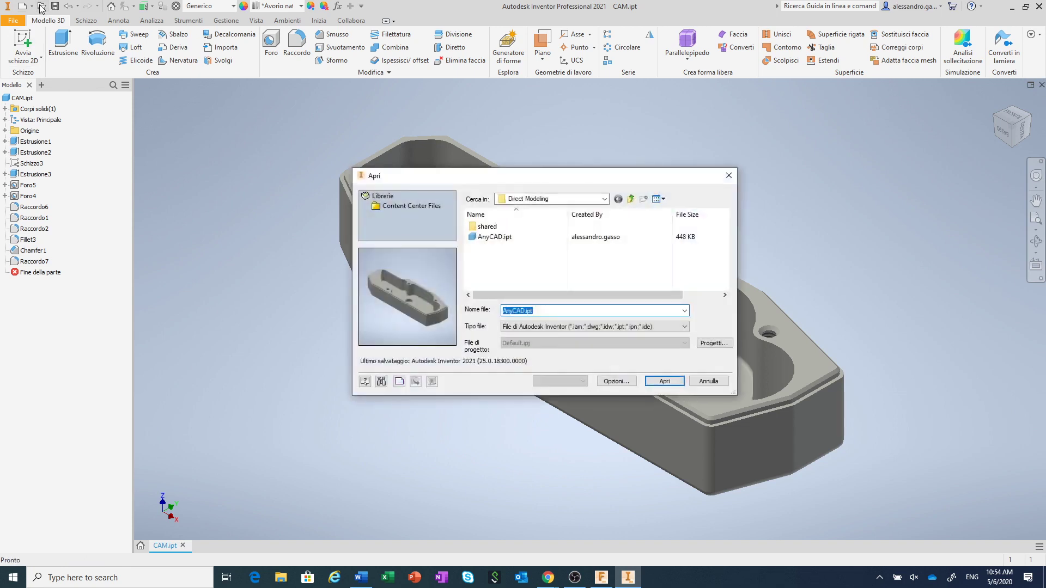
{"action": "left_click", "coordinate": [604, 199]}
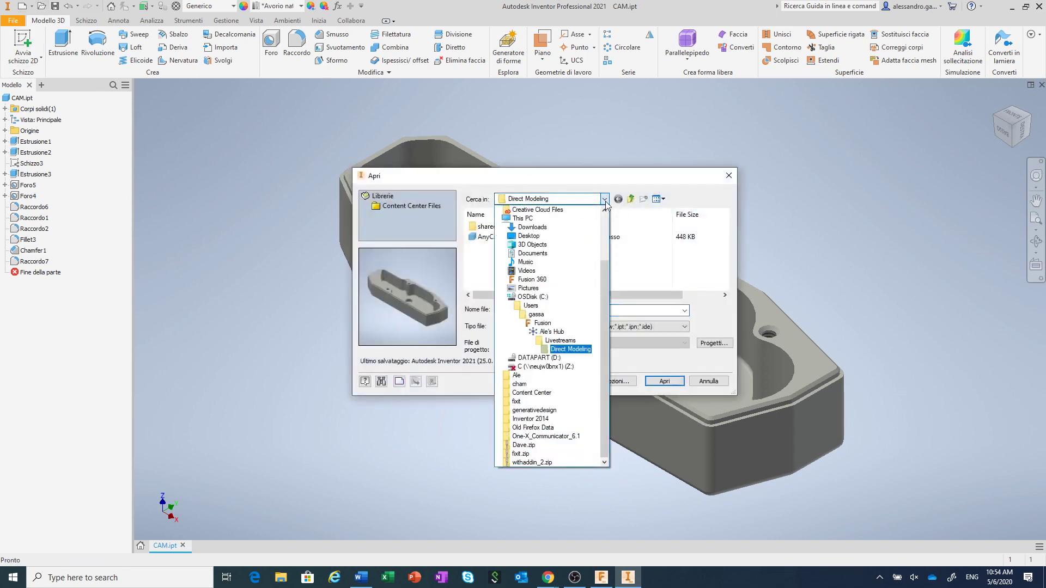
{"action": "left_click", "coordinate": [605, 199]}
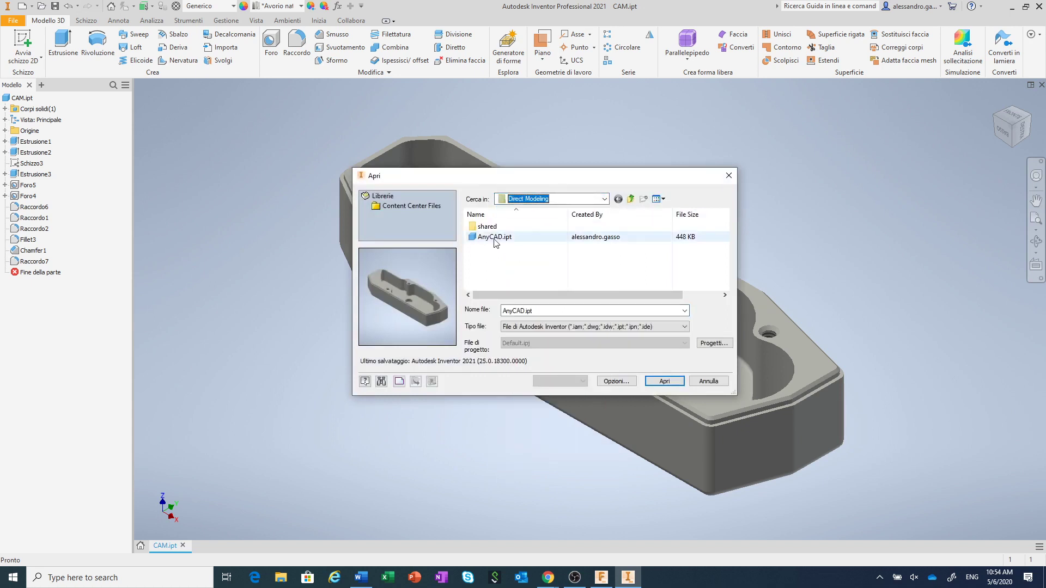
{"action": "left_click", "coordinate": [496, 240]}
{"action": "left_click", "coordinate": [666, 382]}
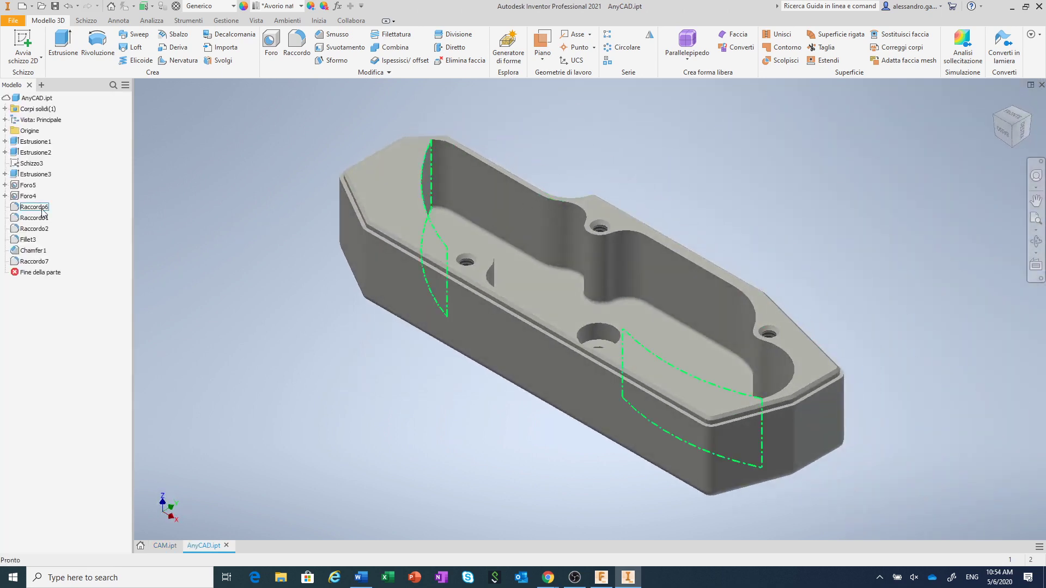
Step: Shrink the Raccordo6 fillet radius in AnyCAD.ipt, apply it, and save the part
{"action": "left_click", "coordinate": [43, 212]}
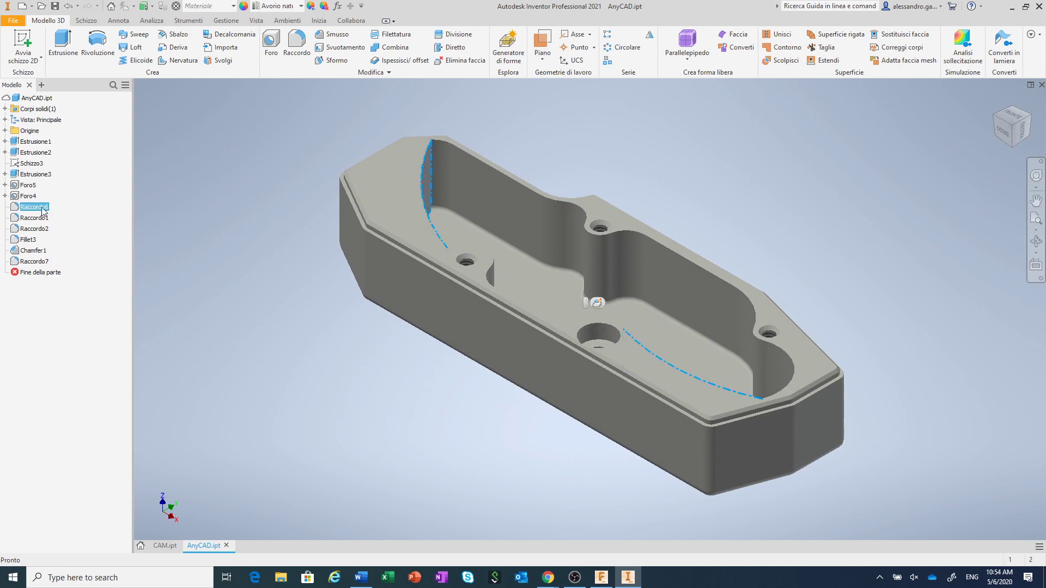
{"action": "right_click", "coordinate": [44, 211]}
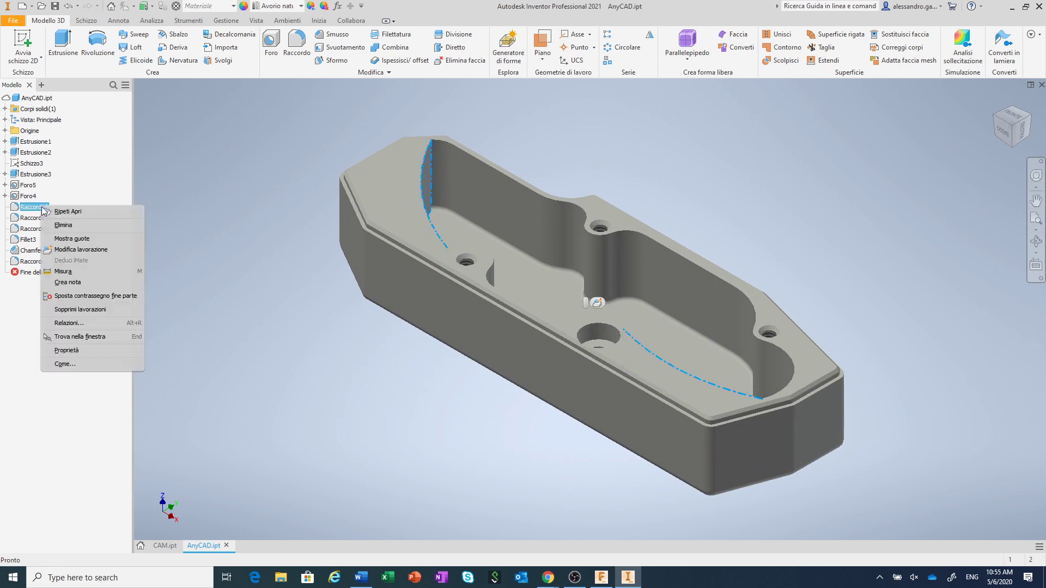
{"action": "left_click", "coordinate": [87, 251]}
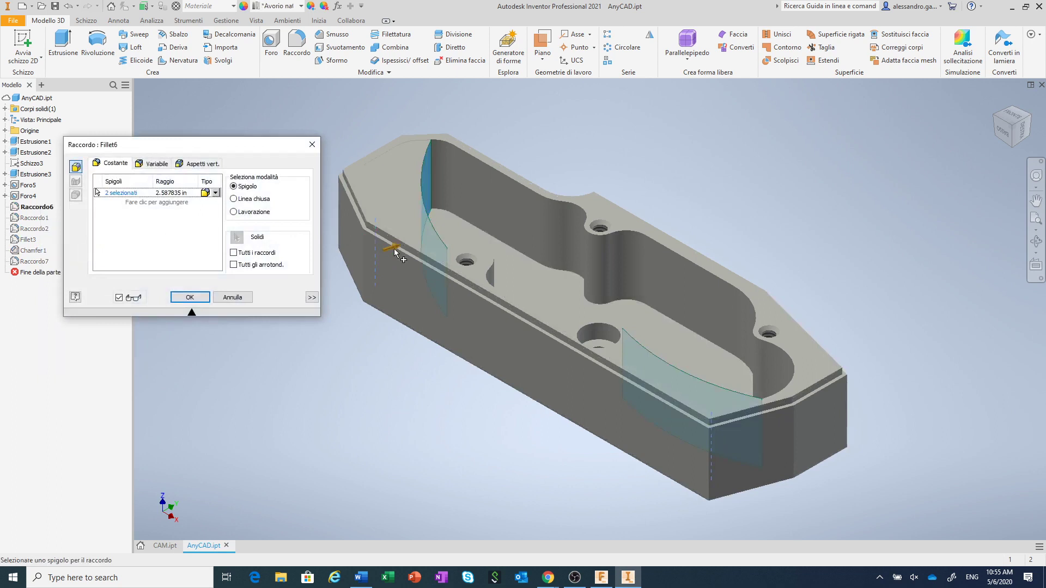
{"action": "left_click_drag", "start_coordinate": [394, 249], "coordinate": [383, 249]}
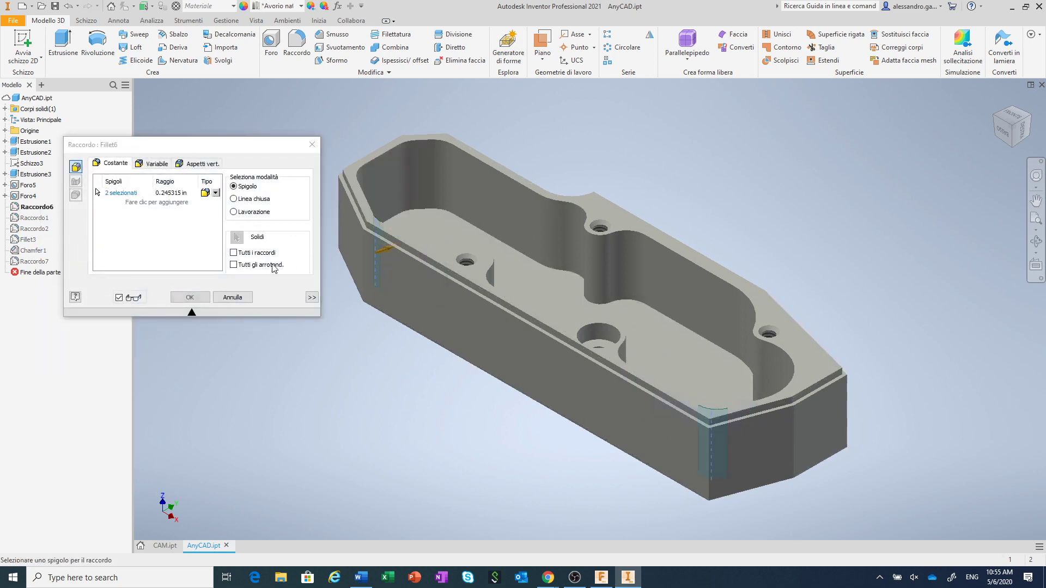
{"action": "left_click", "coordinate": [185, 297]}
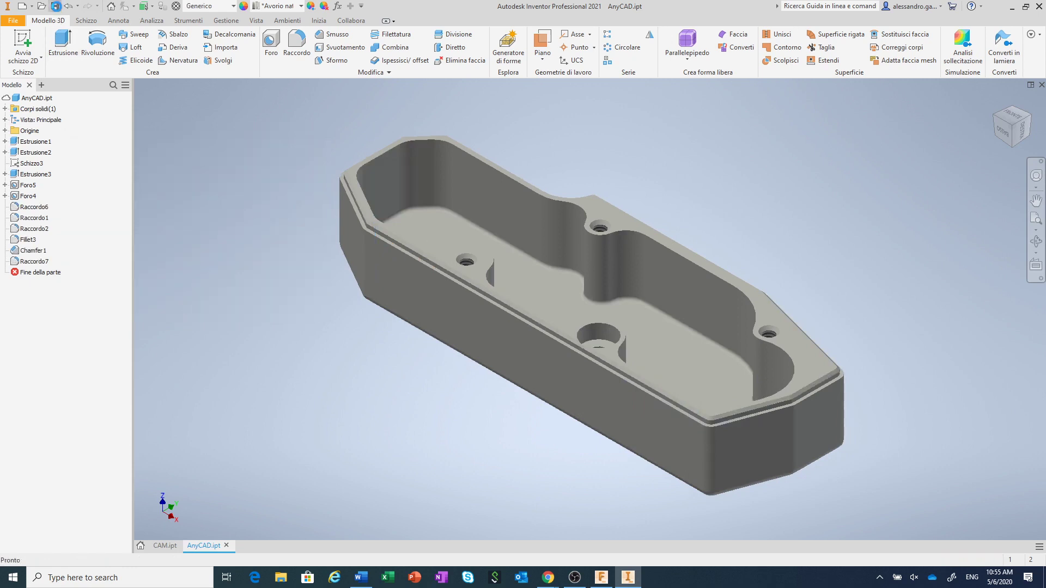
{"action": "left_click", "coordinate": [55, 6]}
Step: Back in Fusion 360, refresh the Direct Modeling folder to pick up AnyCAD.ipt V2
{"action": "left_click", "coordinate": [601, 578]}
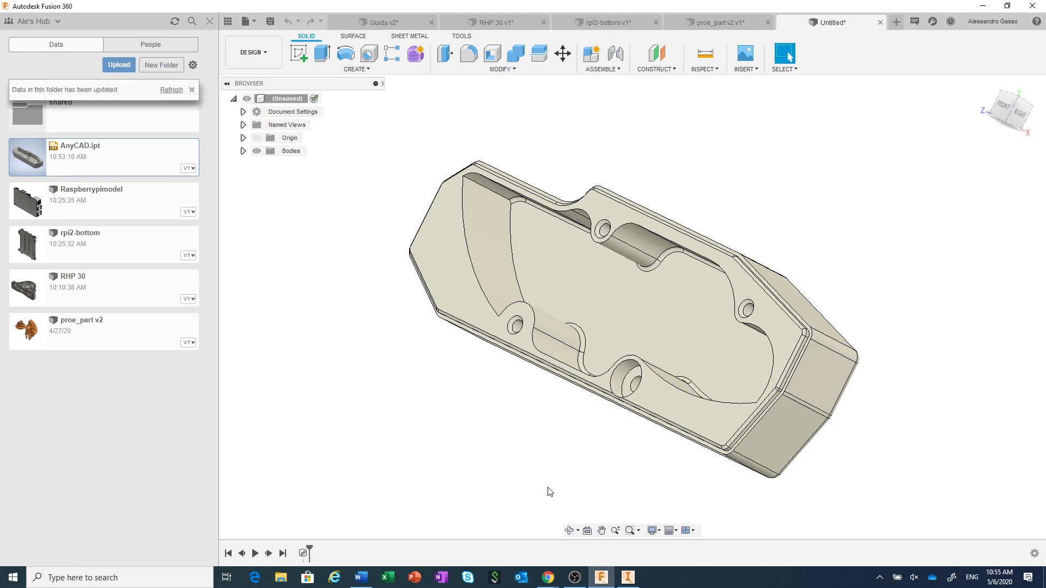
{"action": "left_click", "coordinate": [172, 90]}
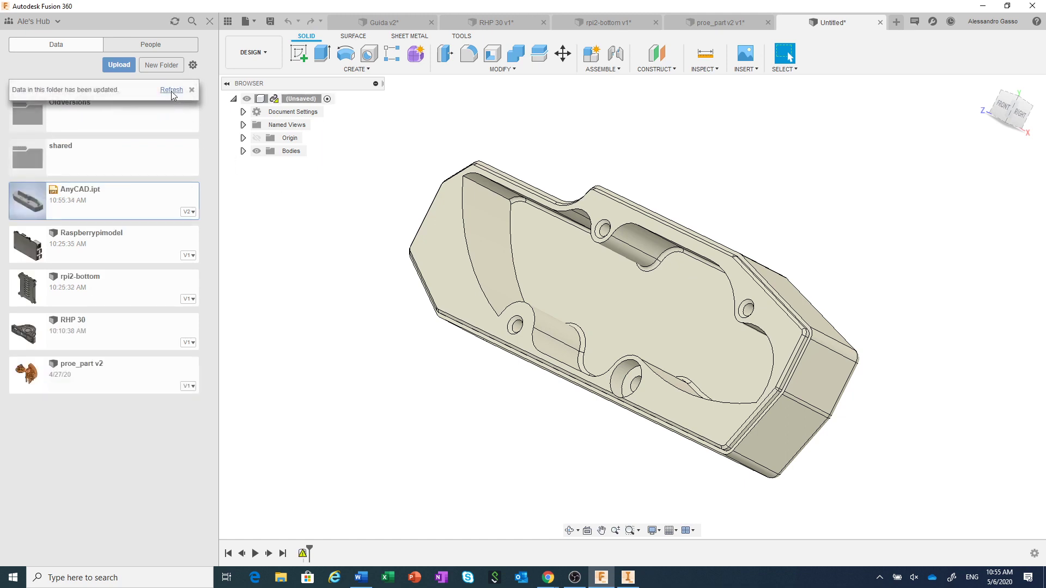
{"action": "left_click", "coordinate": [172, 90]}
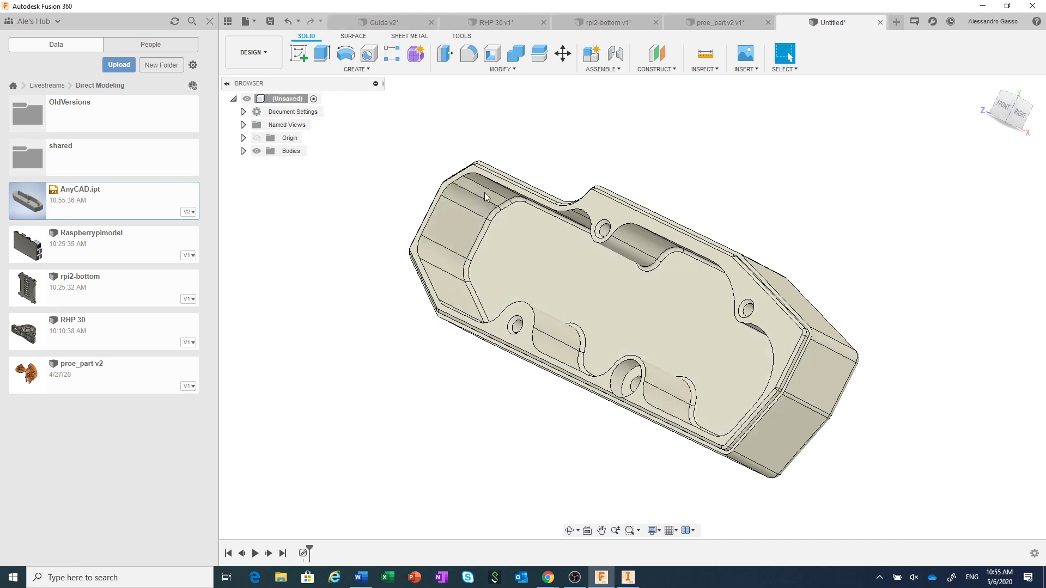
Step: Undo and redo Get All Latest to compare the plate, keeping the V2 geometry
{"action": "left_click", "coordinate": [287, 21]}
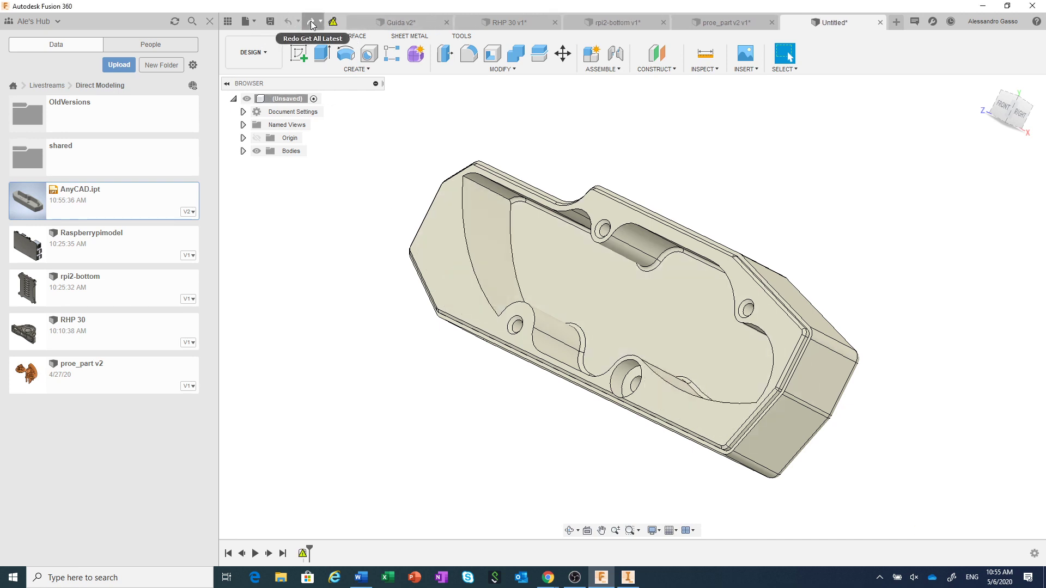
{"action": "left_click", "coordinate": [309, 21]}
{"action": "left_click", "coordinate": [289, 22]}
{"action": "left_click", "coordinate": [310, 22]}
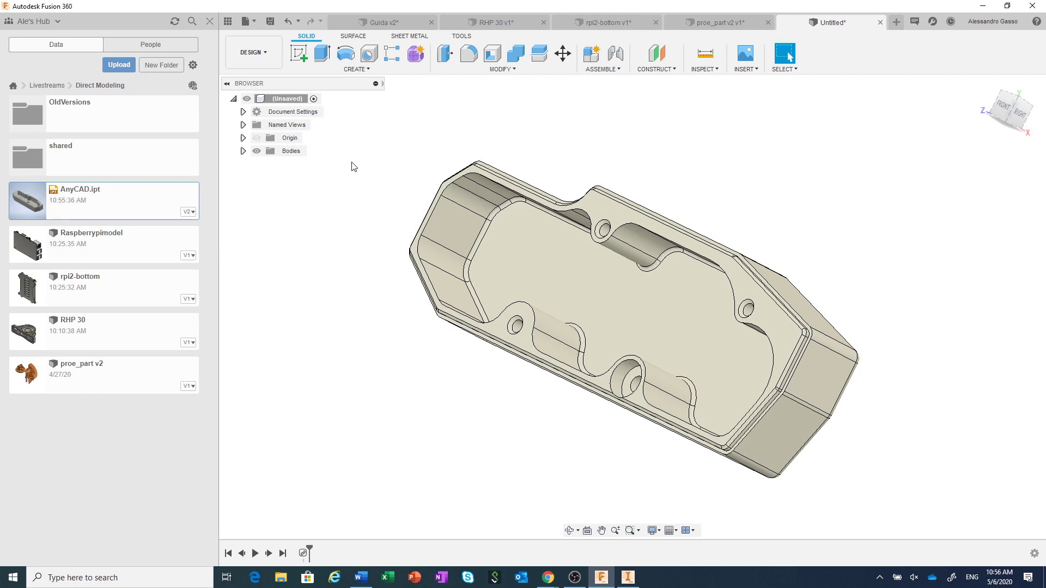
Step: Check the workspace list without leaving Design, then return to Inventor
{"action": "left_click", "coordinate": [263, 58]}
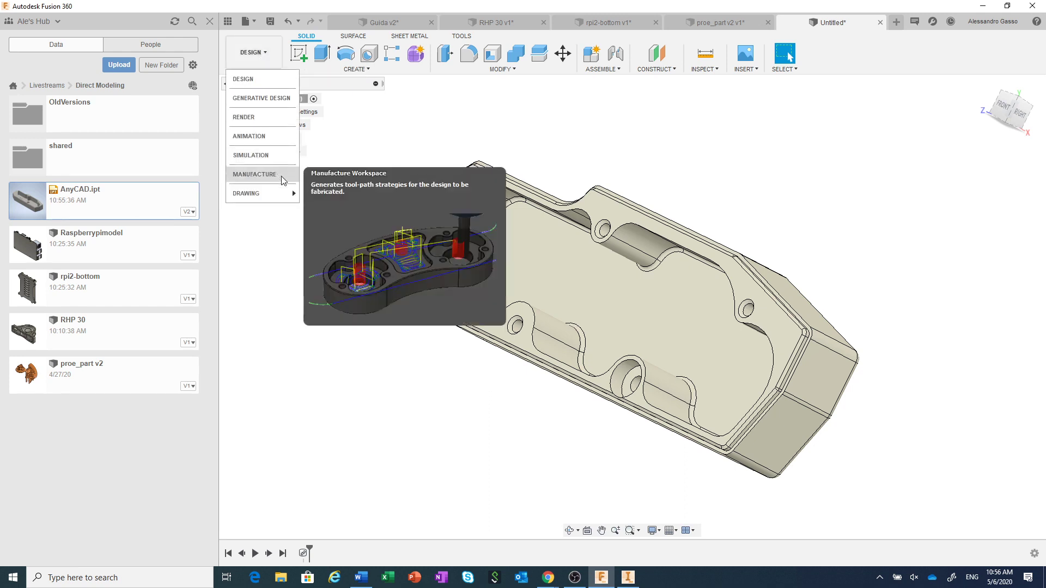
{"action": "left_click", "coordinate": [427, 144]}
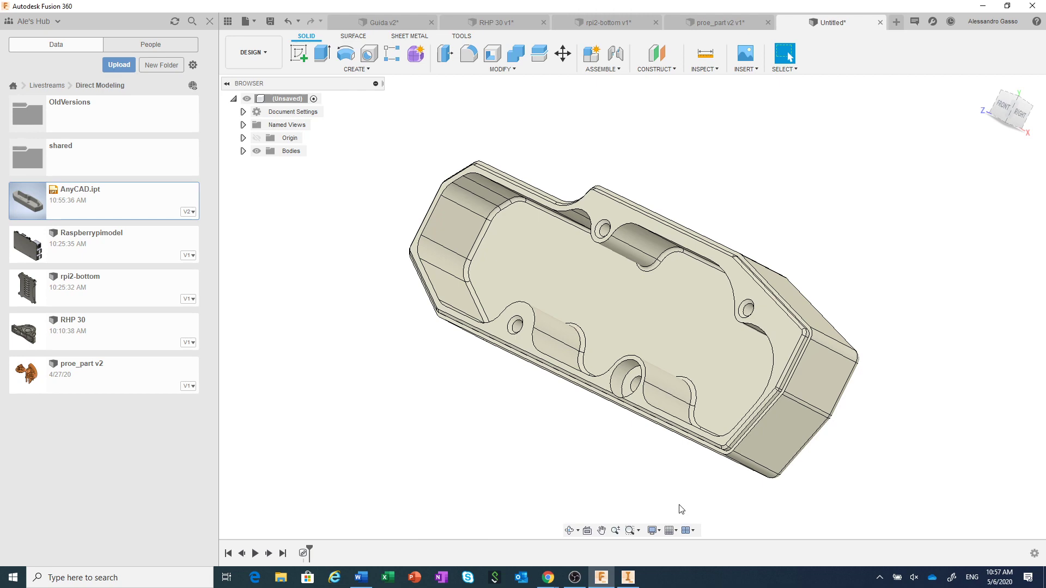
{"action": "left_click", "coordinate": [627, 577]}
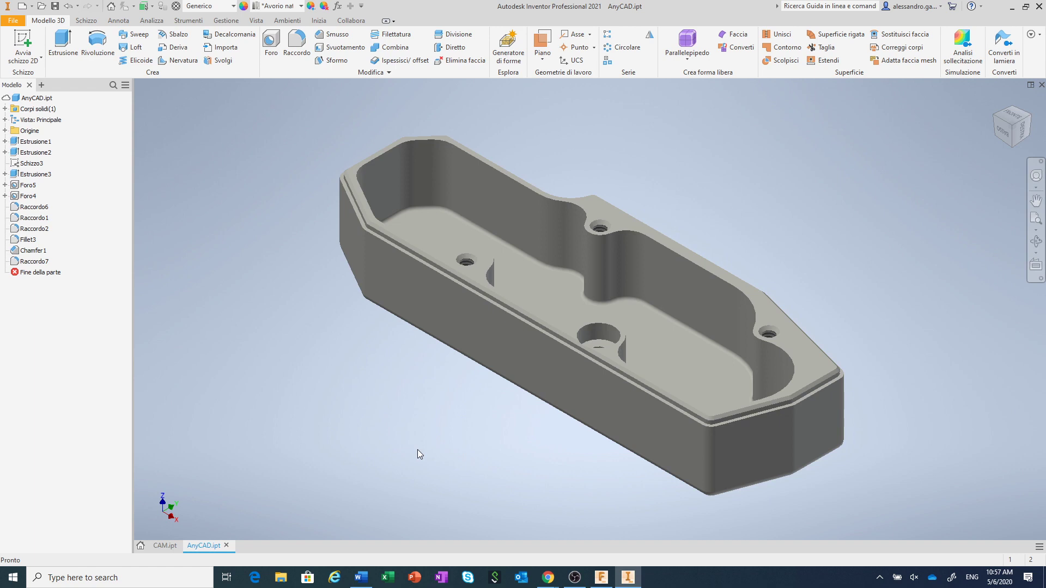
Step: In the Open dialog, filter Direct Modeling to Fusion (*.fusiondesign) files and select RHP 30.FusionDesign
{"action": "left_click", "coordinate": [41, 7]}
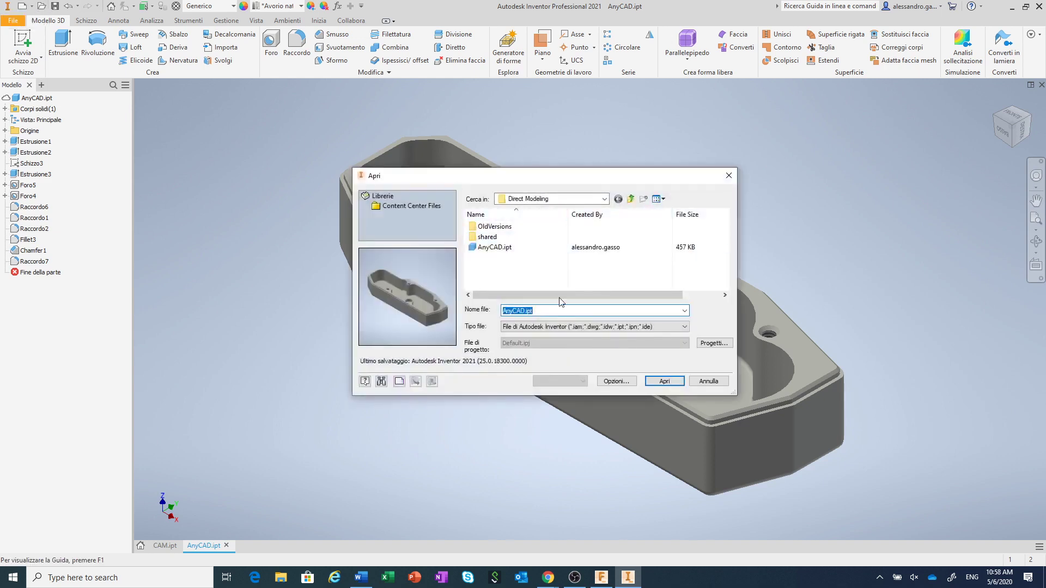
{"action": "left_click", "coordinate": [604, 199]}
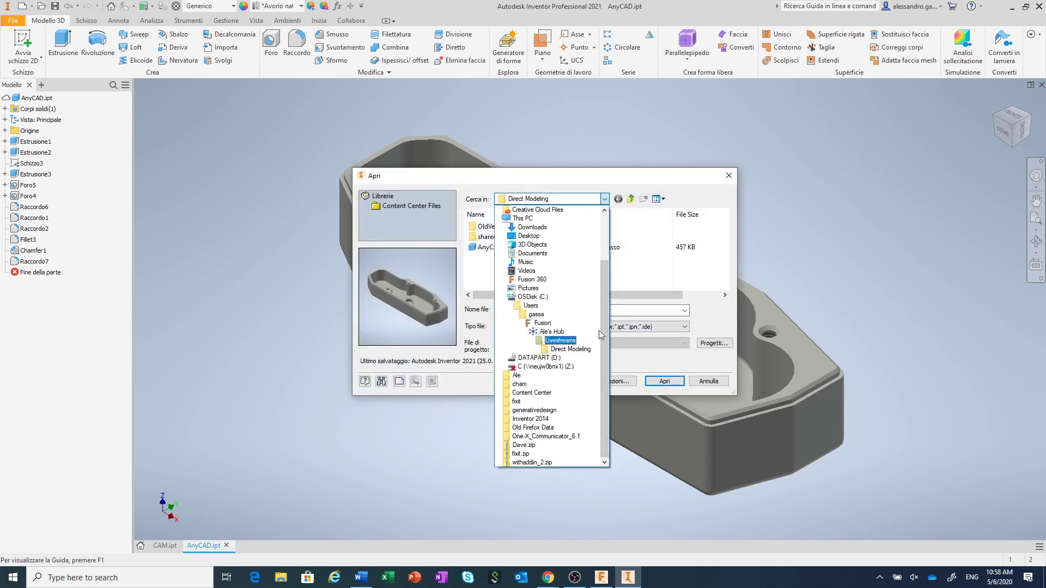
{"action": "left_click", "coordinate": [660, 275]}
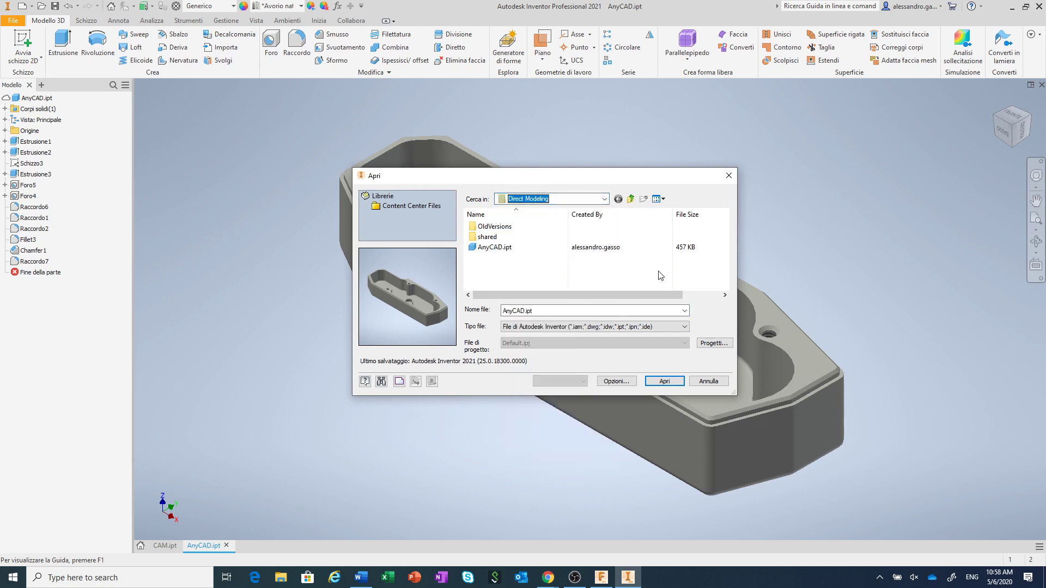
{"action": "left_click", "coordinate": [636, 328]}
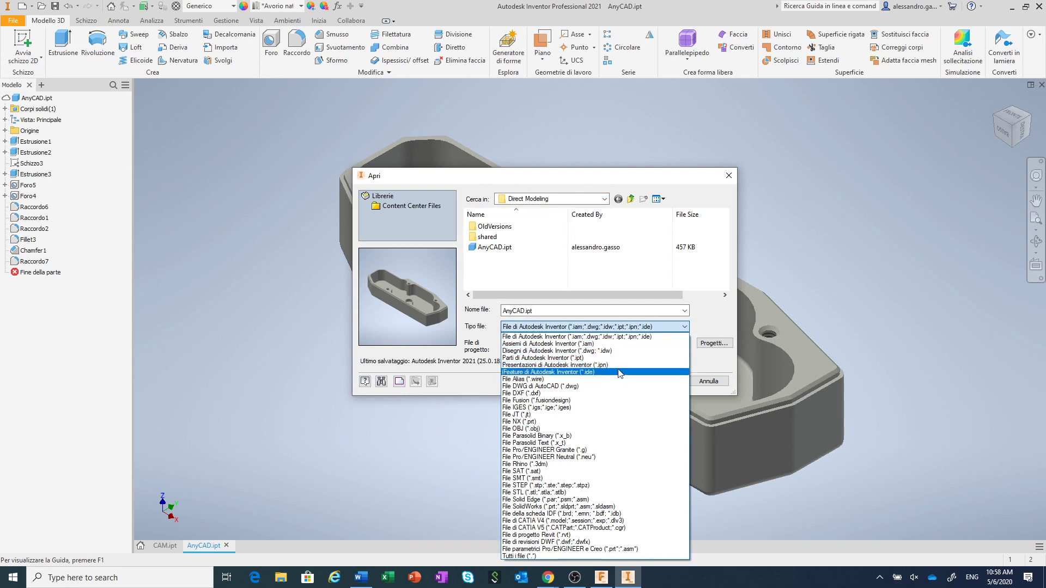
{"action": "left_click", "coordinate": [584, 401]}
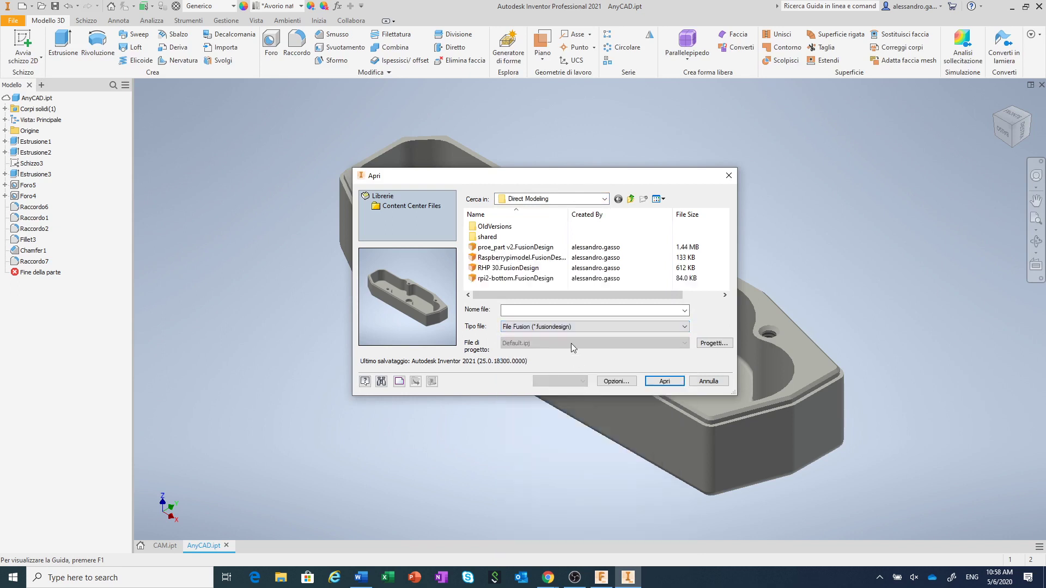
{"action": "left_click", "coordinate": [523, 268]}
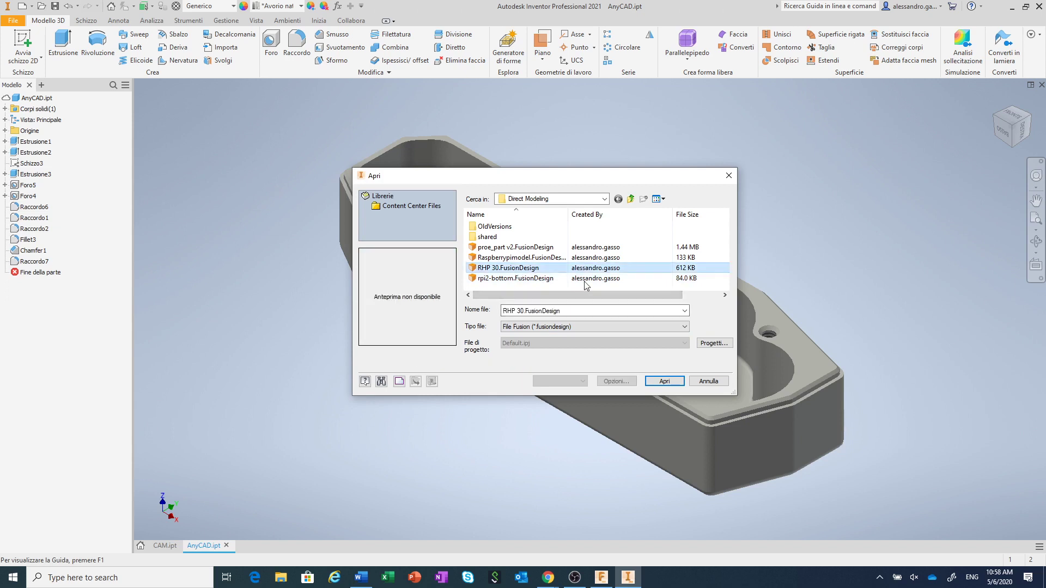
Step: Import RHP 30.FusionDesign into a new part as a Modello referenziato (linked reference)
{"action": "left_click", "coordinate": [663, 382]}
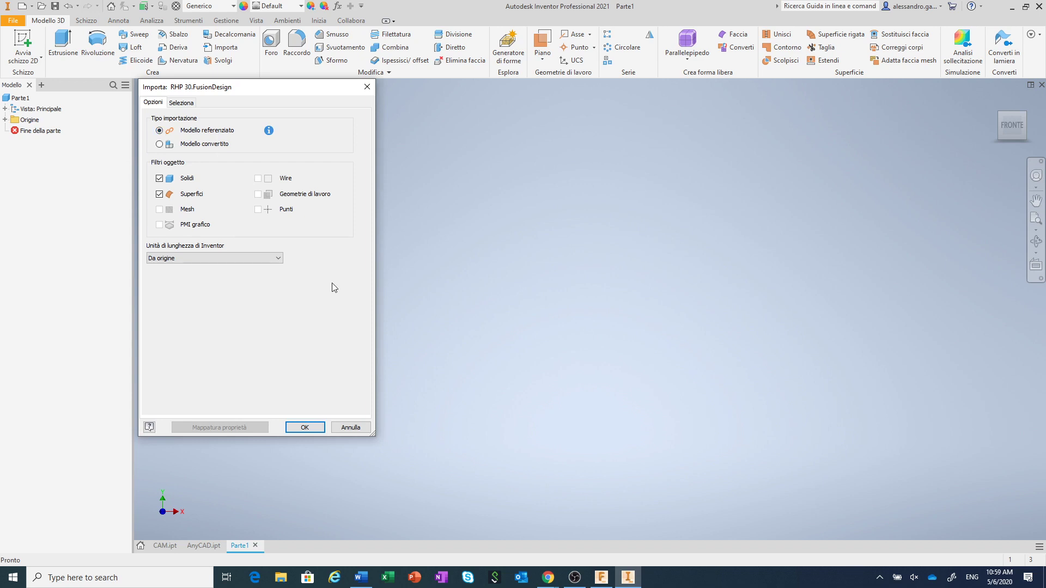
{"action": "left_click", "coordinate": [300, 426]}
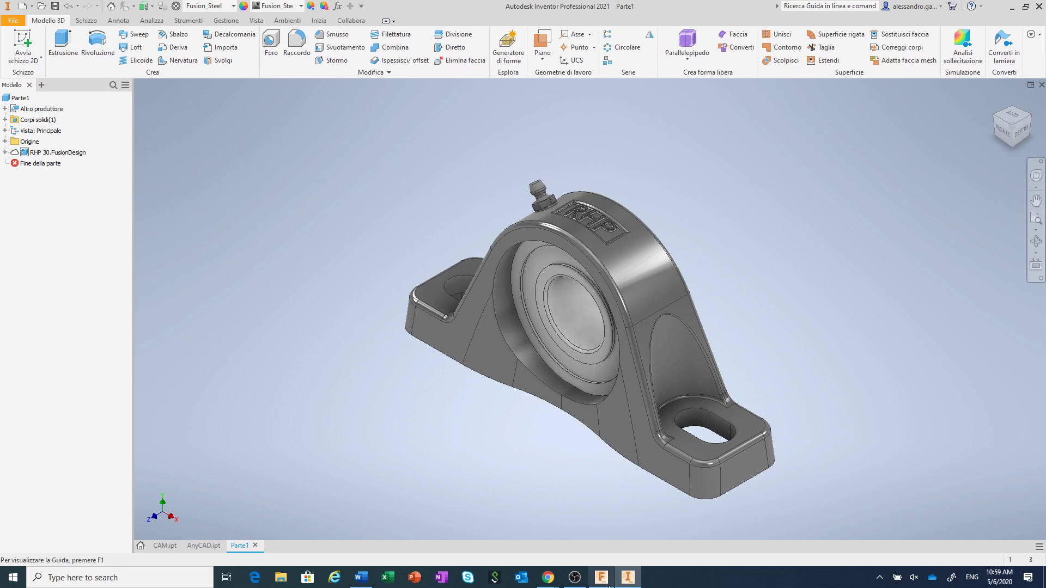
Step: Save the RHP 30 v1 design in Fusion 360 as a new version
{"action": "key", "text": "alt+Tab"}
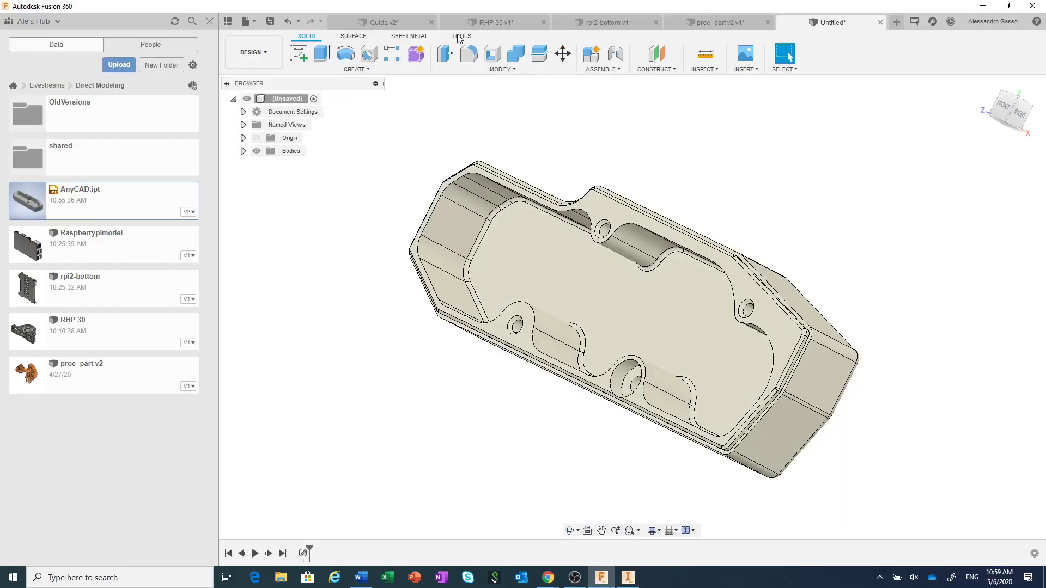
{"action": "left_click", "coordinate": [472, 21]}
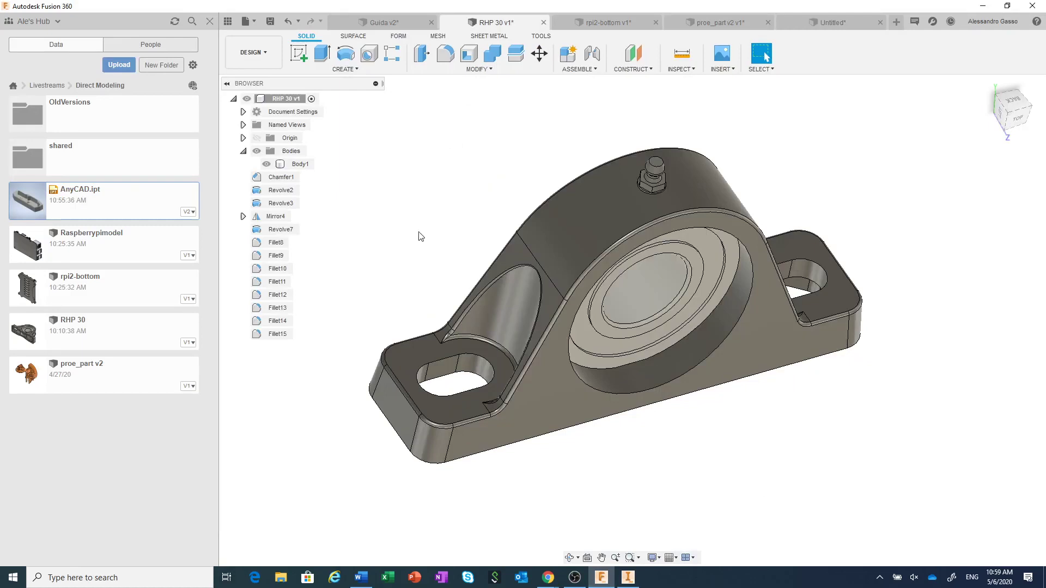
{"action": "left_click", "coordinate": [275, 25]}
{"action": "left_click", "coordinate": [508, 311]}
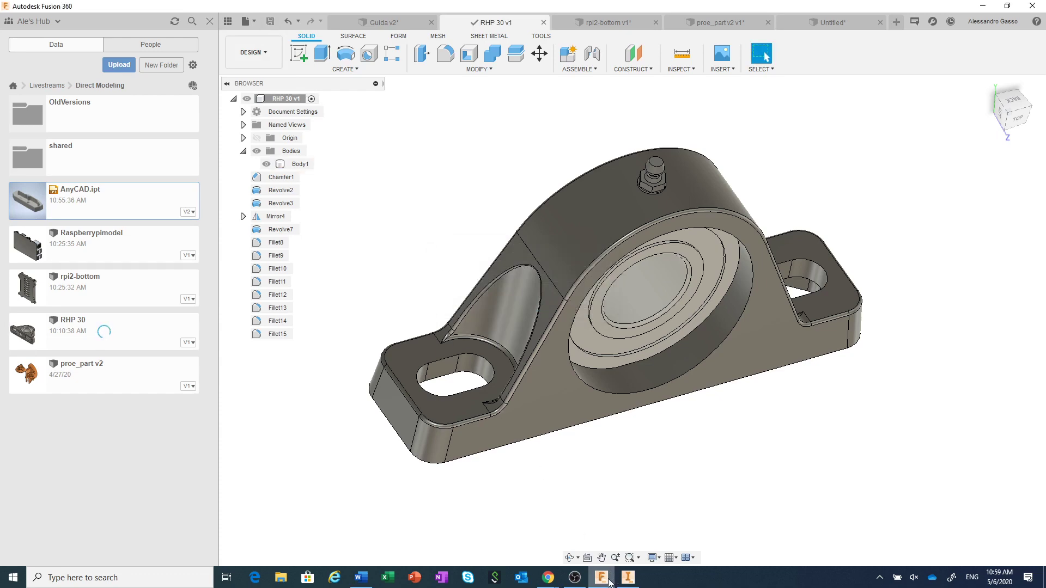
Step: In Inventor, run Verifica aggiornamenti on the RHP 30.FusionDesign reference and accept the update
{"action": "left_click", "coordinate": [627, 577]}
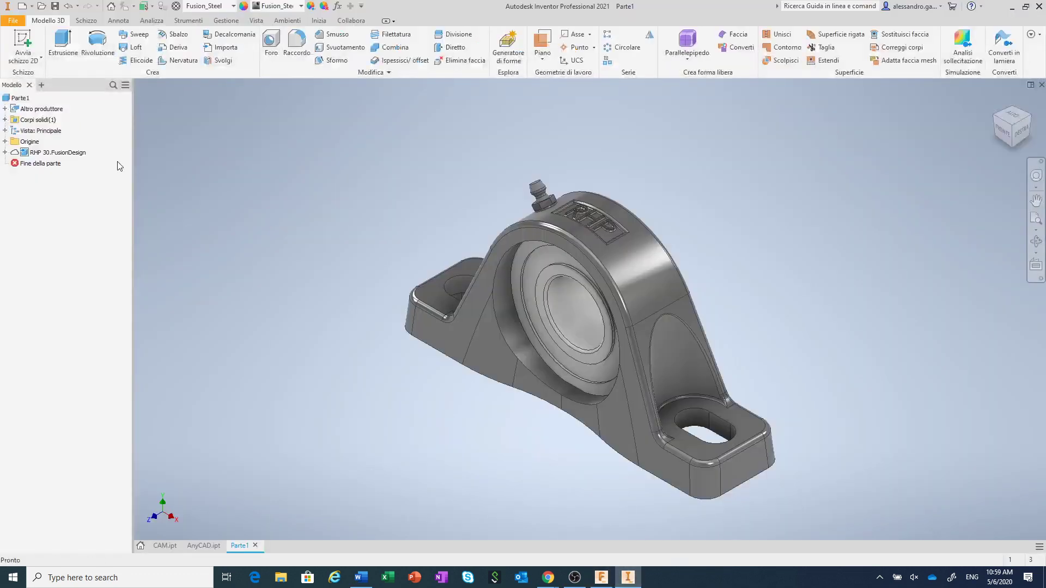
{"action": "left_click", "coordinate": [67, 154]}
{"action": "left_click", "coordinate": [67, 155]}
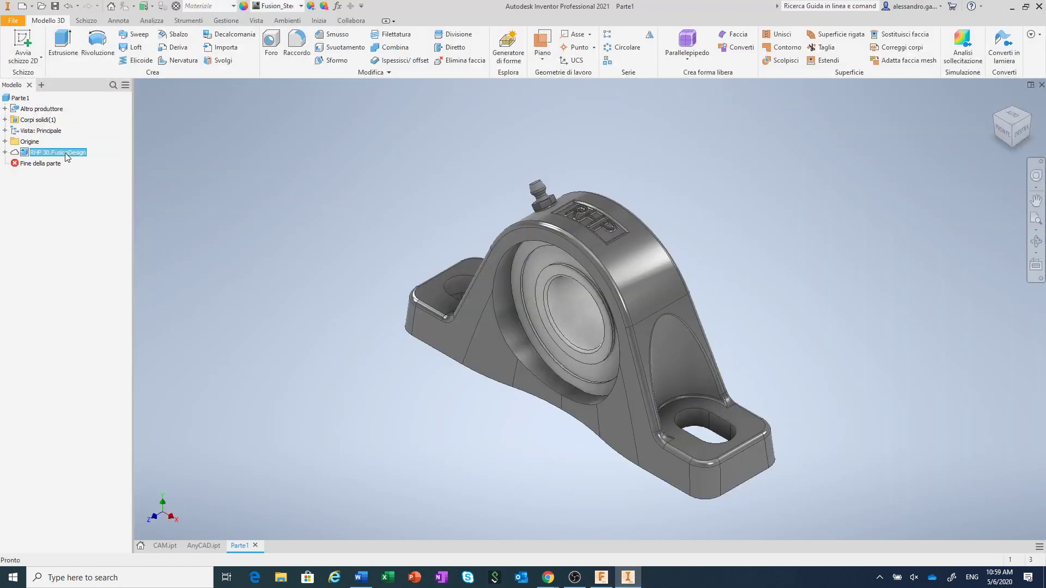
{"action": "right_click", "coordinate": [67, 158]}
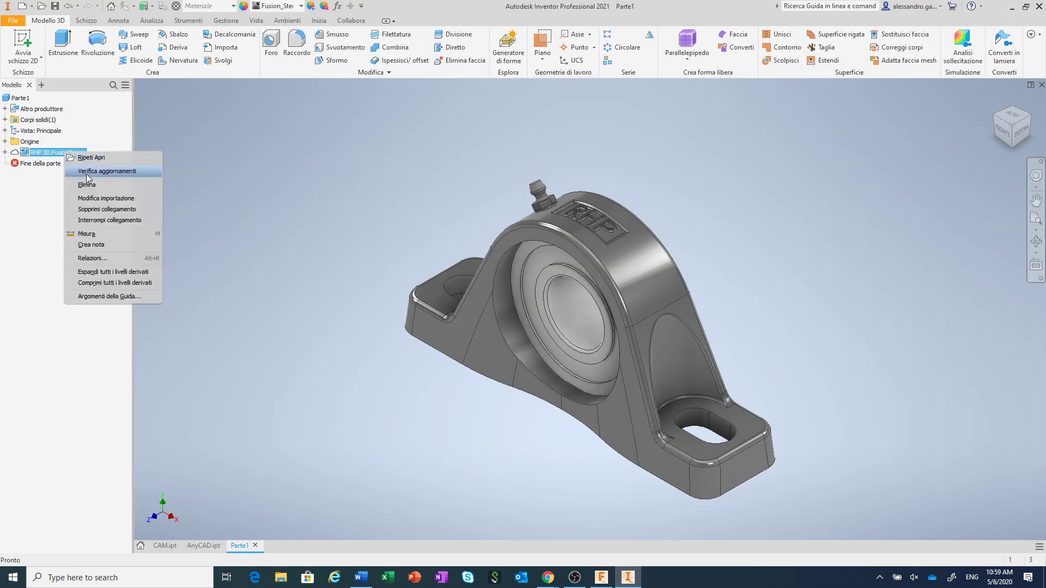
{"action": "left_click", "coordinate": [97, 172]}
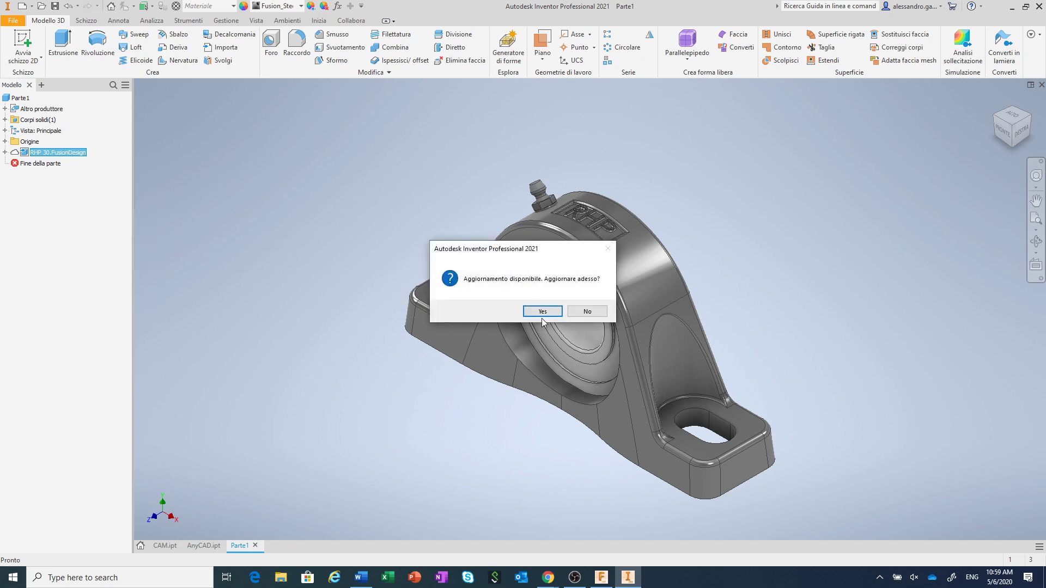
{"action": "left_click", "coordinate": [542, 313]}
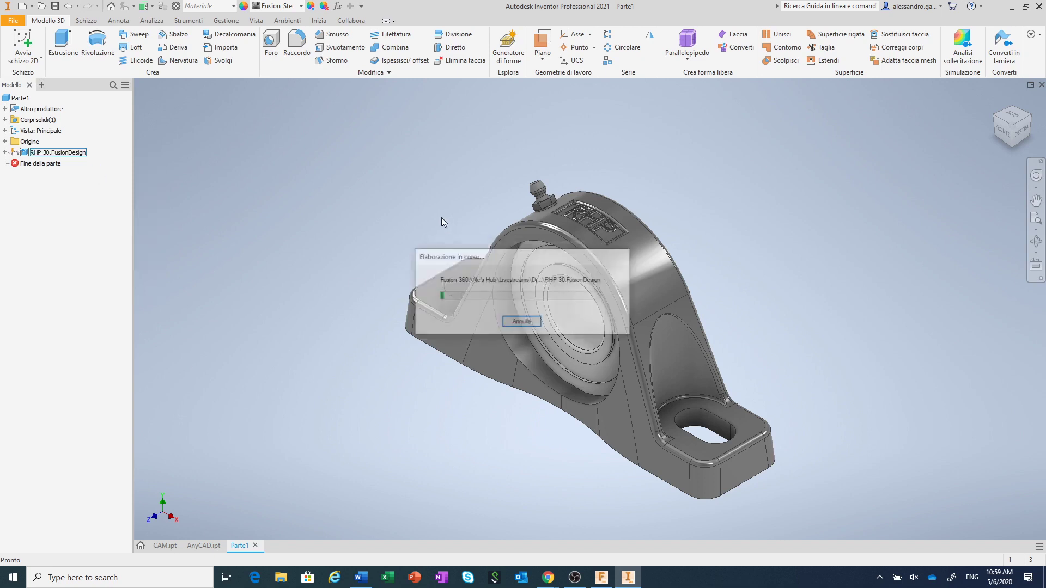